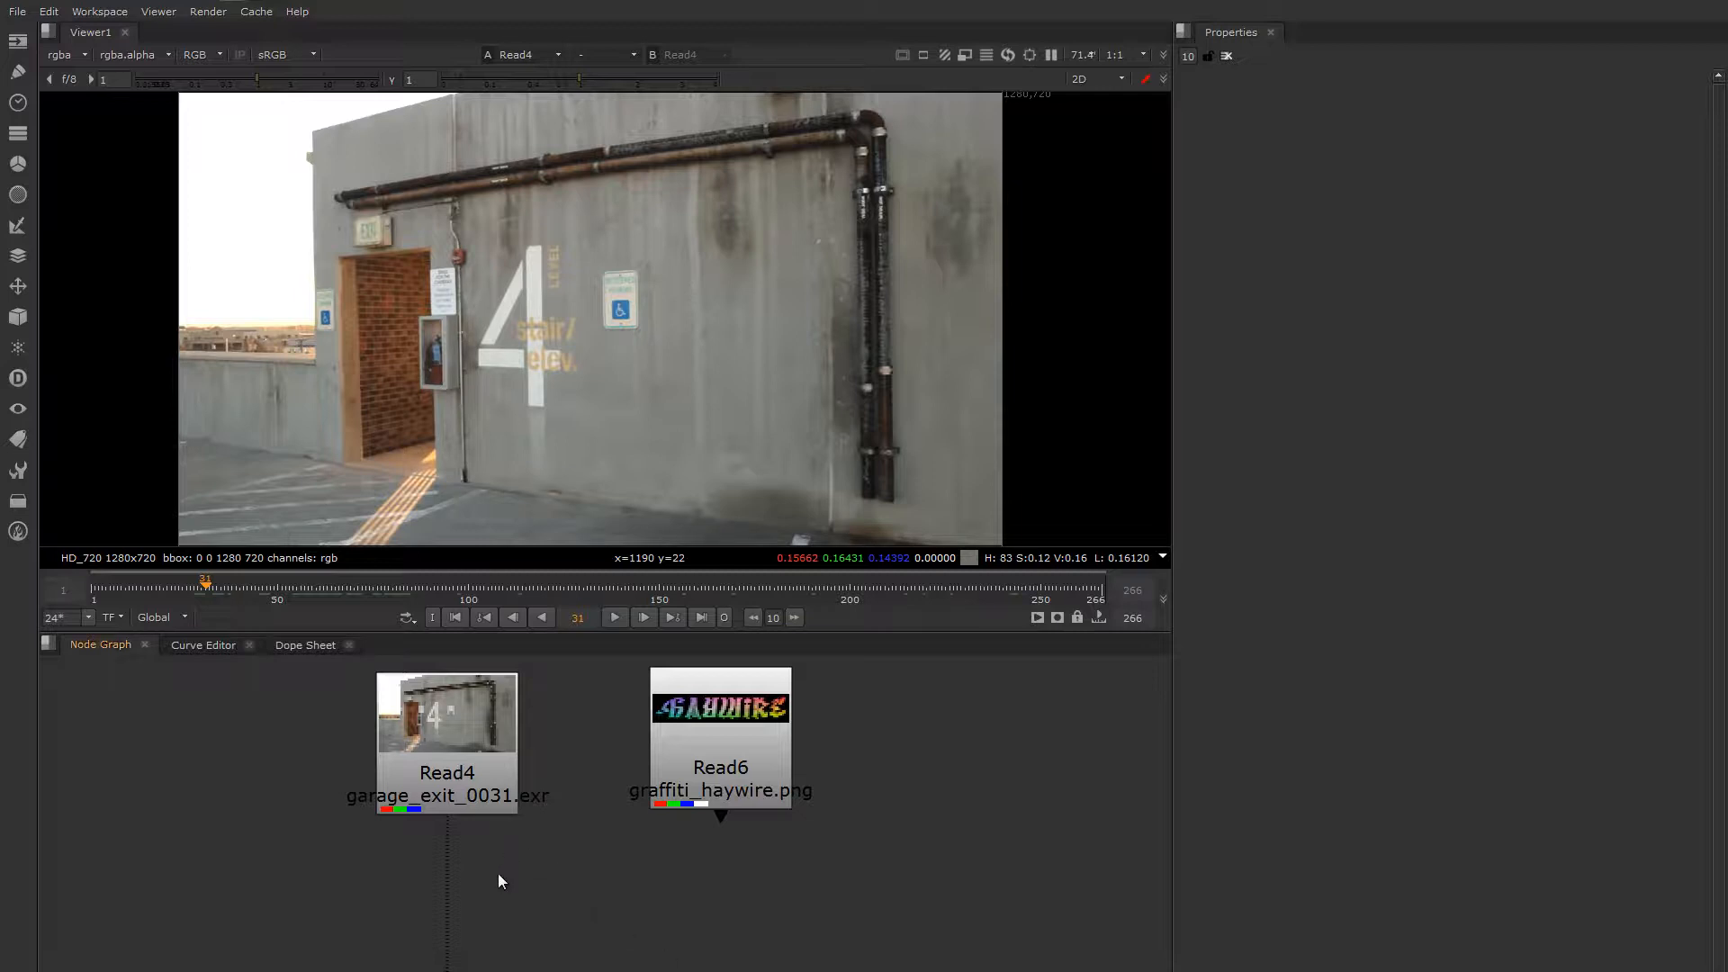
Add a PlanarTracker node connected to the garage_exit Read node and align it directly beneath that node.
key("Tab")
type("planarTracker")
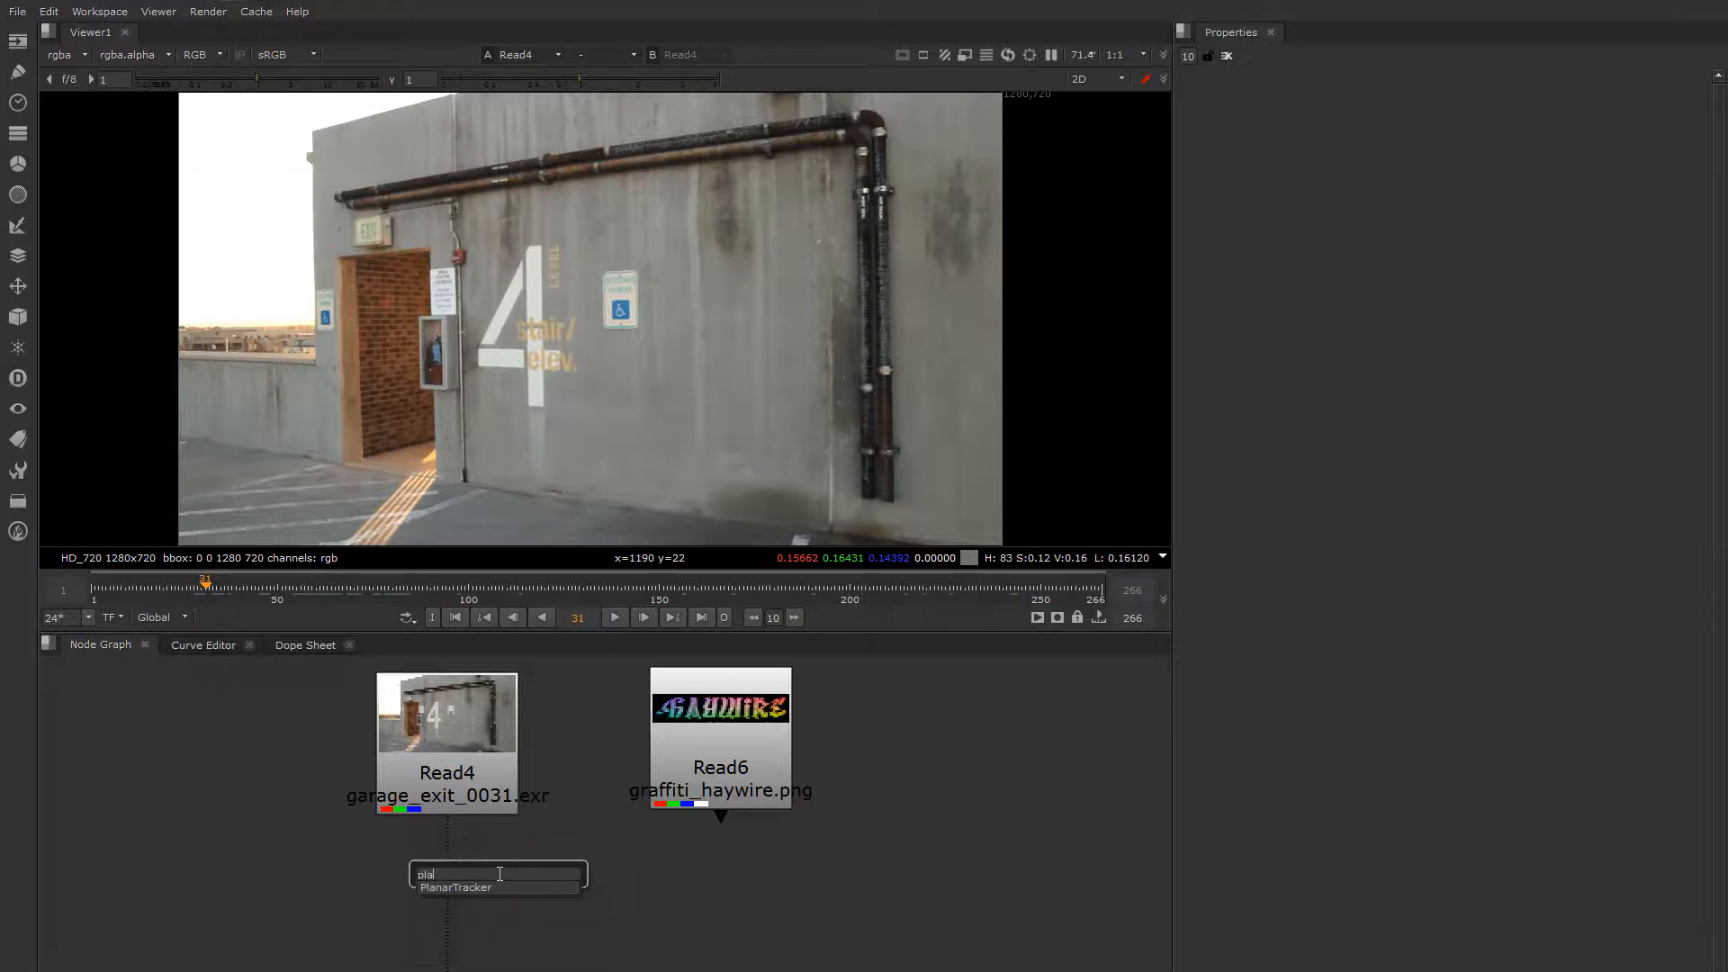
key("Return")
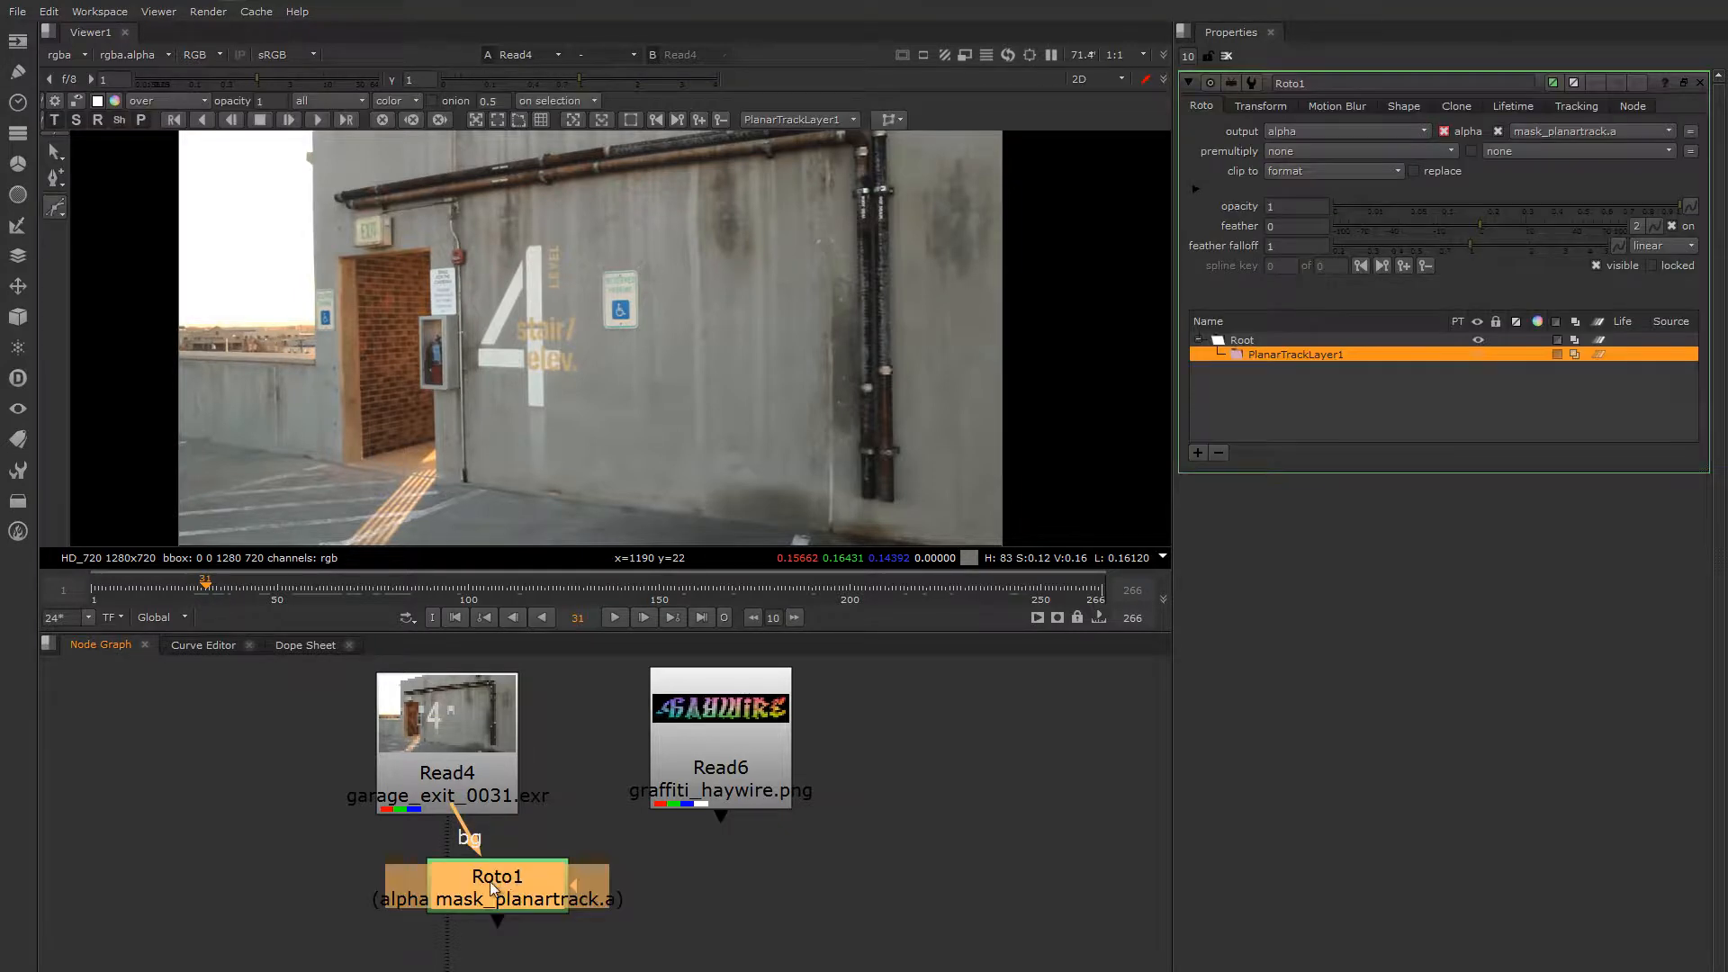
mouse_move(490, 882)
left_mouse_down()
mouse_move(412, 898)
mouse_move(320, 879)
mouse_move(494, 880)
mouse_move(469, 874)
left_mouse_up()
scroll(497, 855, "down", 2)
middle_click_drag(499, 855, 489, 819)
scroll(489, 818, "up", 1)
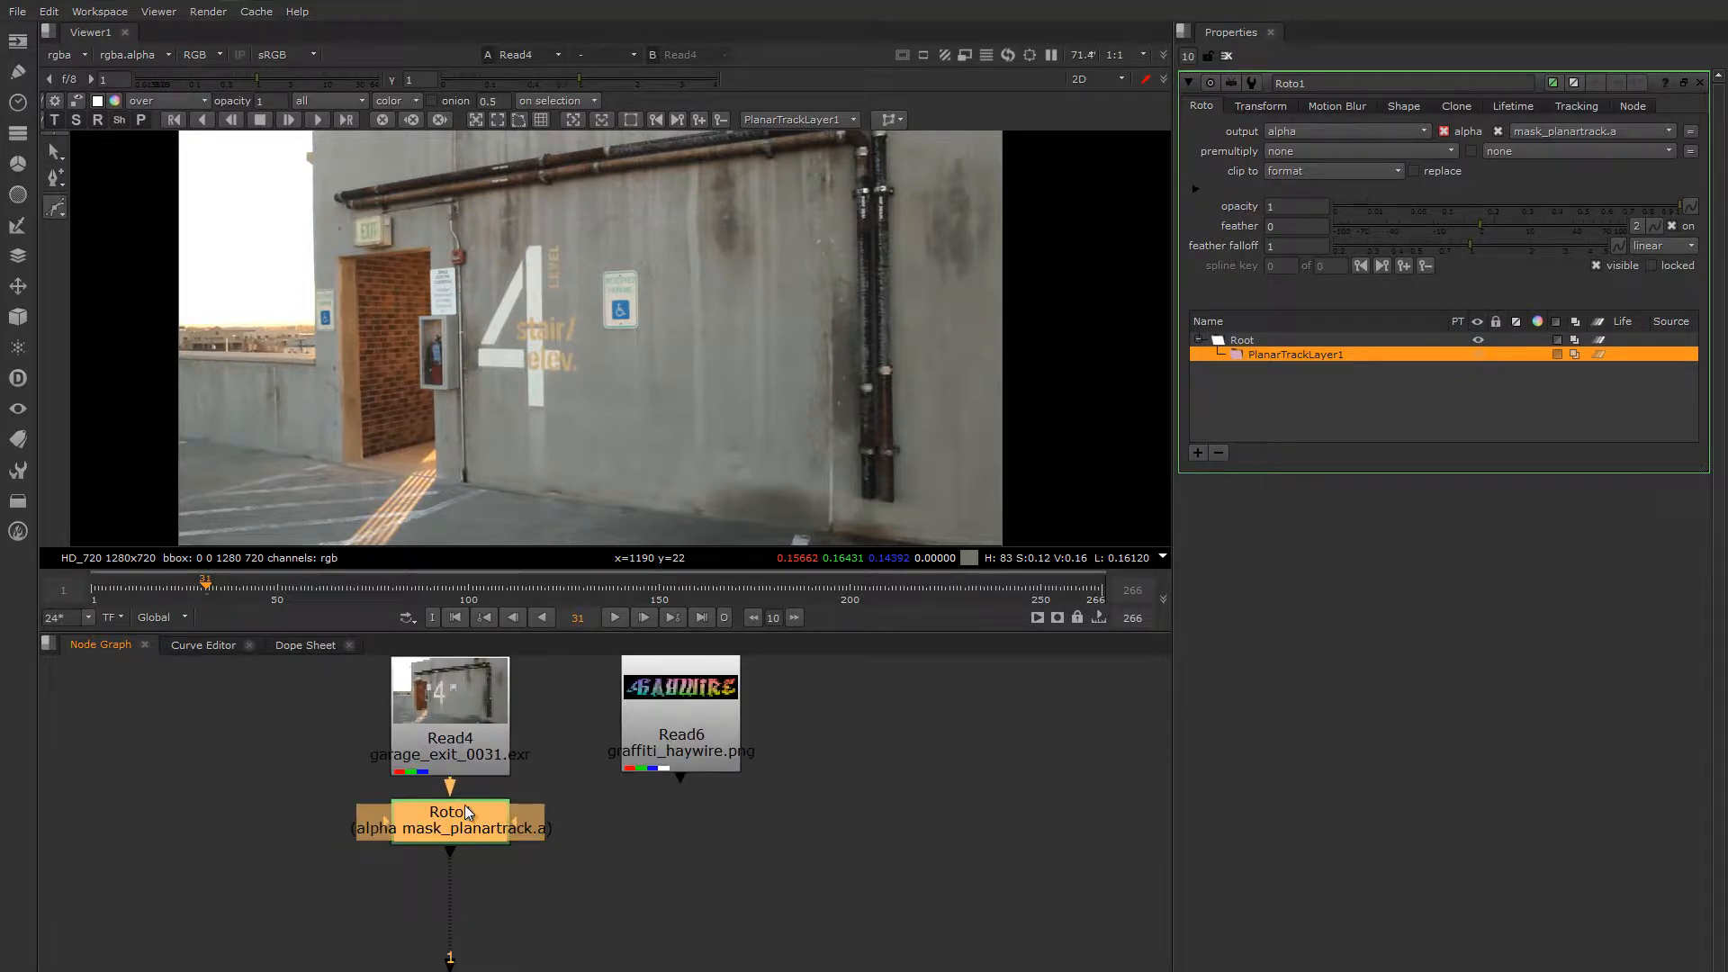
middle_click_drag(598, 787, 592, 808)
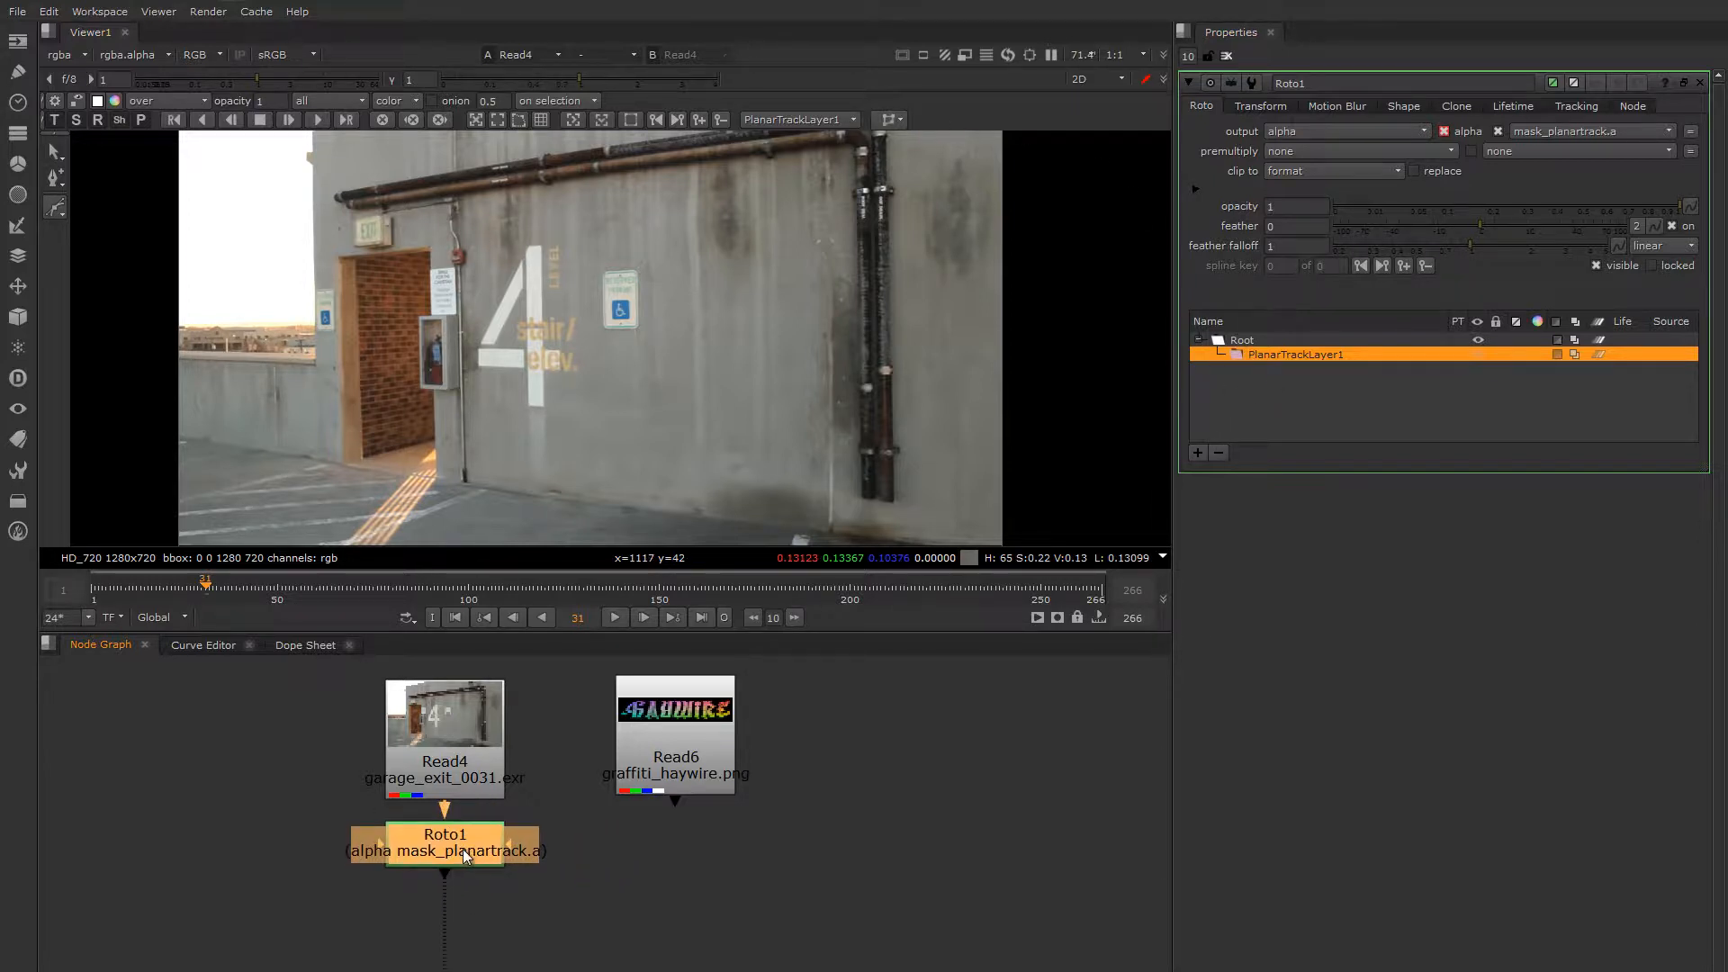
left_click_drag(462, 850, 463, 852)
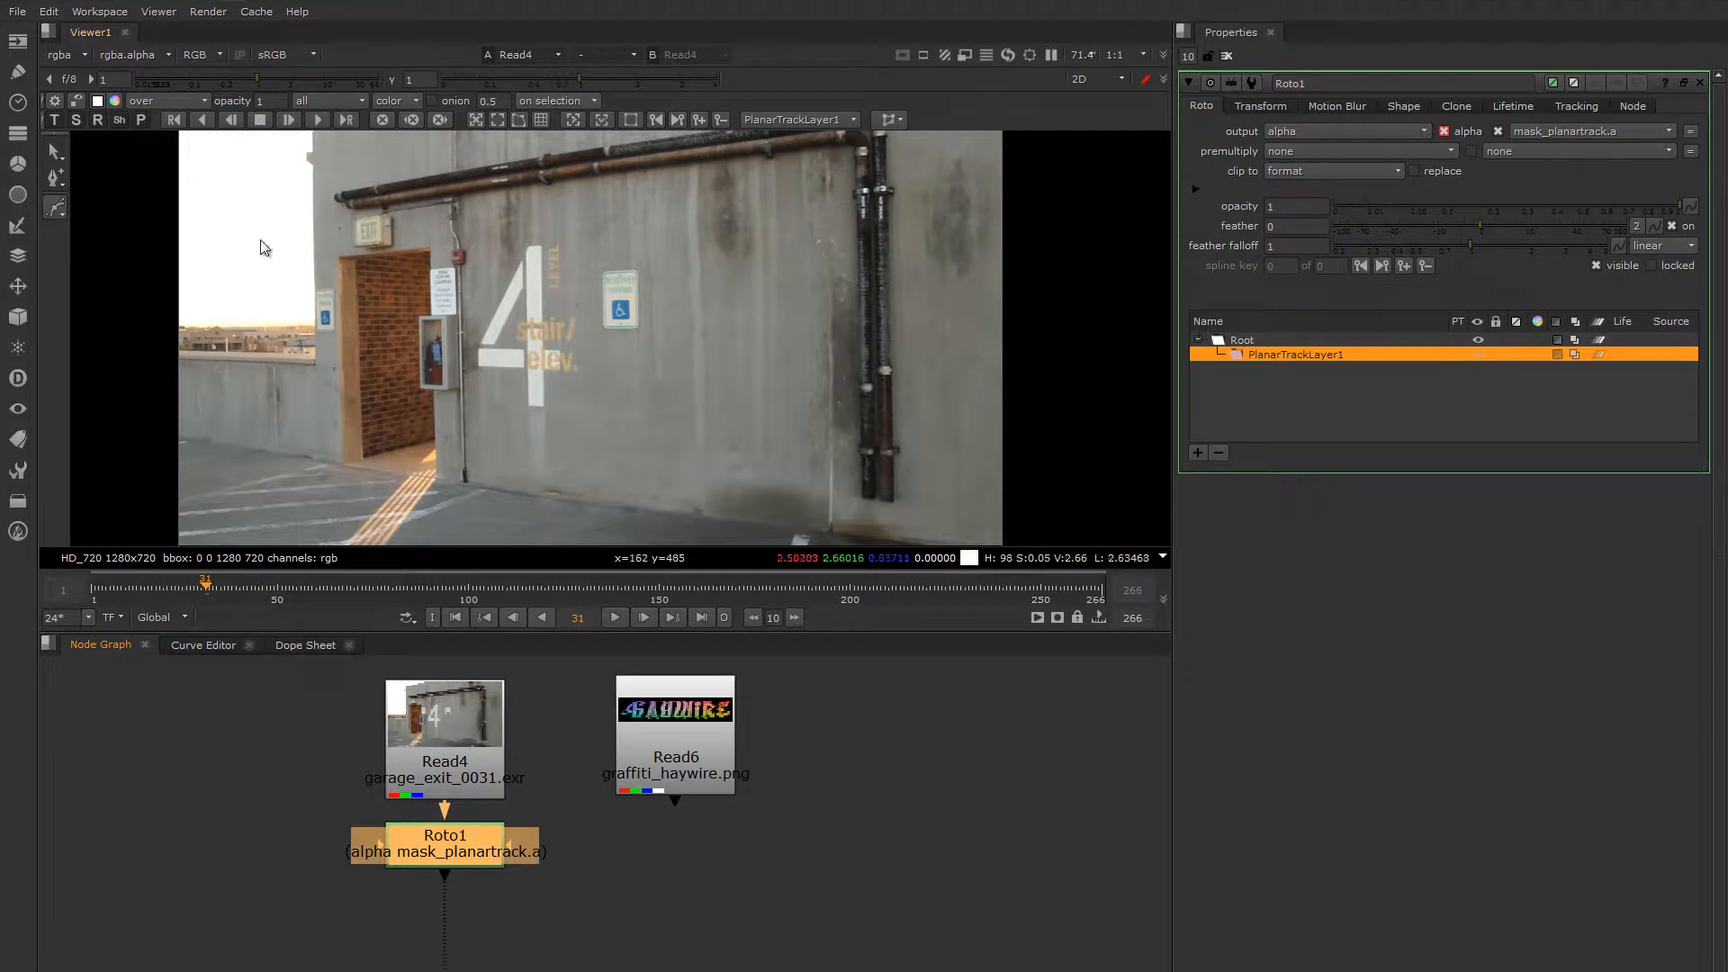
At frame 140, draw a closed four-point Bezier shape around the concrete wall, enclosing the painted 4 and the pipes.
left_click(56, 206)
left_click(115, 209)
scroll(637, 246, "down", 1)
middle_click_drag(638, 246, 592, 283)
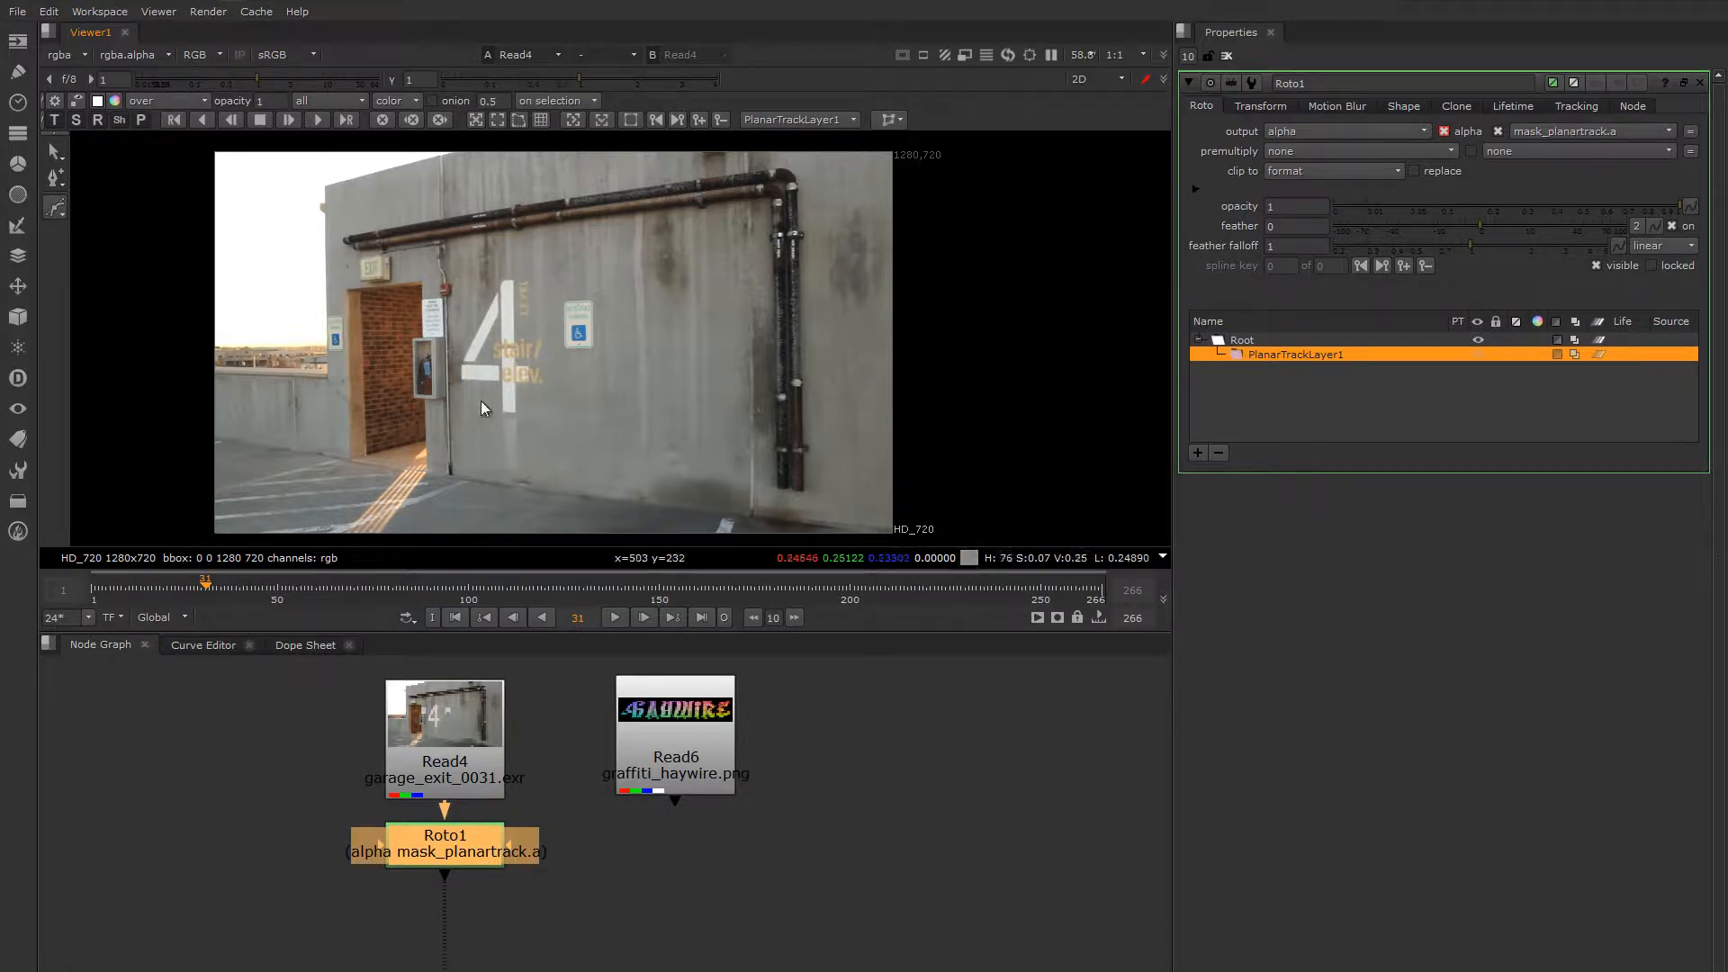
left_click_drag(207, 583, 627, 593)
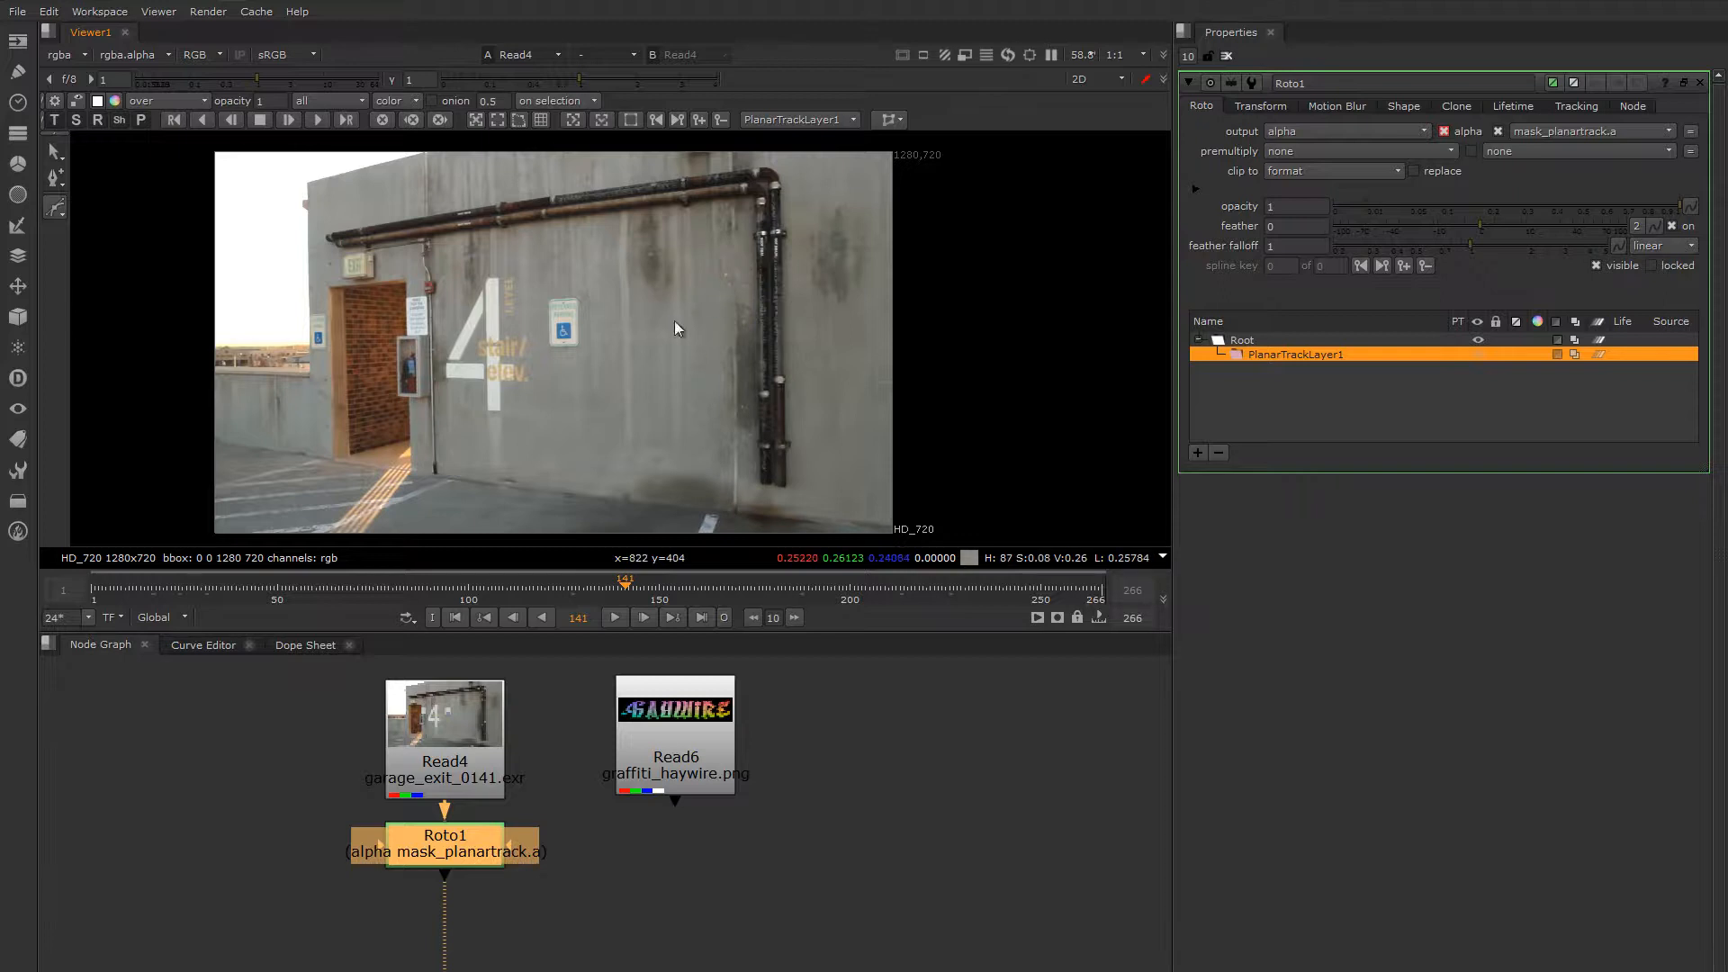
mouse_move(626, 587)
left_mouse_down()
mouse_move(846, 585)
mouse_move(621, 585)
left_mouse_up()
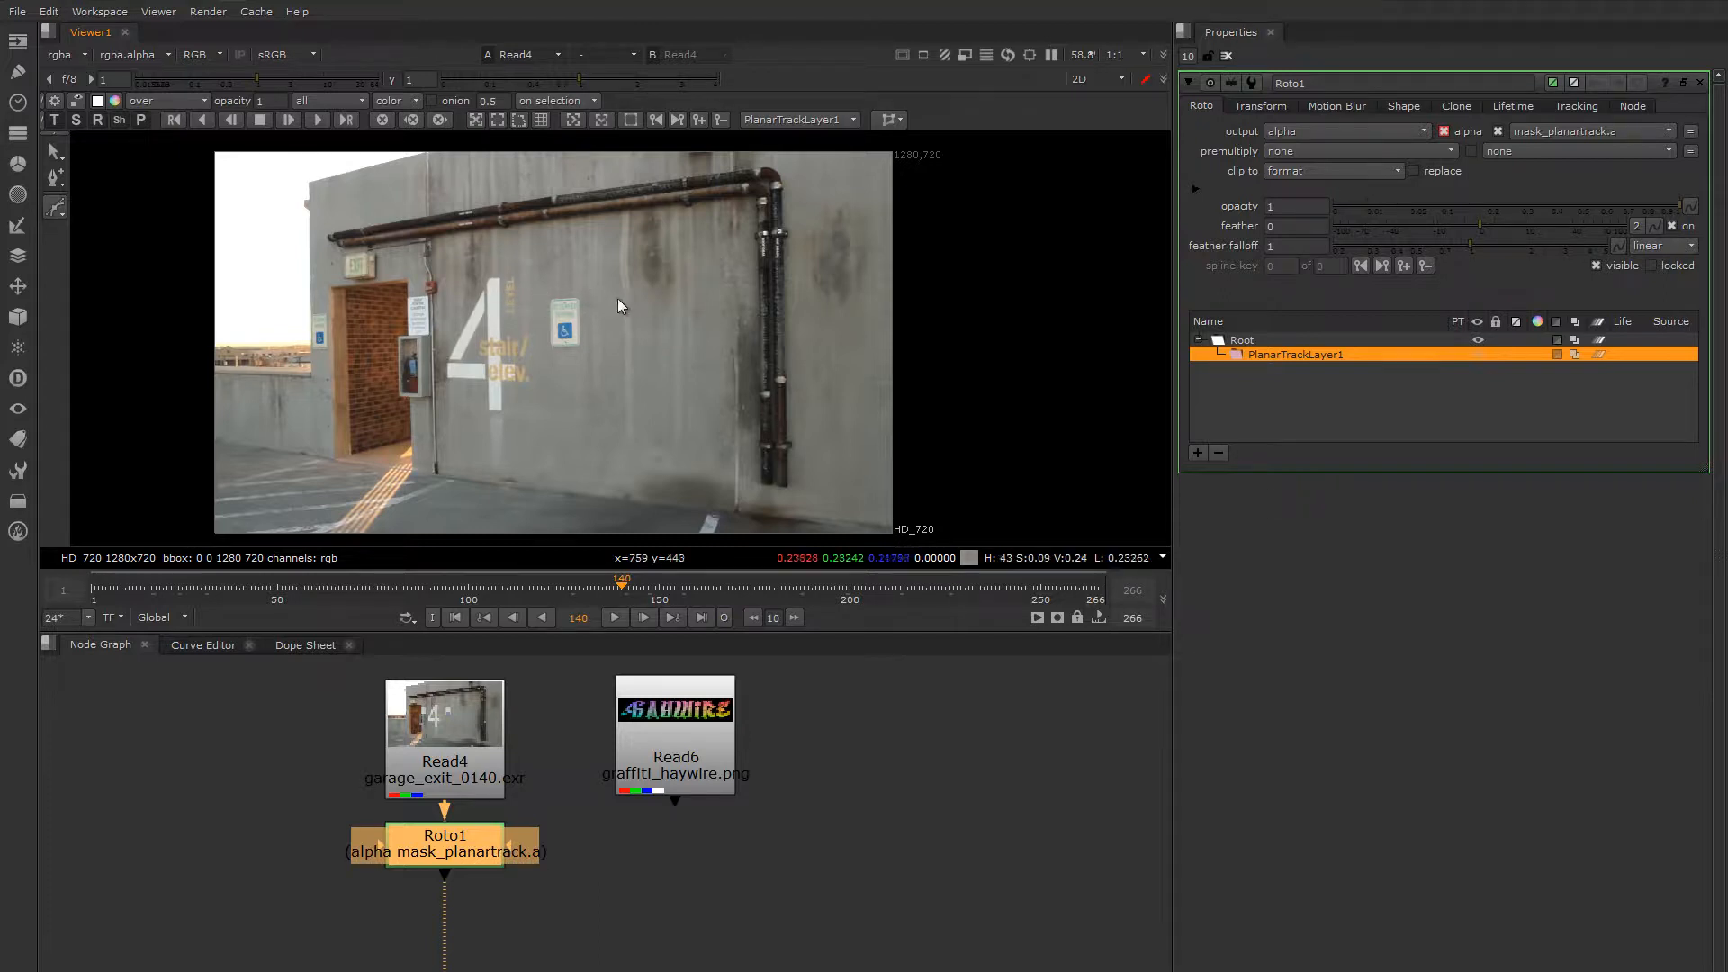
left_click(394, 204)
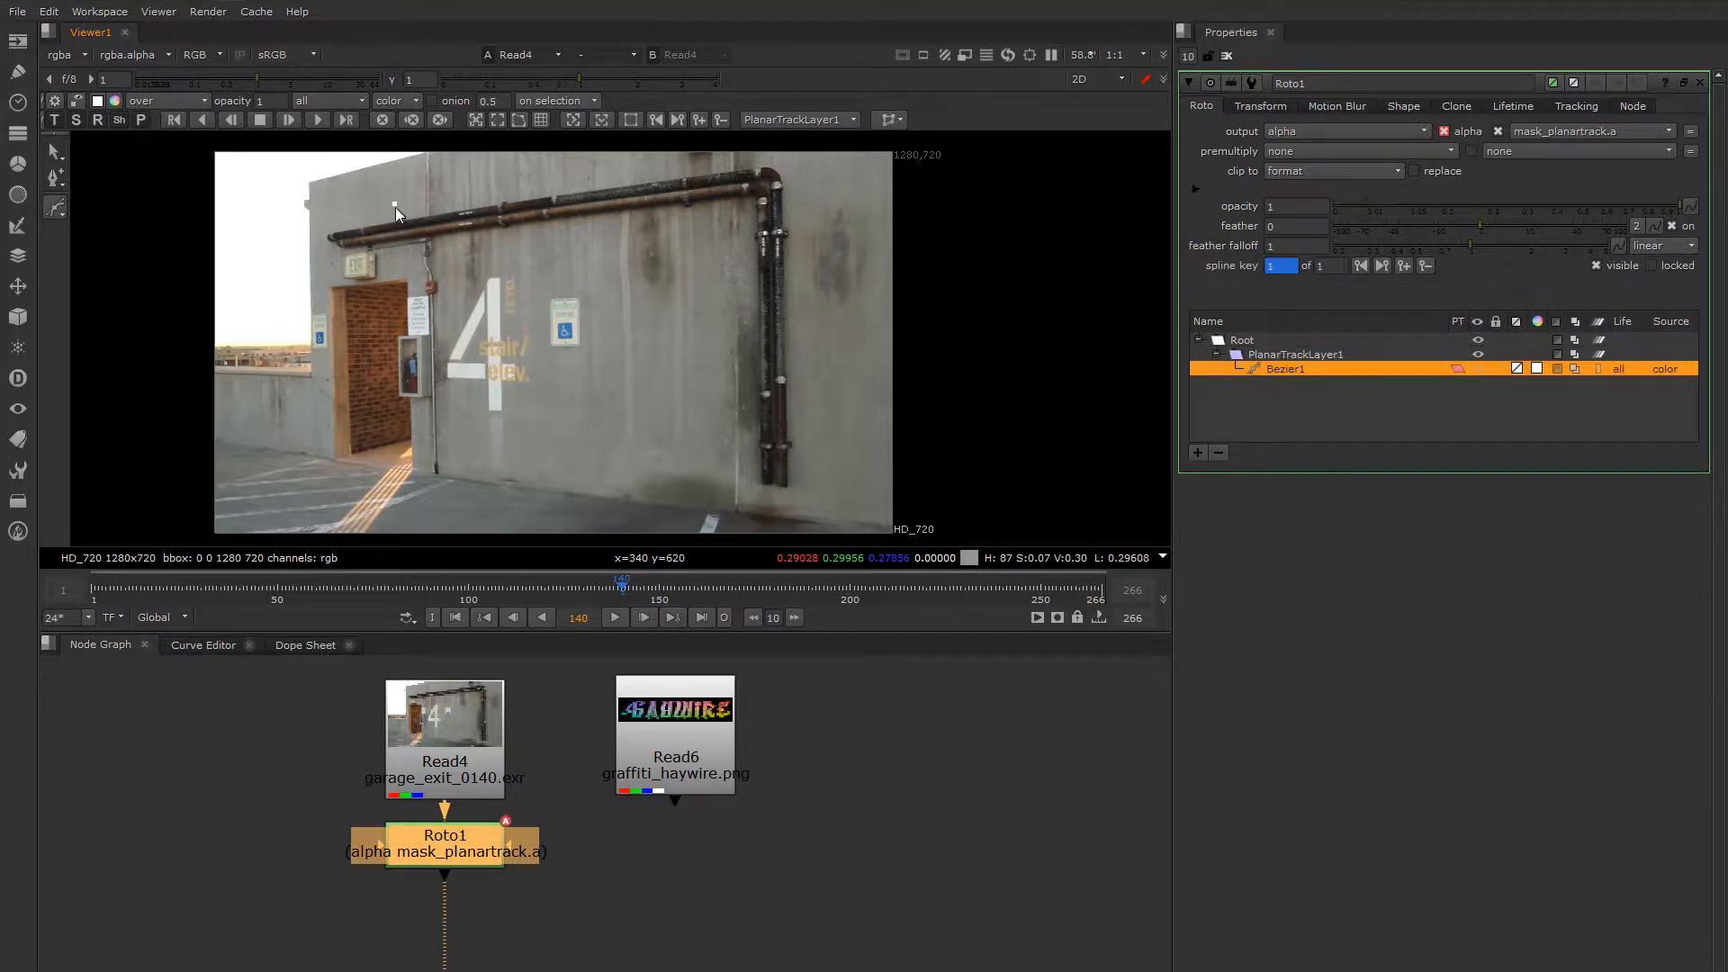
left_click(409, 473)
left_click(821, 519)
left_click(804, 141)
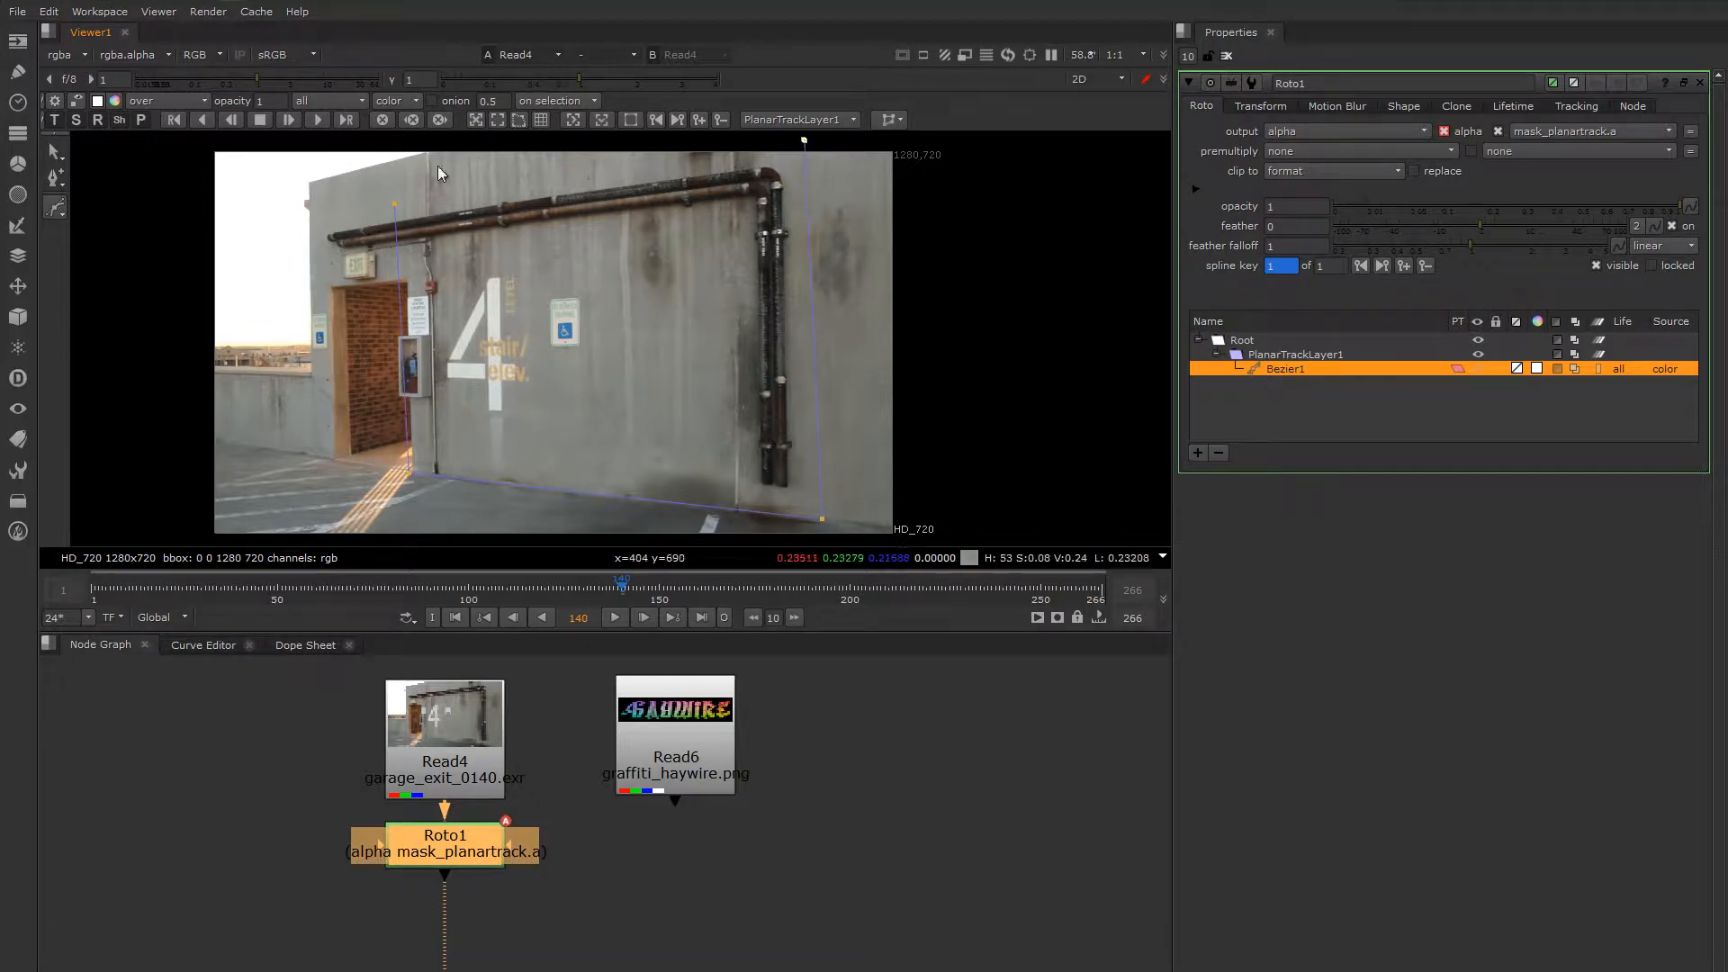
left_click(394, 203)
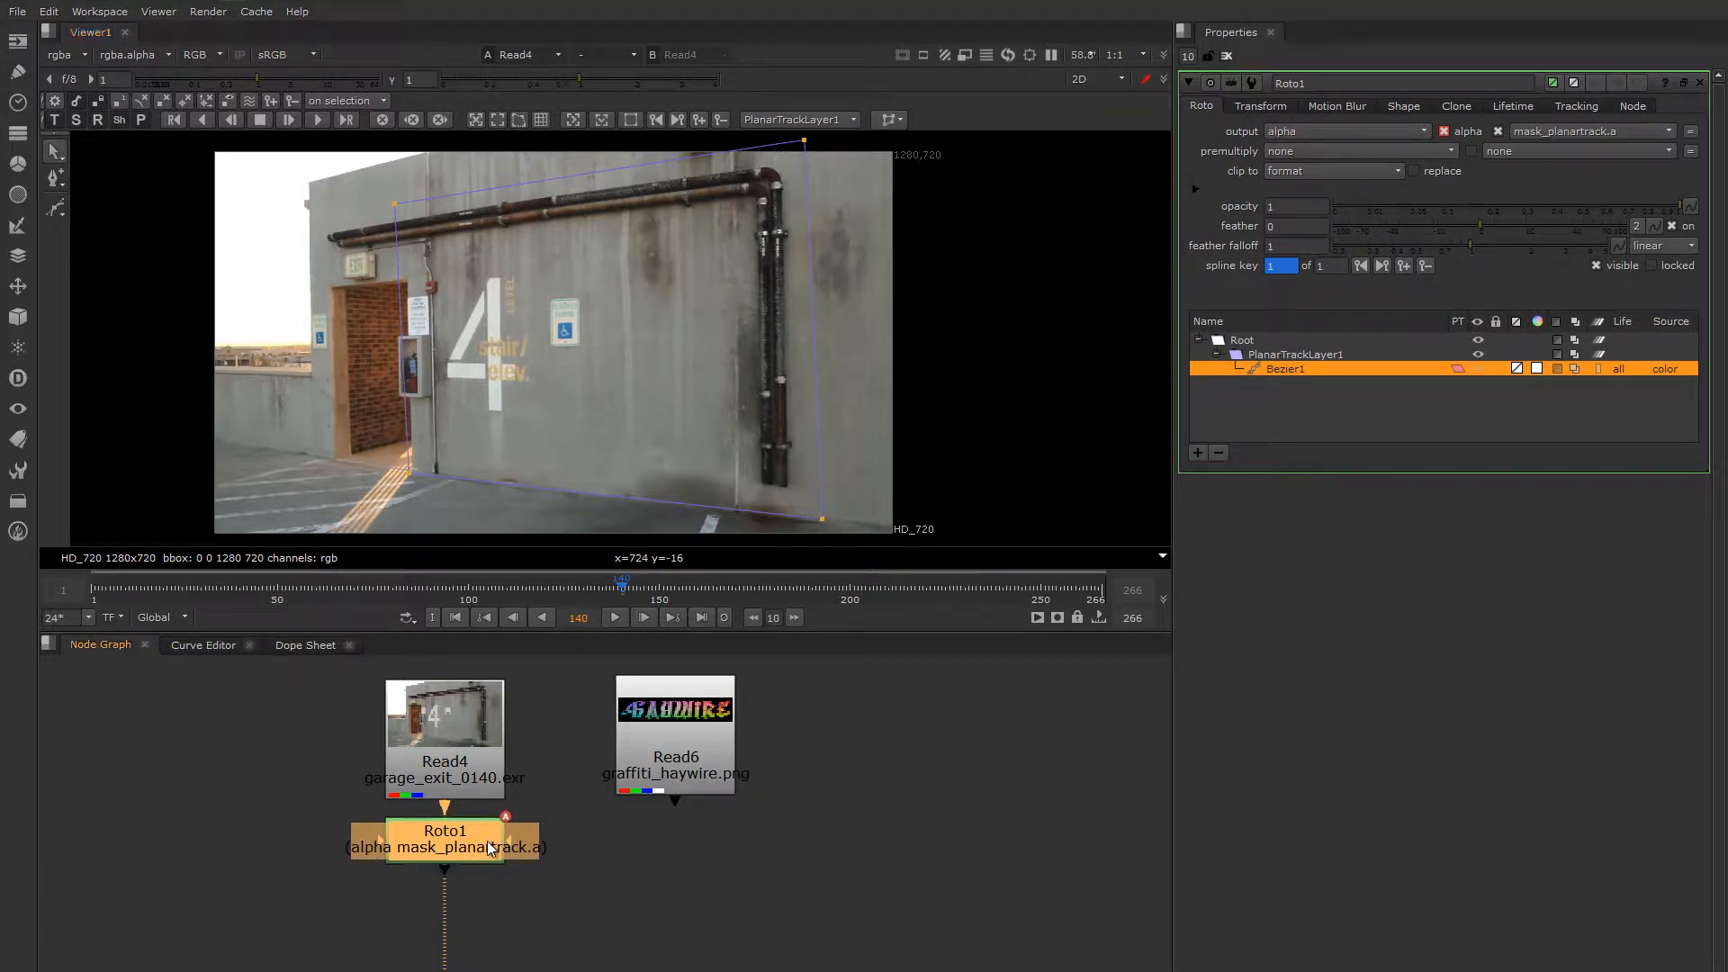
Track PlanarTrackLayer1 forward from frame 140 to the end of the clip, and backward from frame 140 to the first frame.
left_click(1310, 356)
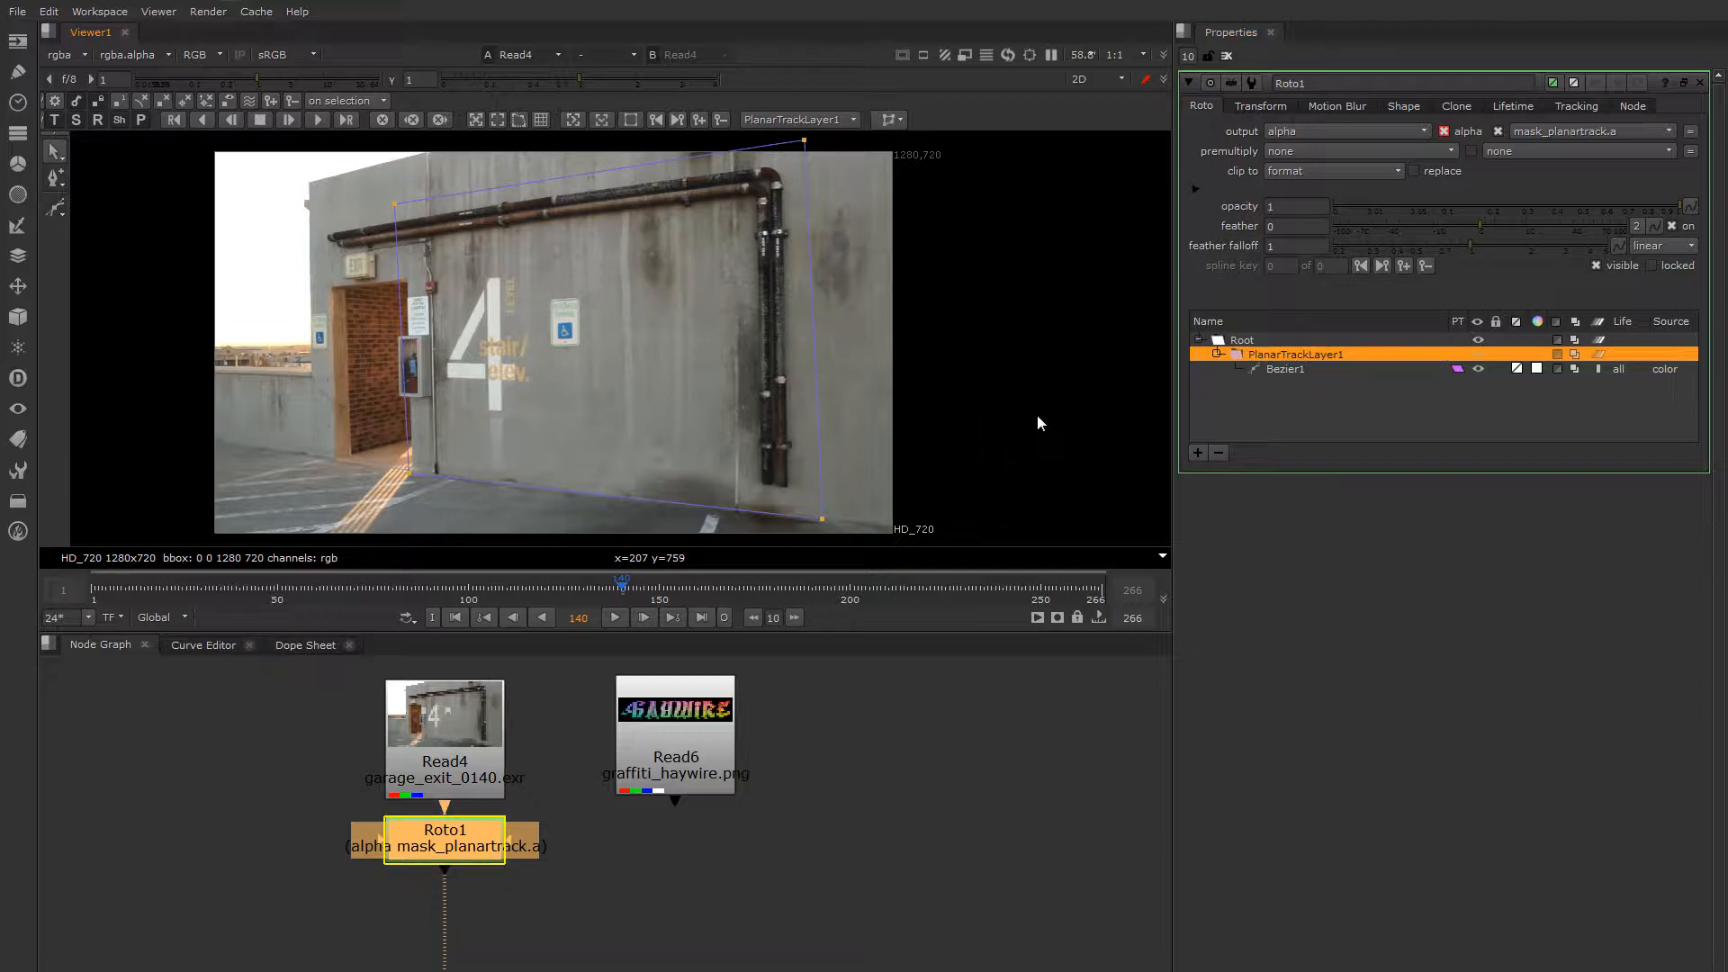
key("Right")
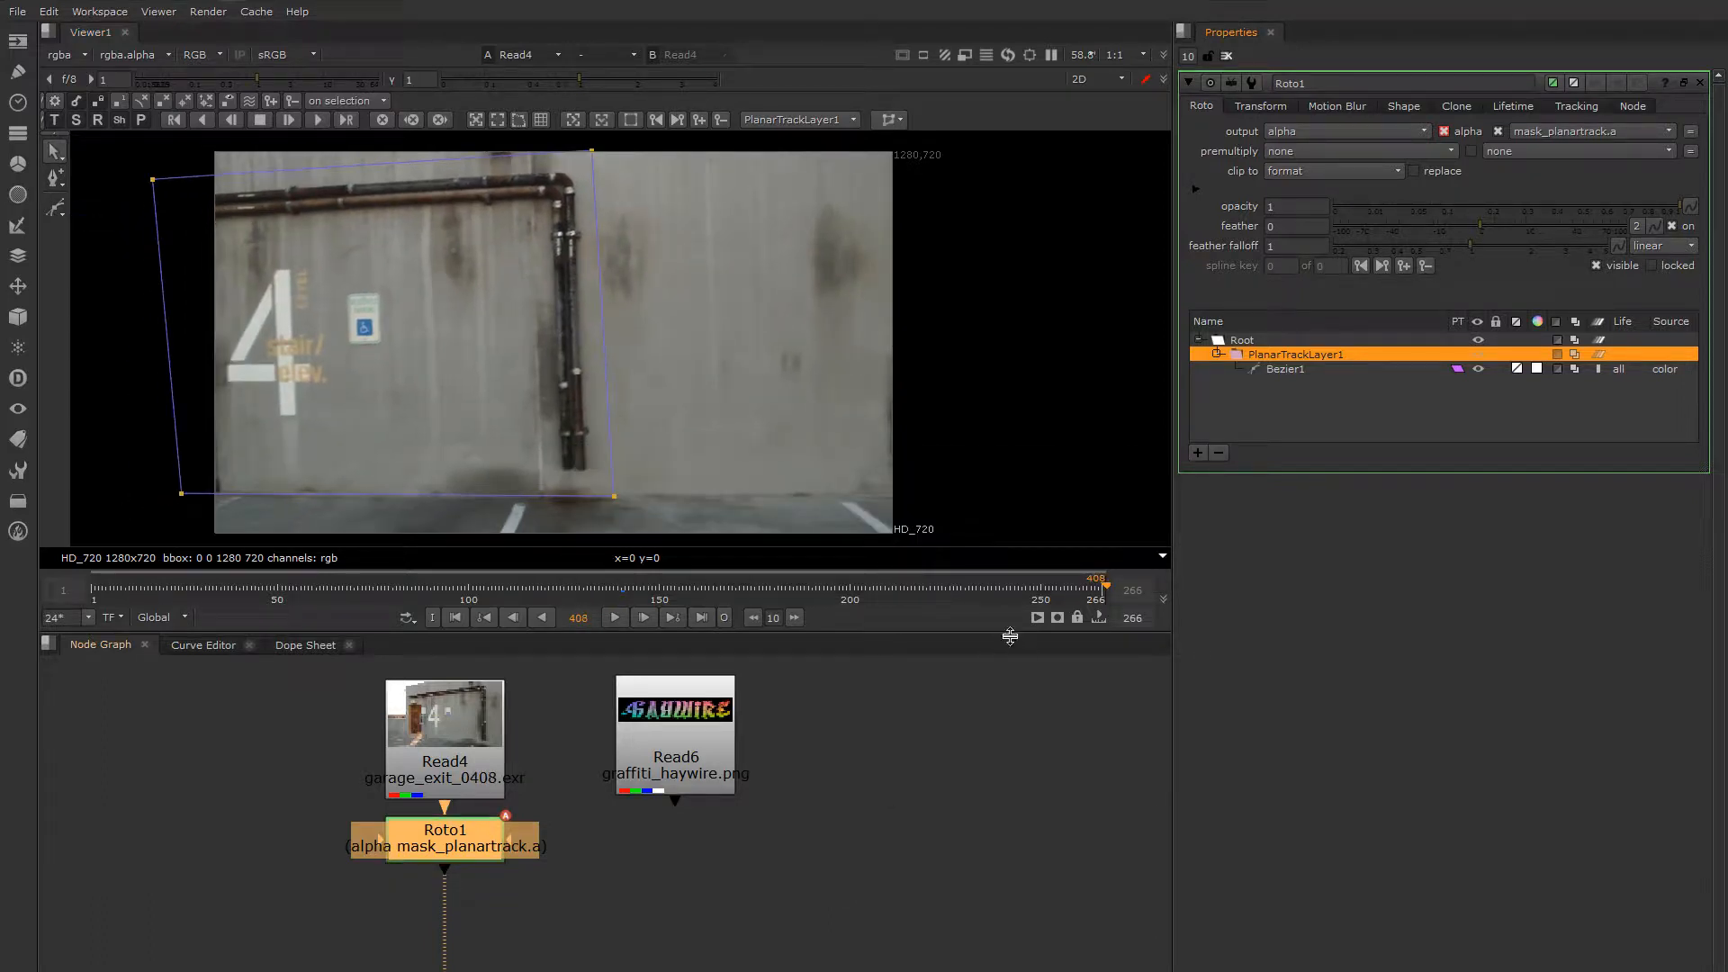
left_click(720, 586)
left_click_drag(720, 587, 624, 619)
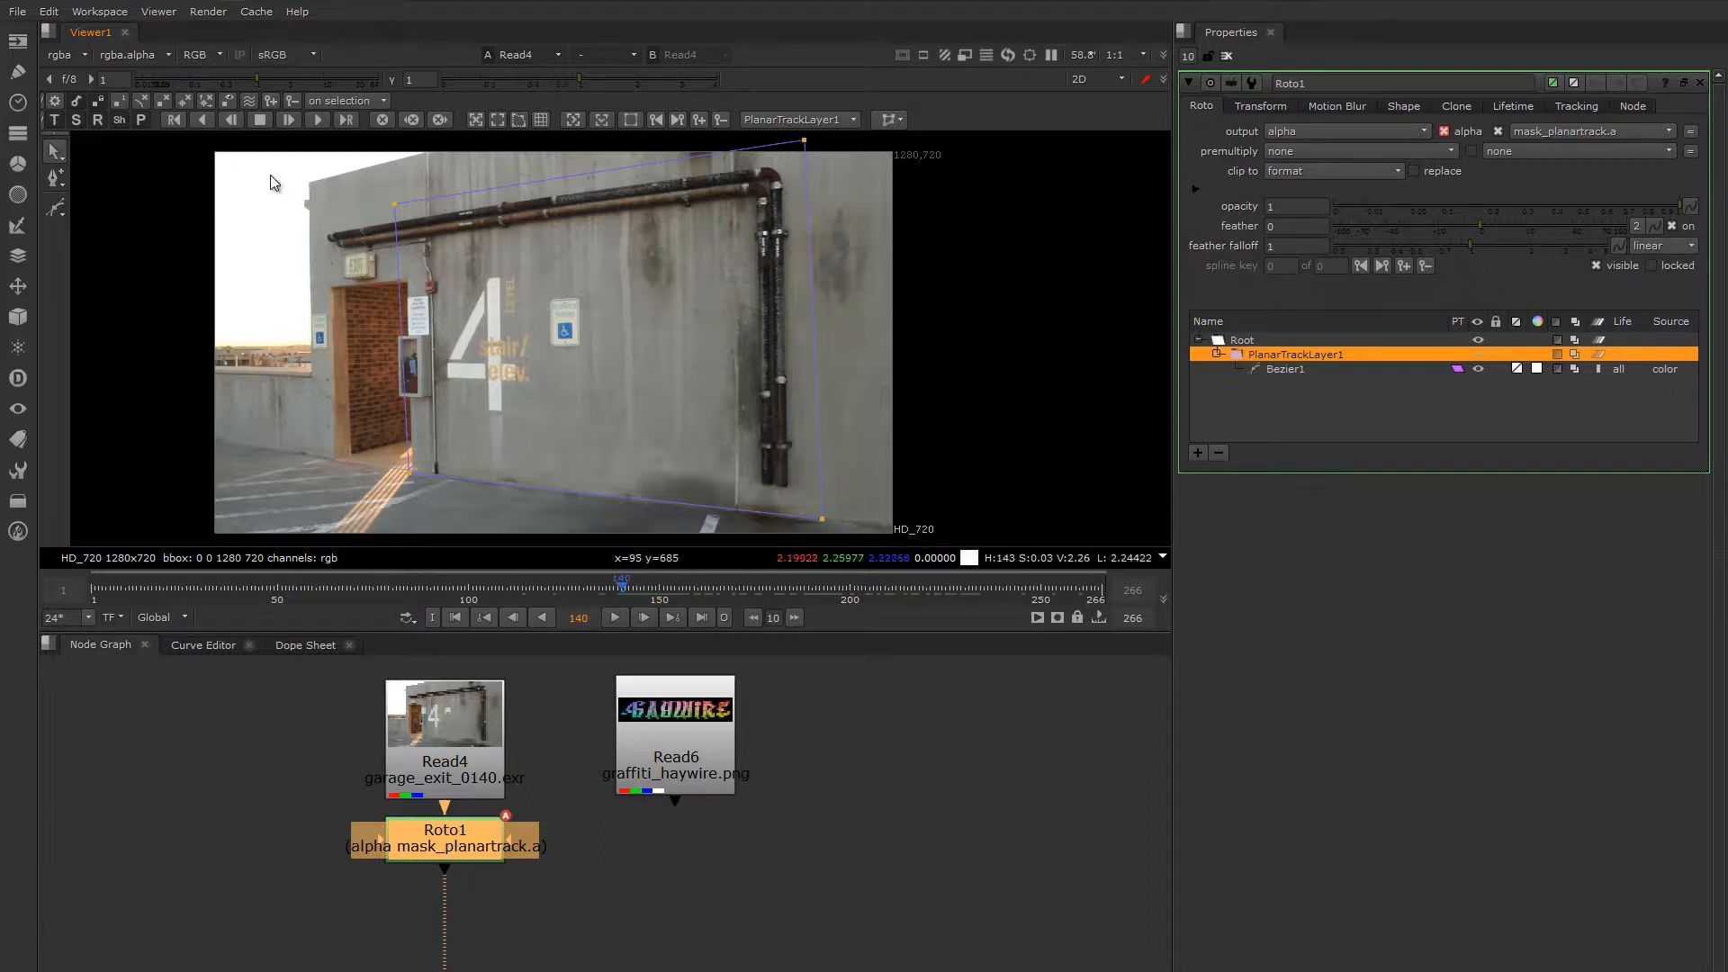
left_click(204, 121)
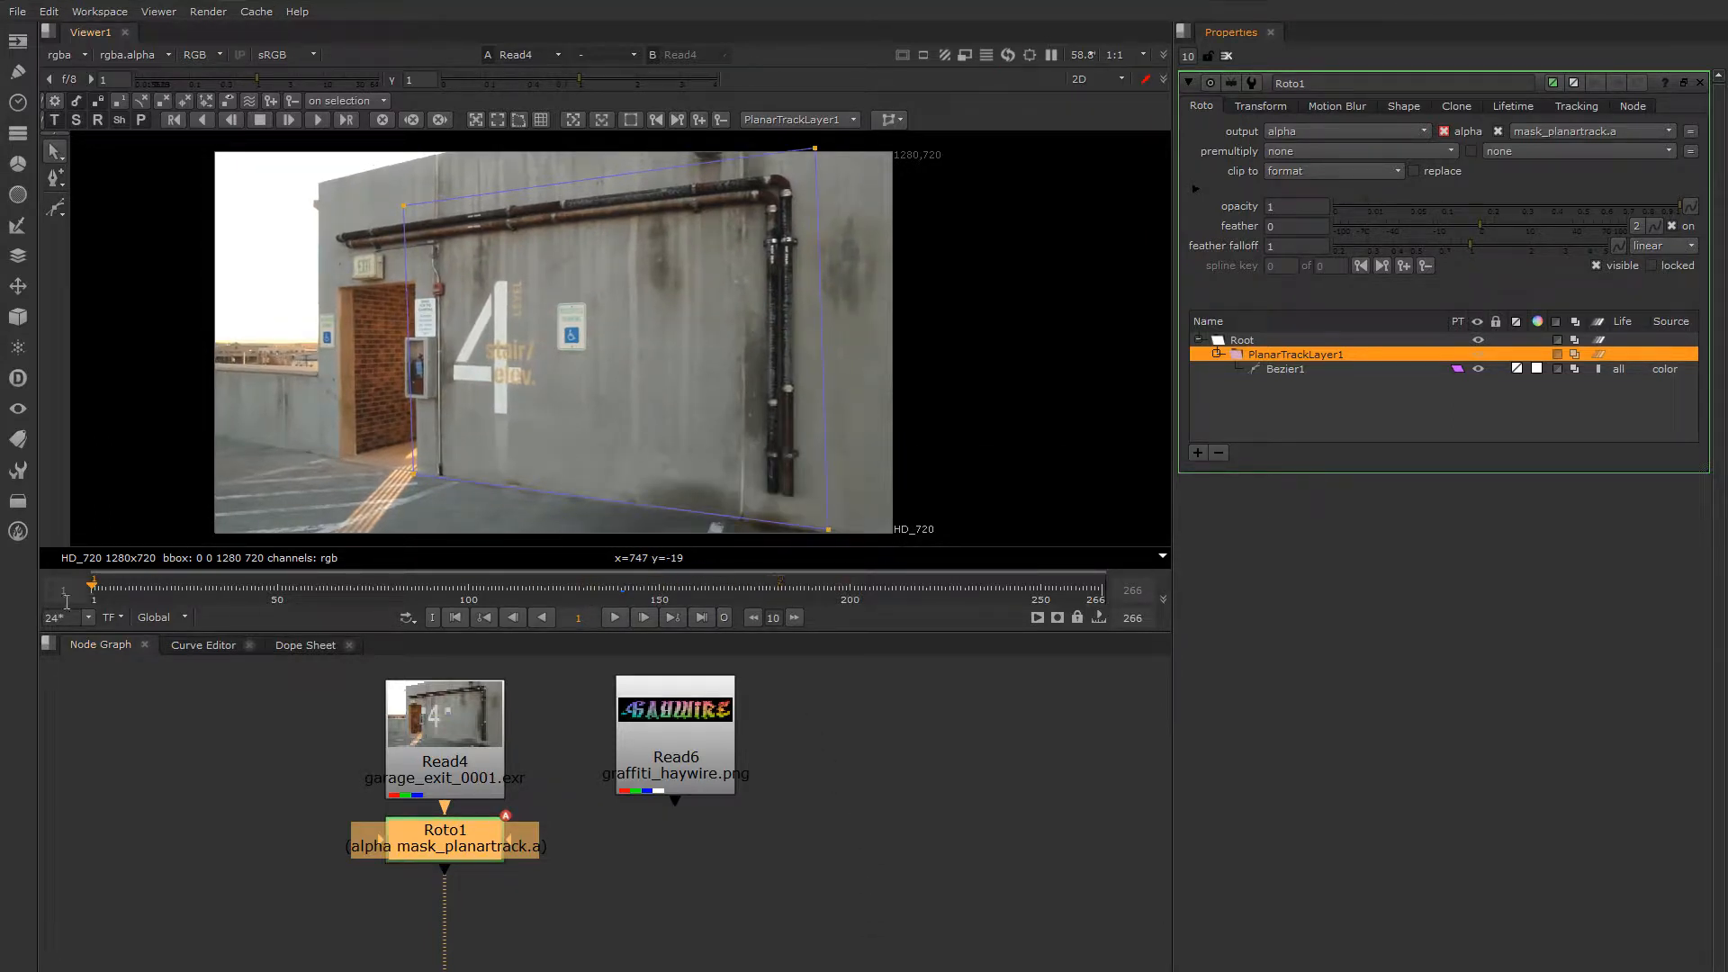
Scrub back and forth through the tracked frames to check how the Bezier shape follows the wall.
mouse_move(103, 587)
left_mouse_down()
mouse_move(506, 587)
mouse_move(126, 587)
left_mouse_up()
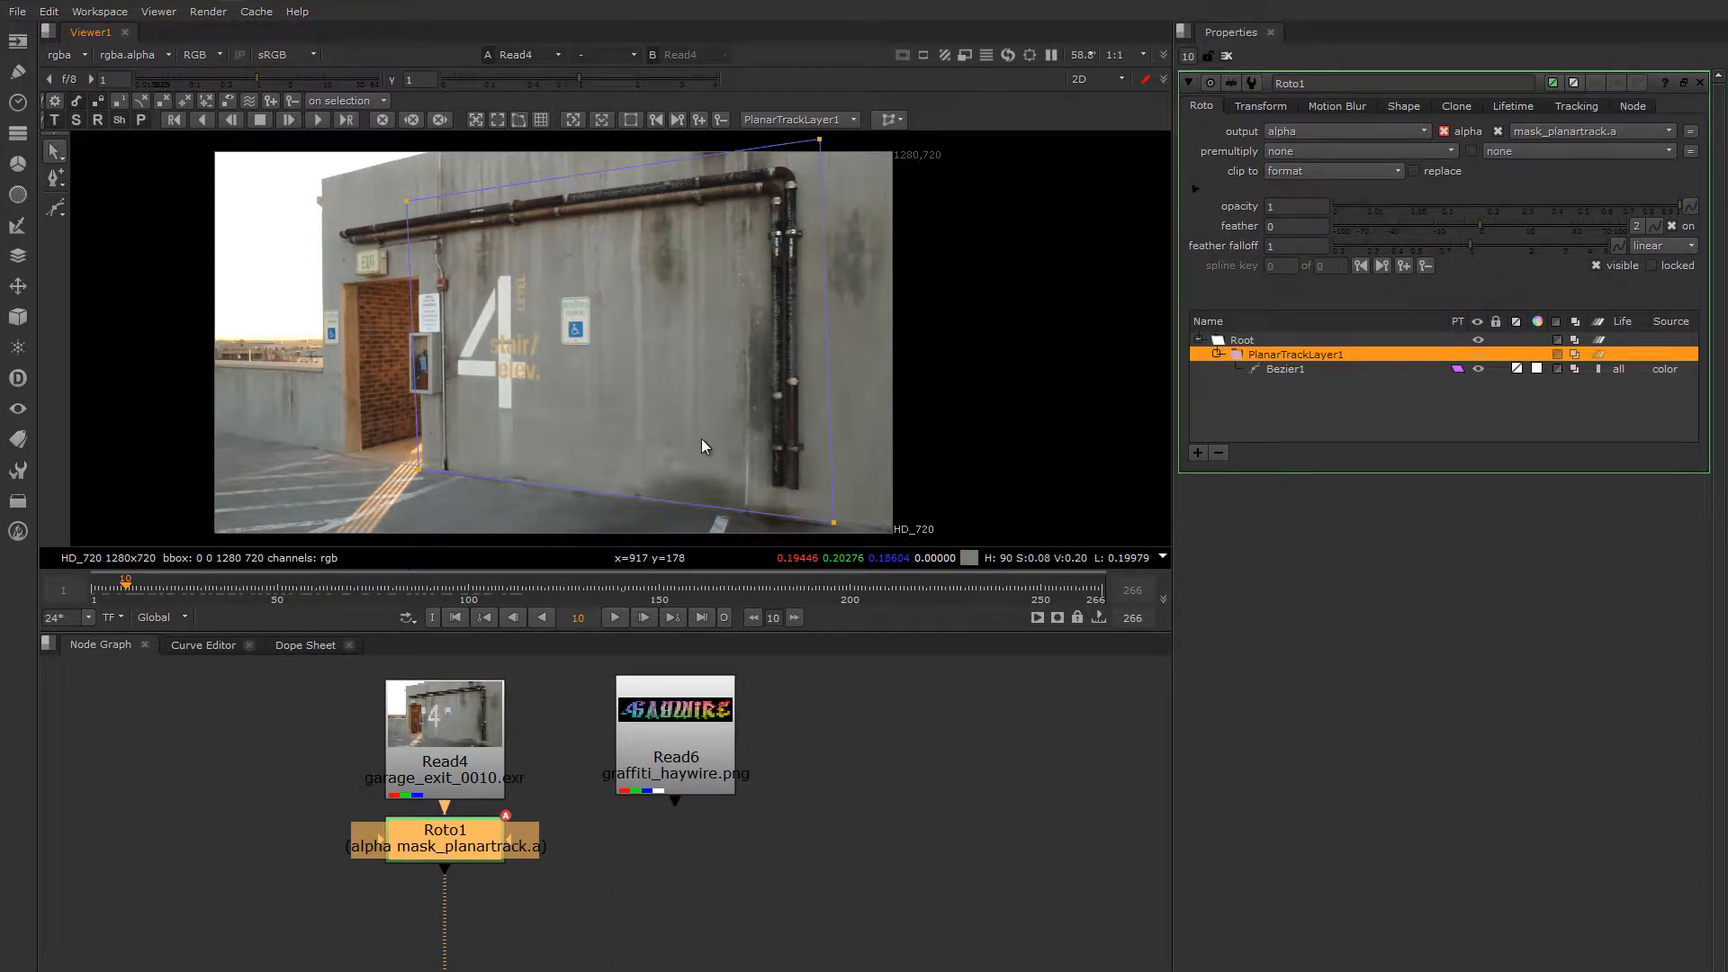
left_click_drag(169, 590, 739, 628)
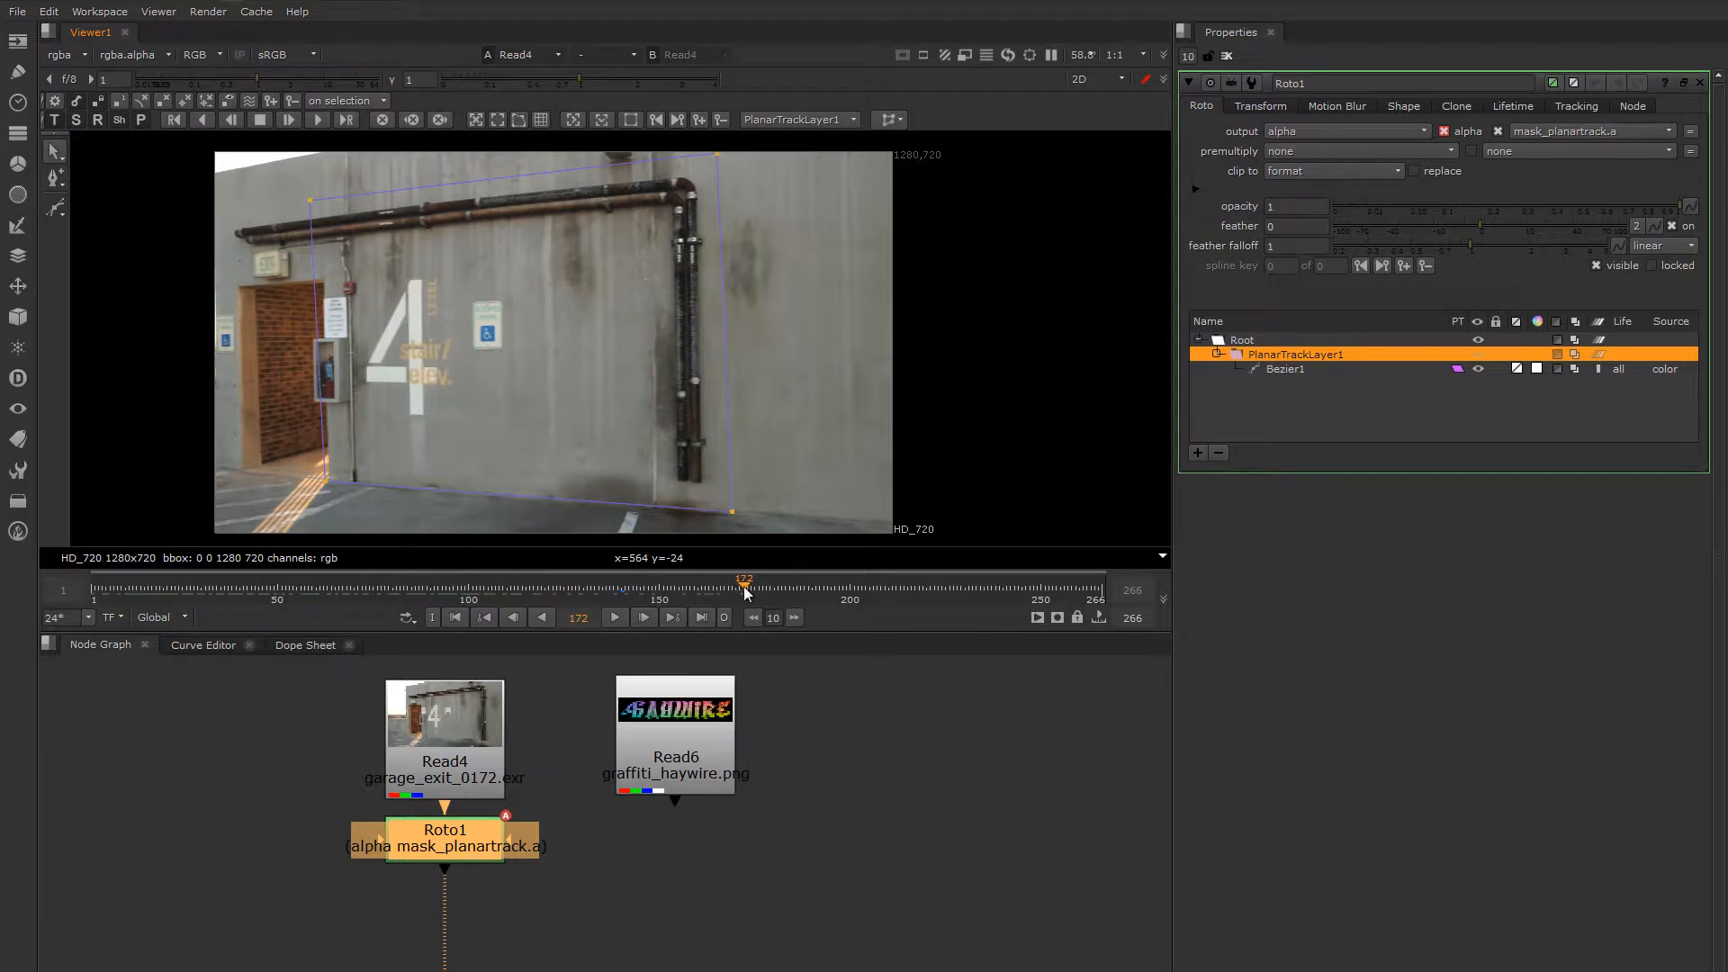
left_click_drag(743, 586, 517, 585)
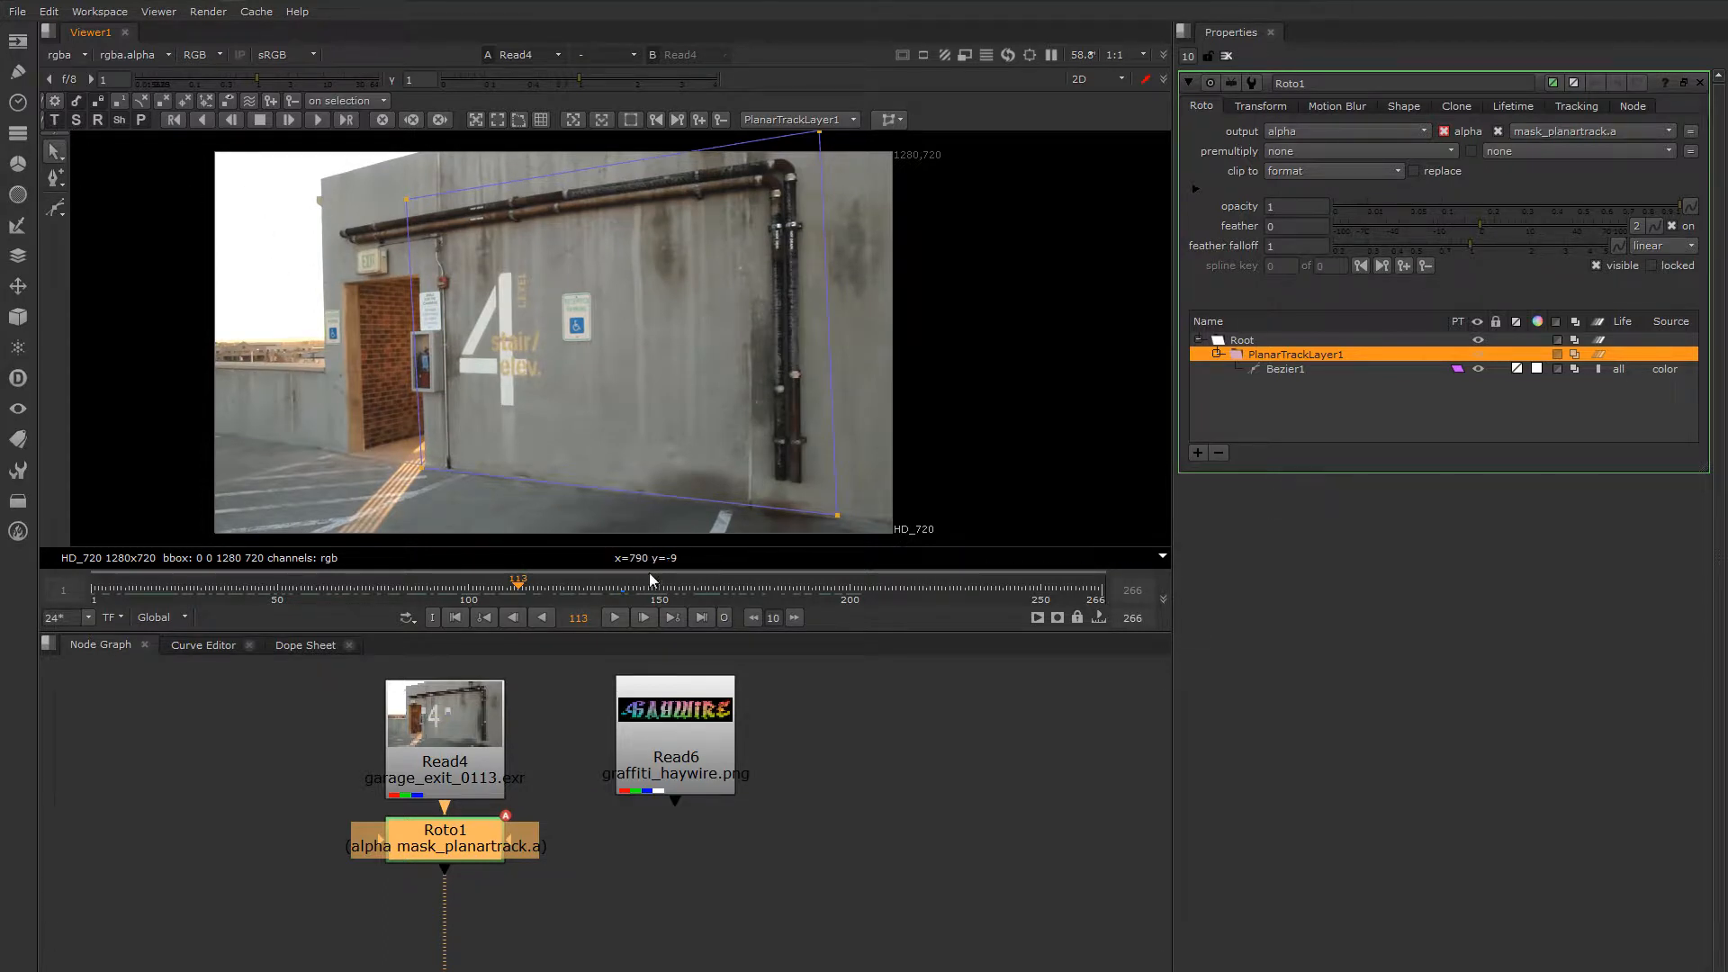
left_click_drag(497, 596, 705, 605)
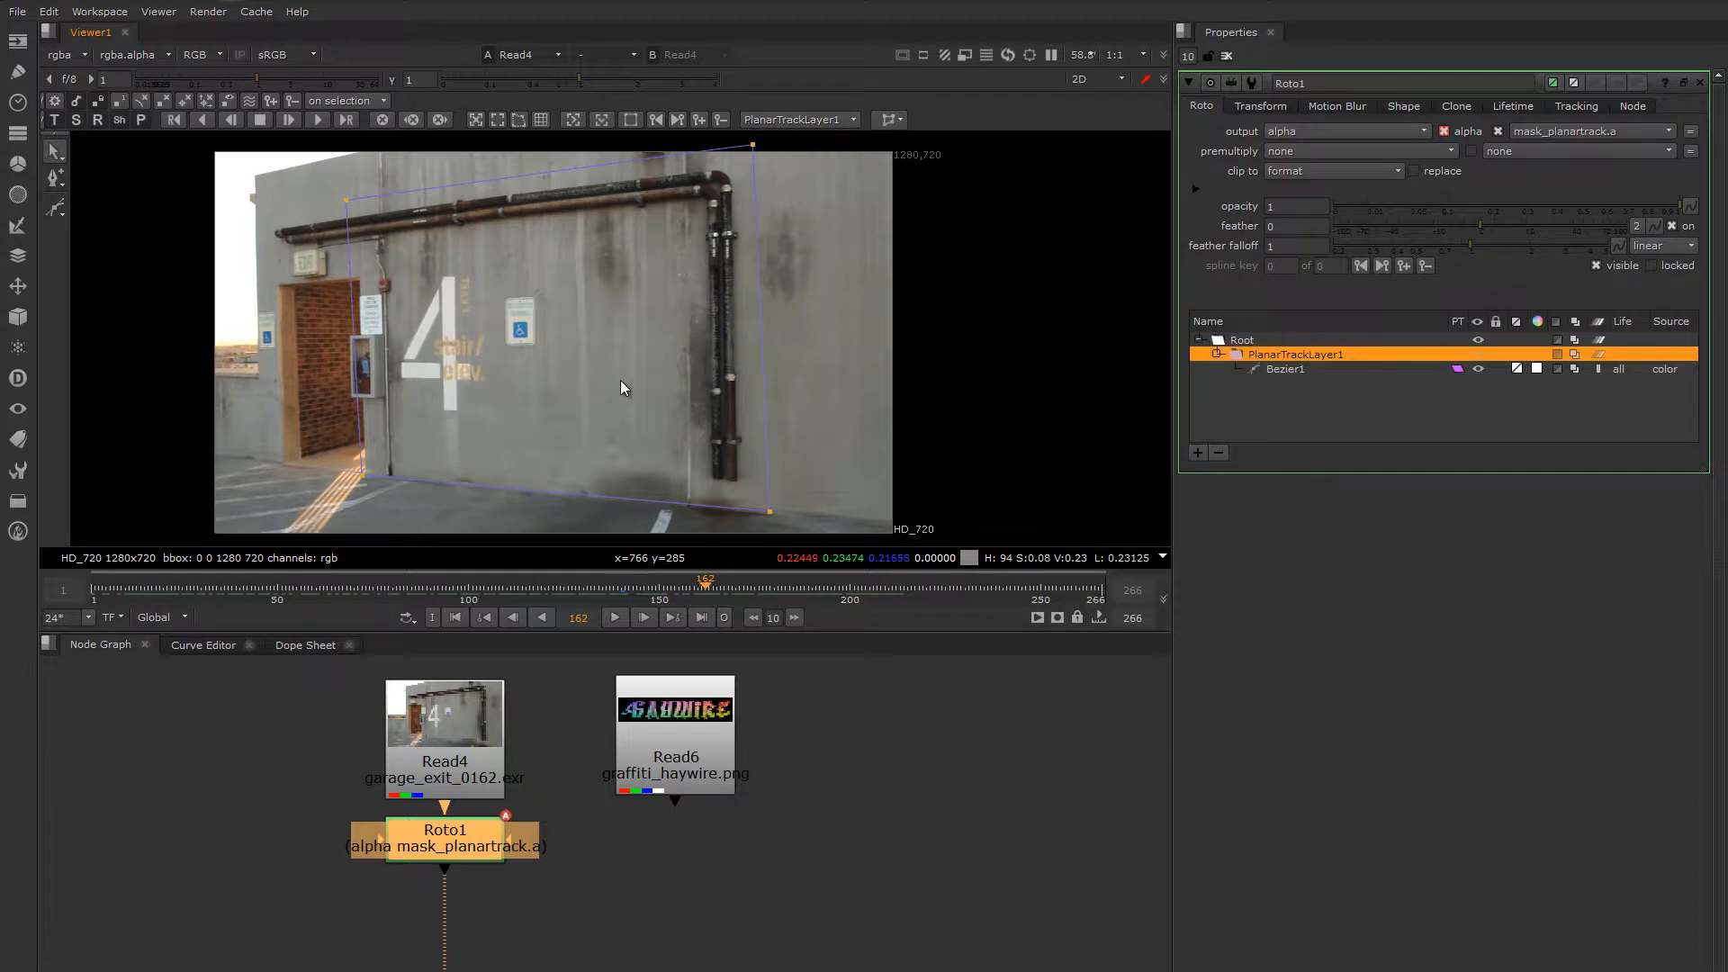
left_click_drag(705, 585, 594, 628)
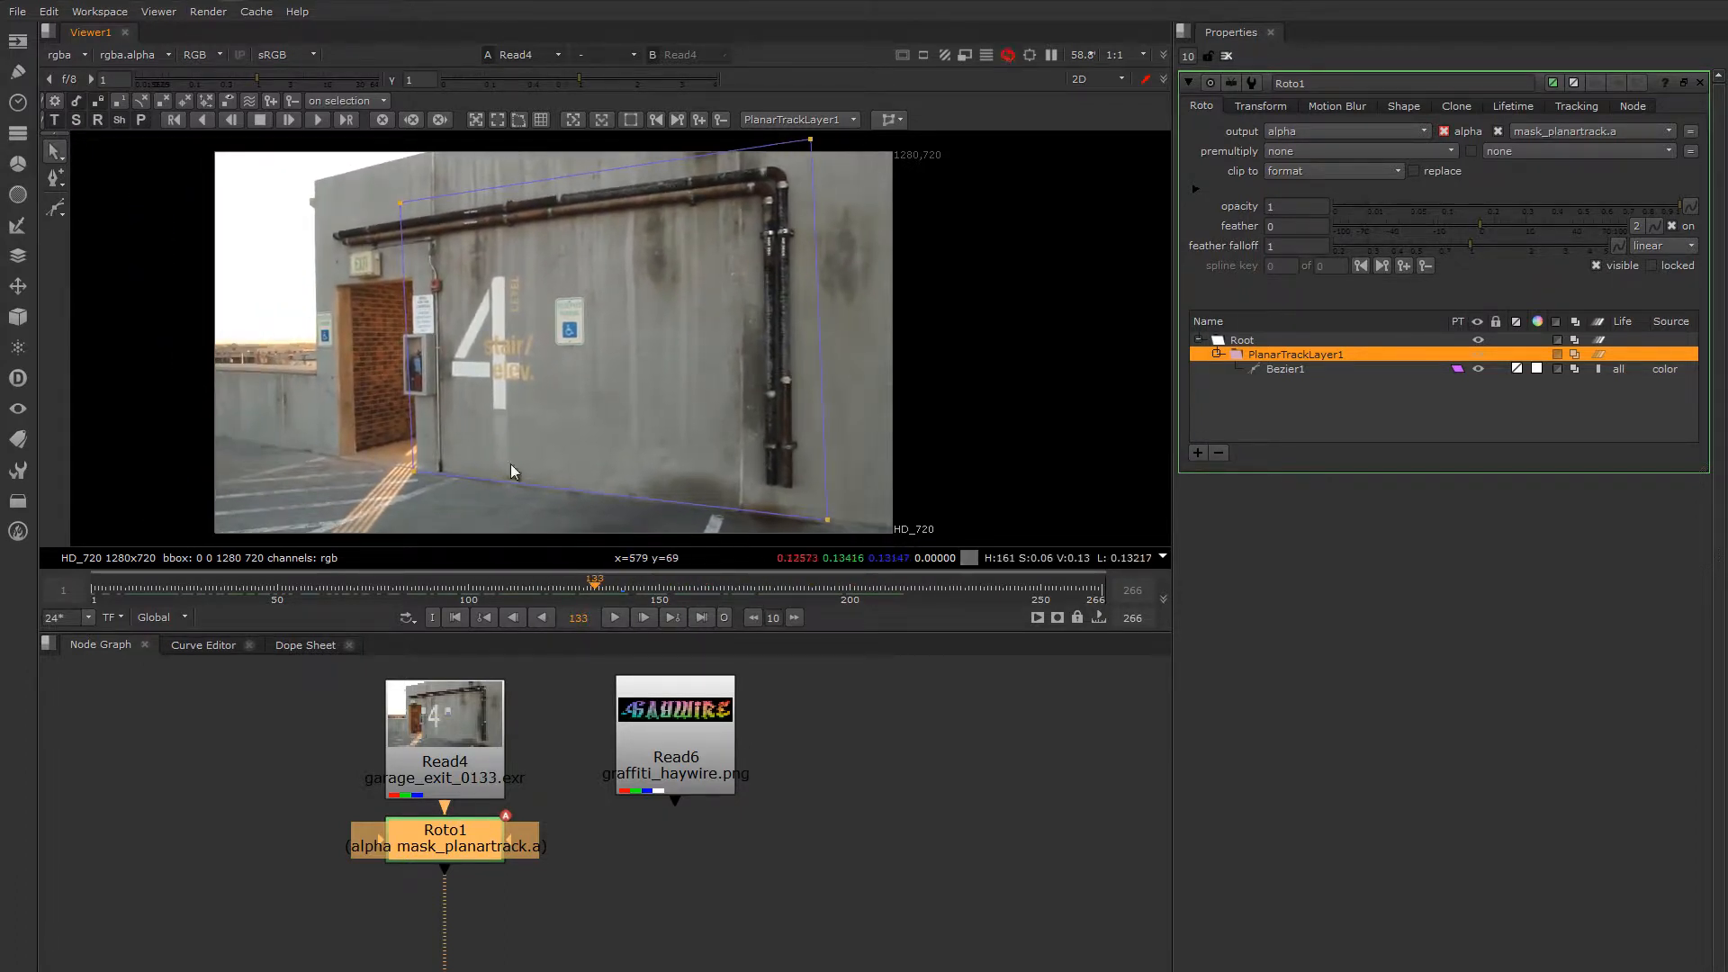
Display the planar grid and the planar surface outline at frame 140, and enable correction of the plane.
left_click(541, 121)
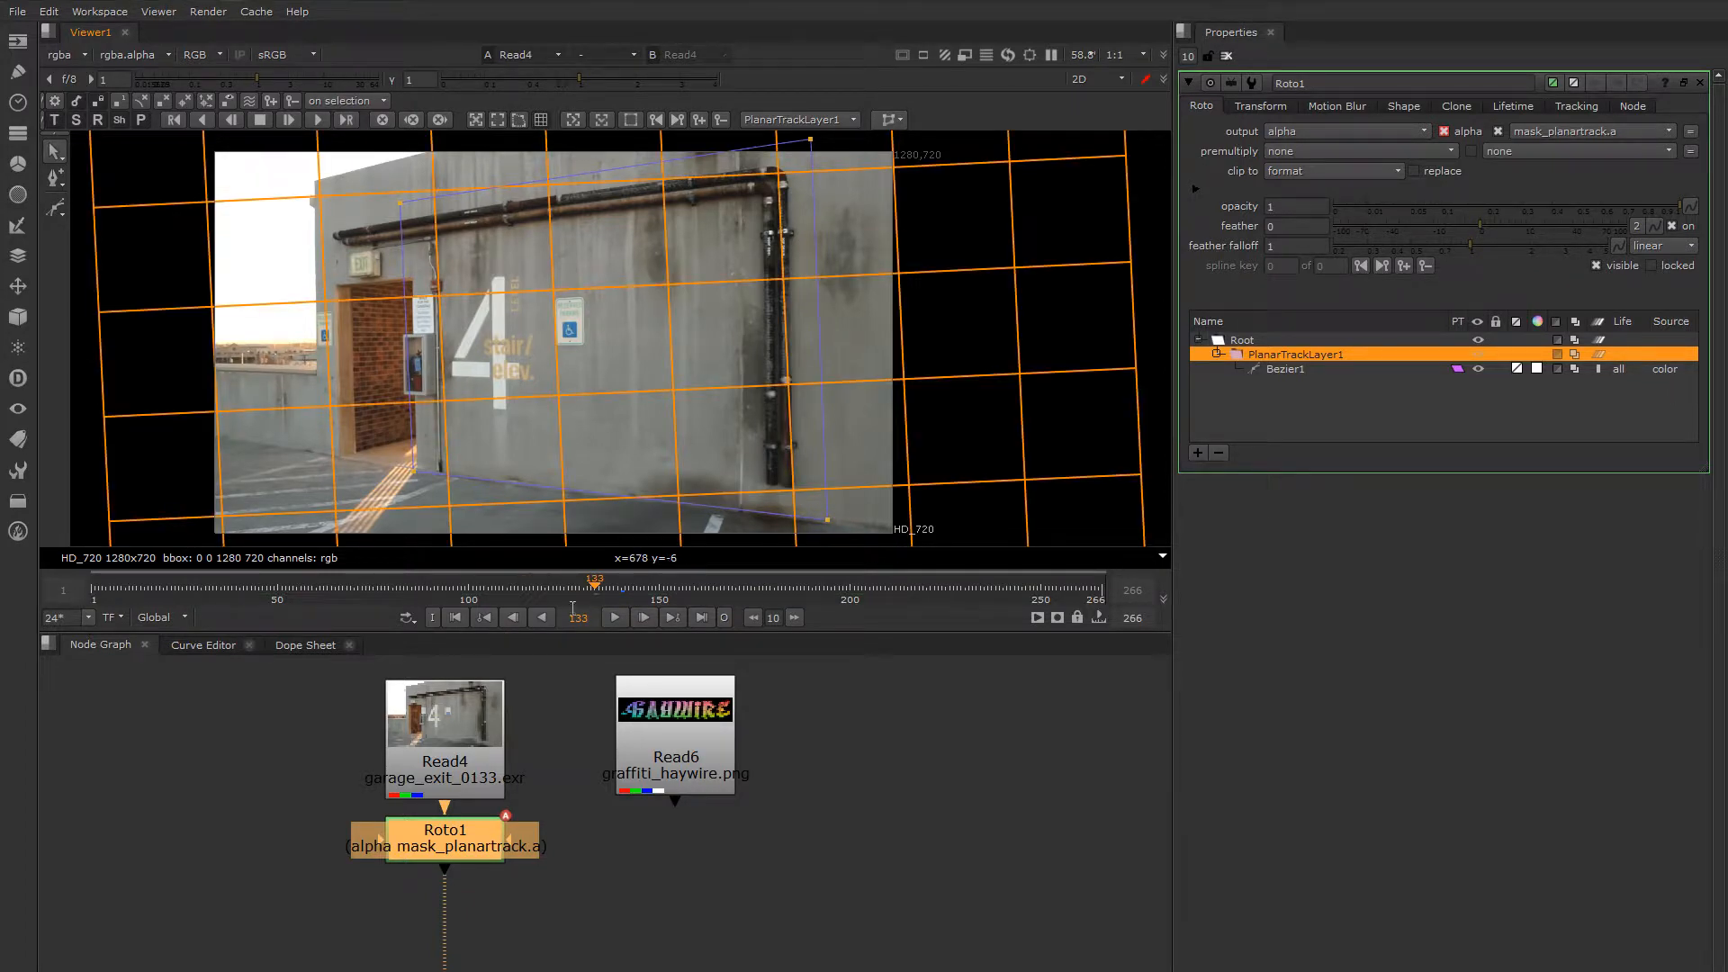
mouse_move(601, 587)
left_mouse_down()
mouse_move(652, 589)
mouse_move(621, 603)
left_mouse_up()
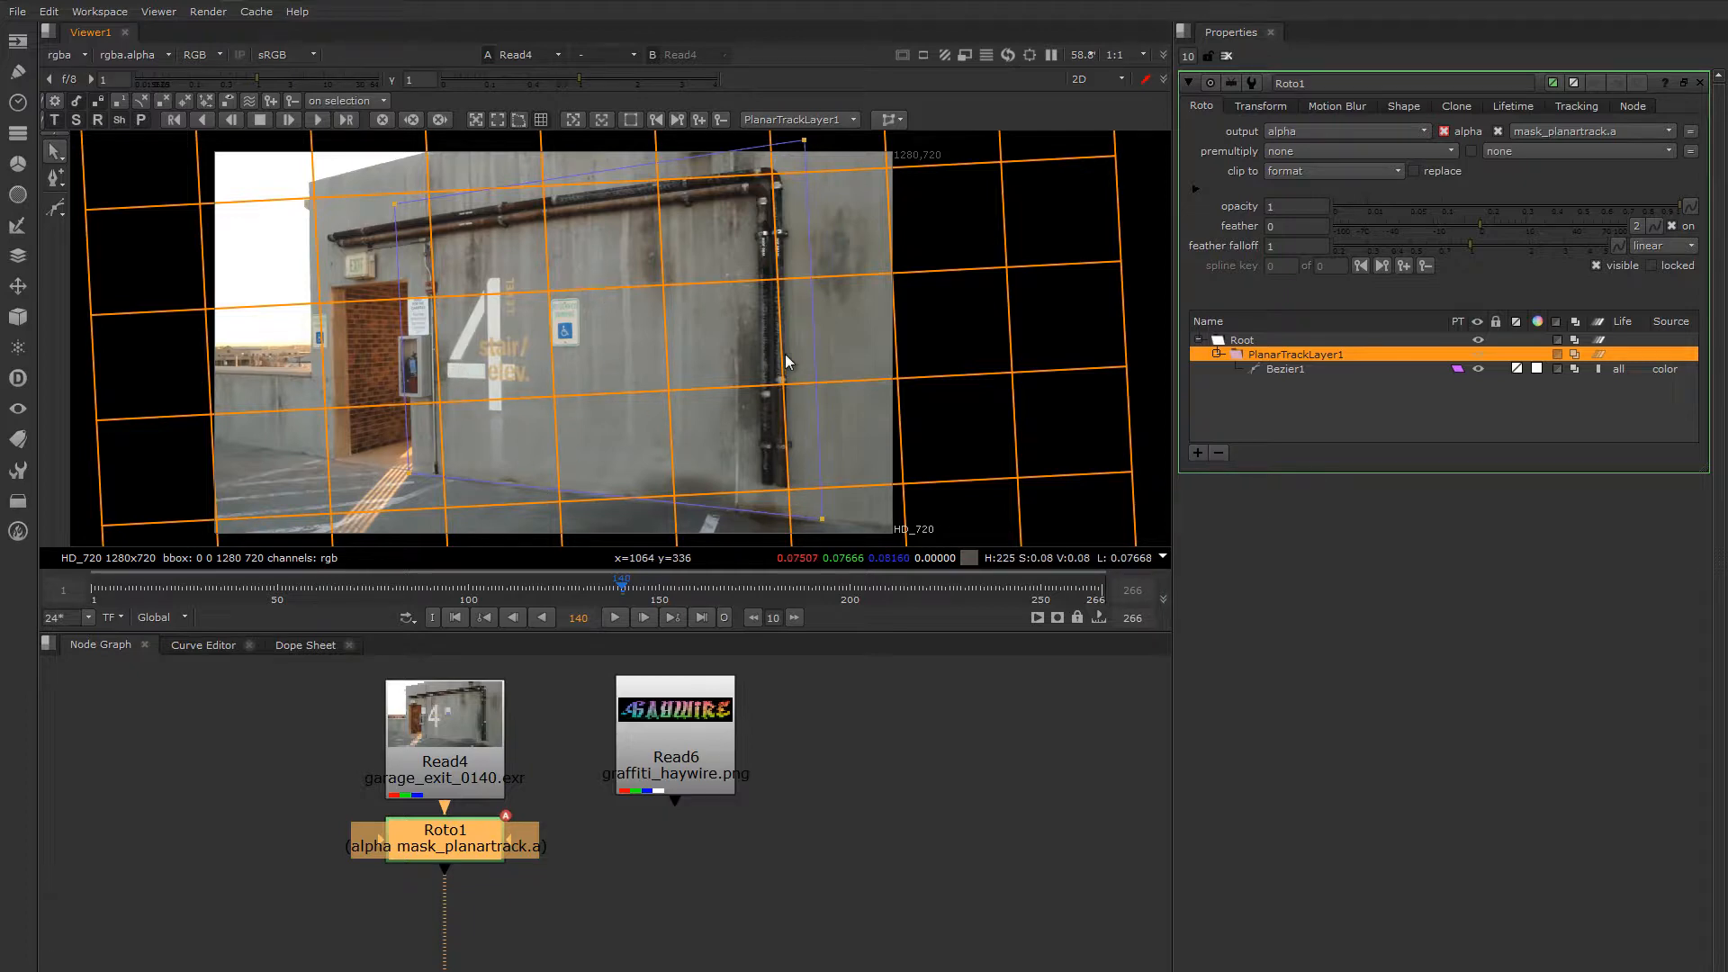
scroll(710, 360, "down", 4)
scroll(720, 369, "up", 1)
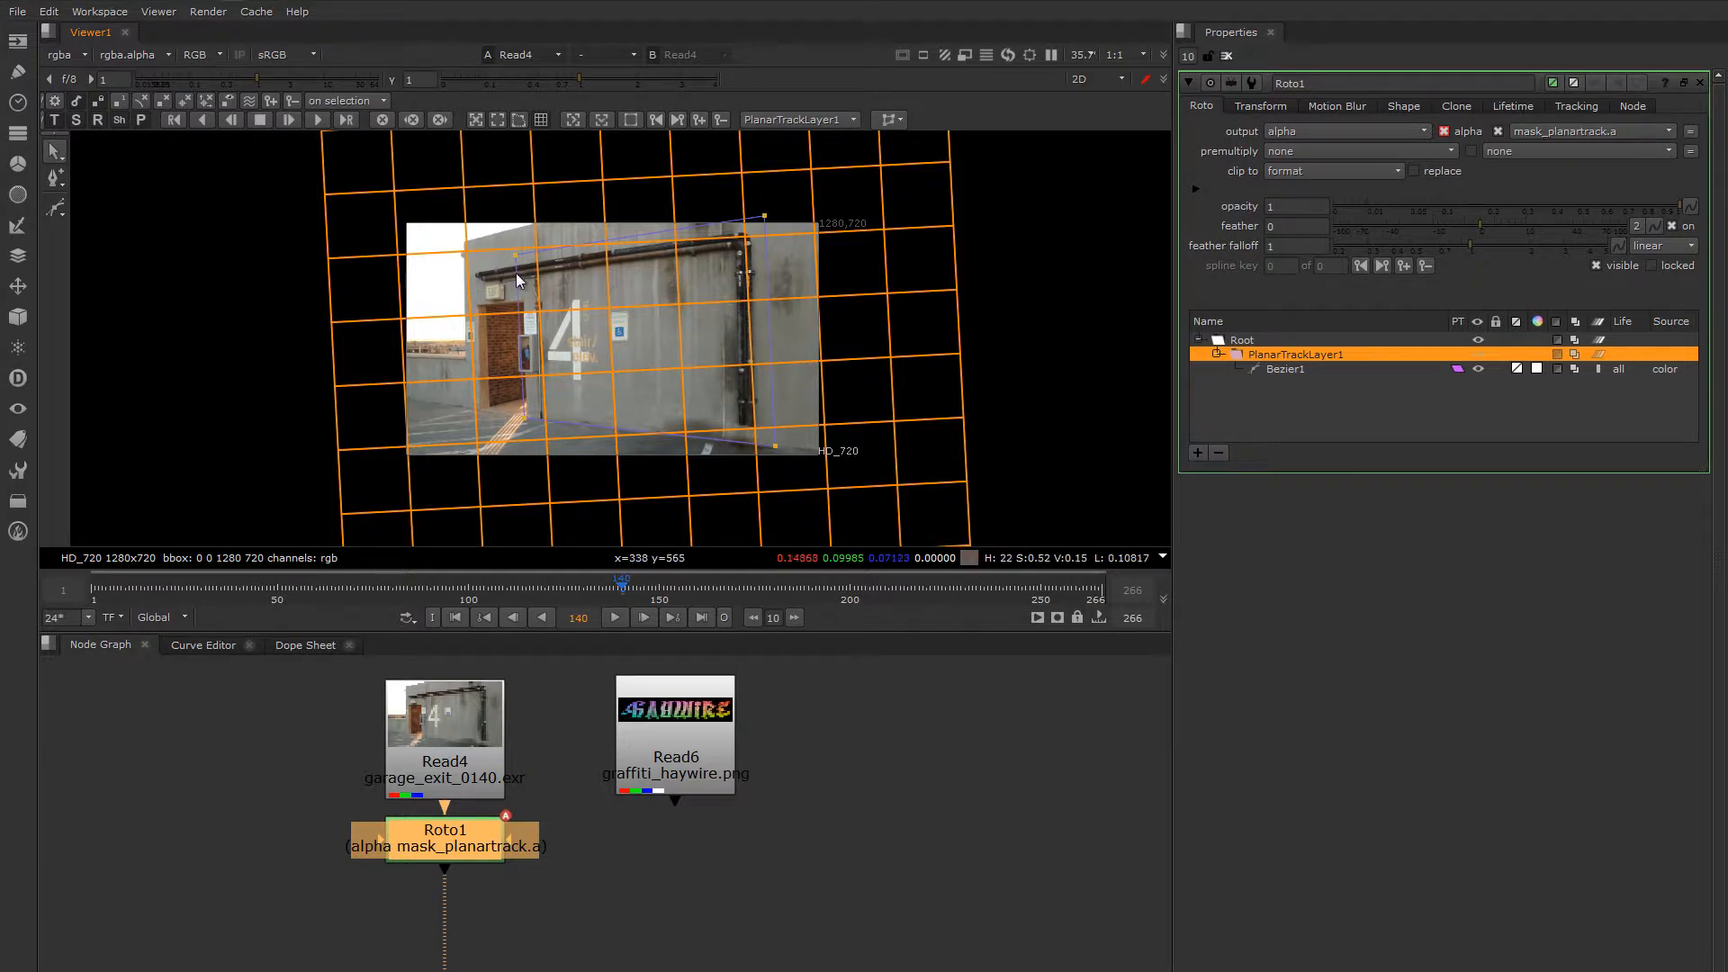
scroll(526, 274, "up", 2)
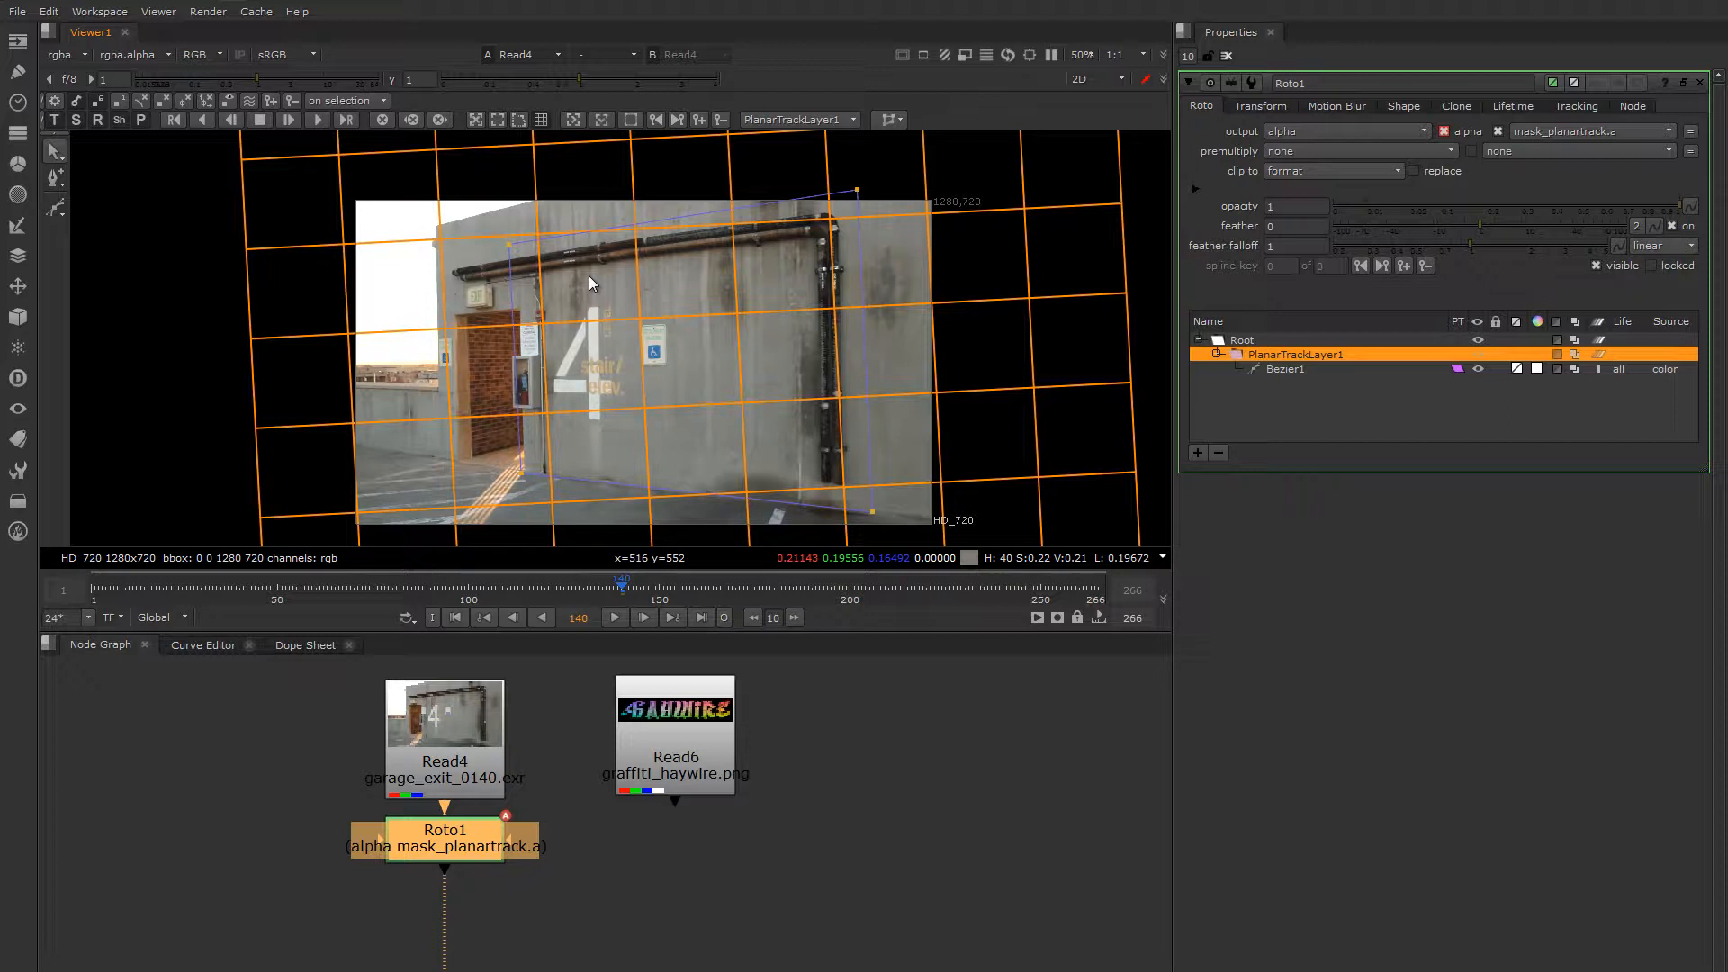
left_click(497, 120)
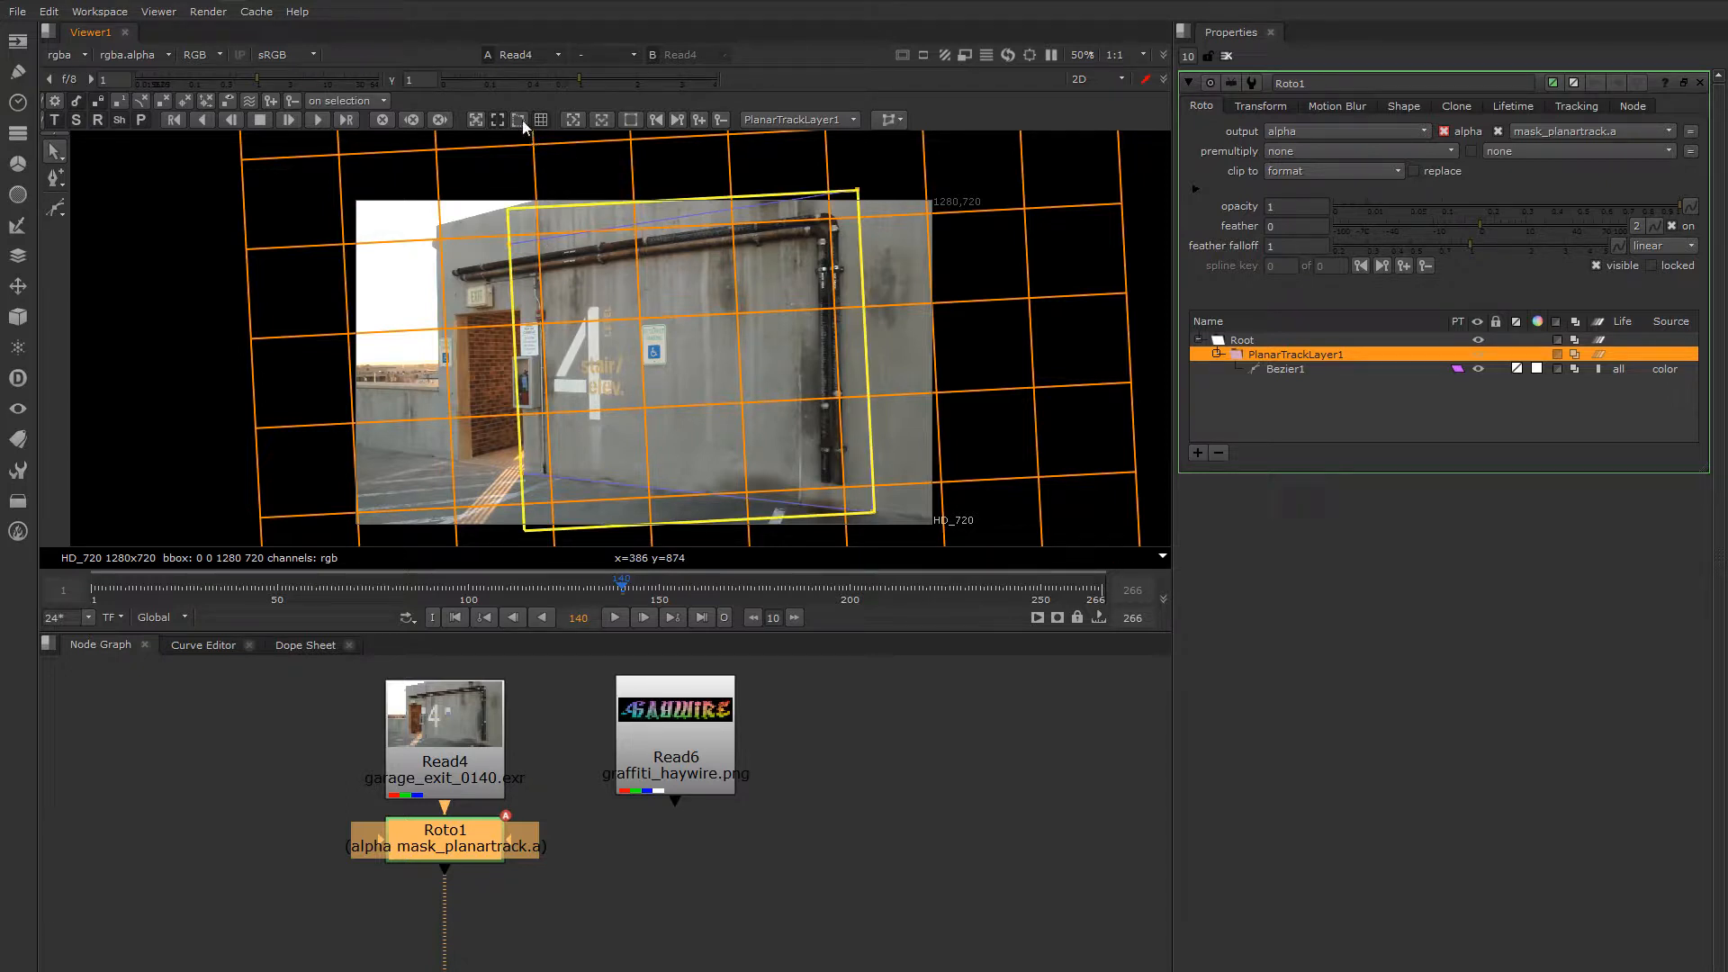
left_click(500, 122)
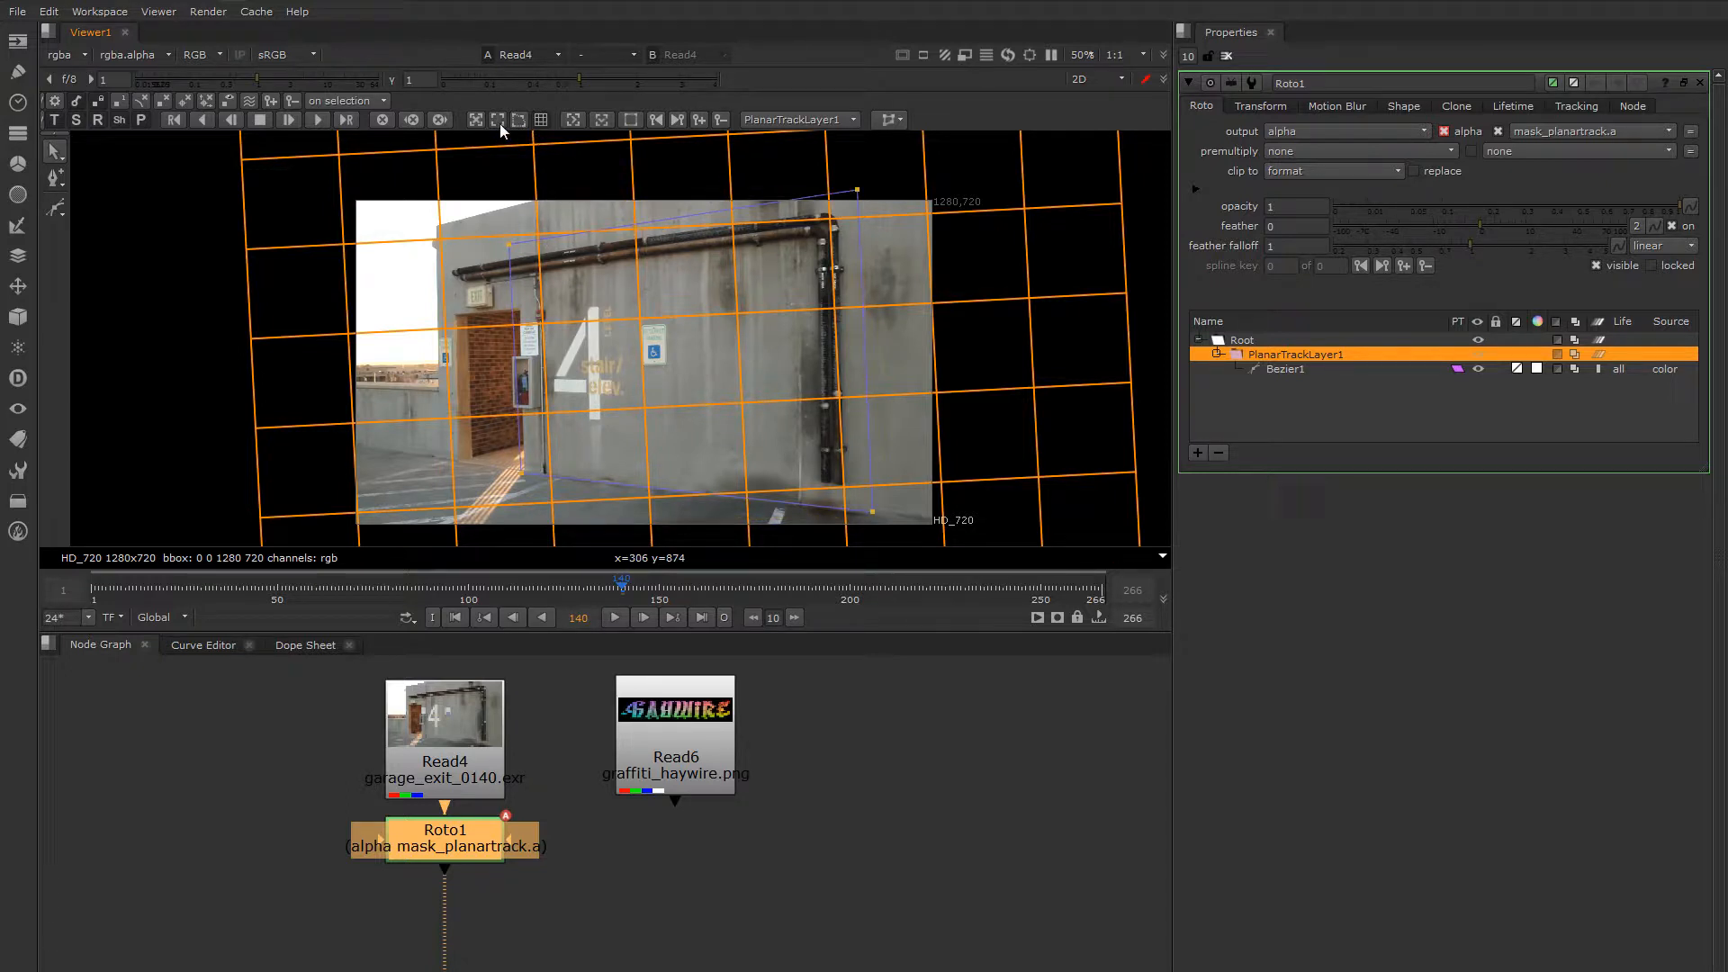
left_click(498, 121)
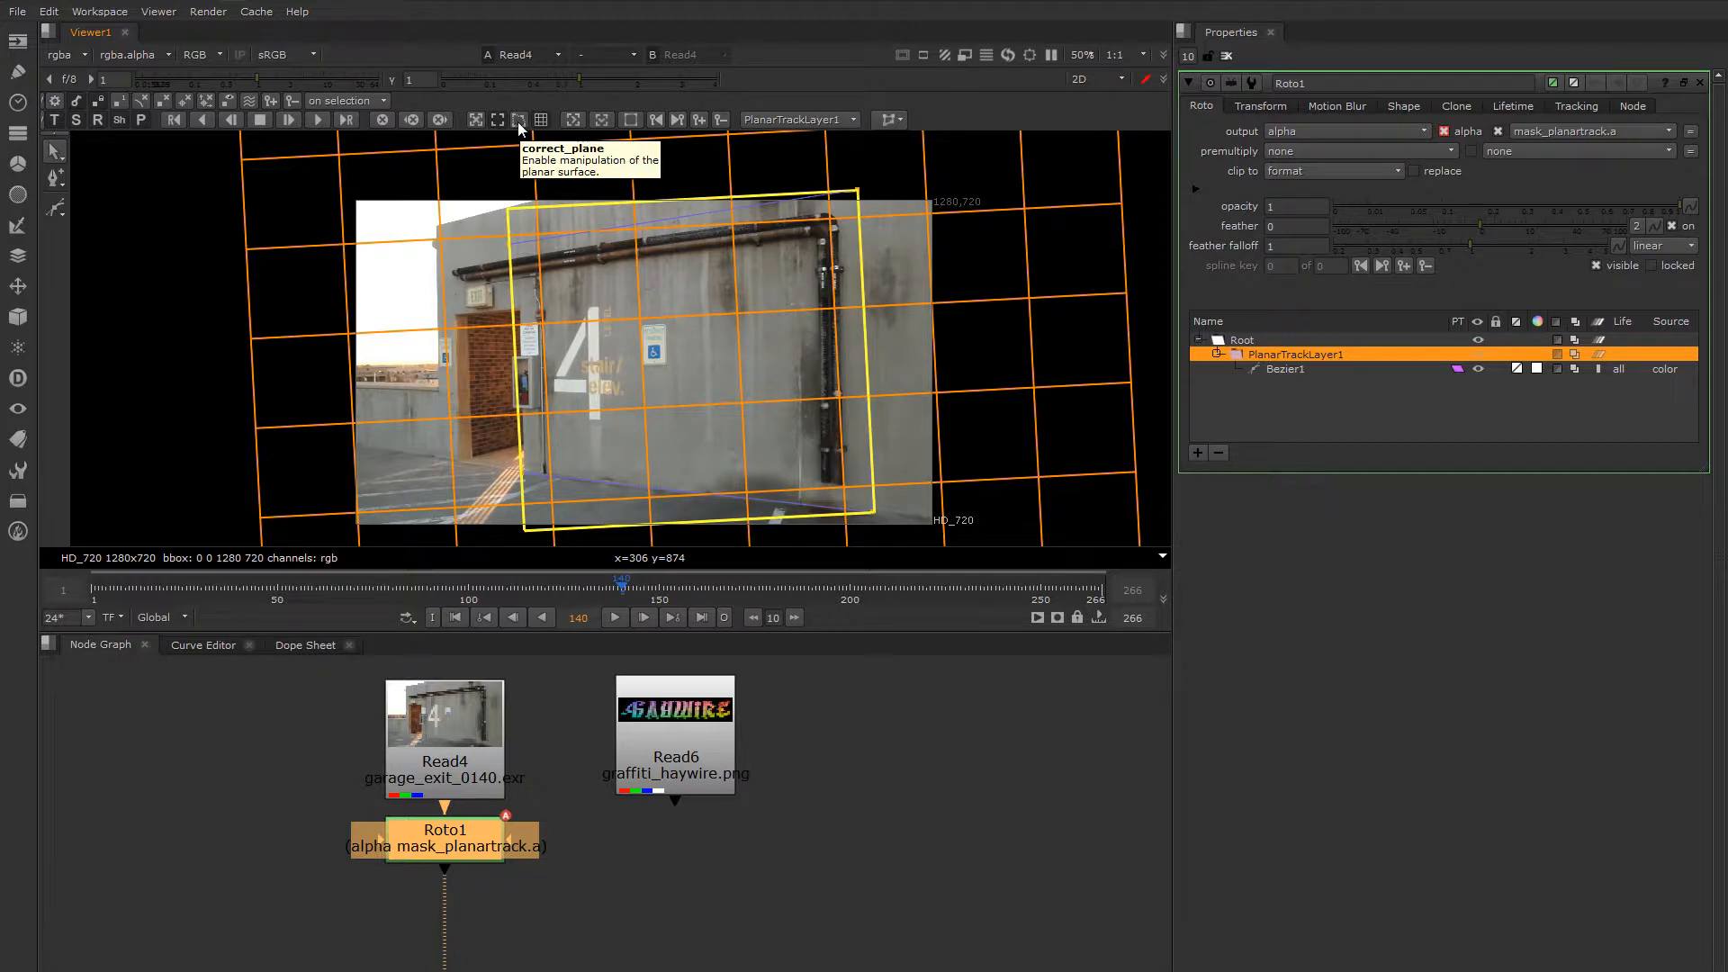
left_click(518, 124)
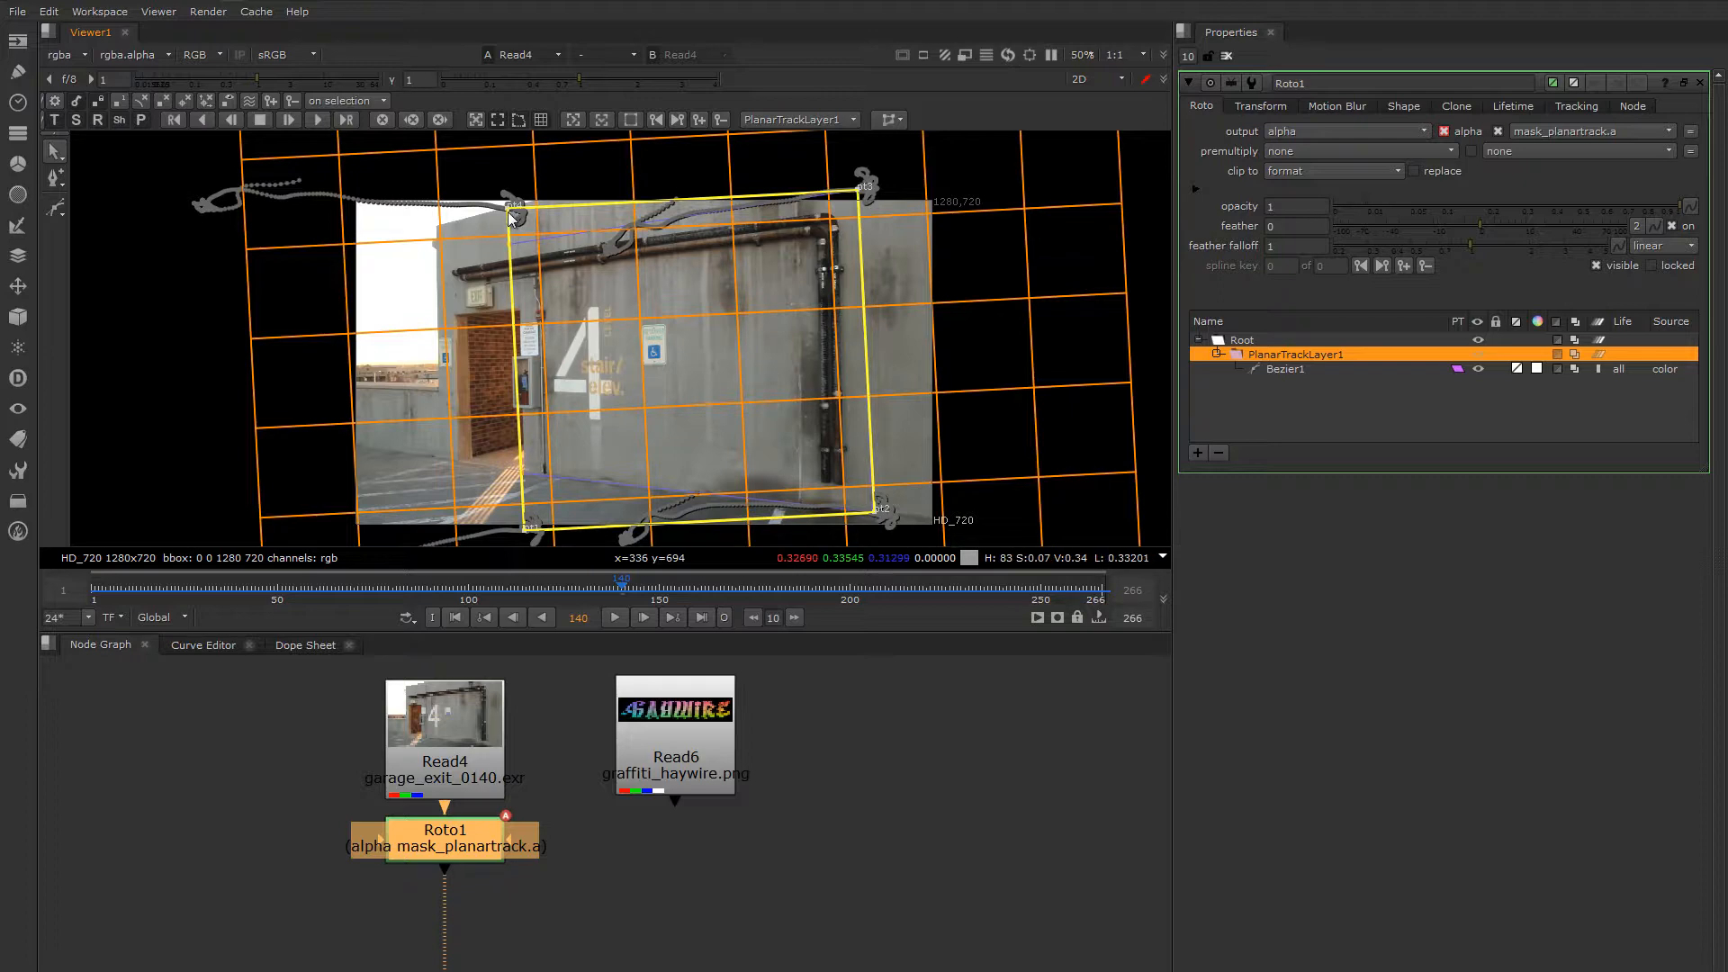
Reposition the four planar surface corners to match the wall's perspective, following the upper pipe, ground line, door side and vertical pipes.
left_click_drag(509, 209, 544, 250)
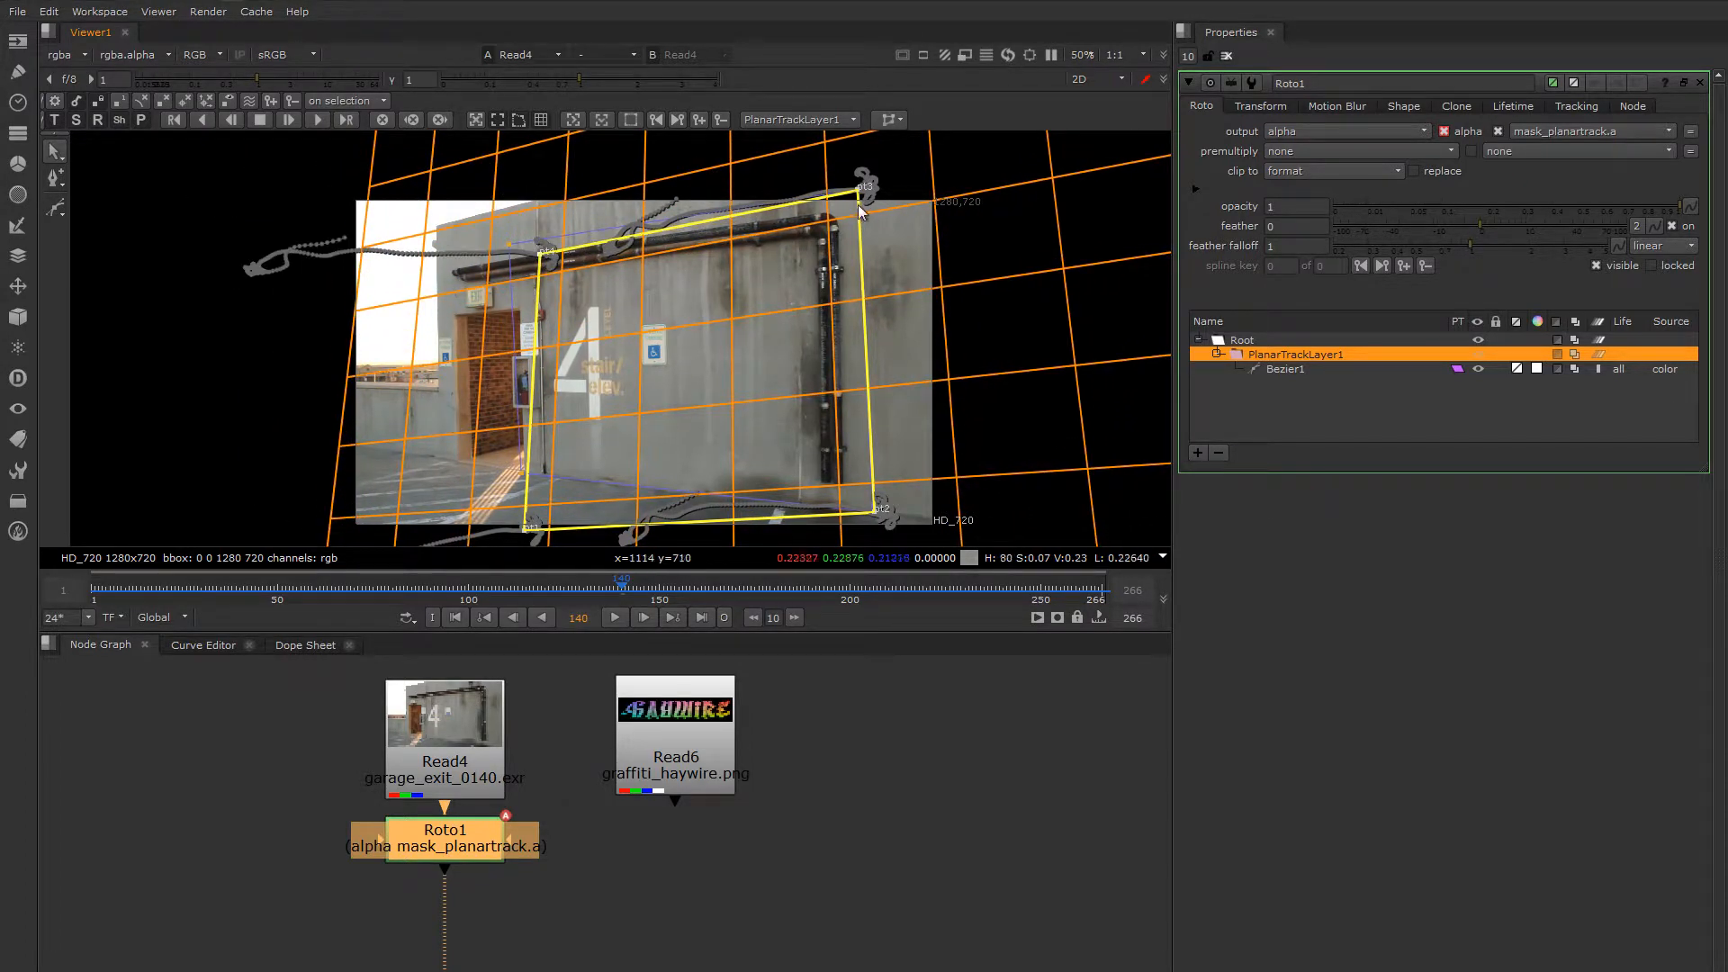
left_click_drag(856, 186, 832, 212)
left_click_drag(528, 528, 544, 471)
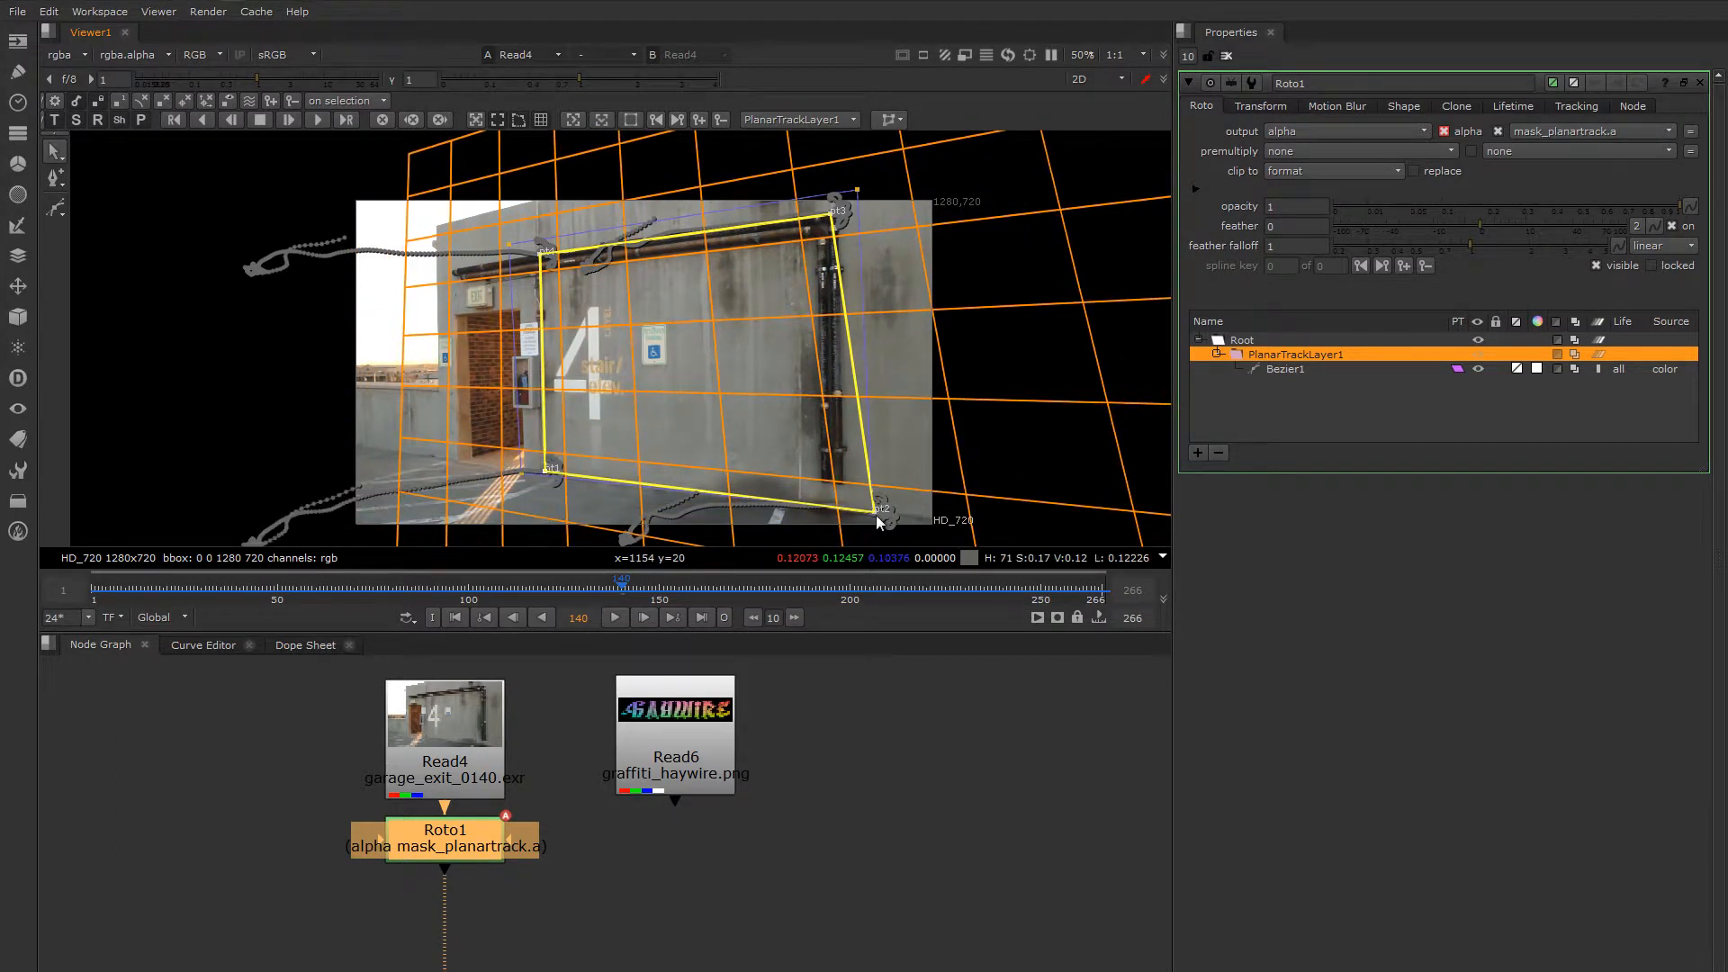
left_click_drag(877, 510, 811, 497)
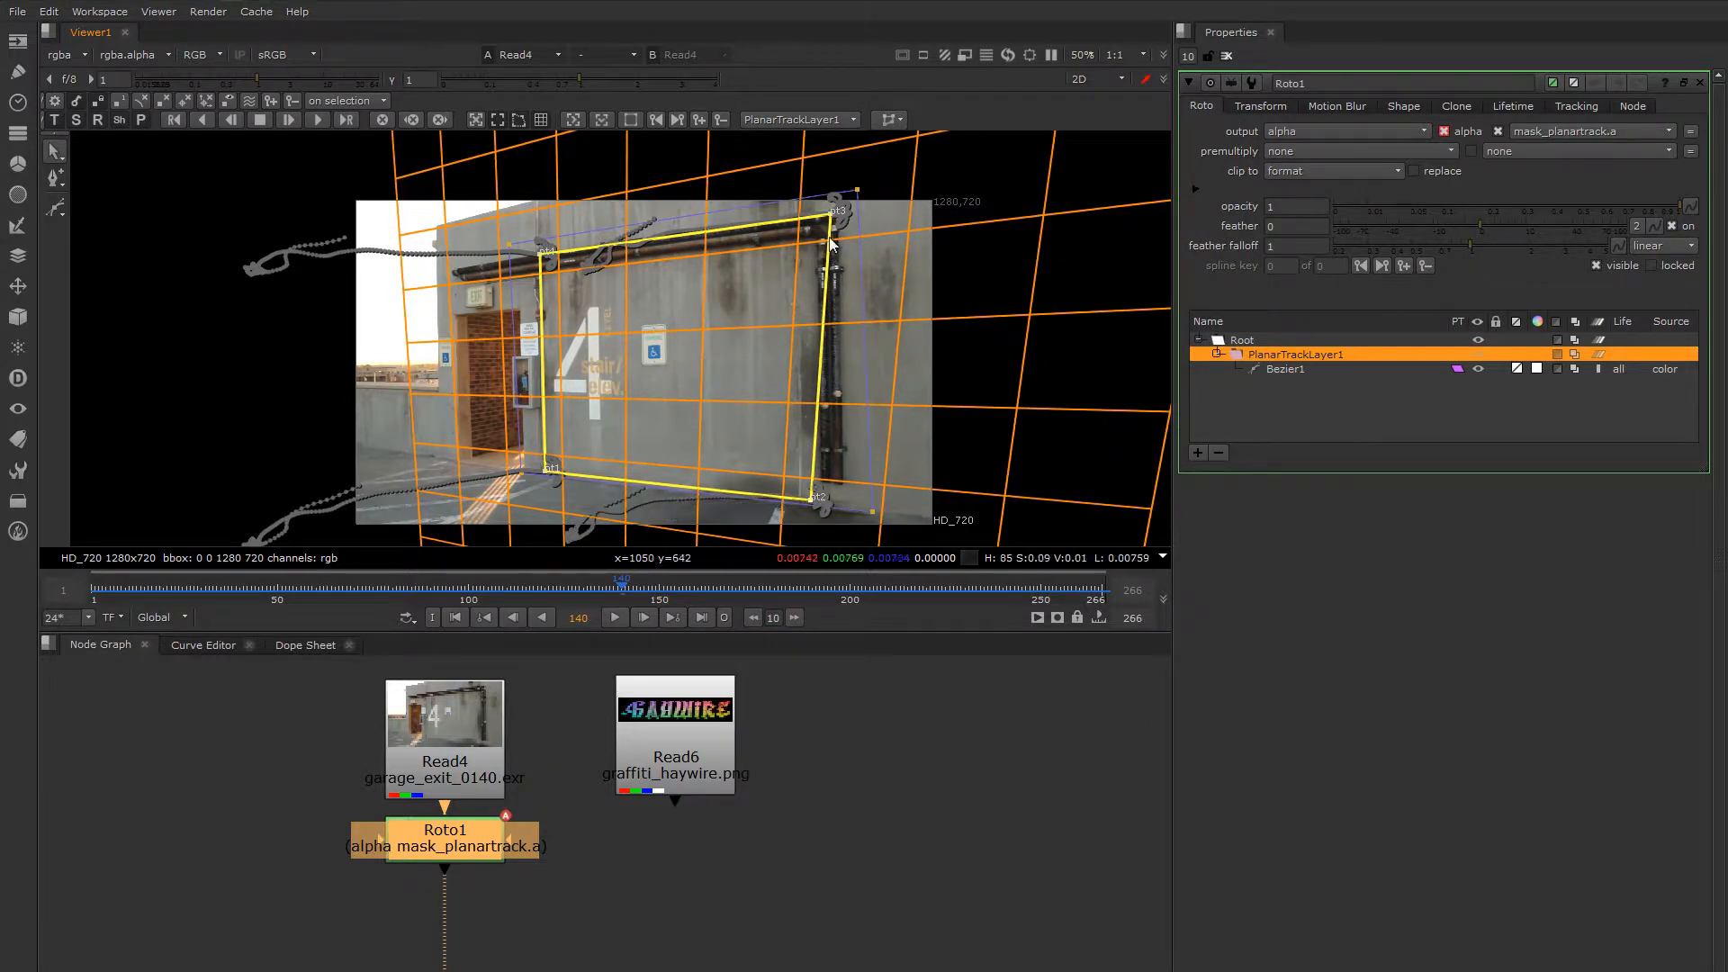
left_click_drag(830, 216, 807, 224)
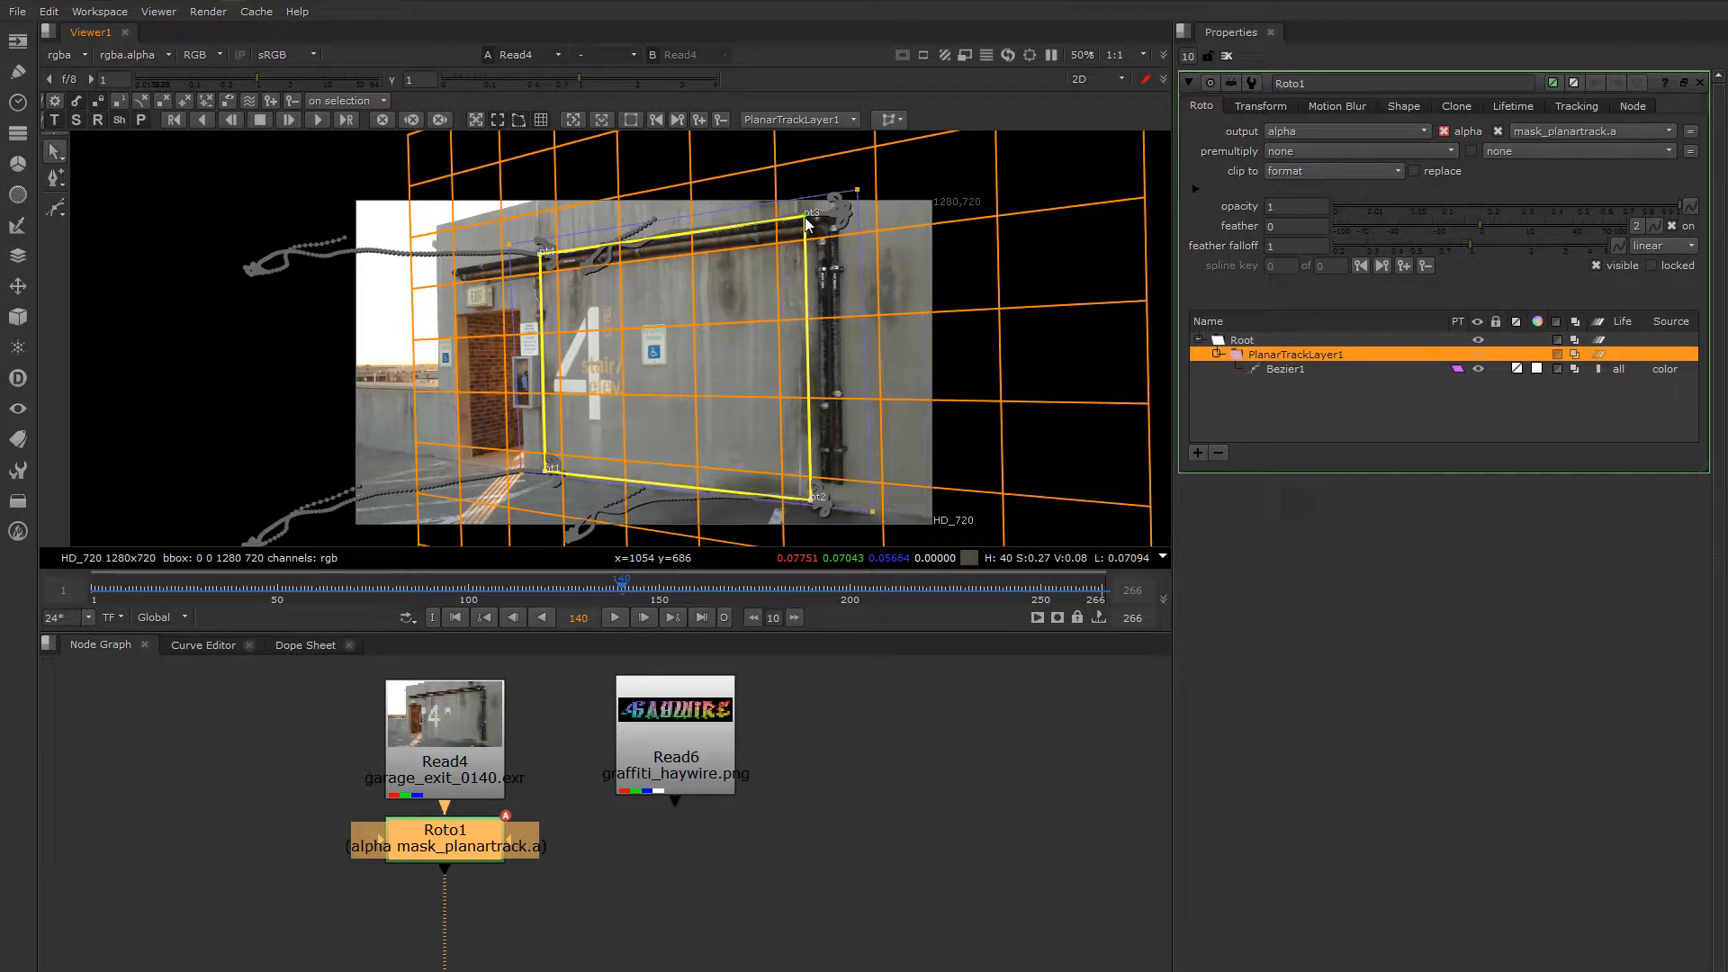
left_click_drag(812, 506, 812, 505)
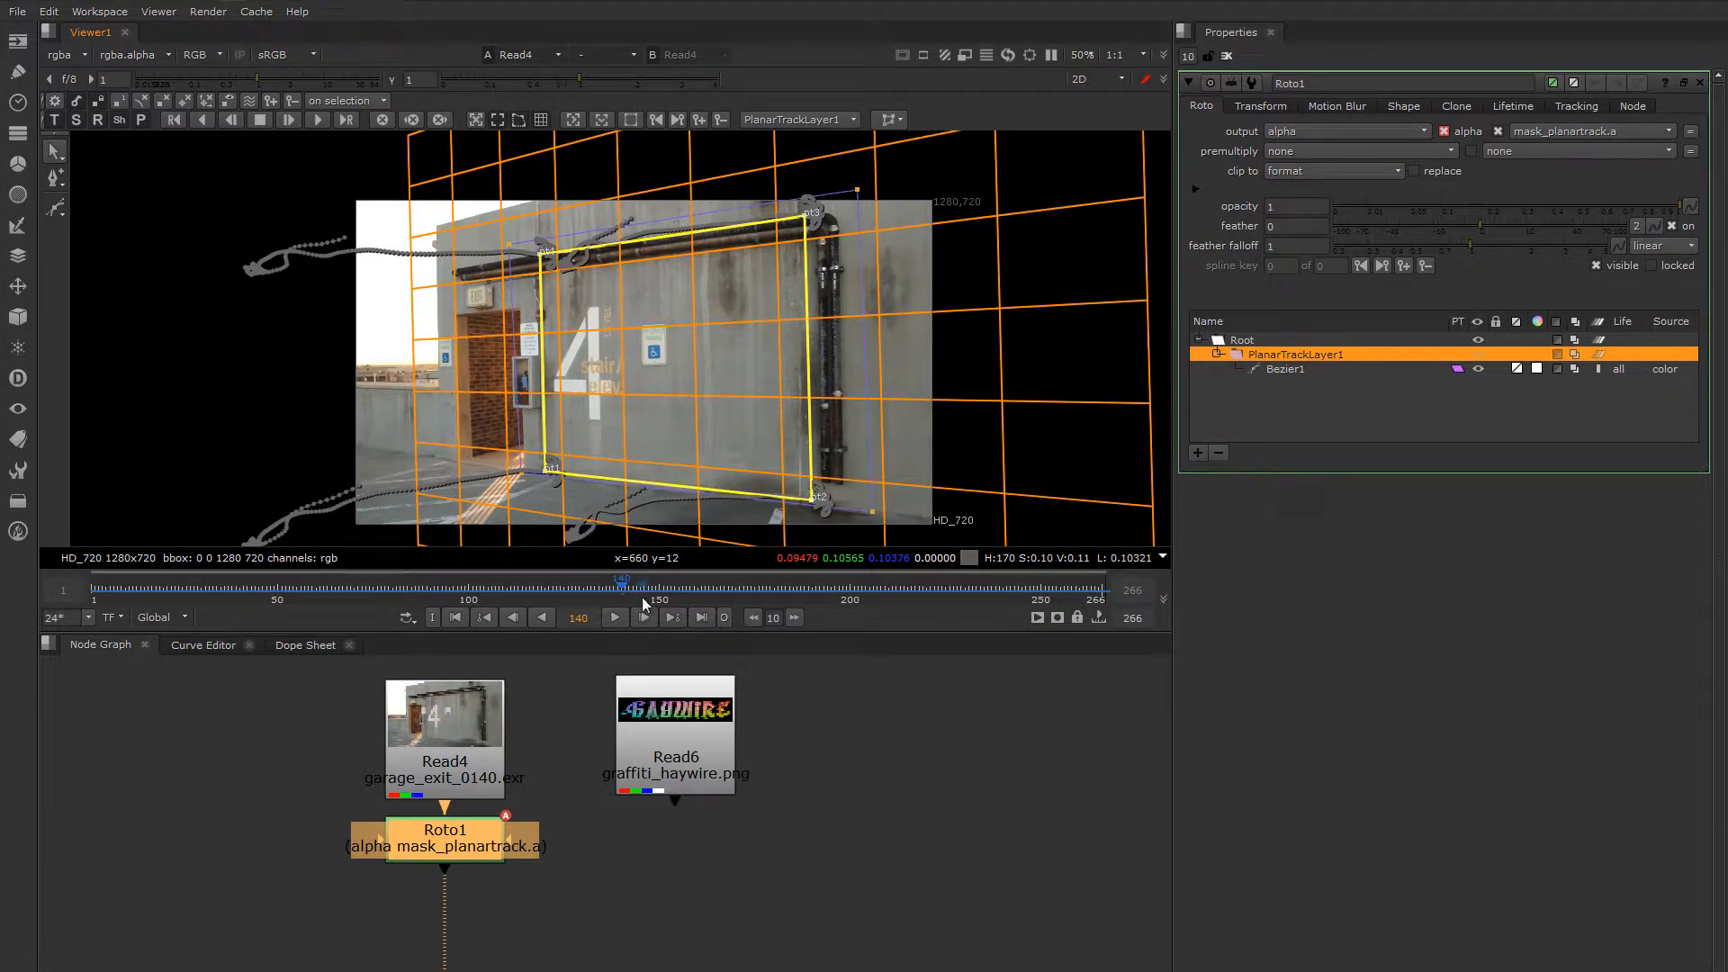
Scrub to frame 119 to check the corrected plane, and hide the planar surface and grid overlays.
left_click_drag(624, 585, 543, 645)
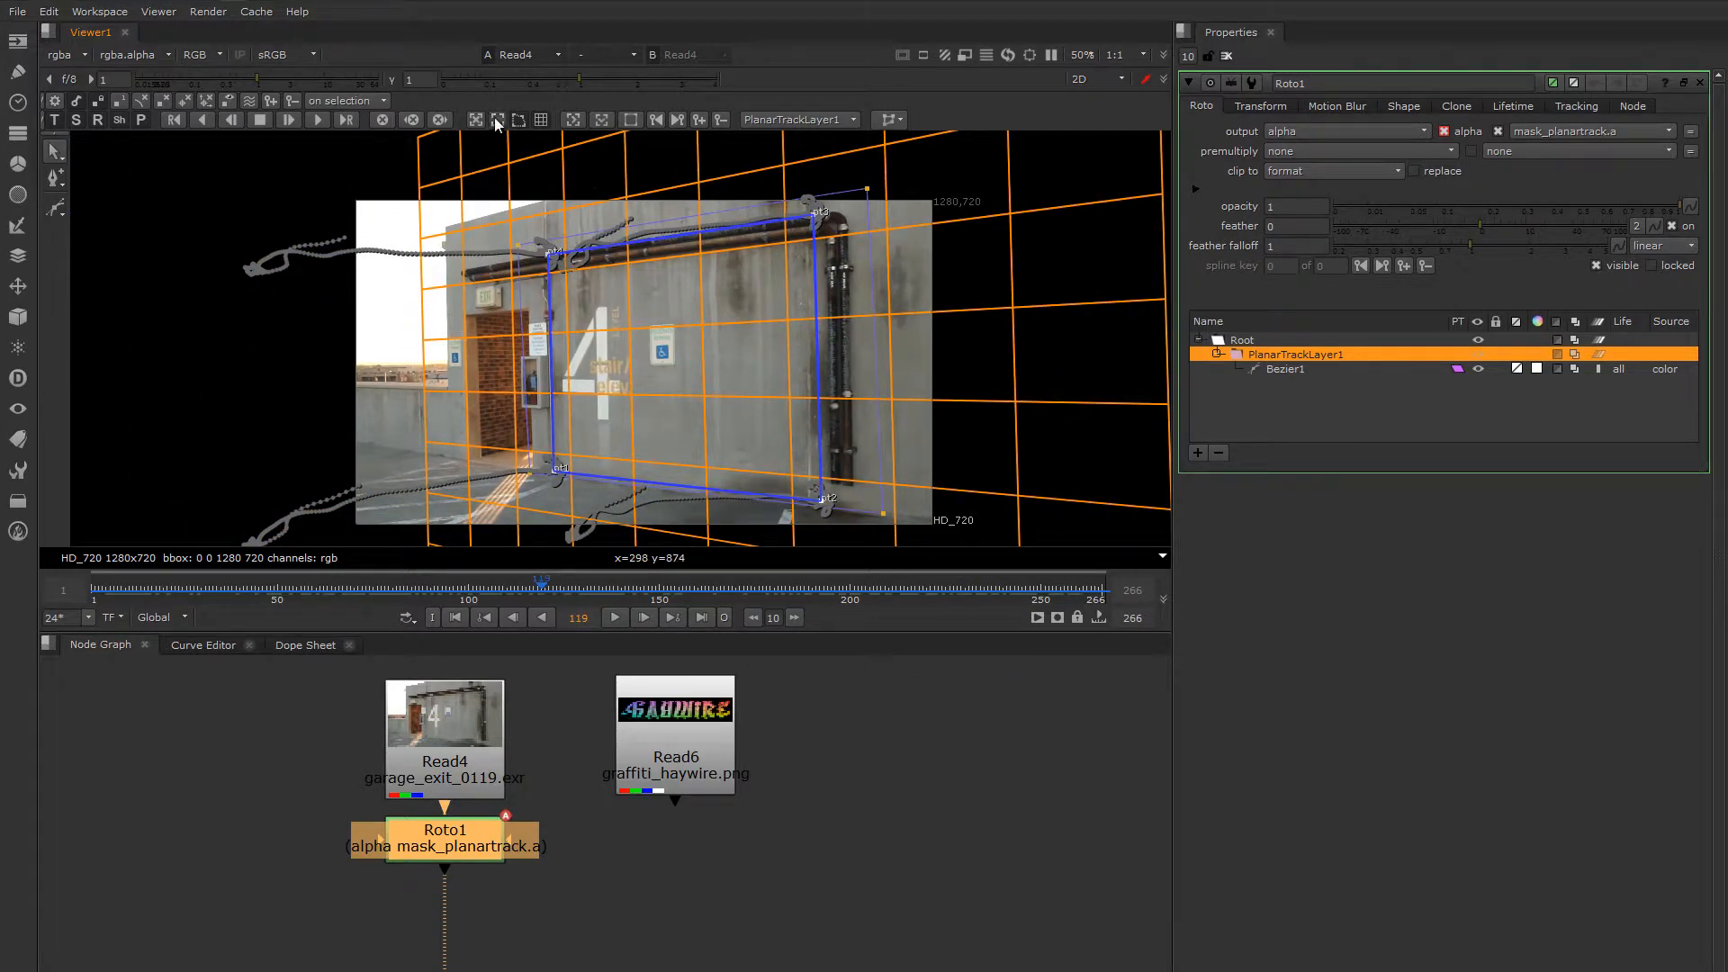
left_click(518, 120)
left_click(540, 121)
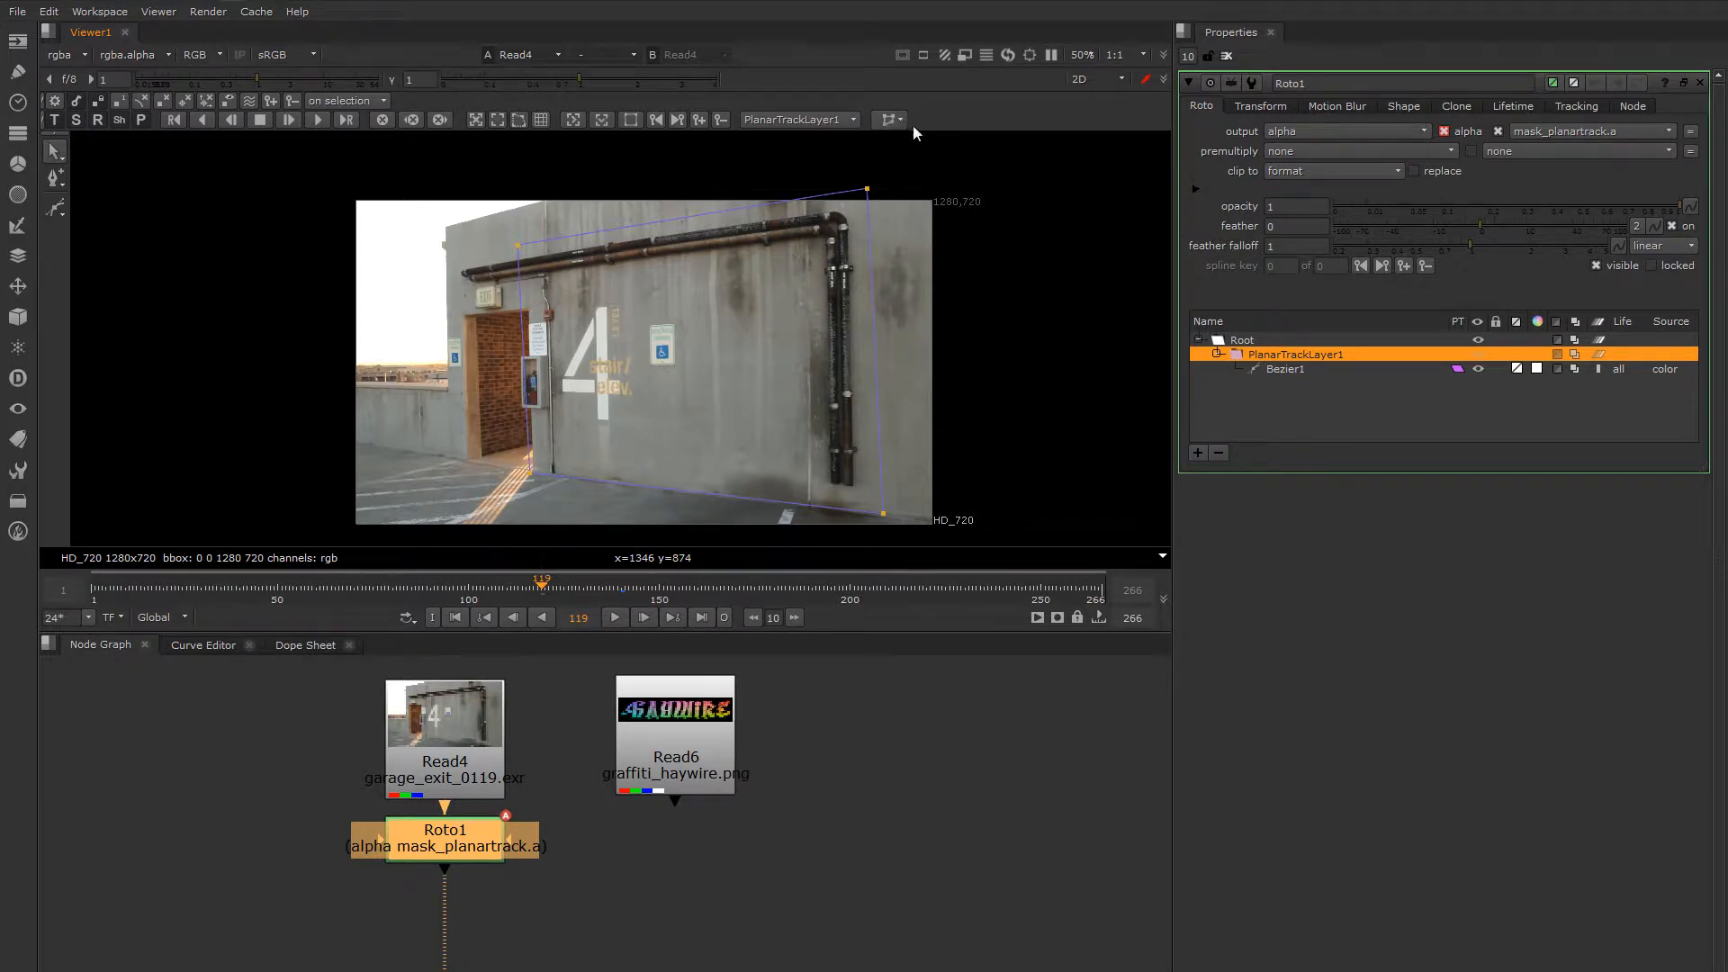
Export Roto1's planar track as a linked CornerPin2D (stabilize) node and place it beside Roto1.
left_click(890, 119)
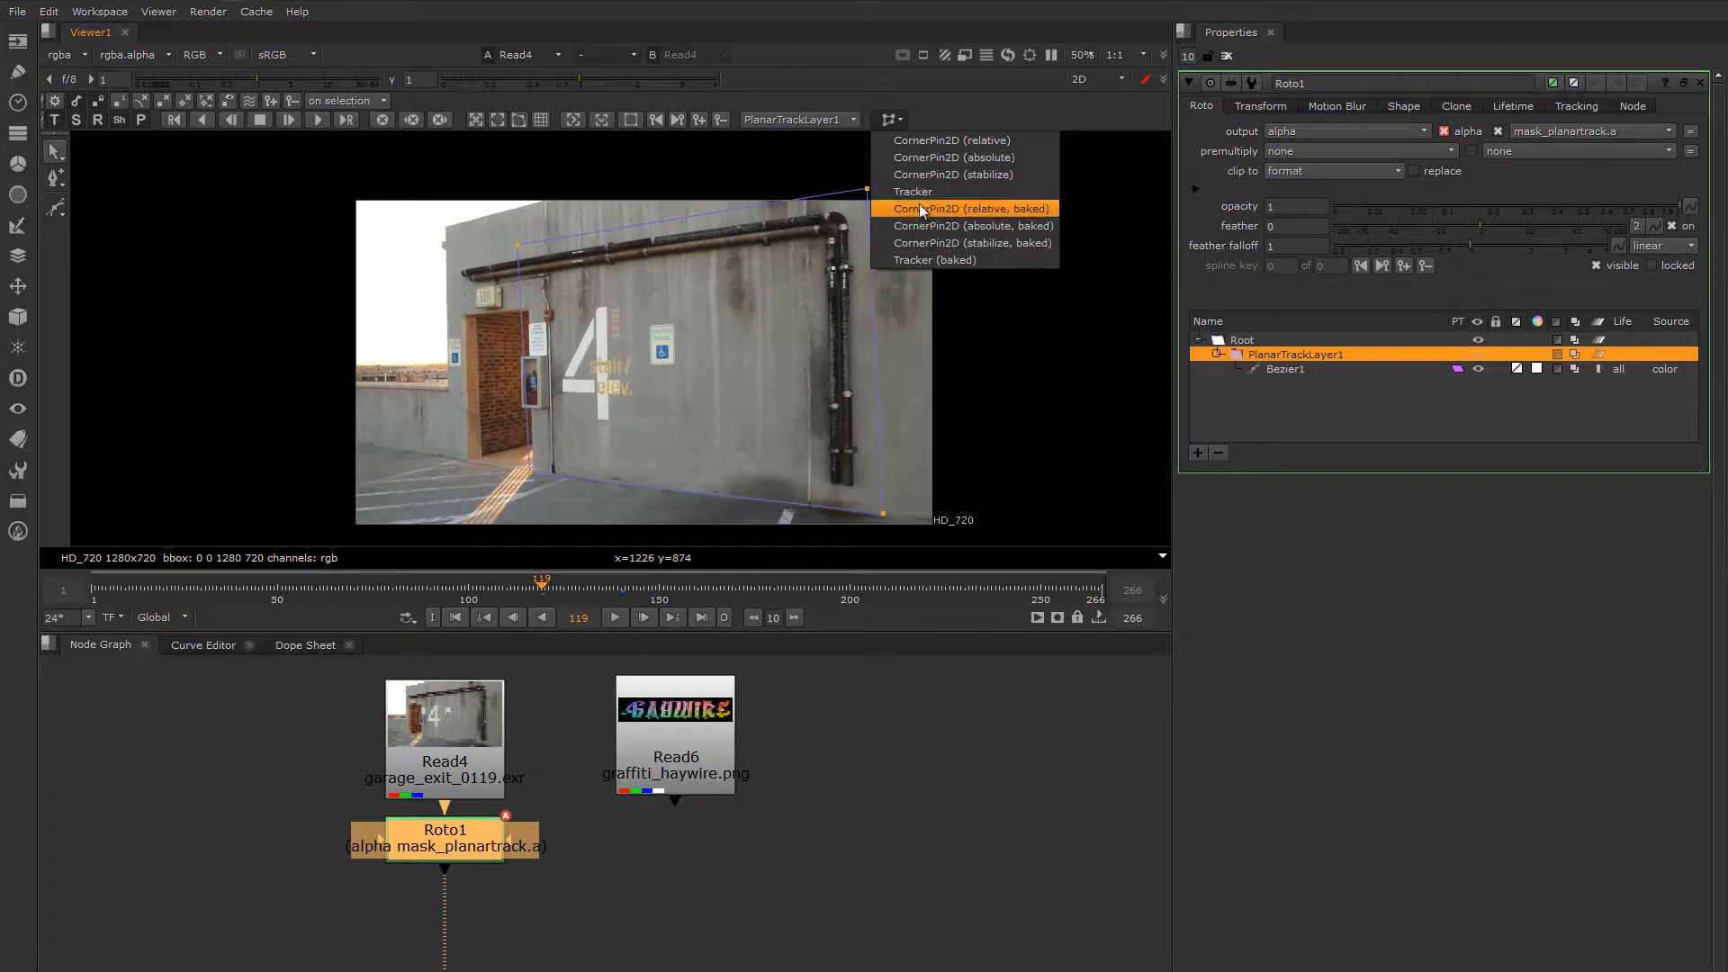
left_click(966, 110)
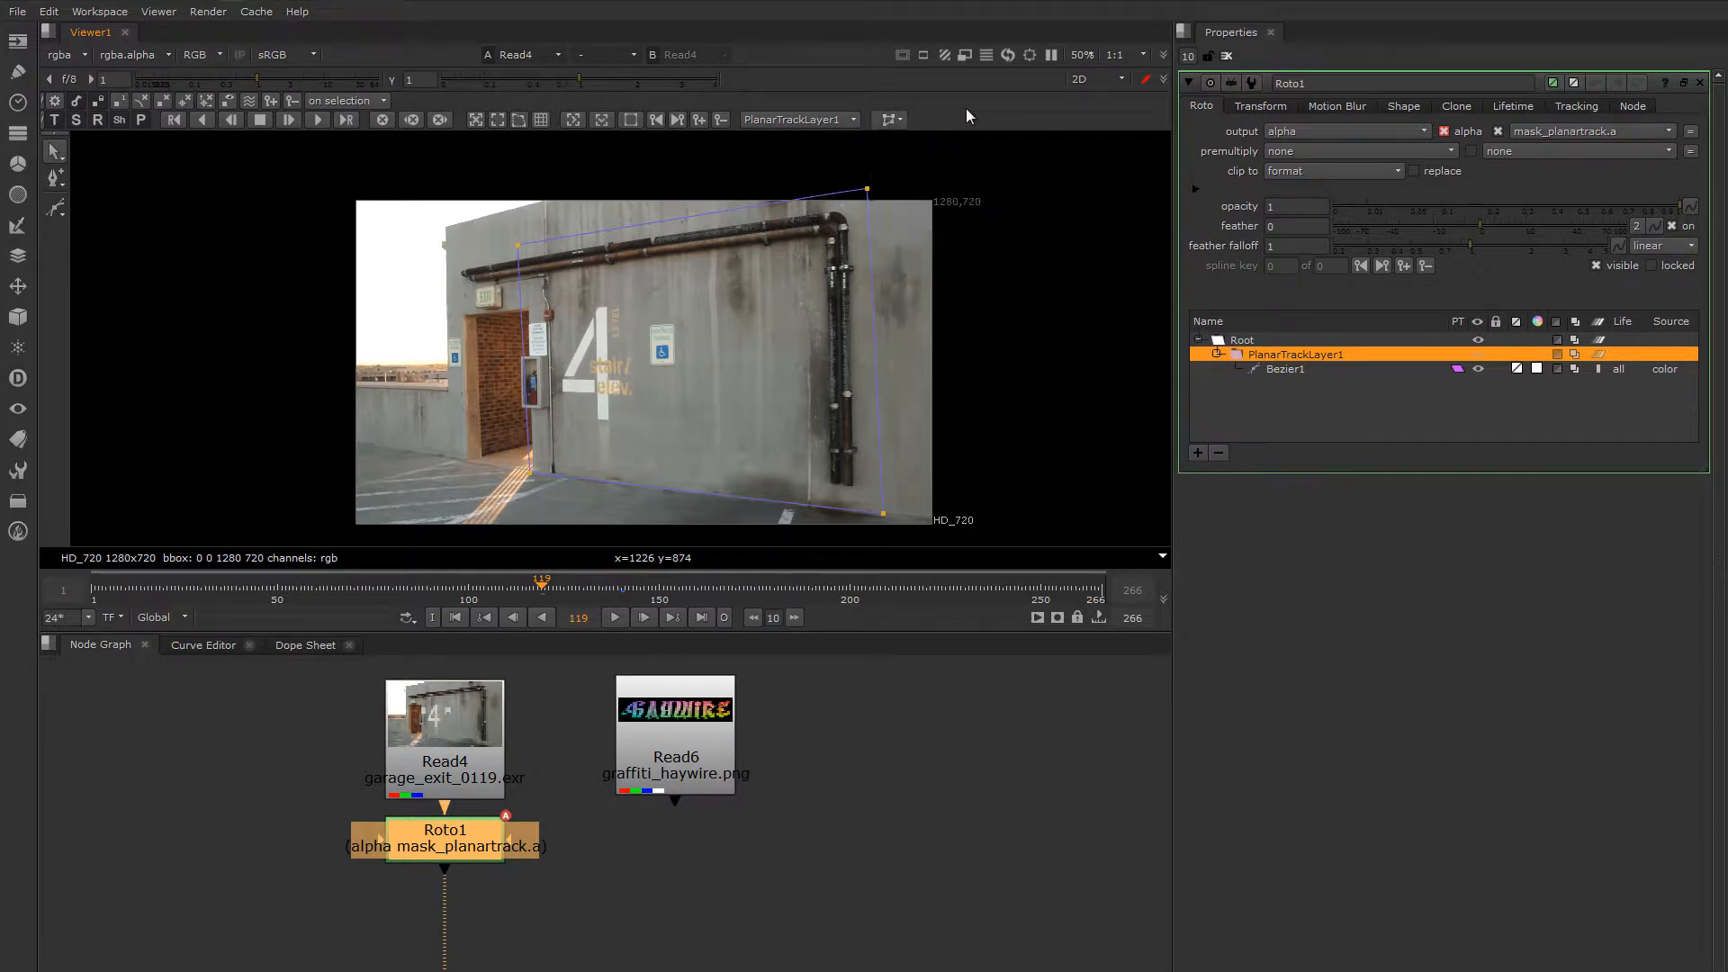
left_click(1569, 105)
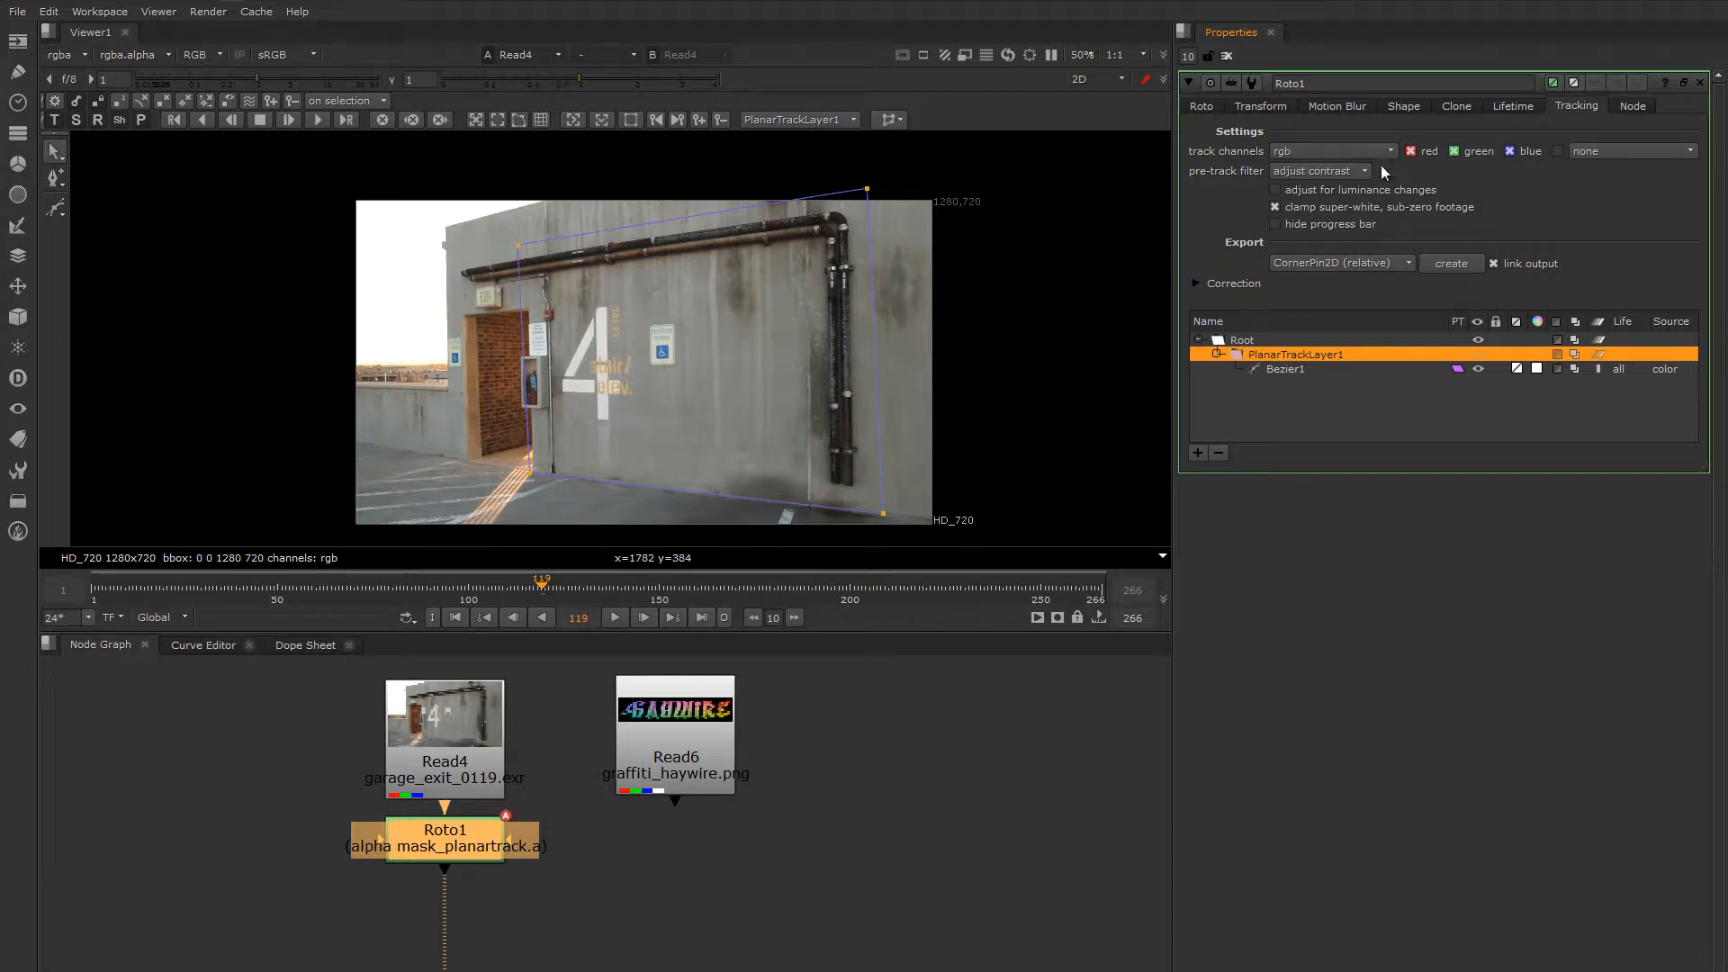
left_click(1341, 263)
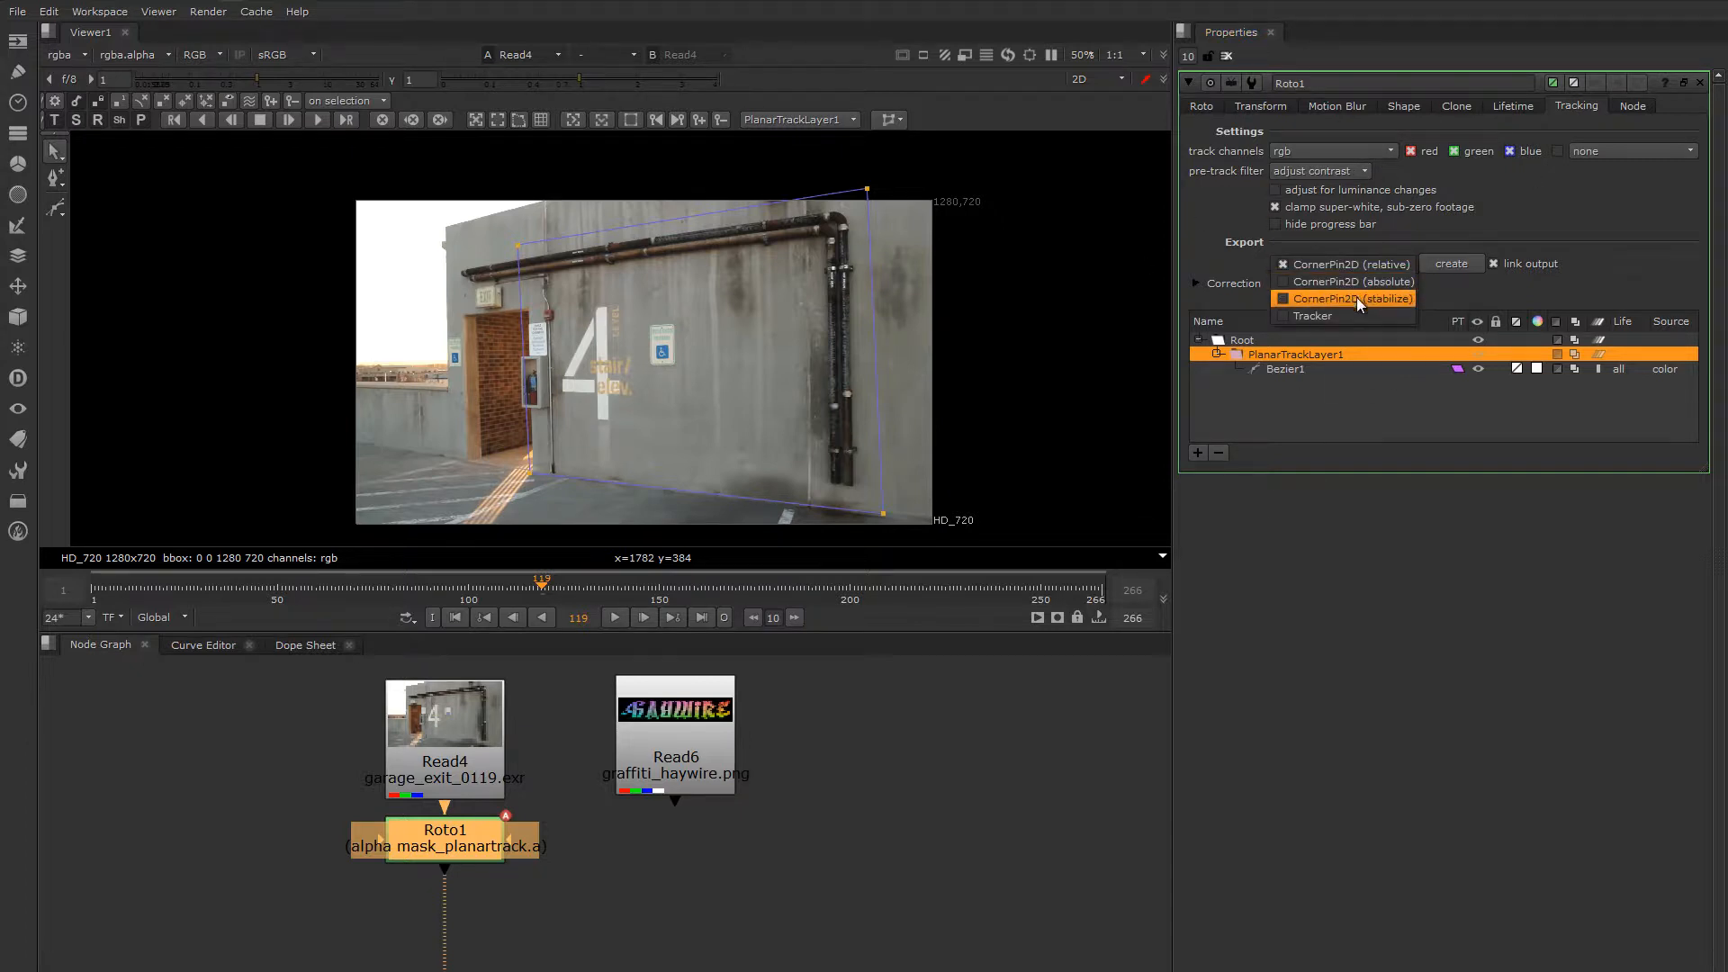
left_click(1386, 299)
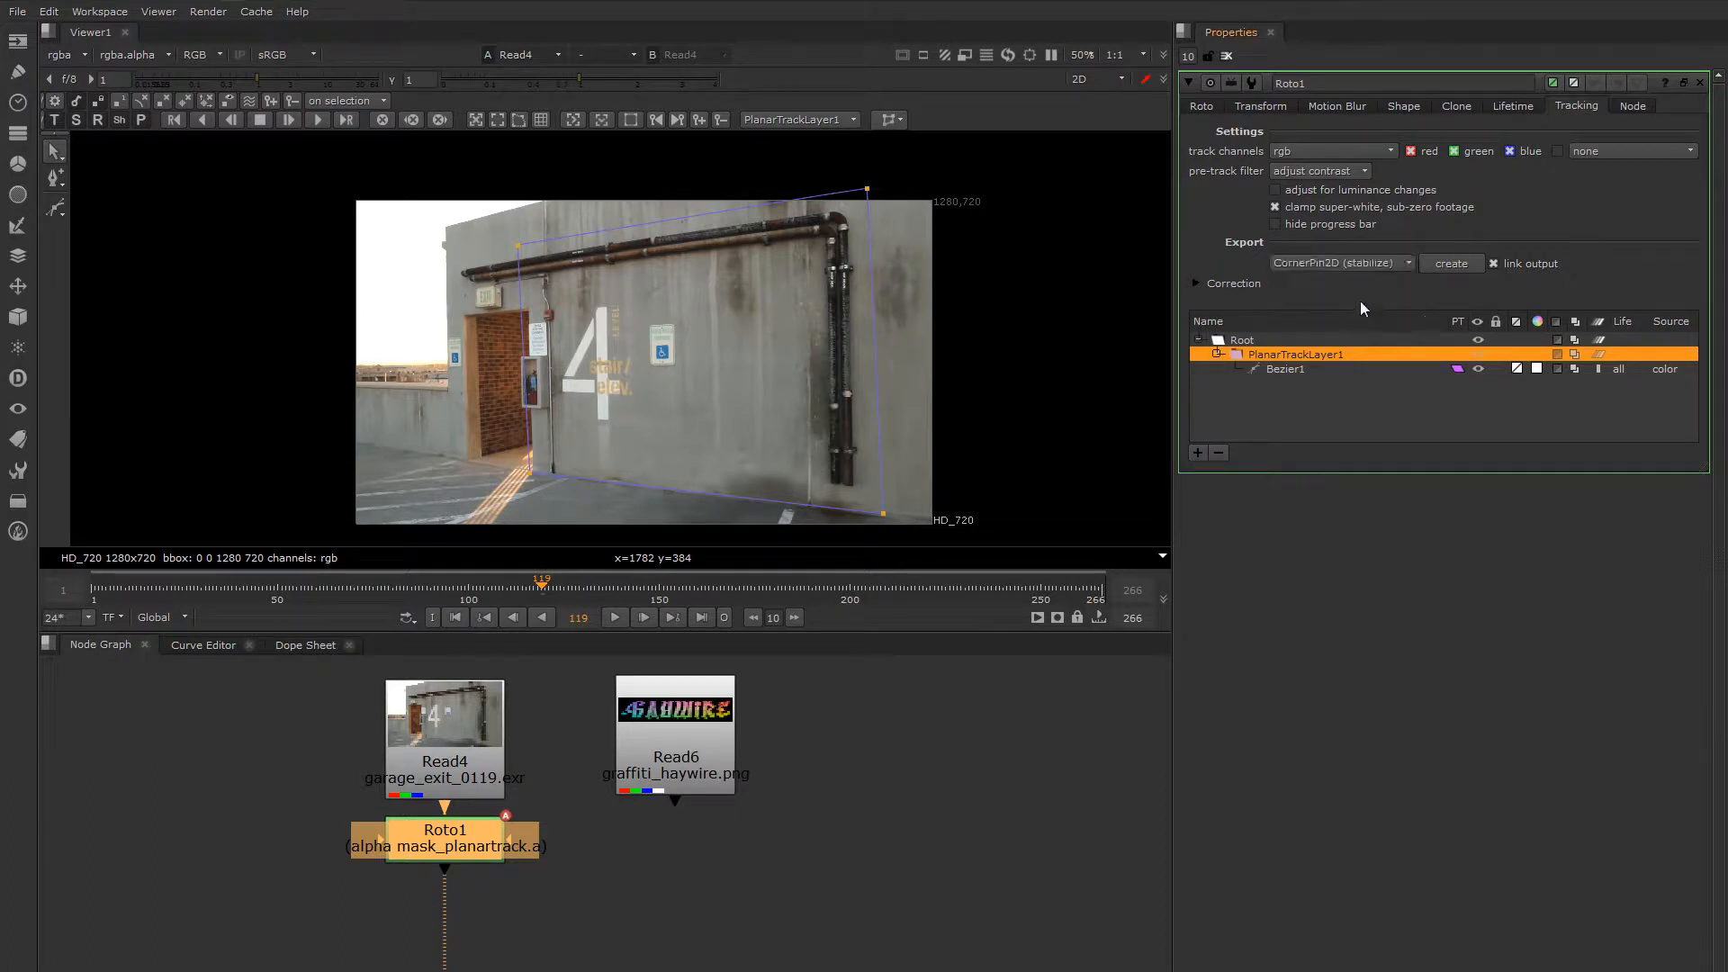
left_click(1452, 262)
left_click_drag(768, 963, 240, 878)
Play the stabilized footage from frame 1, scrub back to frame 88 to check the wall, and delete the stabilizing corner pin.
key("1")
left_click(345, 792)
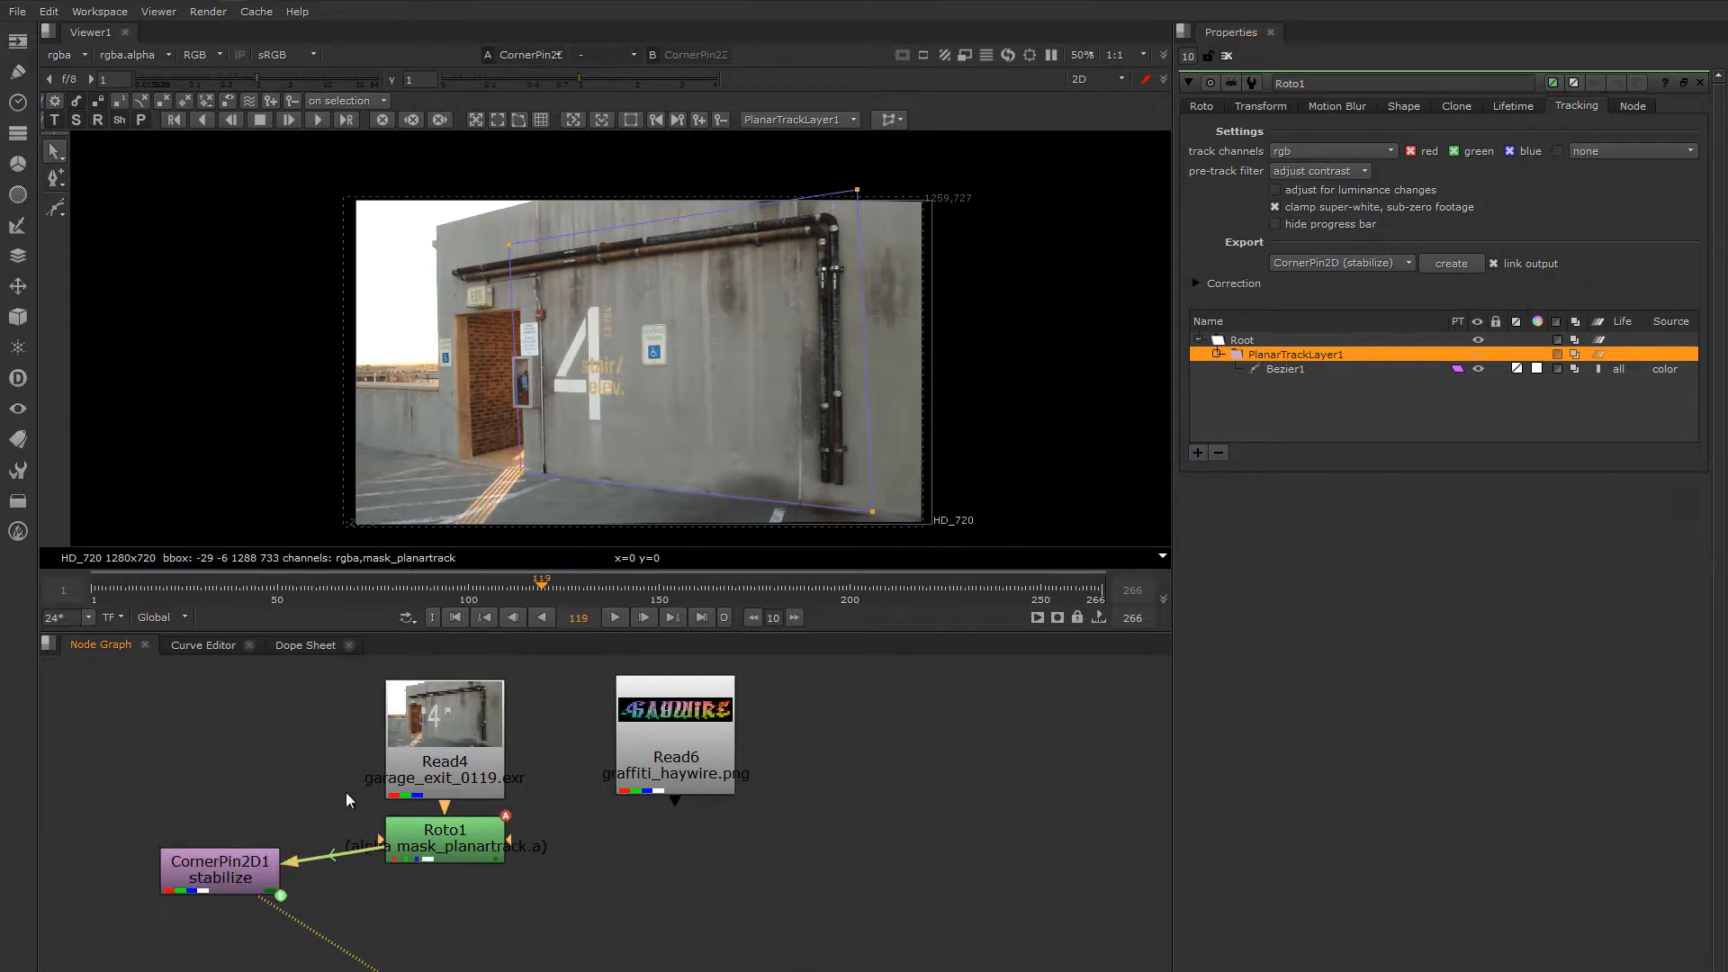
left_click_drag(542, 587, 95, 613)
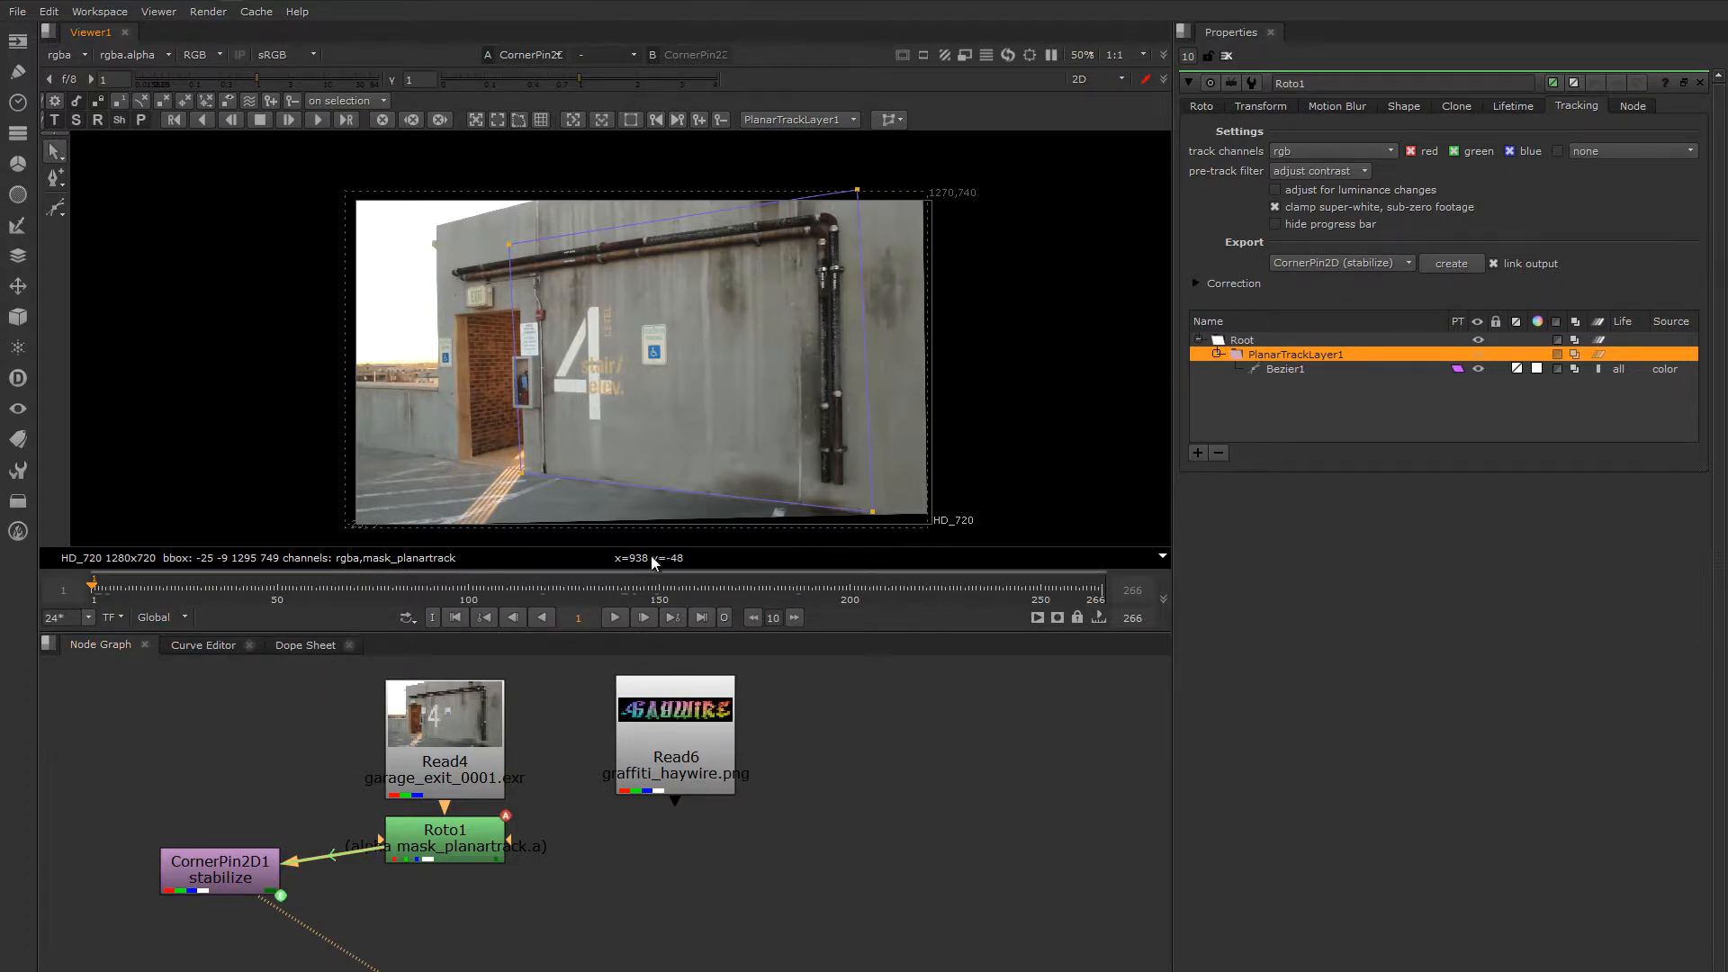
scroll(678, 472, "up", 4)
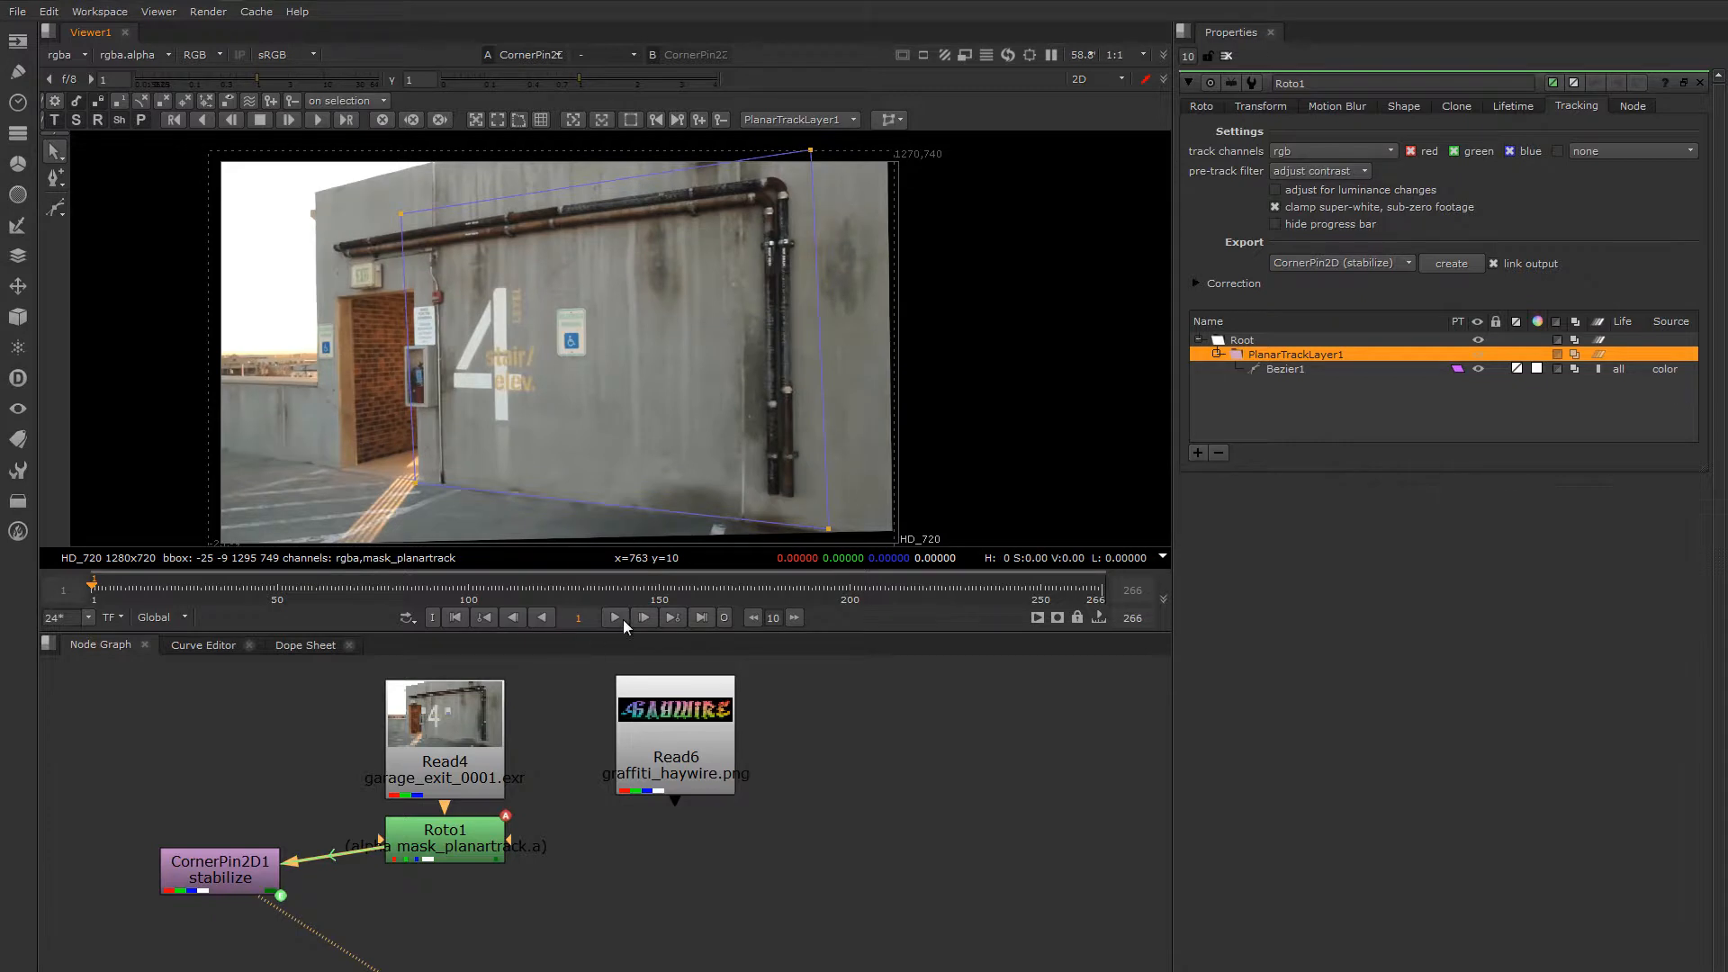
left_click(614, 618)
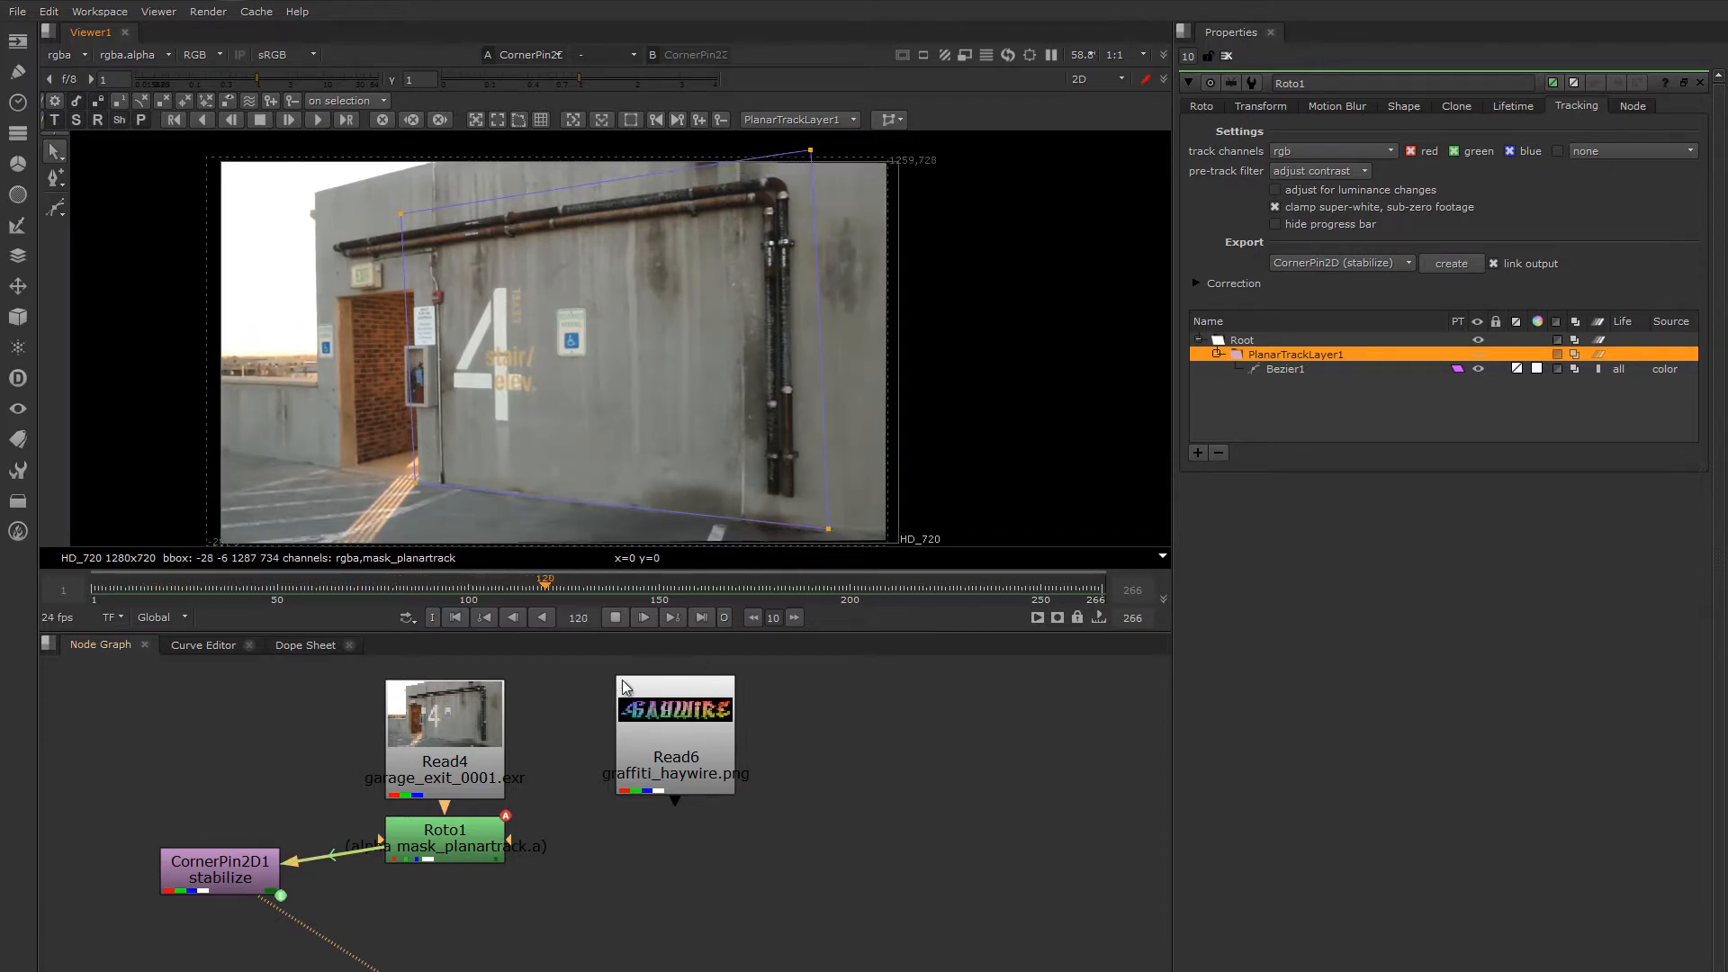
left_click(616, 623)
left_click_drag(605, 589, 423, 590)
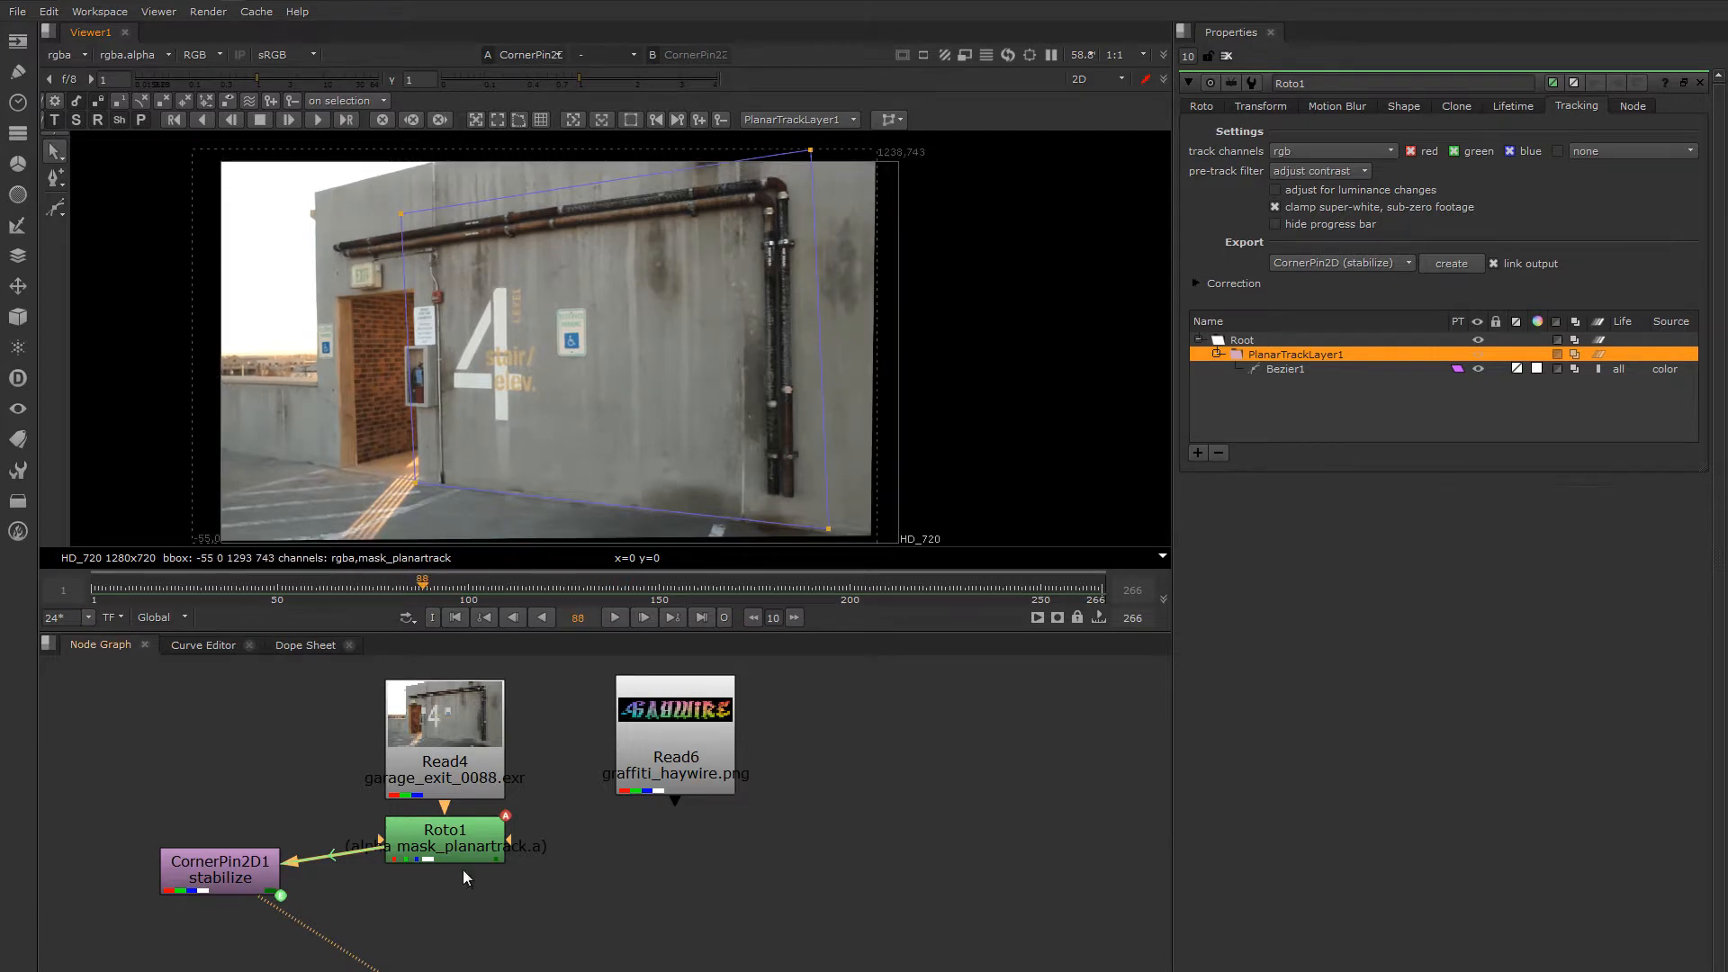
left_click_drag(232, 856, 206, 816)
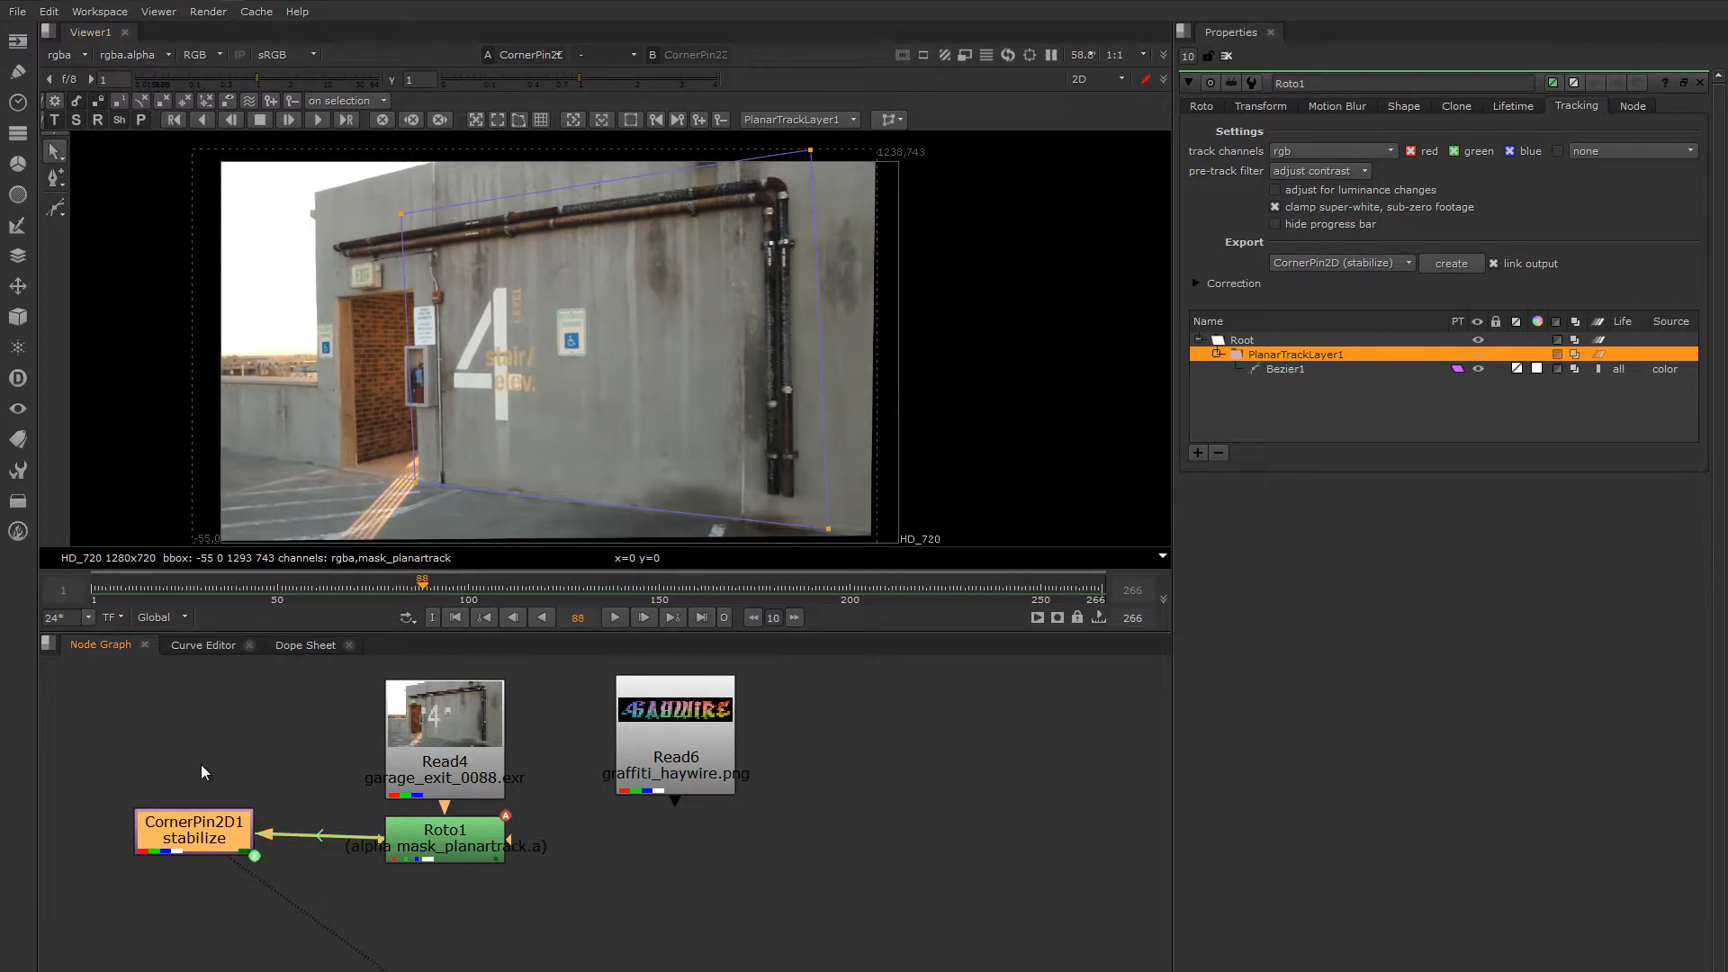
key("Delete")
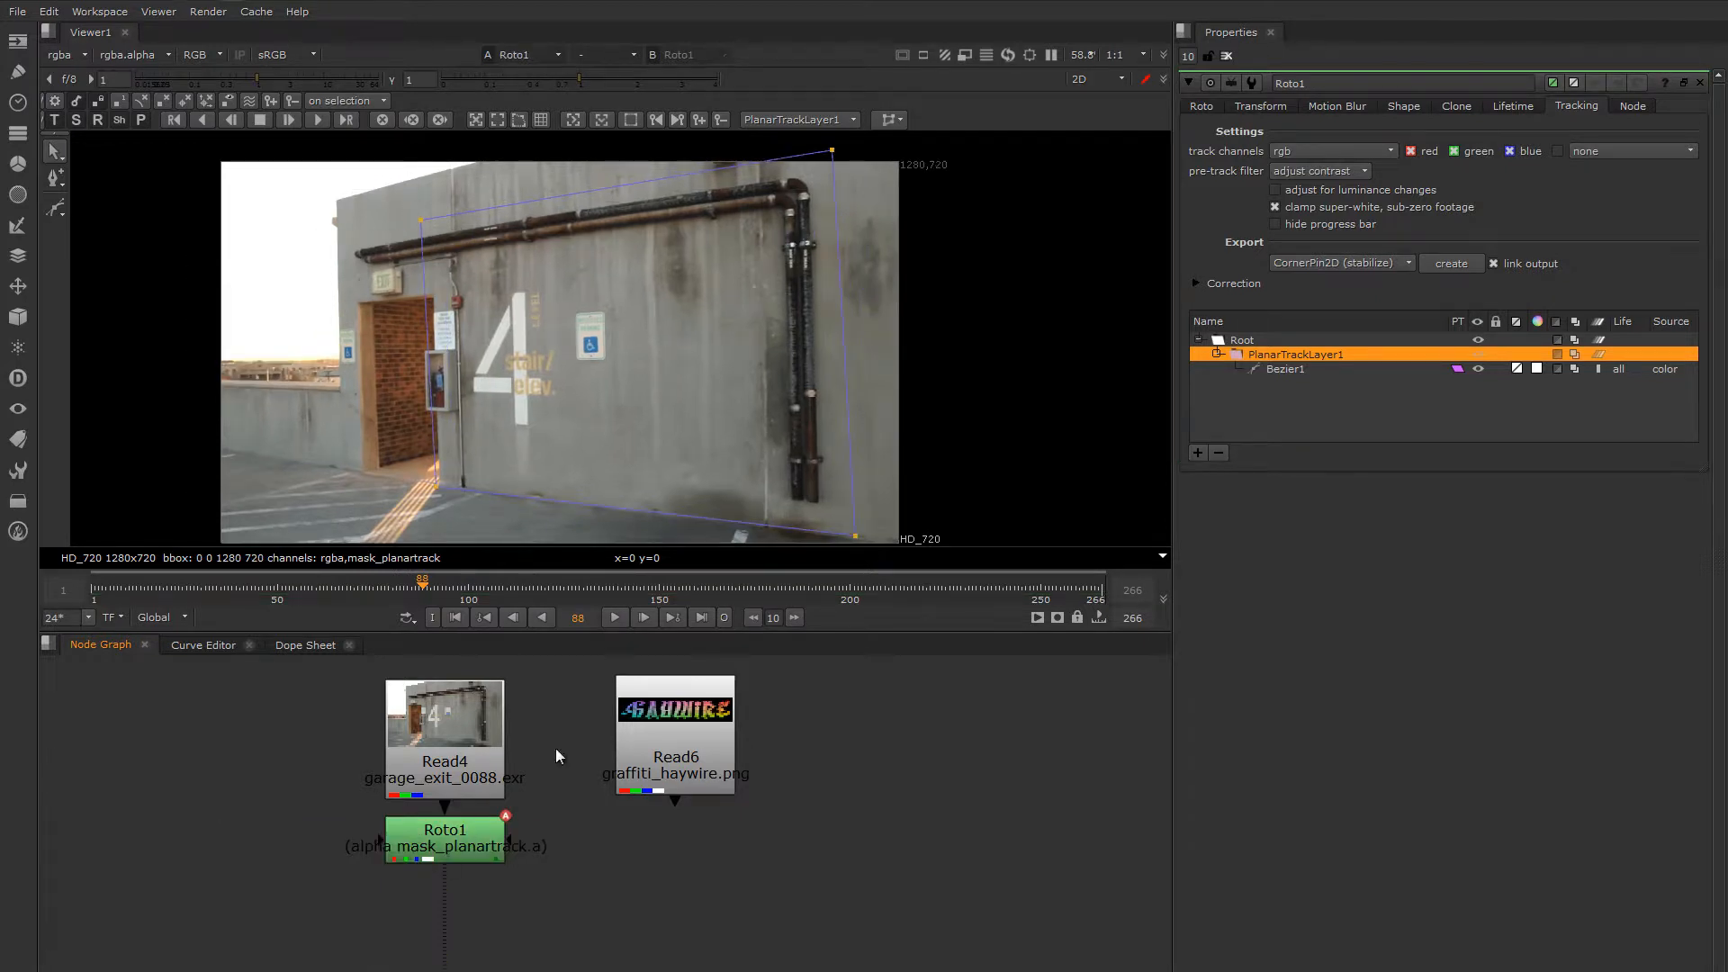
Export Roto1's planar track as a linked CornerPin2D (relative) node and place it below the graffiti_haywire.png Read node.
left_click(458, 854)
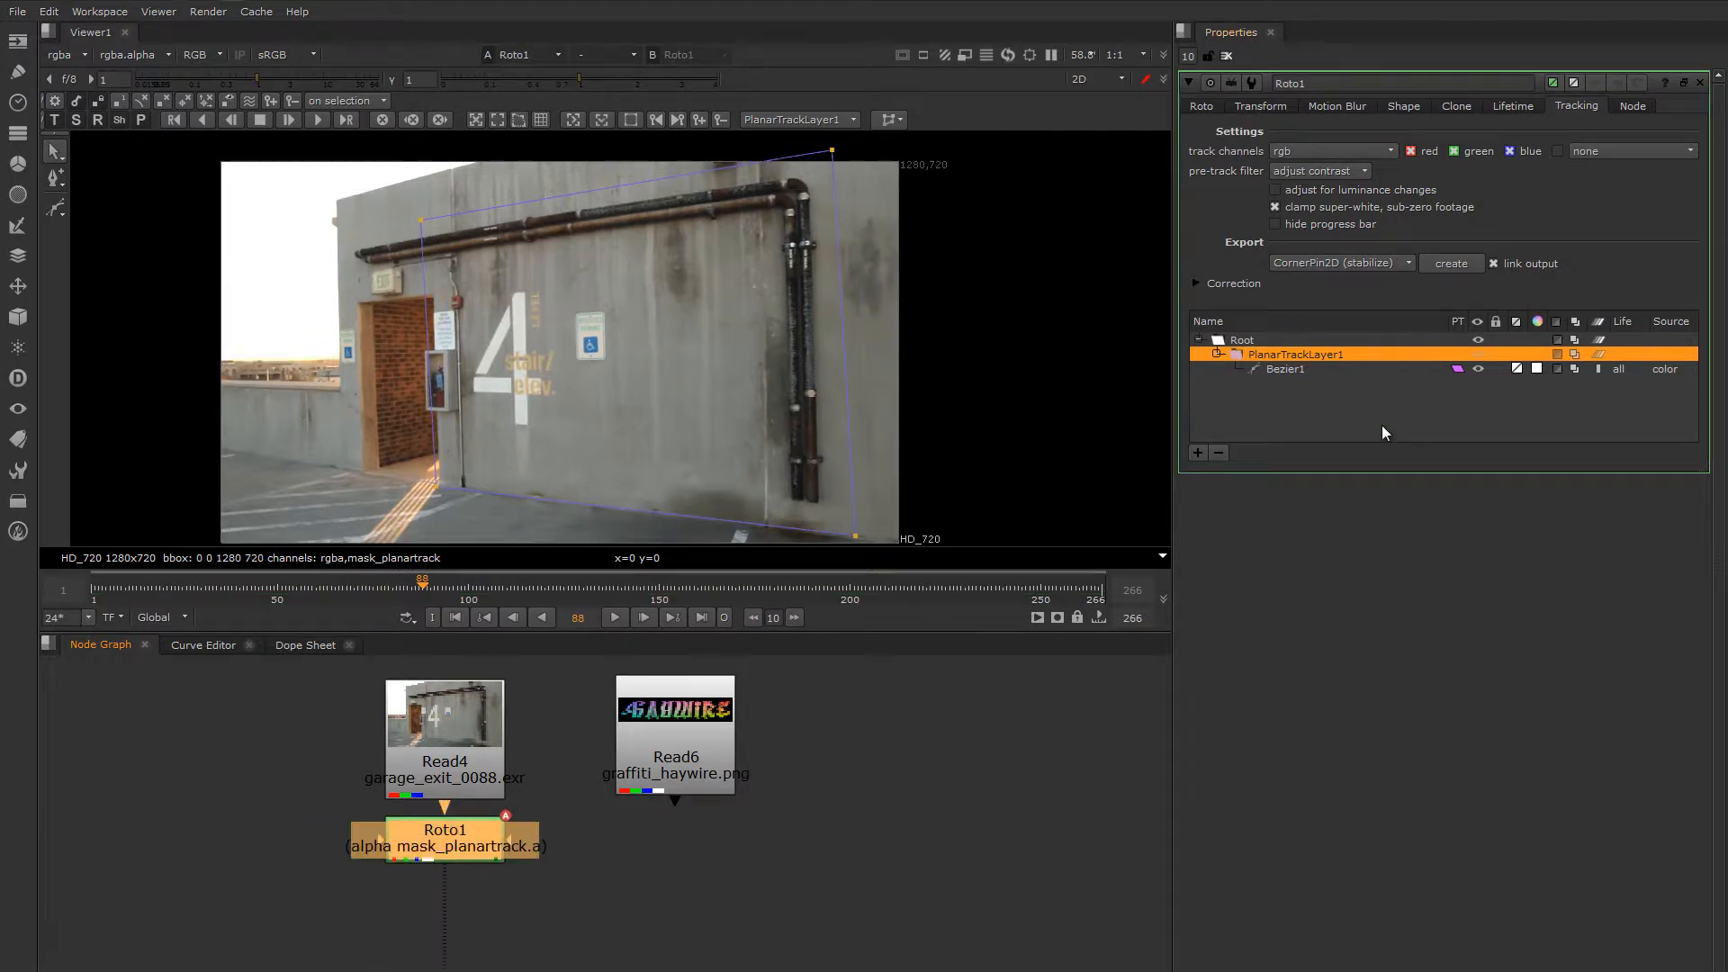
left_click(1362, 264)
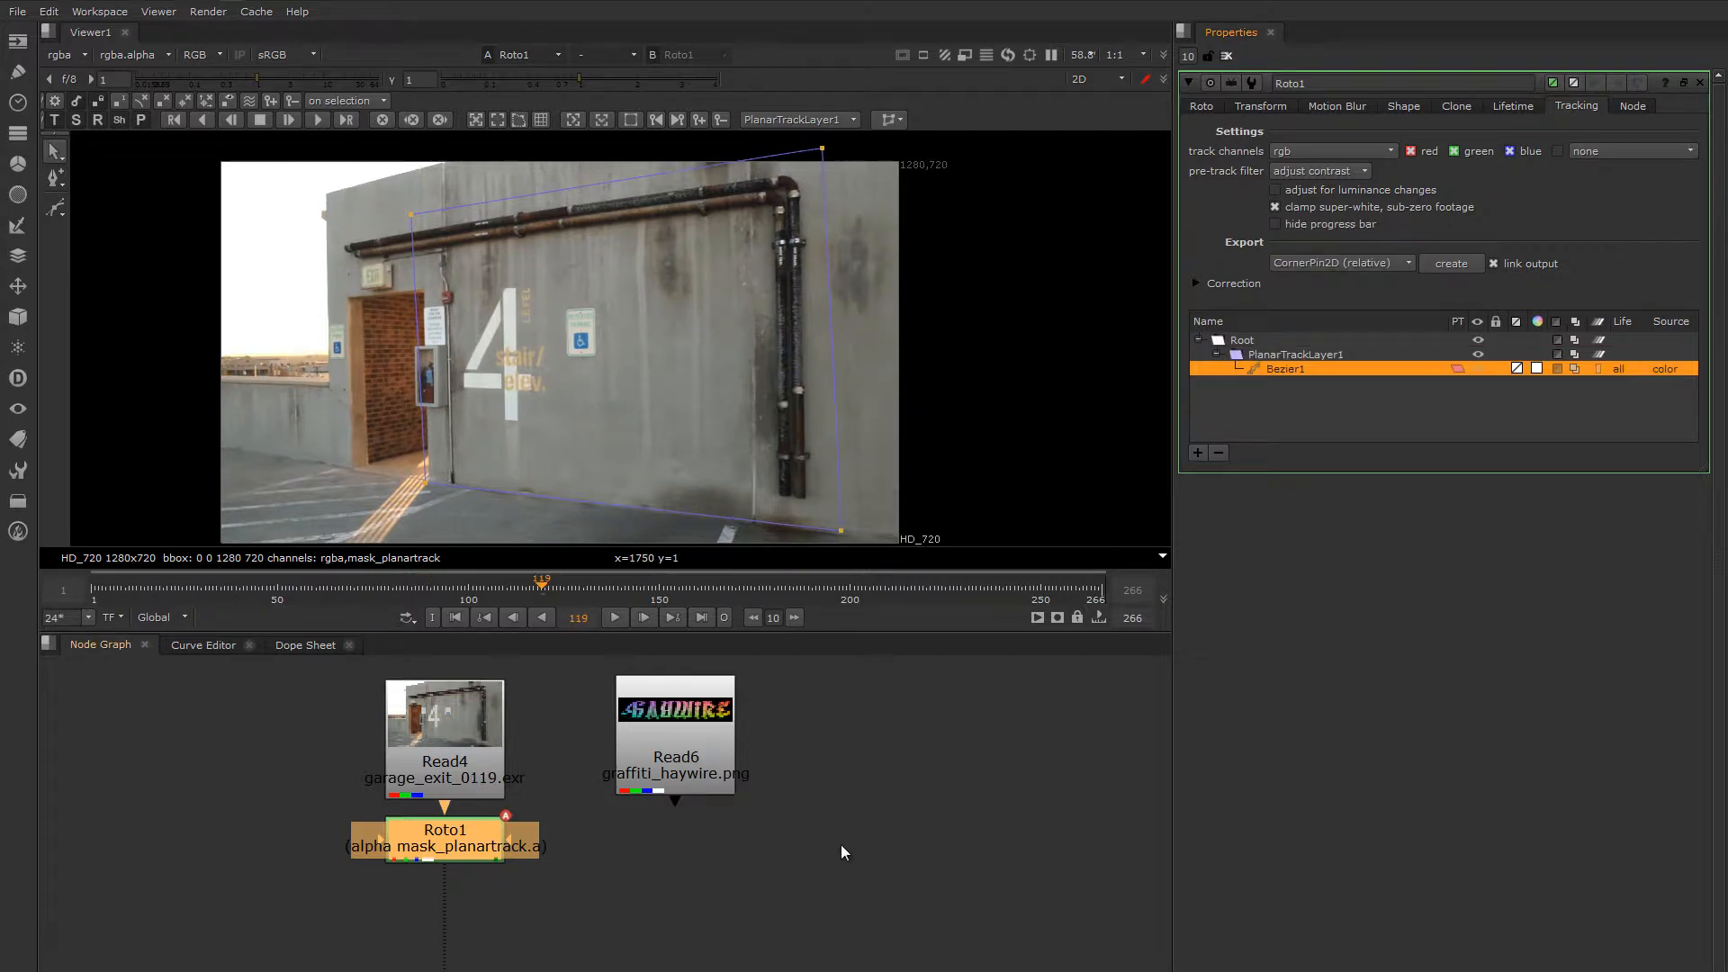
left_click(1334, 265)
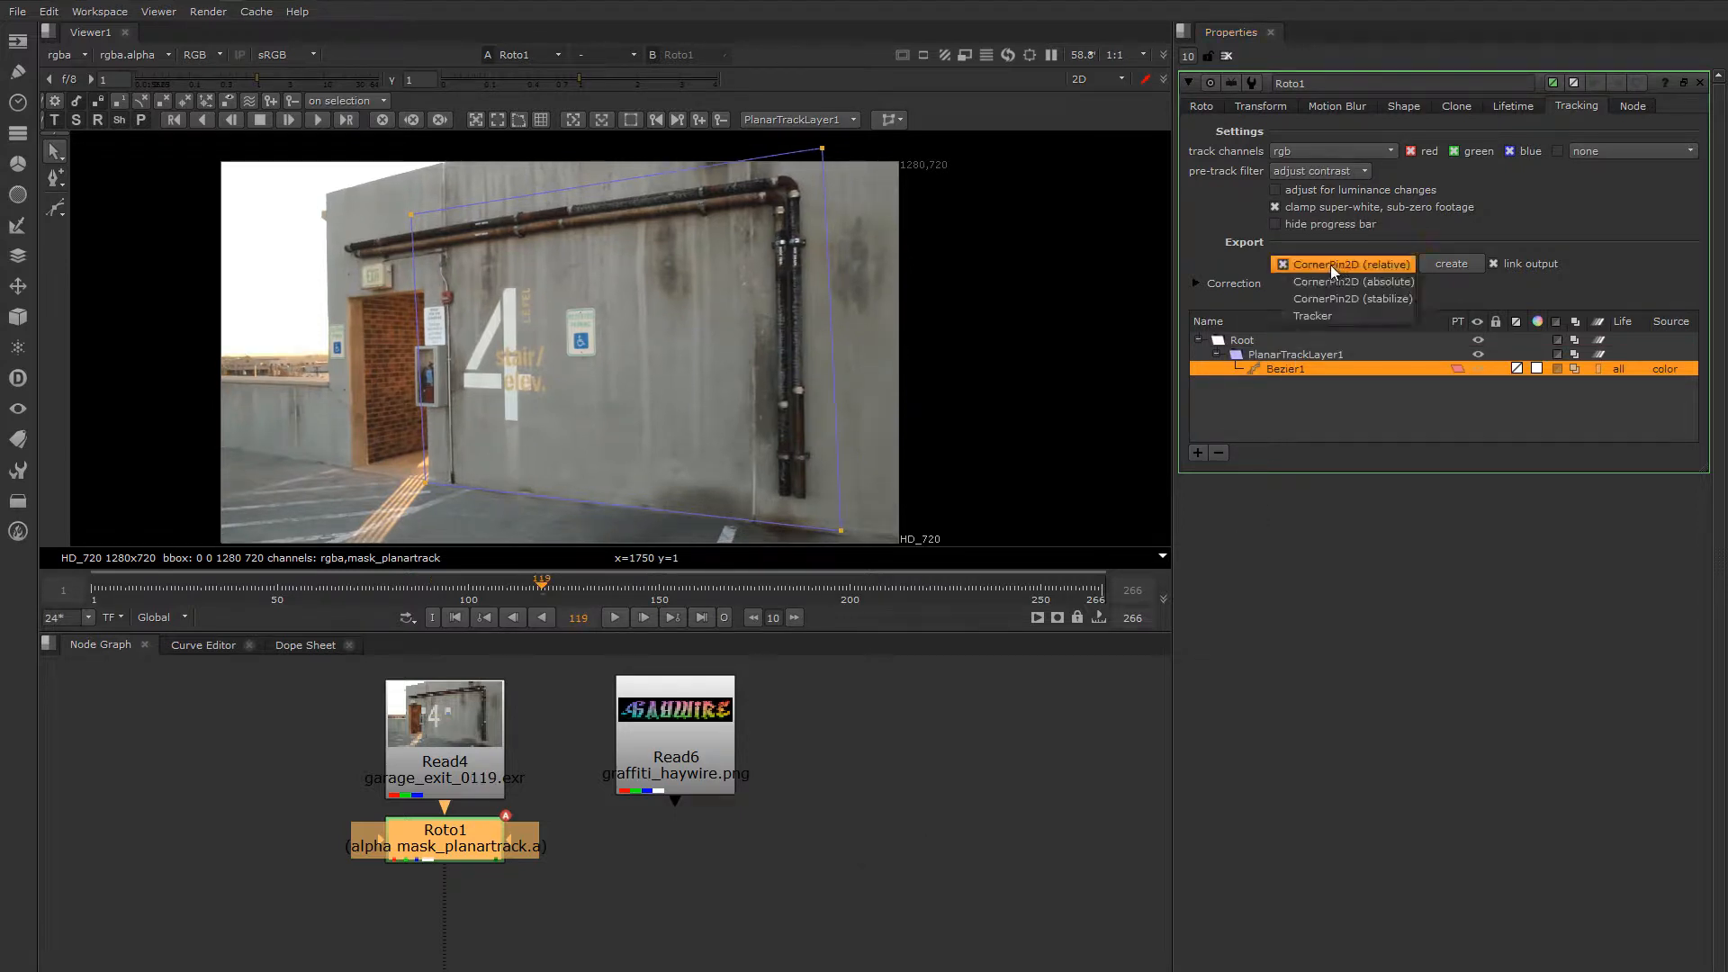
left_click(1377, 264)
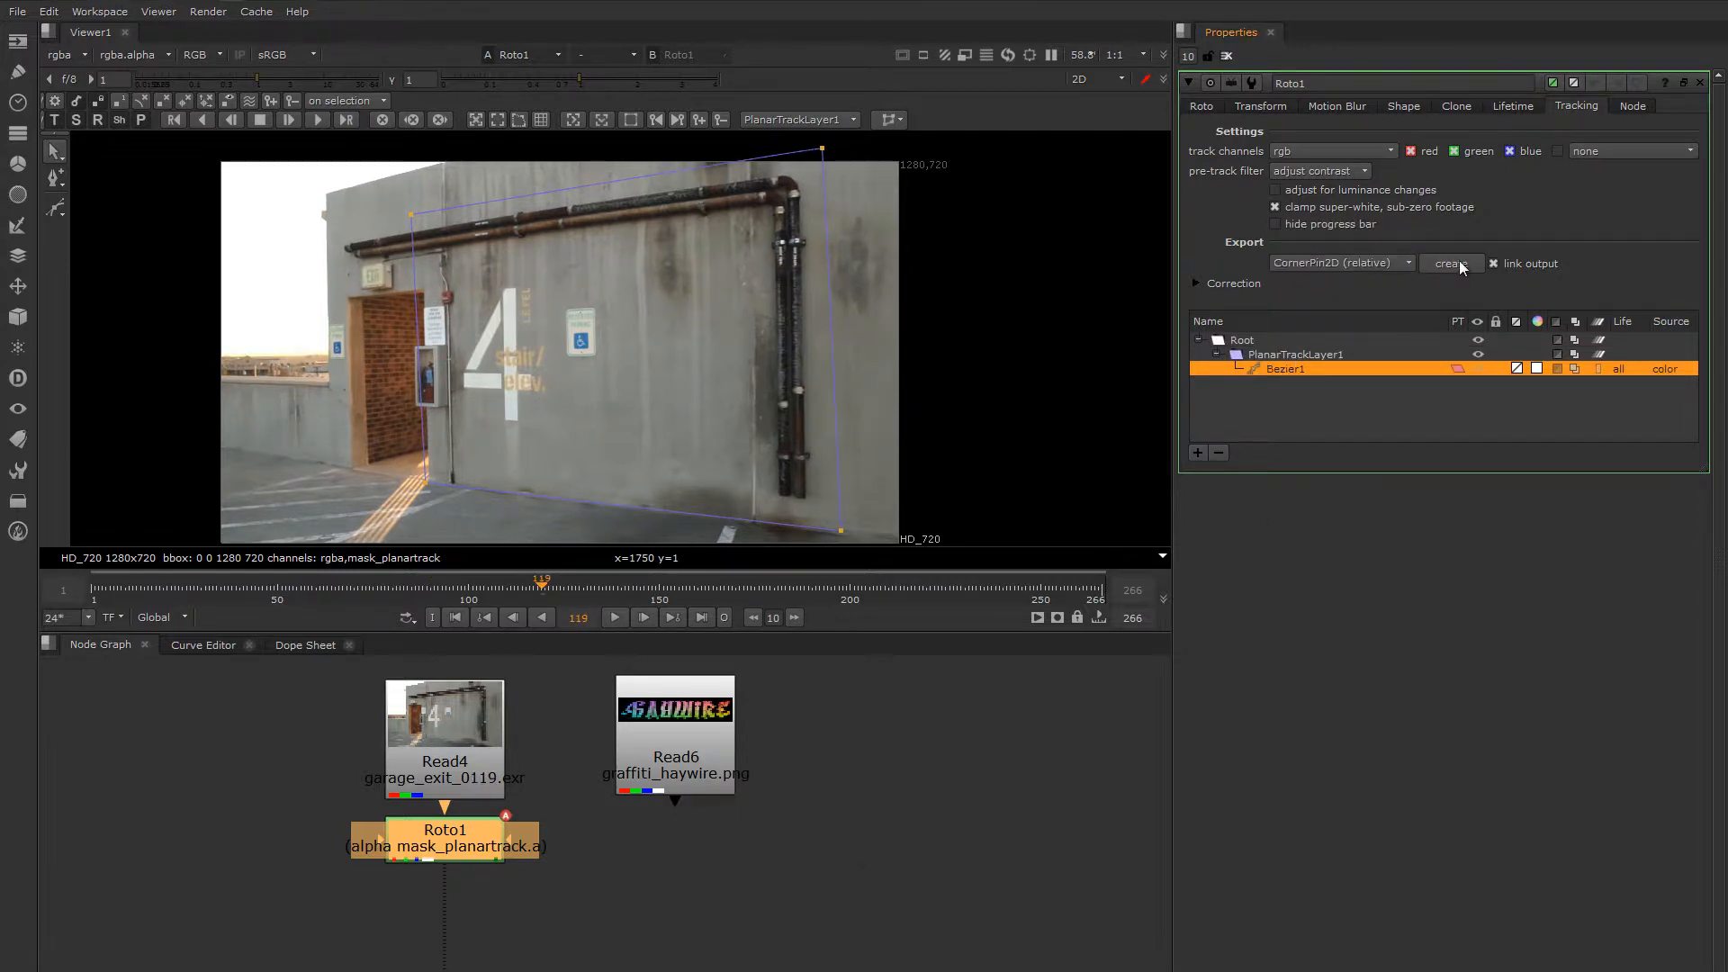
left_click(1451, 263)
left_click_drag(759, 941, 672, 887)
Export the same planar track as a linked CornerPin2D (absolute) node.
left_click(1346, 261)
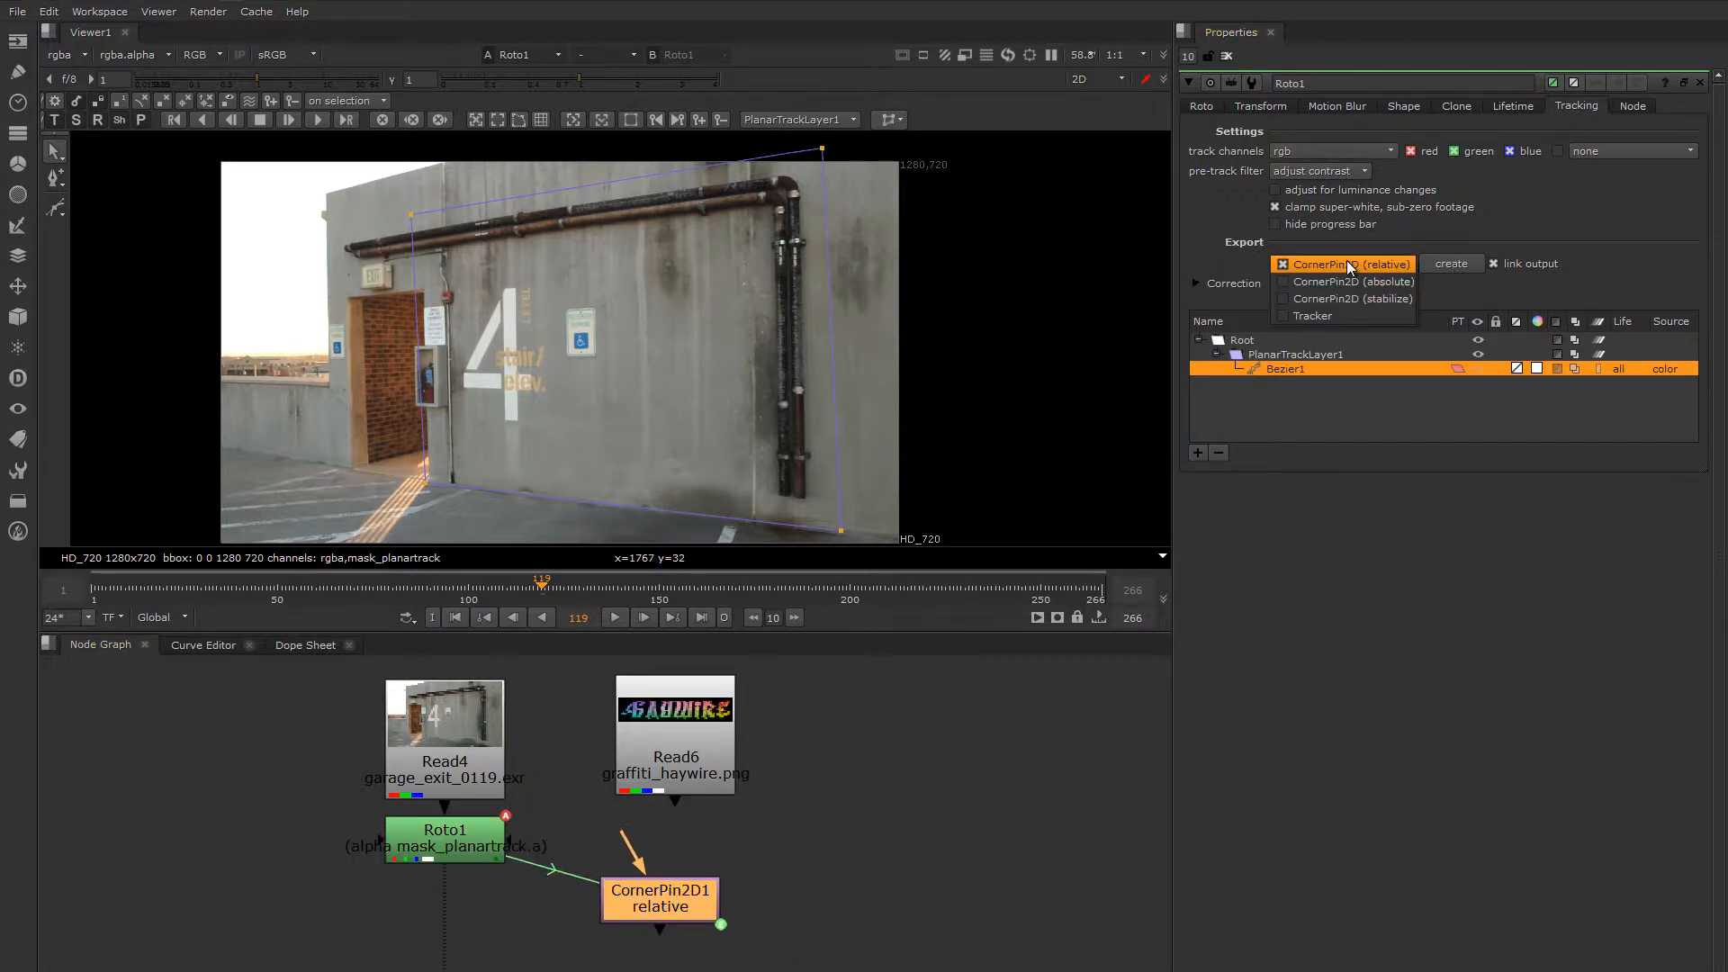
left_click(1353, 279)
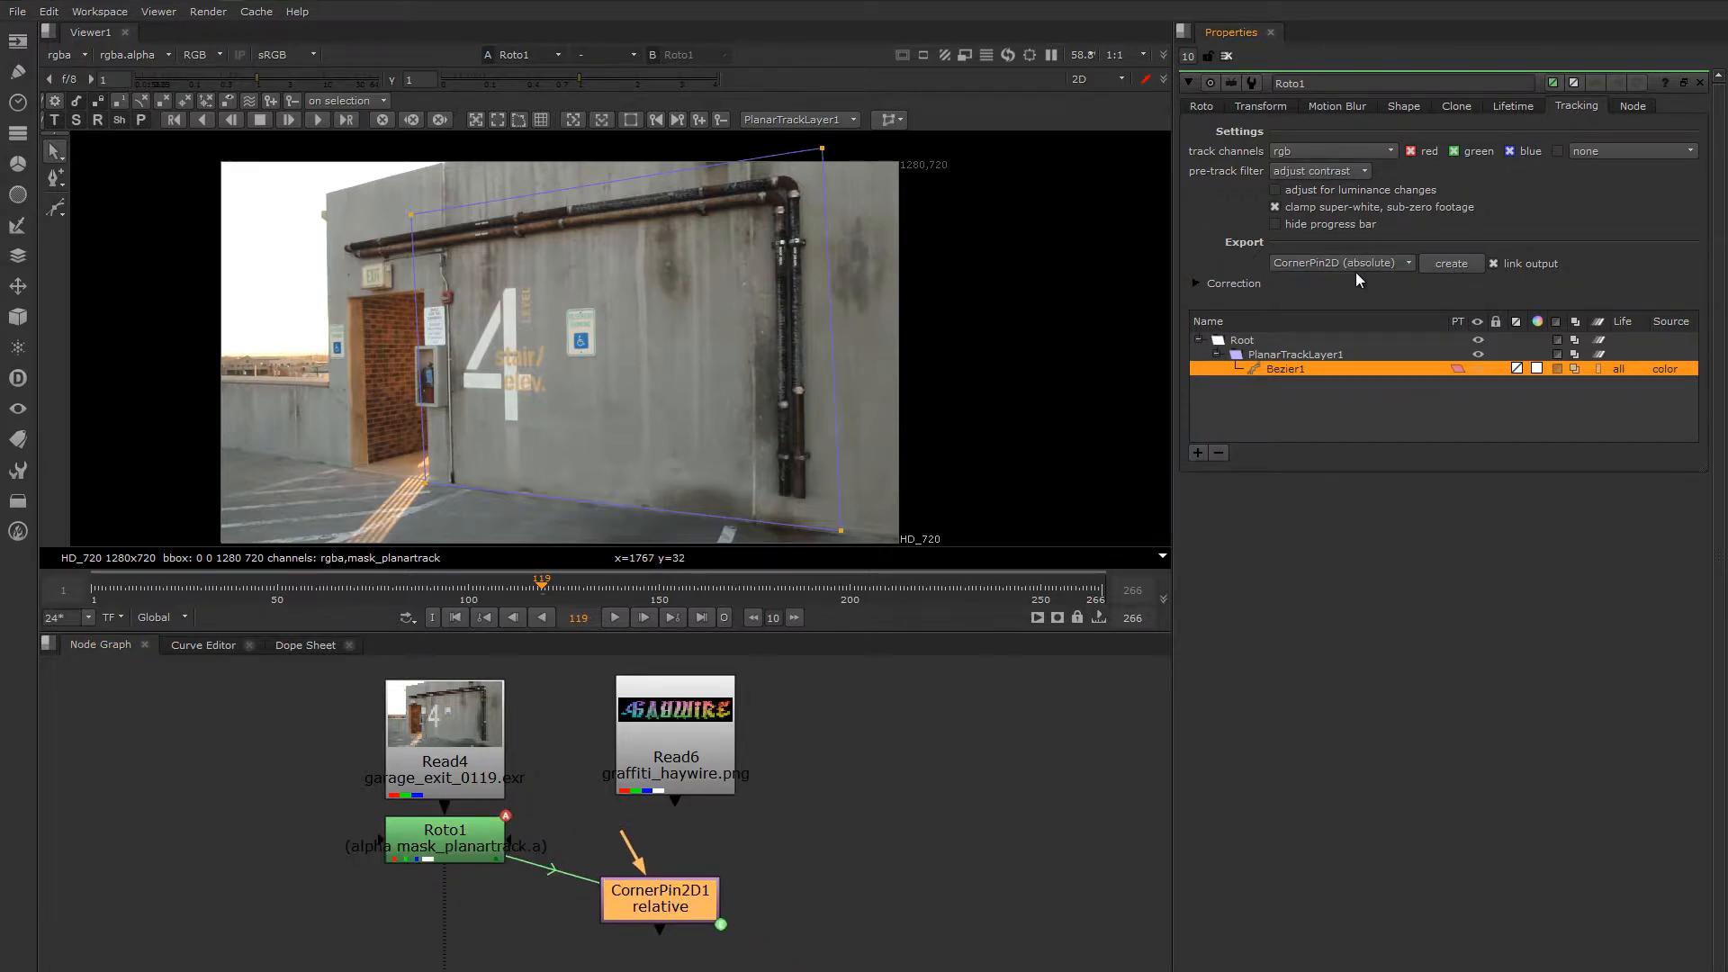
left_click(1453, 264)
Connect both corner pins to the graffiti_haywire.png Read node and arrange them side by side beneath it.
left_click_drag(776, 961, 650, 797)
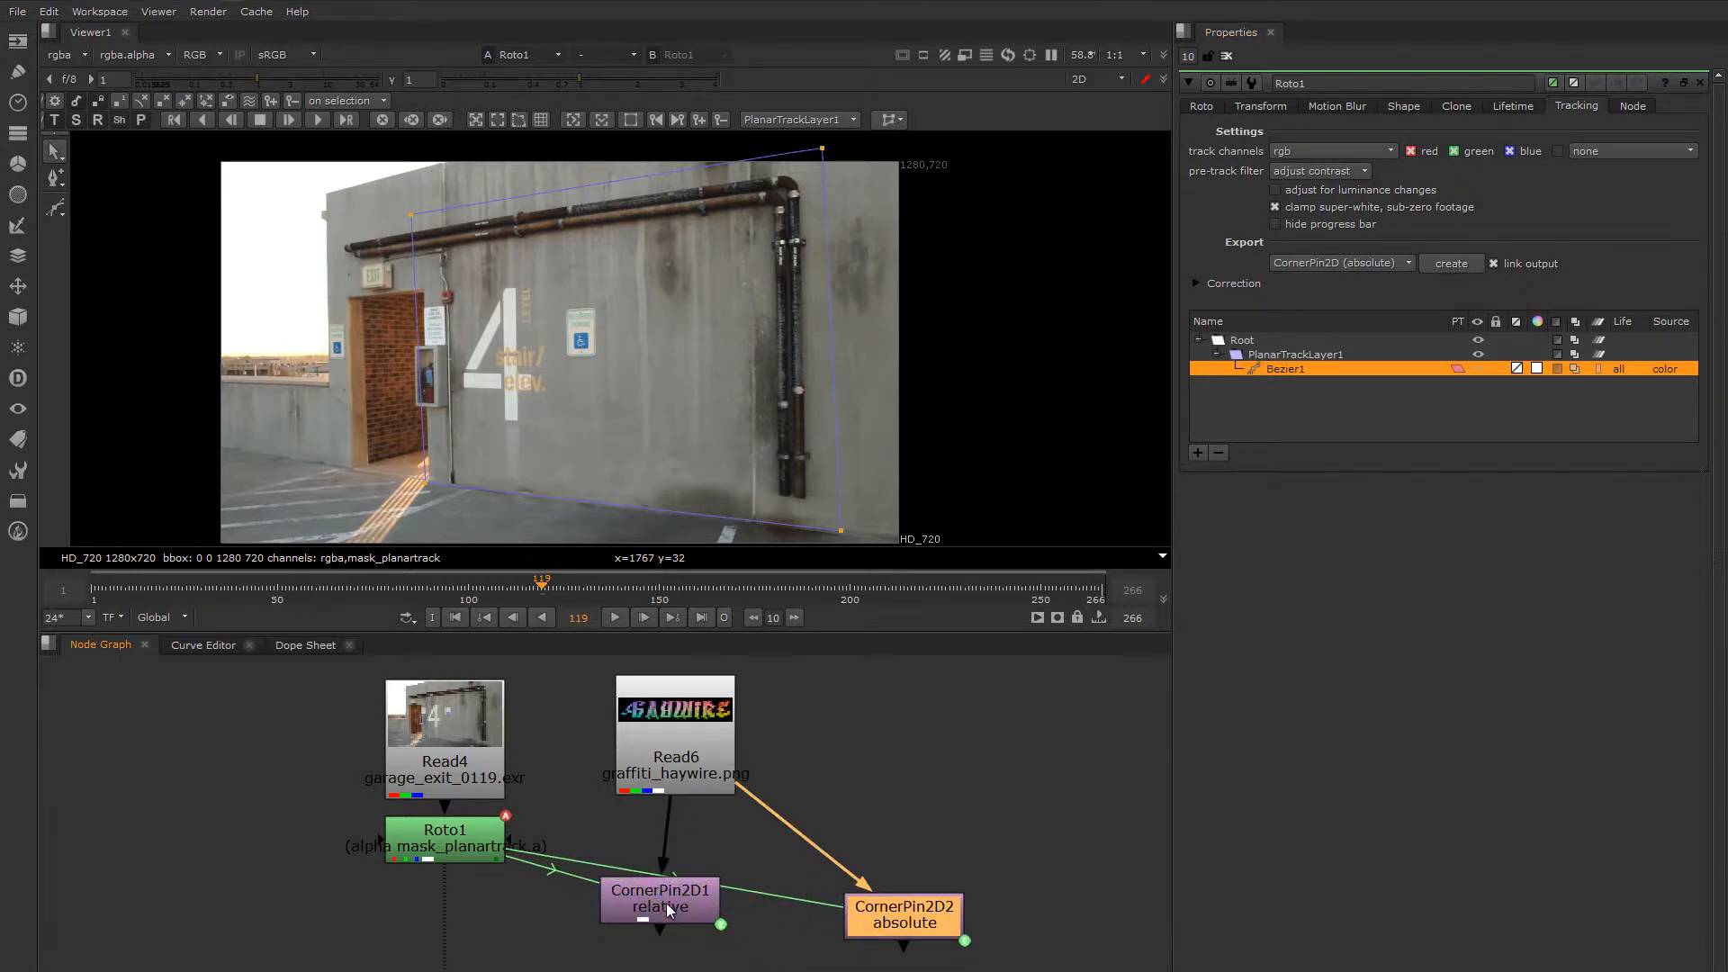
left_click_drag(666, 903, 666, 927)
left_click_drag(900, 921, 859, 850)
left_click_drag(688, 936, 670, 891)
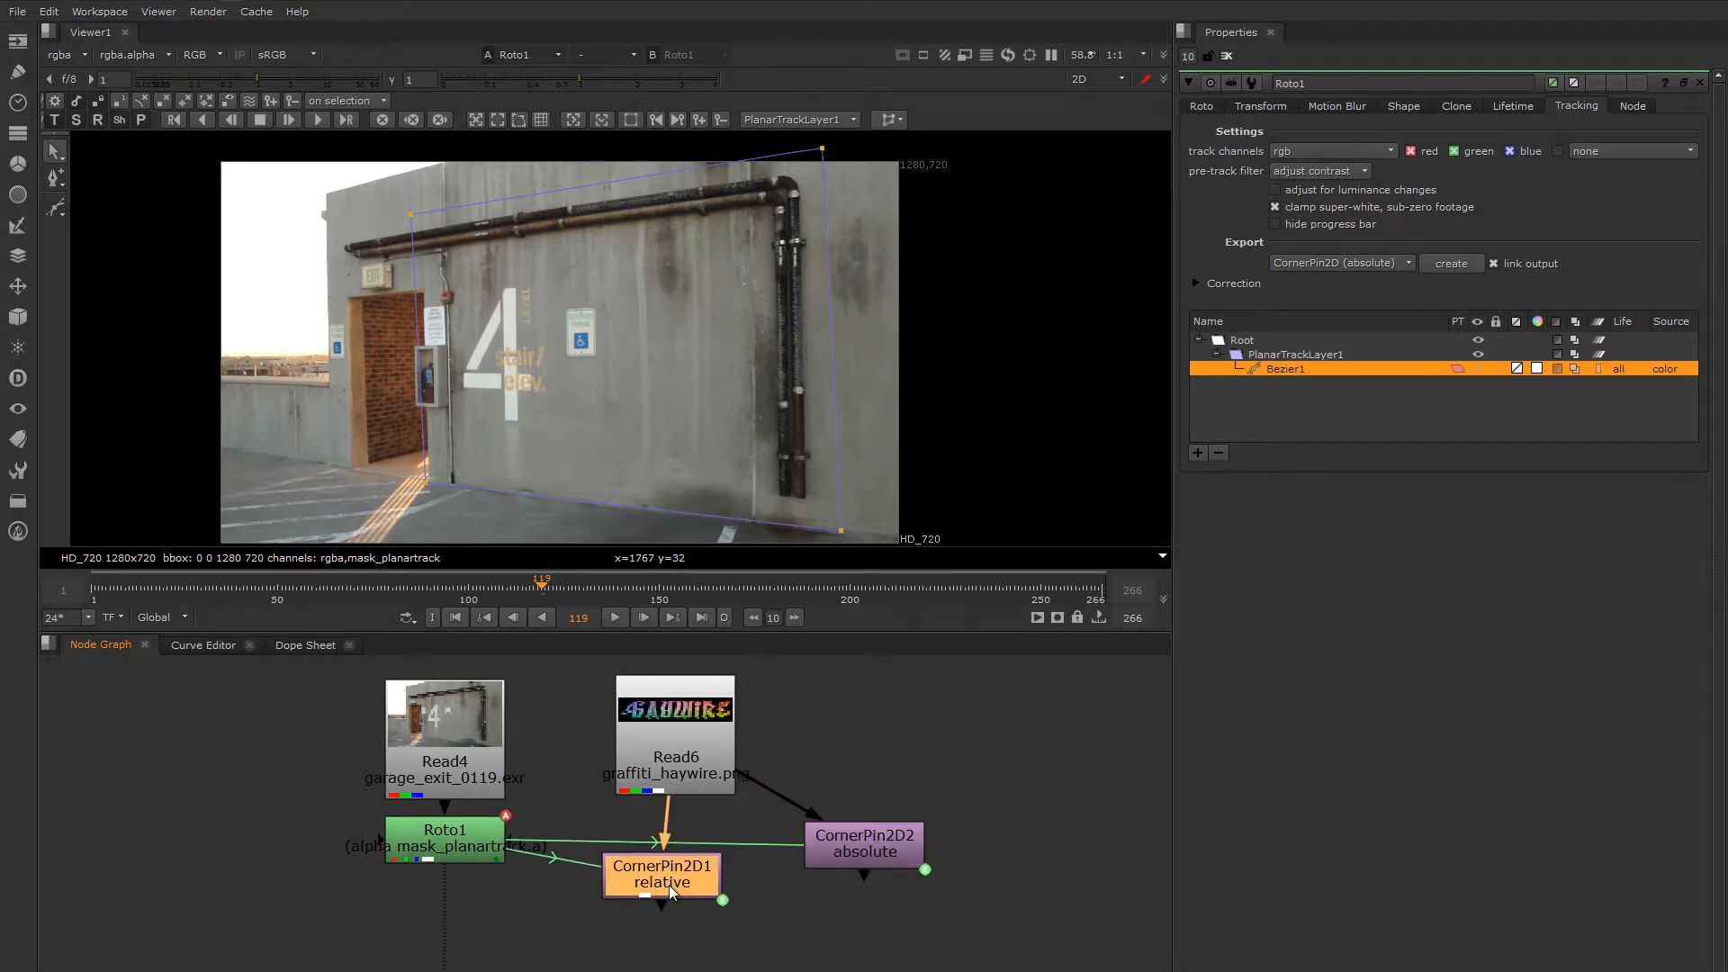
Open the properties of the relative and absolute corner pins and compare their From points.
double_click(668, 884)
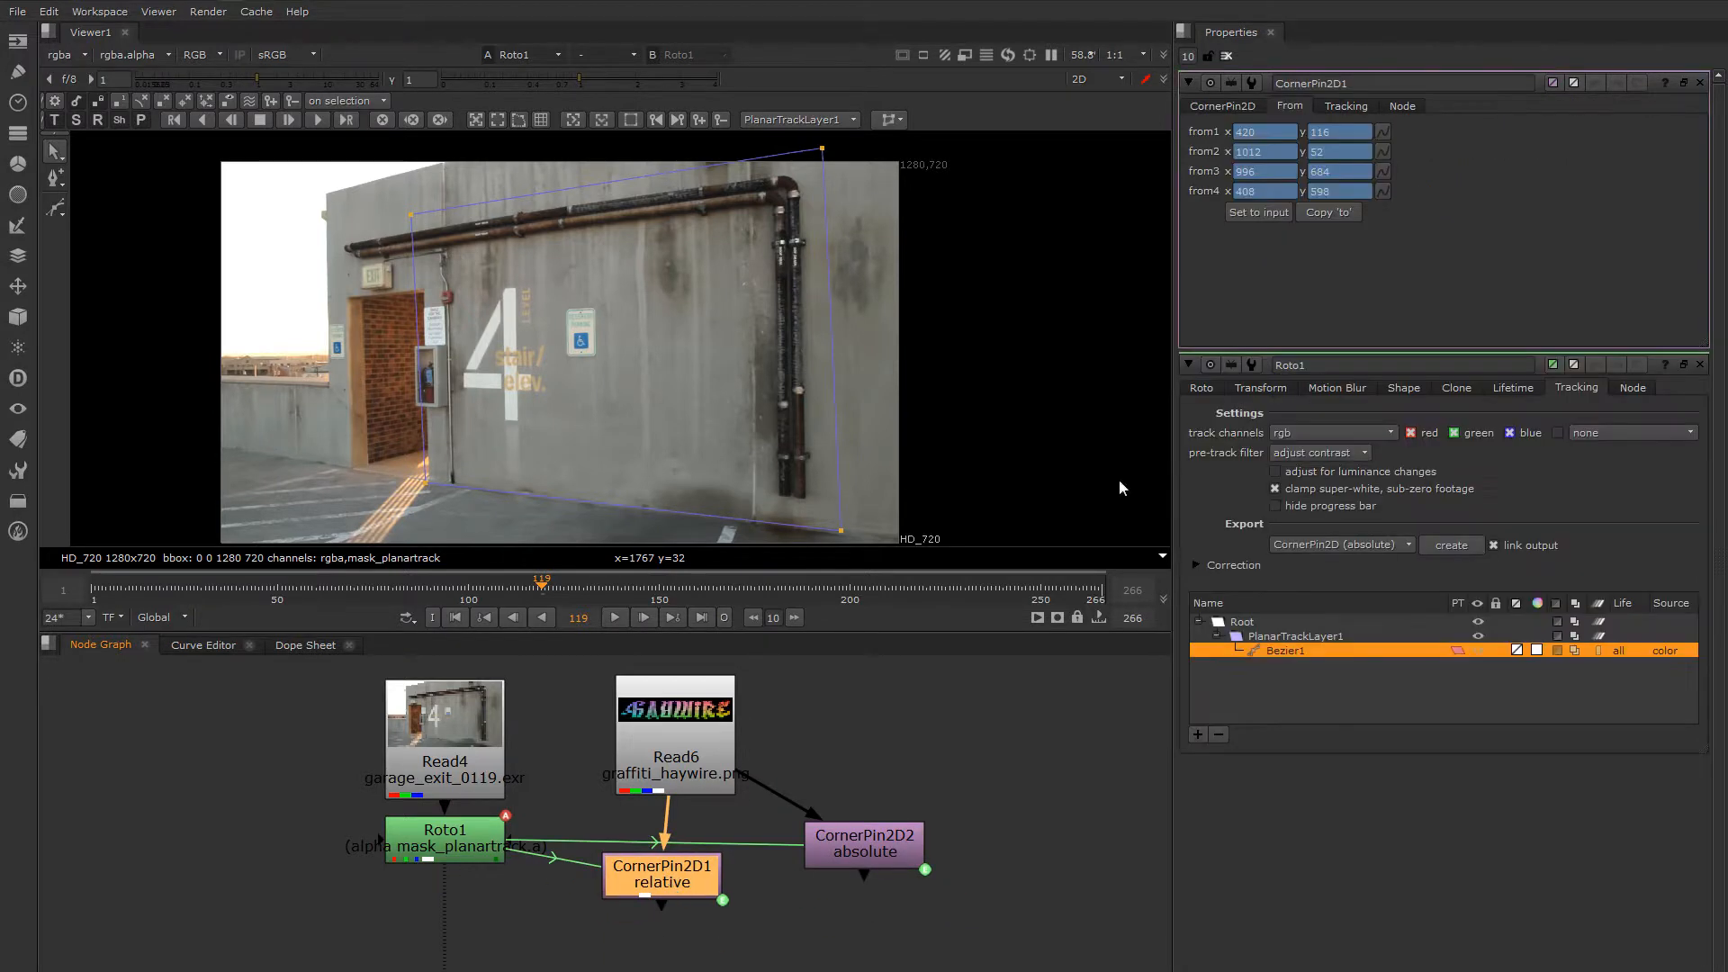
double_click(864, 843)
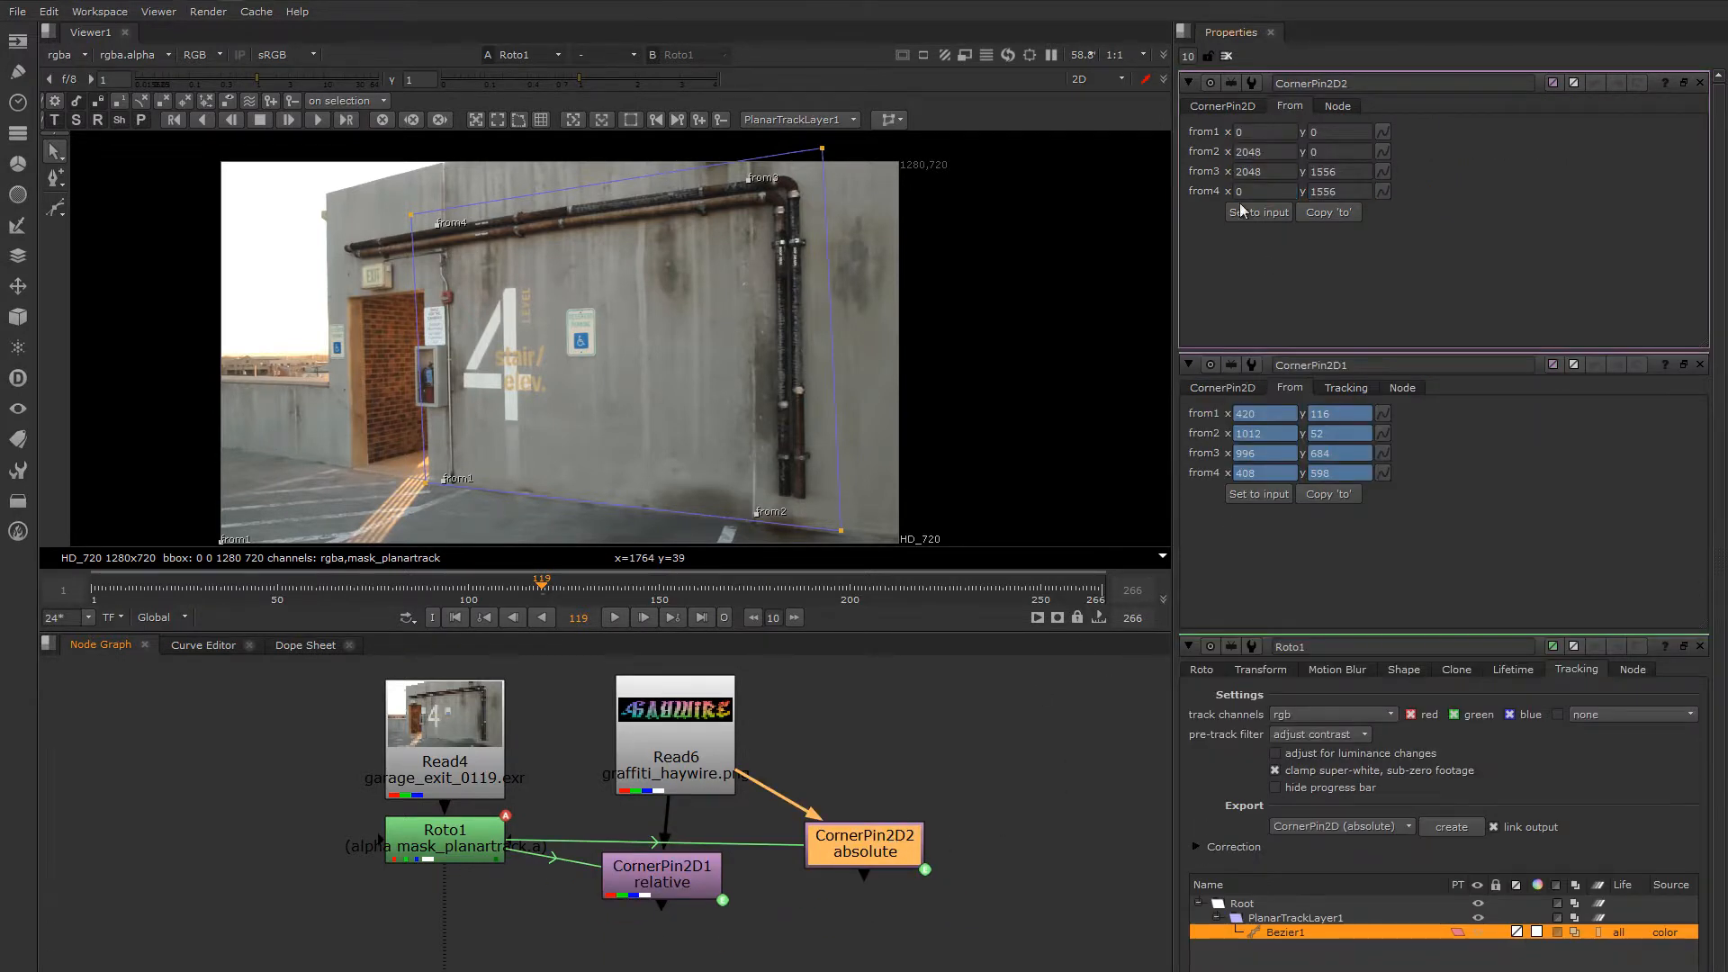
left_click_drag(869, 851, 878, 875)
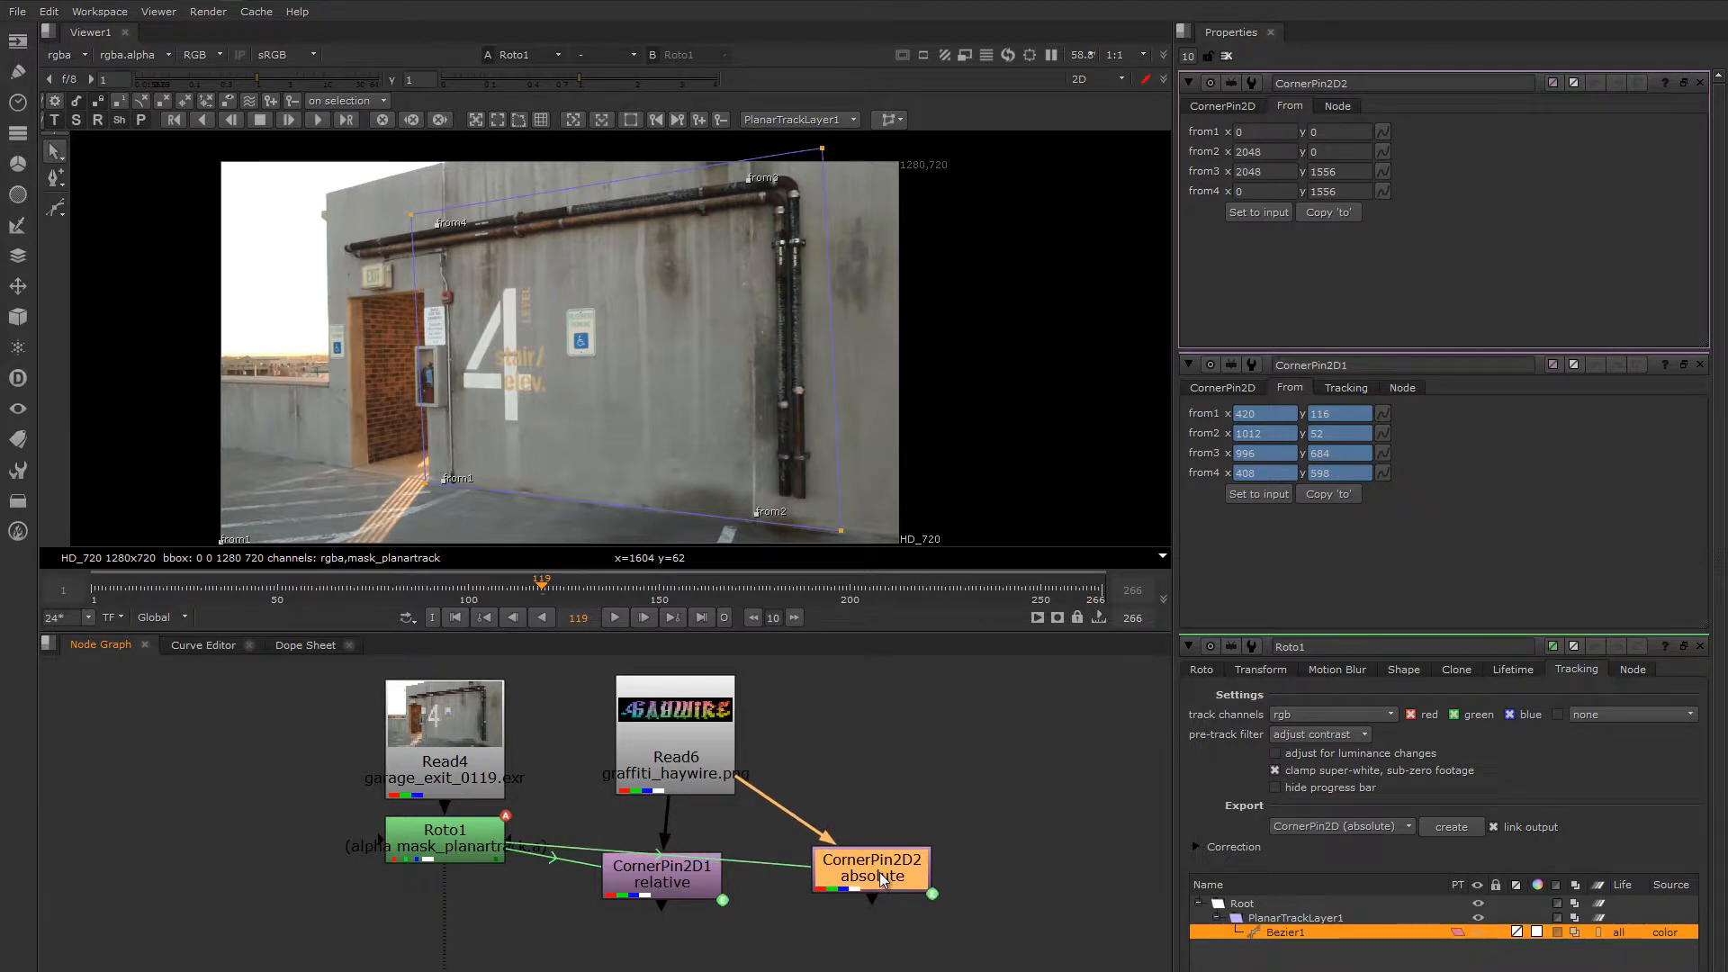
left_click(659, 882)
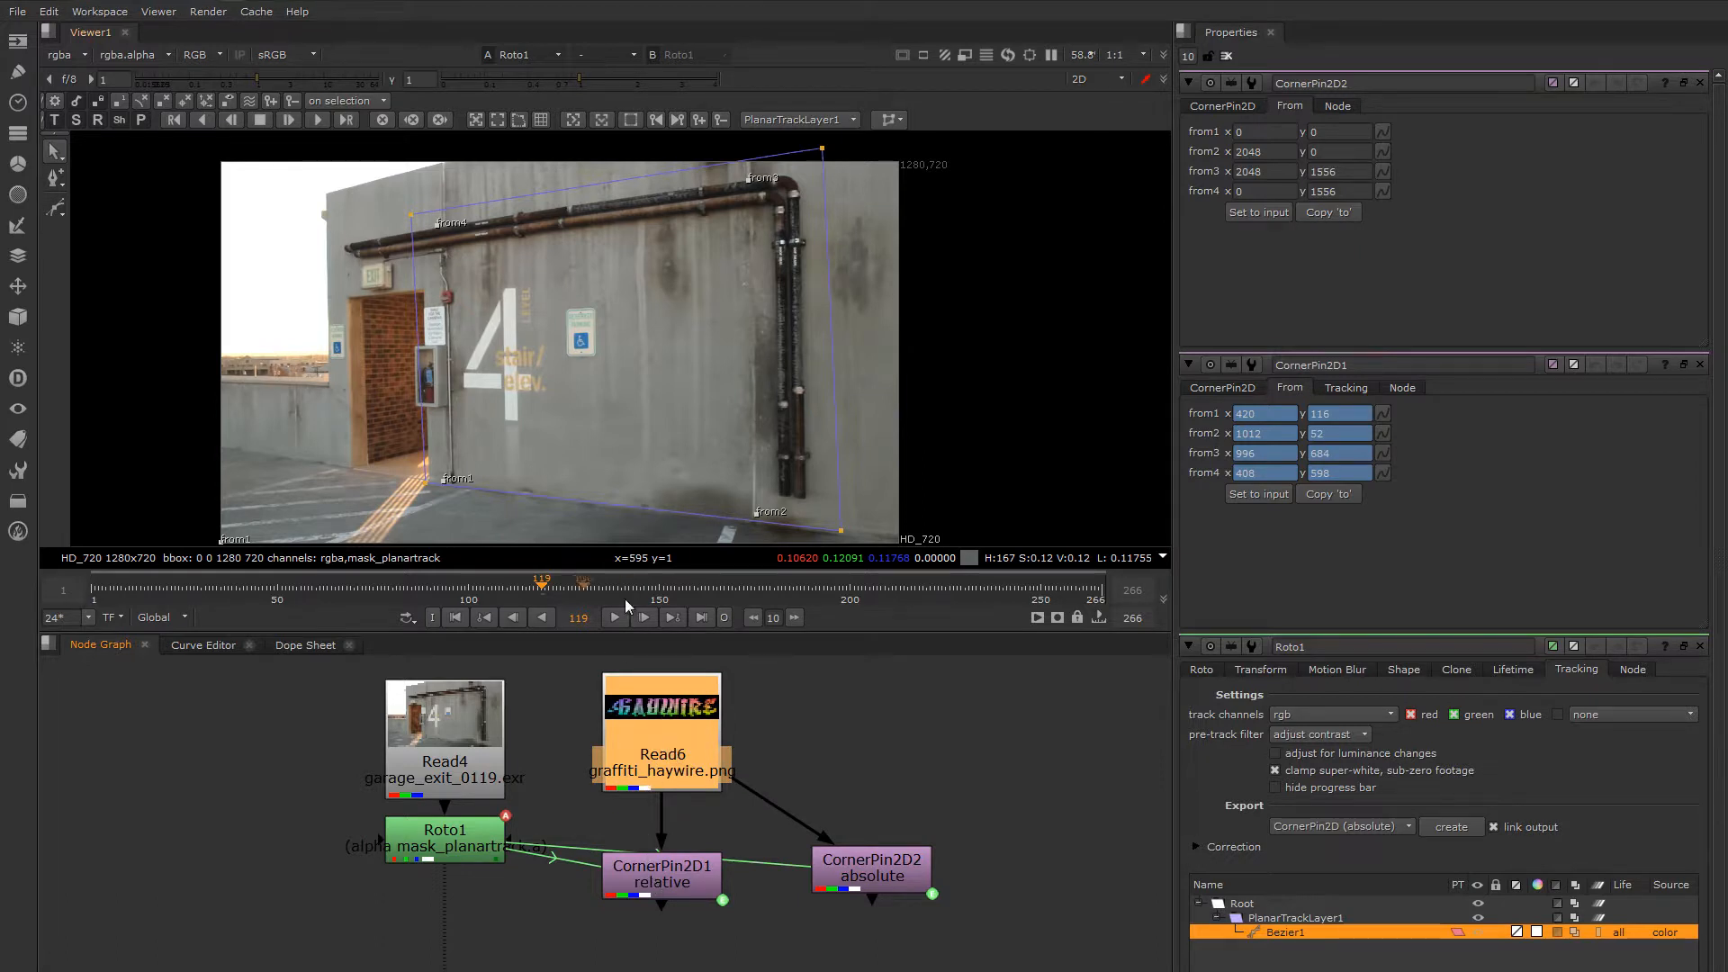
Move to frame 140 and view the graffiti image through the relative corner pin.
left_click_drag(545, 586, 624, 597)
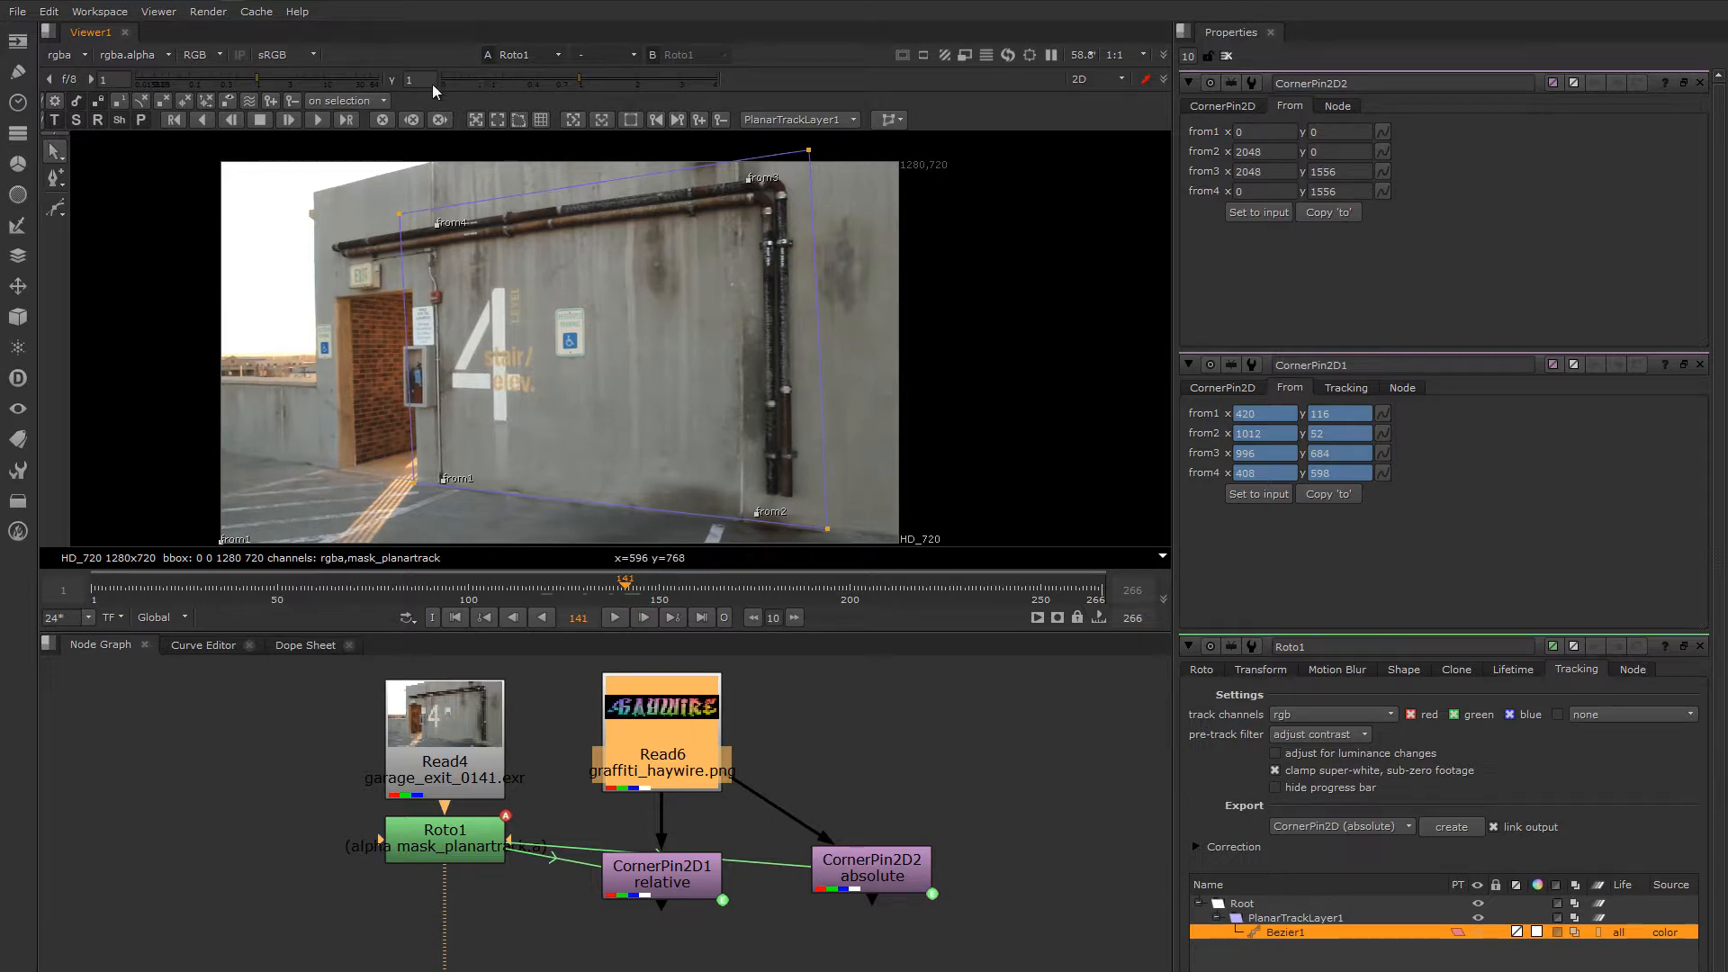
left_click(574, 117)
left_click(658, 882)
key("1")
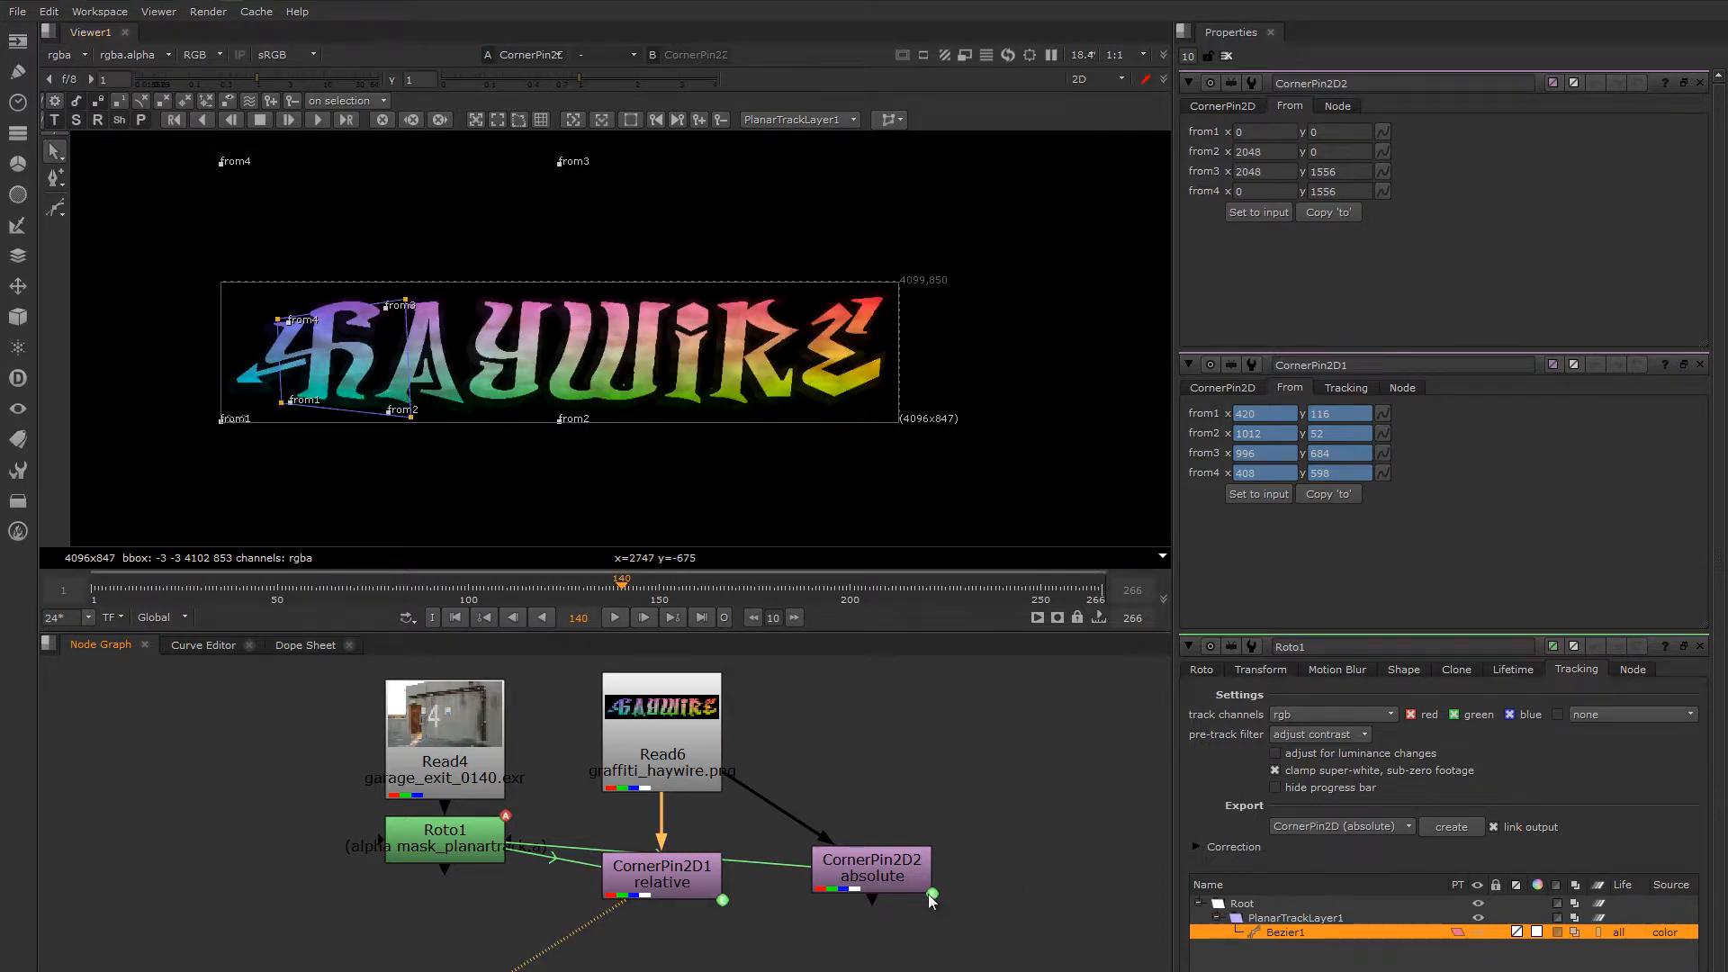
View the absolute corner pin's output on the graffiti image and compare it with the relative one.
left_click_drag(861, 865, 859, 855)
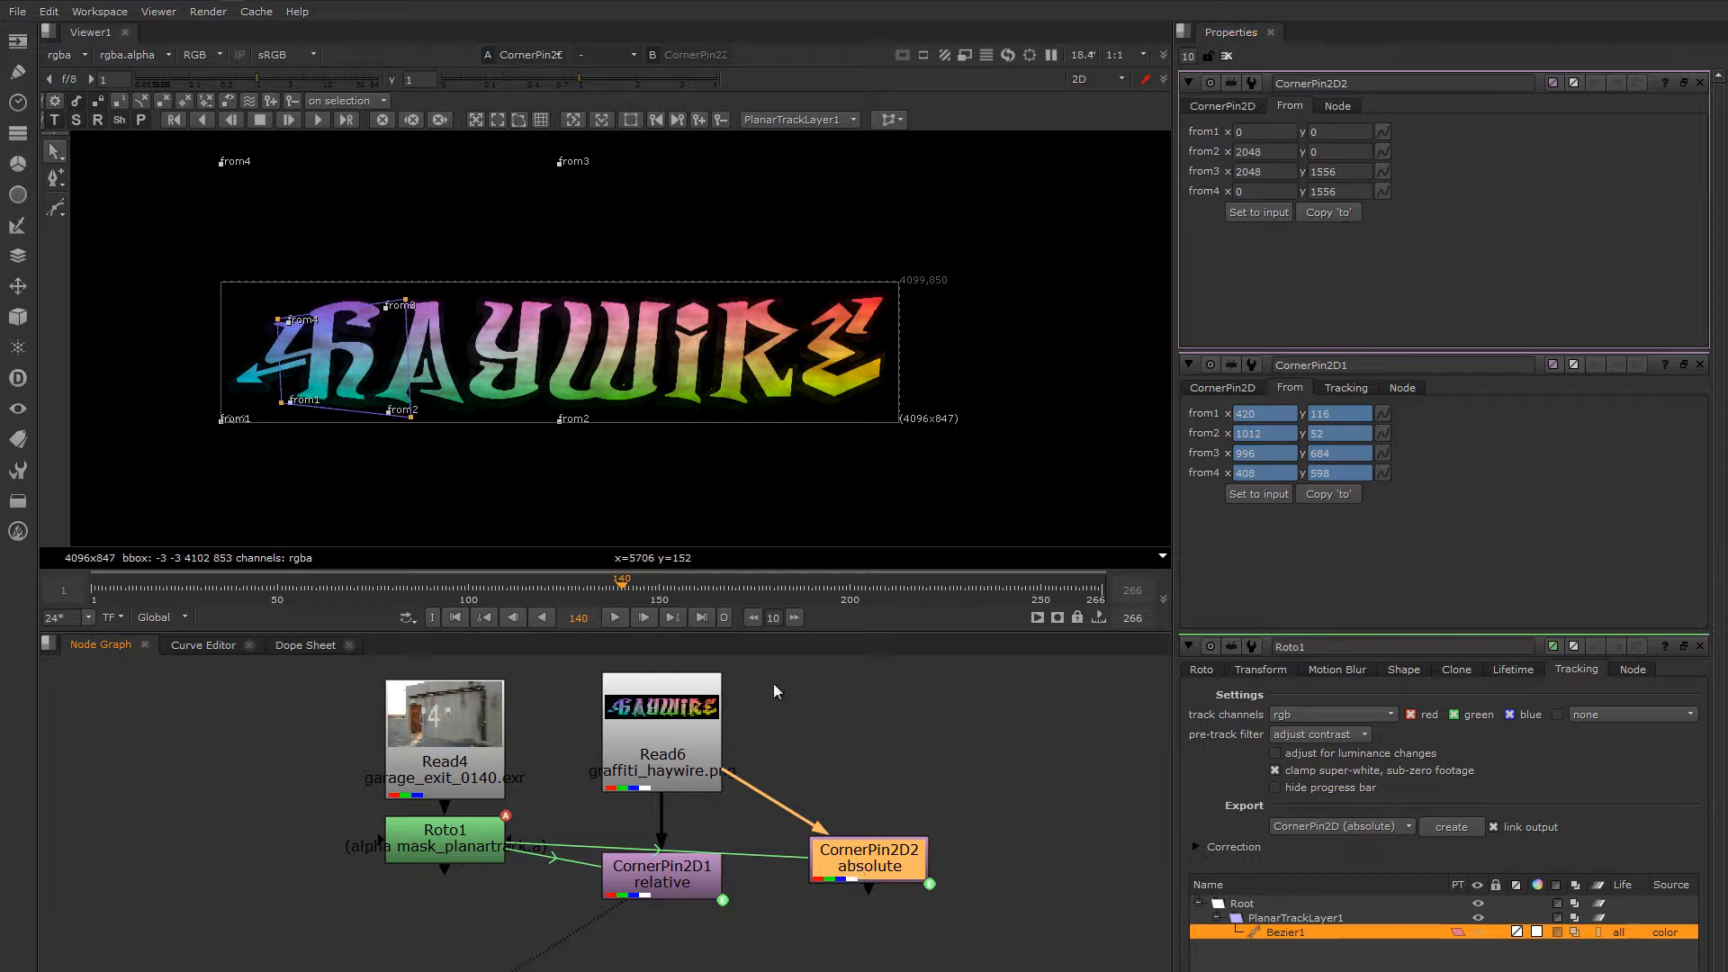
key("1")
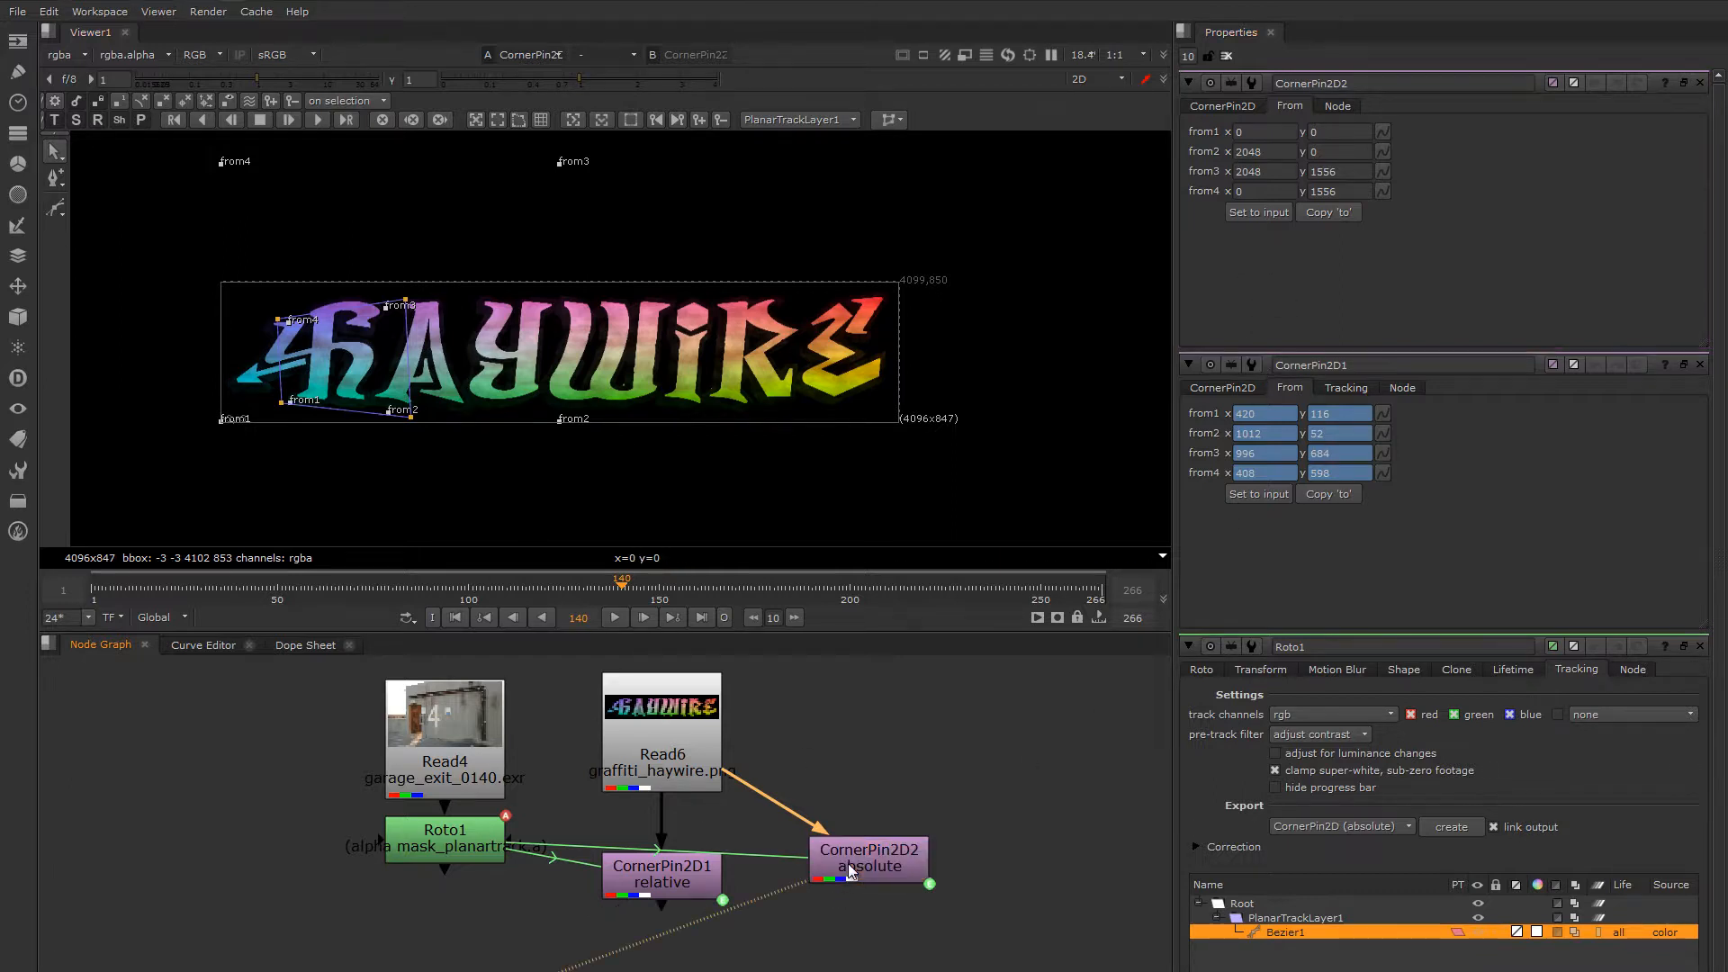
left_click(853, 871)
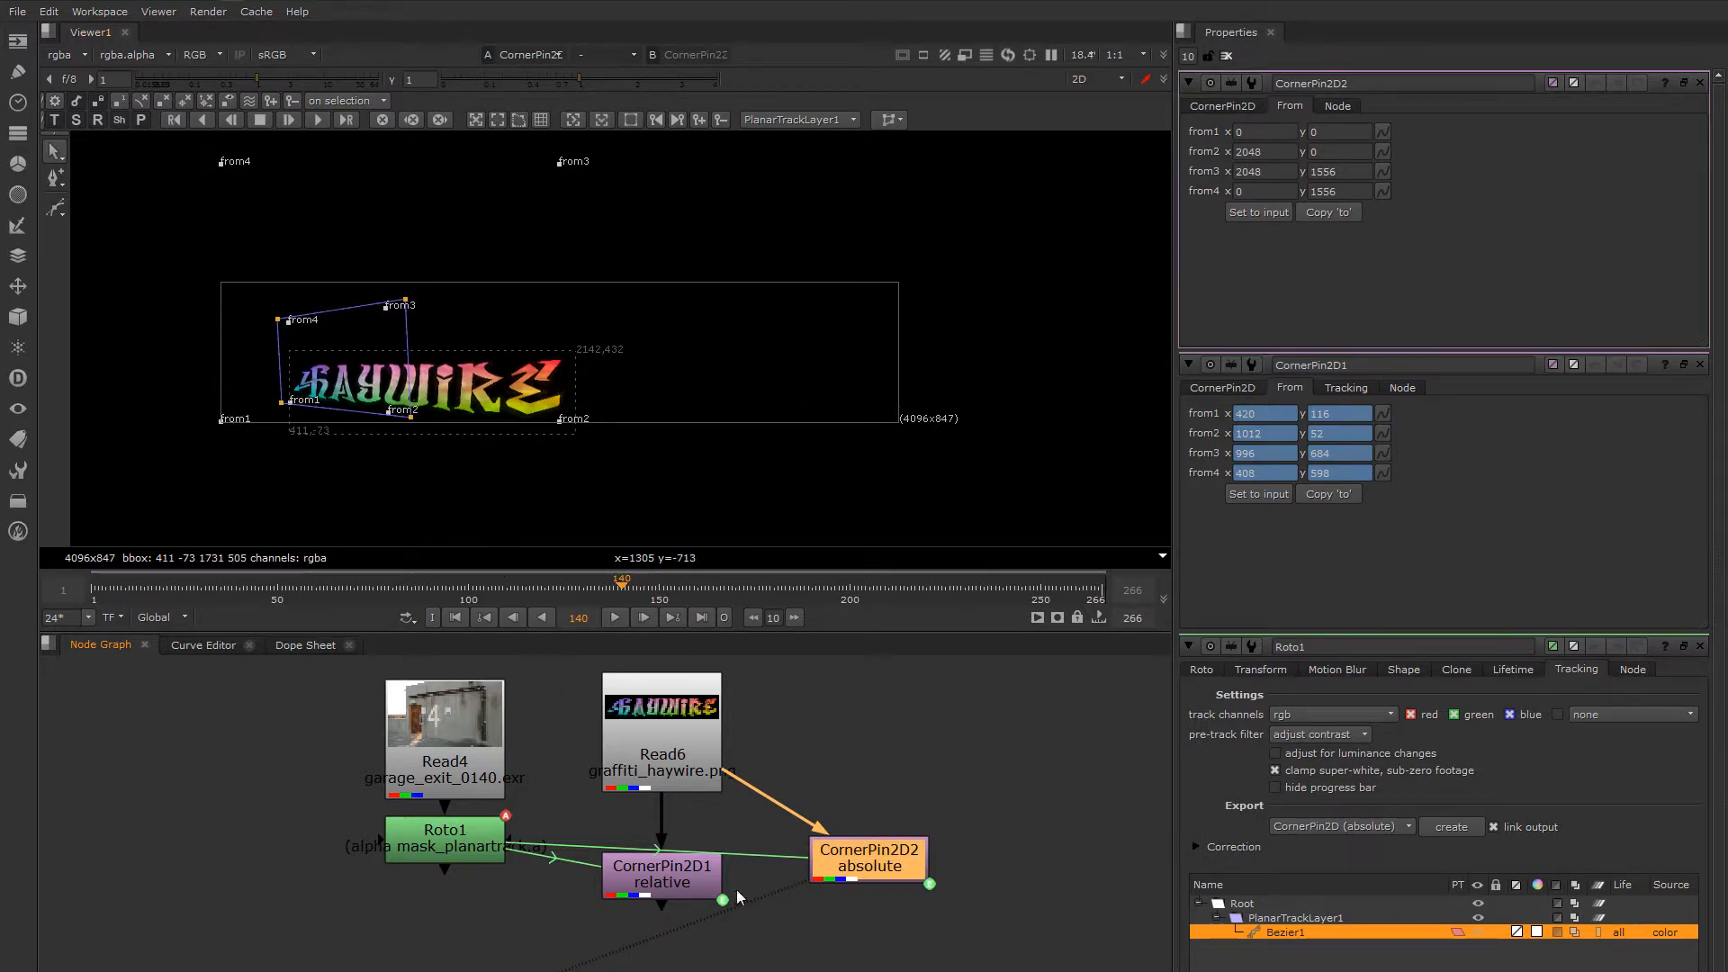
left_click(678, 880)
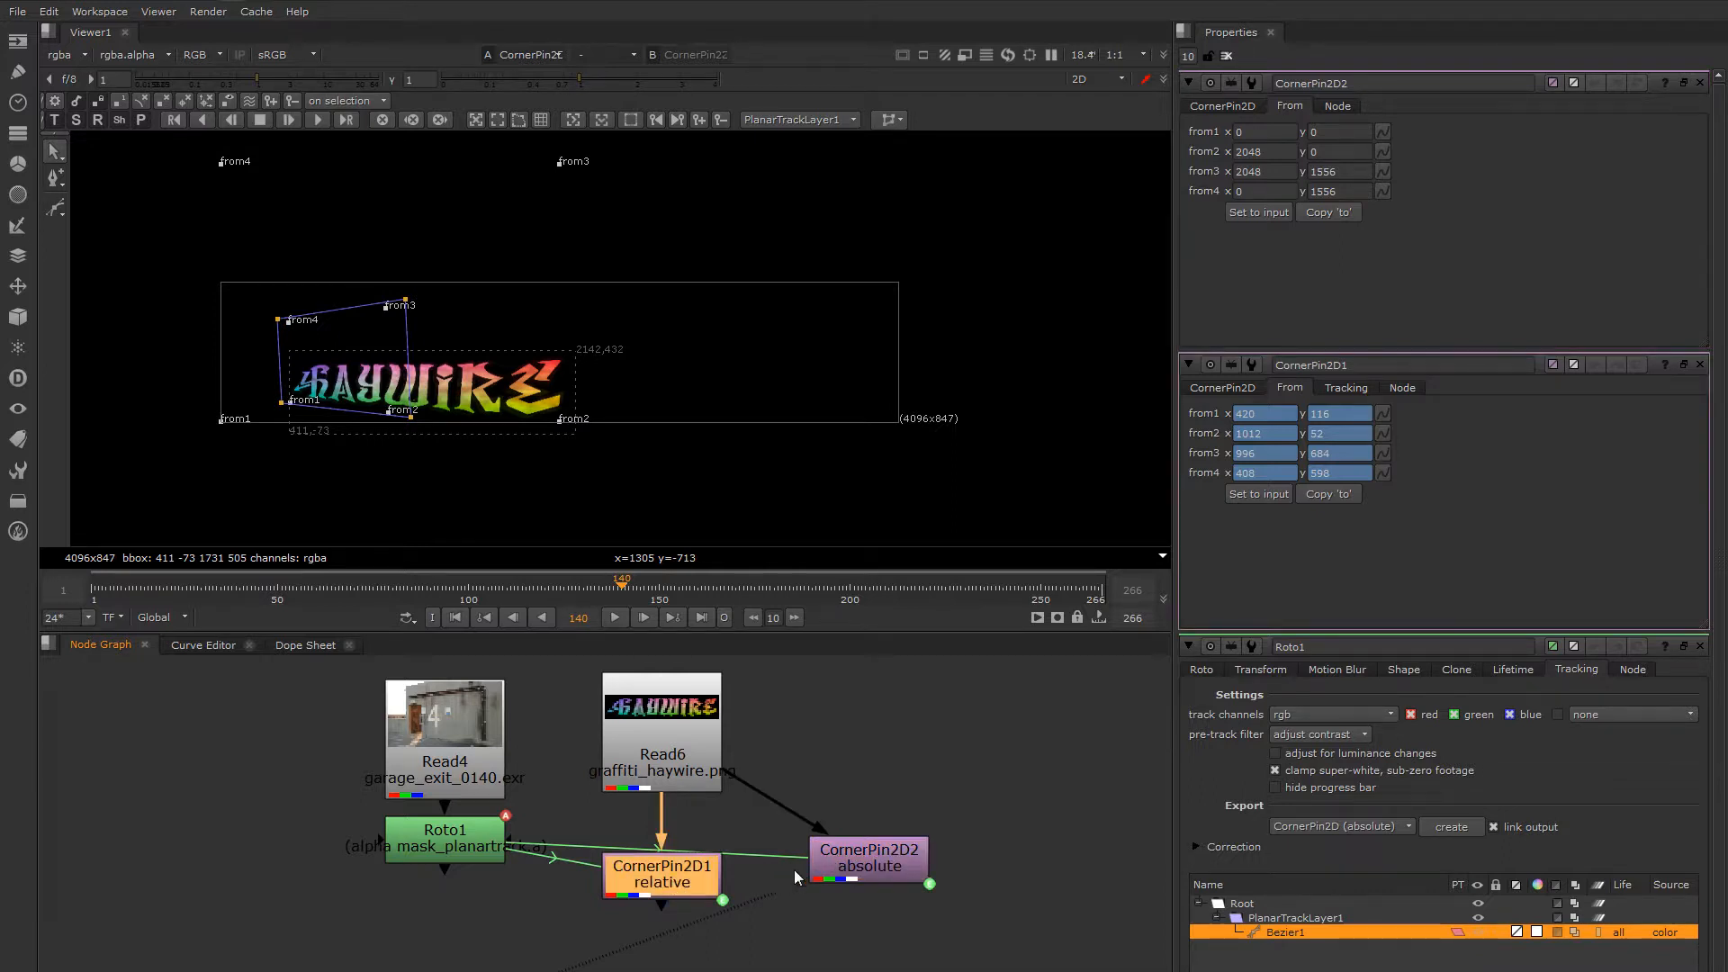
left_click_drag(884, 864, 888, 845)
left_click_drag(680, 895, 677, 887)
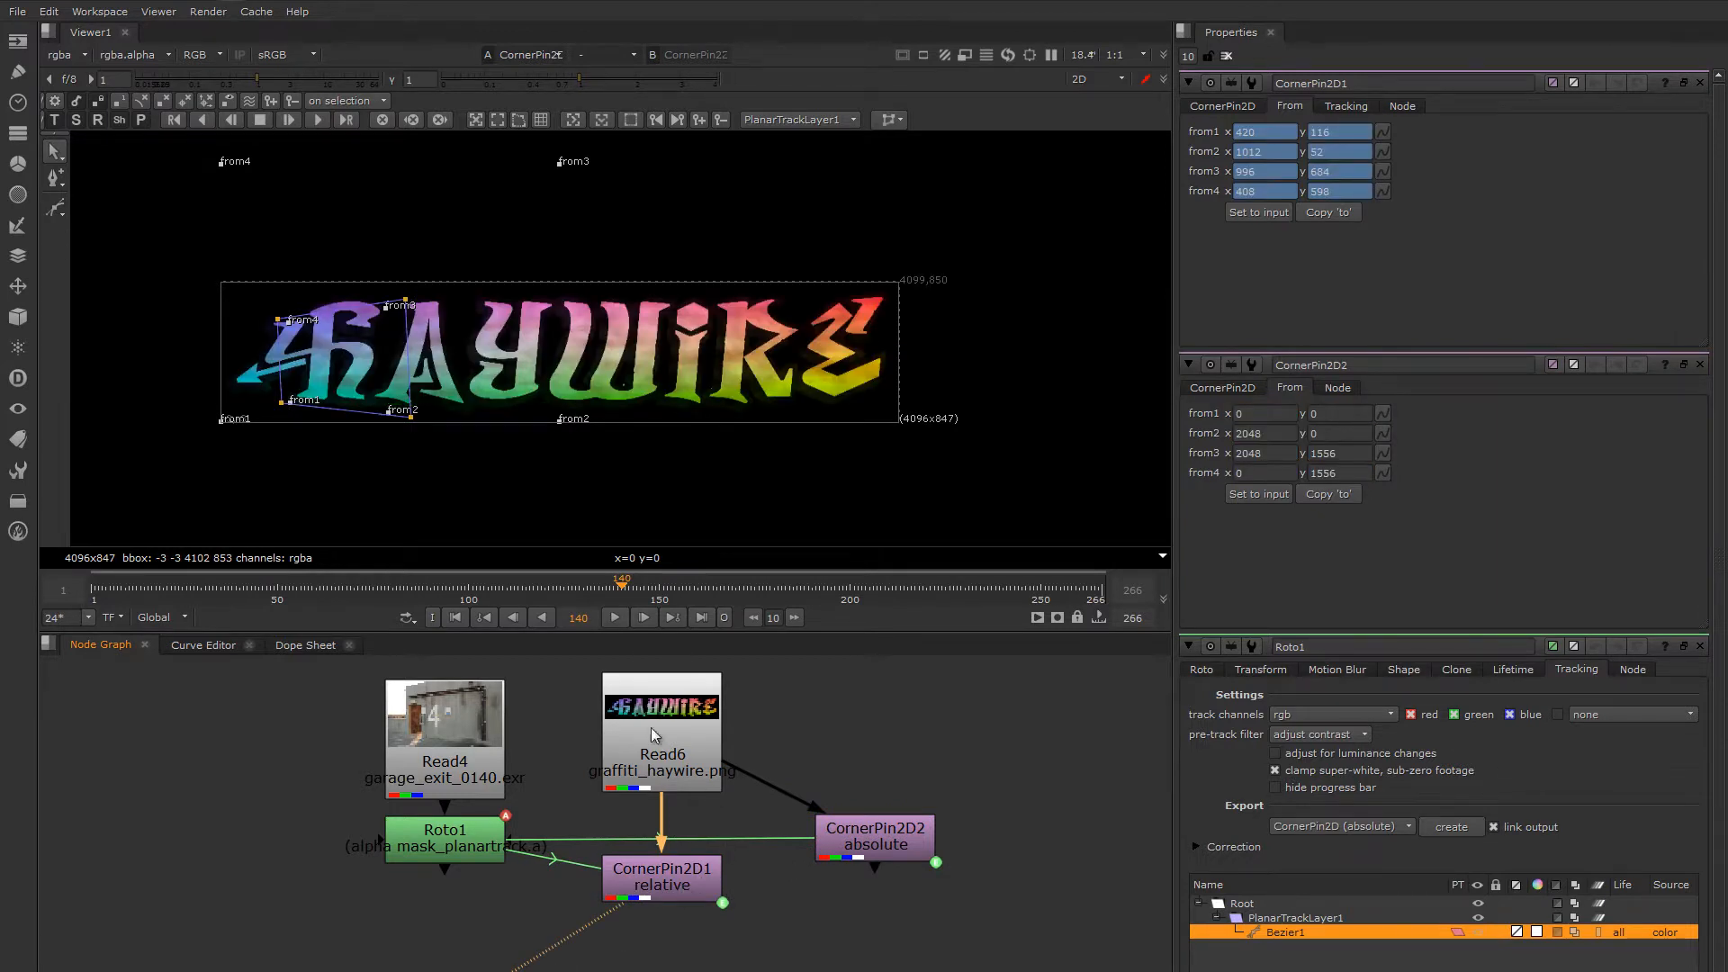
Delete the absolute corner pin and space out the graffiti Read node and the relative corner pin.
left_click_drag(677, 887, 681, 913)
left_click_drag(850, 847, 877, 842)
key("Delete")
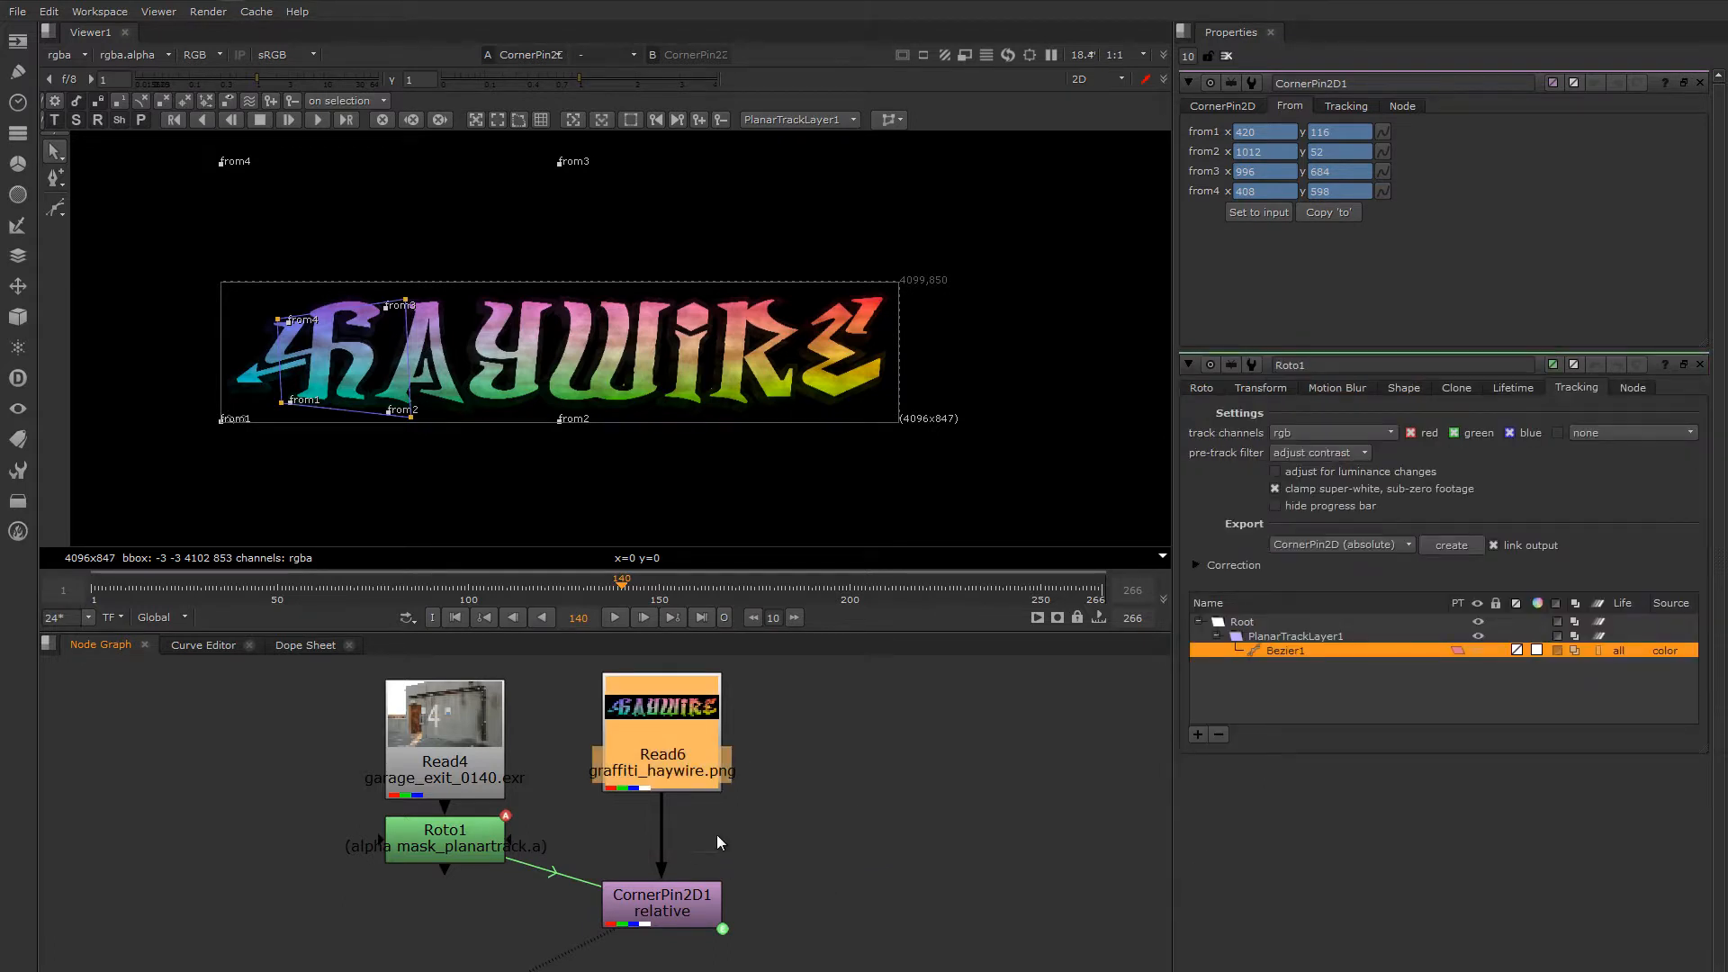
left_click_drag(694, 732, 694, 722)
left_click(682, 913)
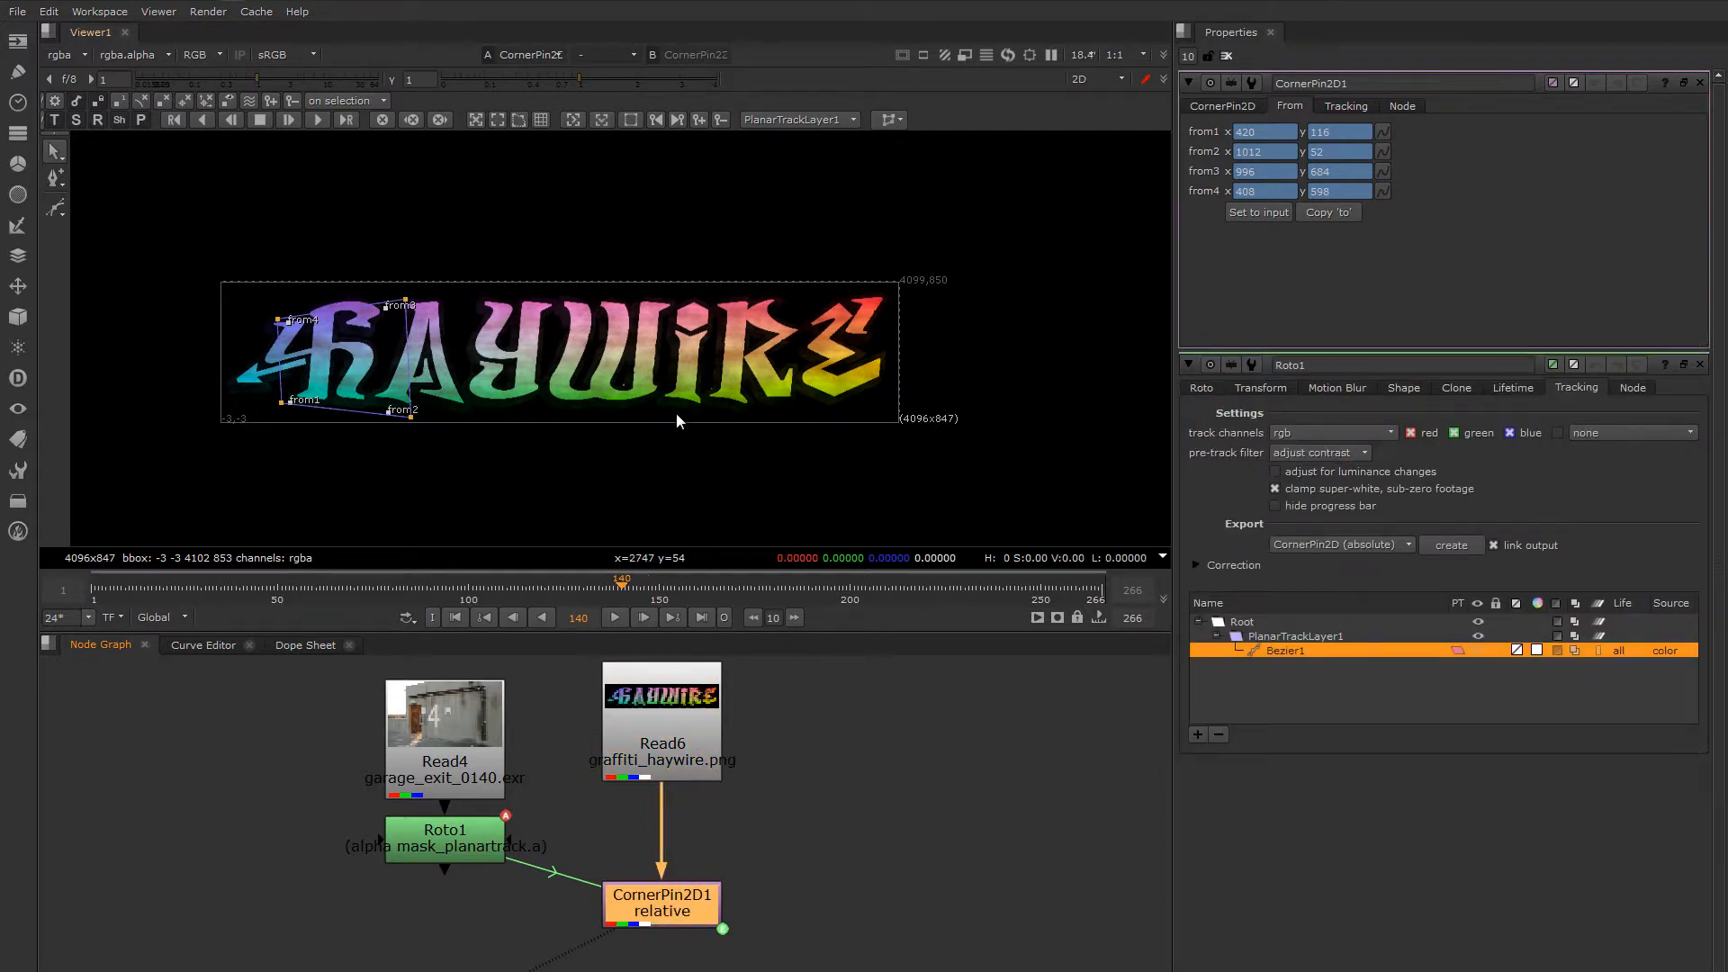
Move the Viewer1 node close to the relative corner pin, below it in the node graph.
scroll(734, 396, "down", 1)
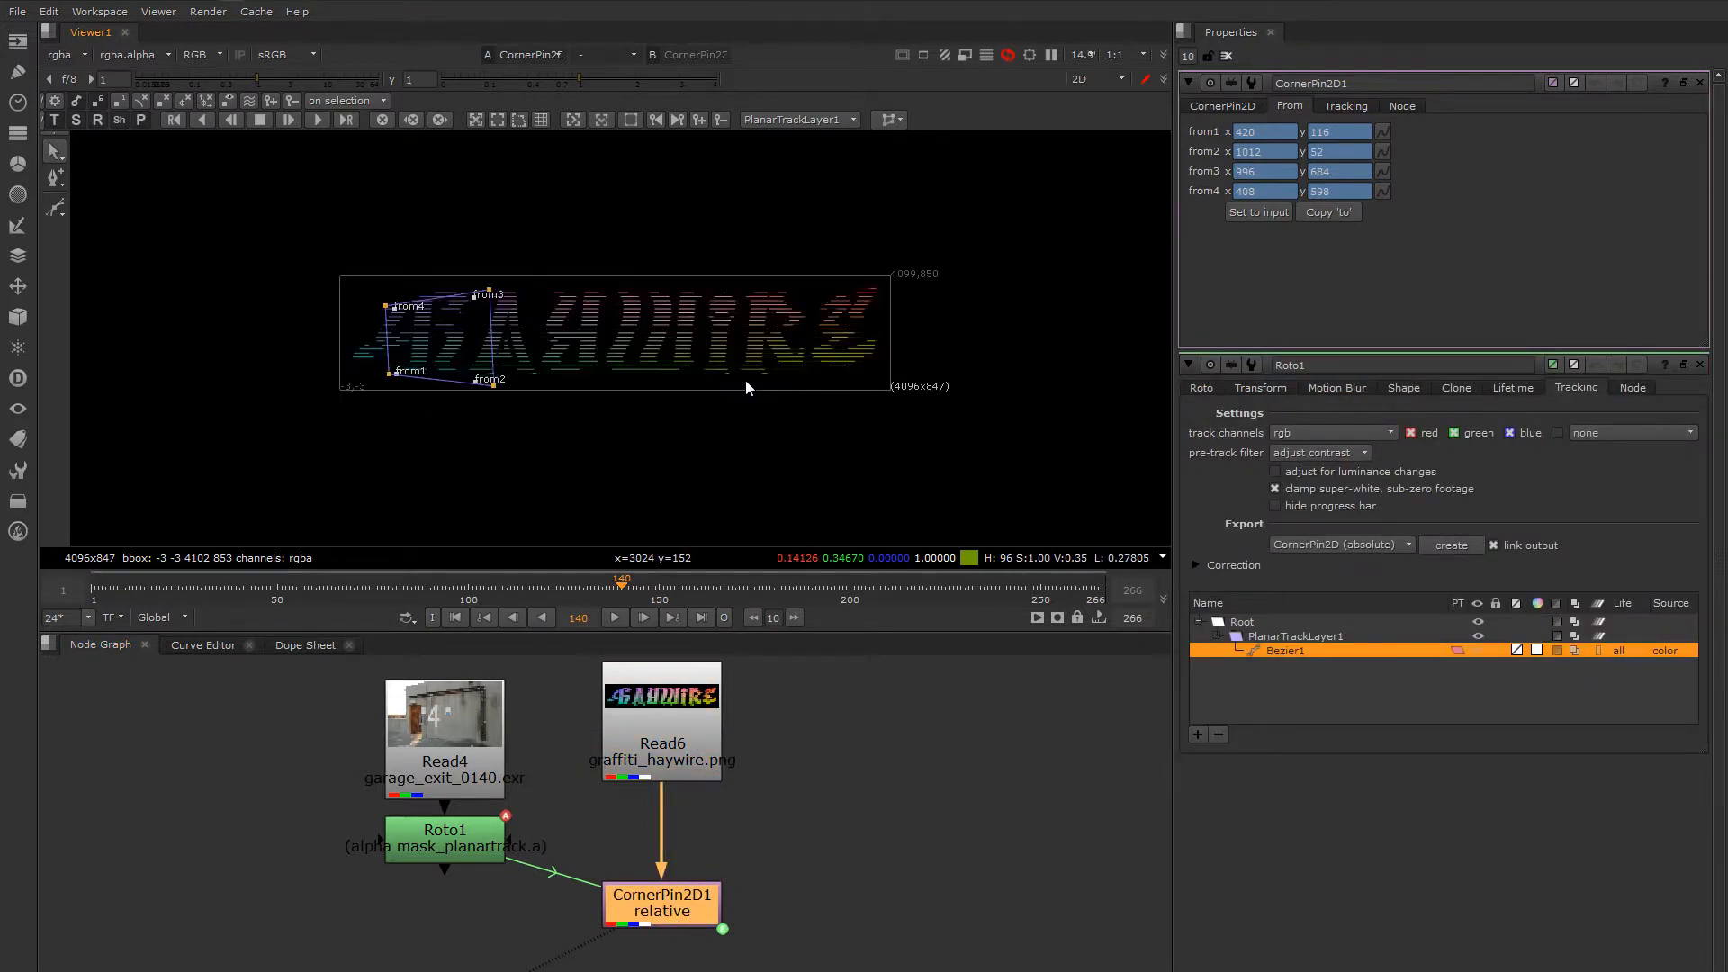
middle_click_drag(754, 795, 844, 713)
left_click_drag(557, 932, 952, 935)
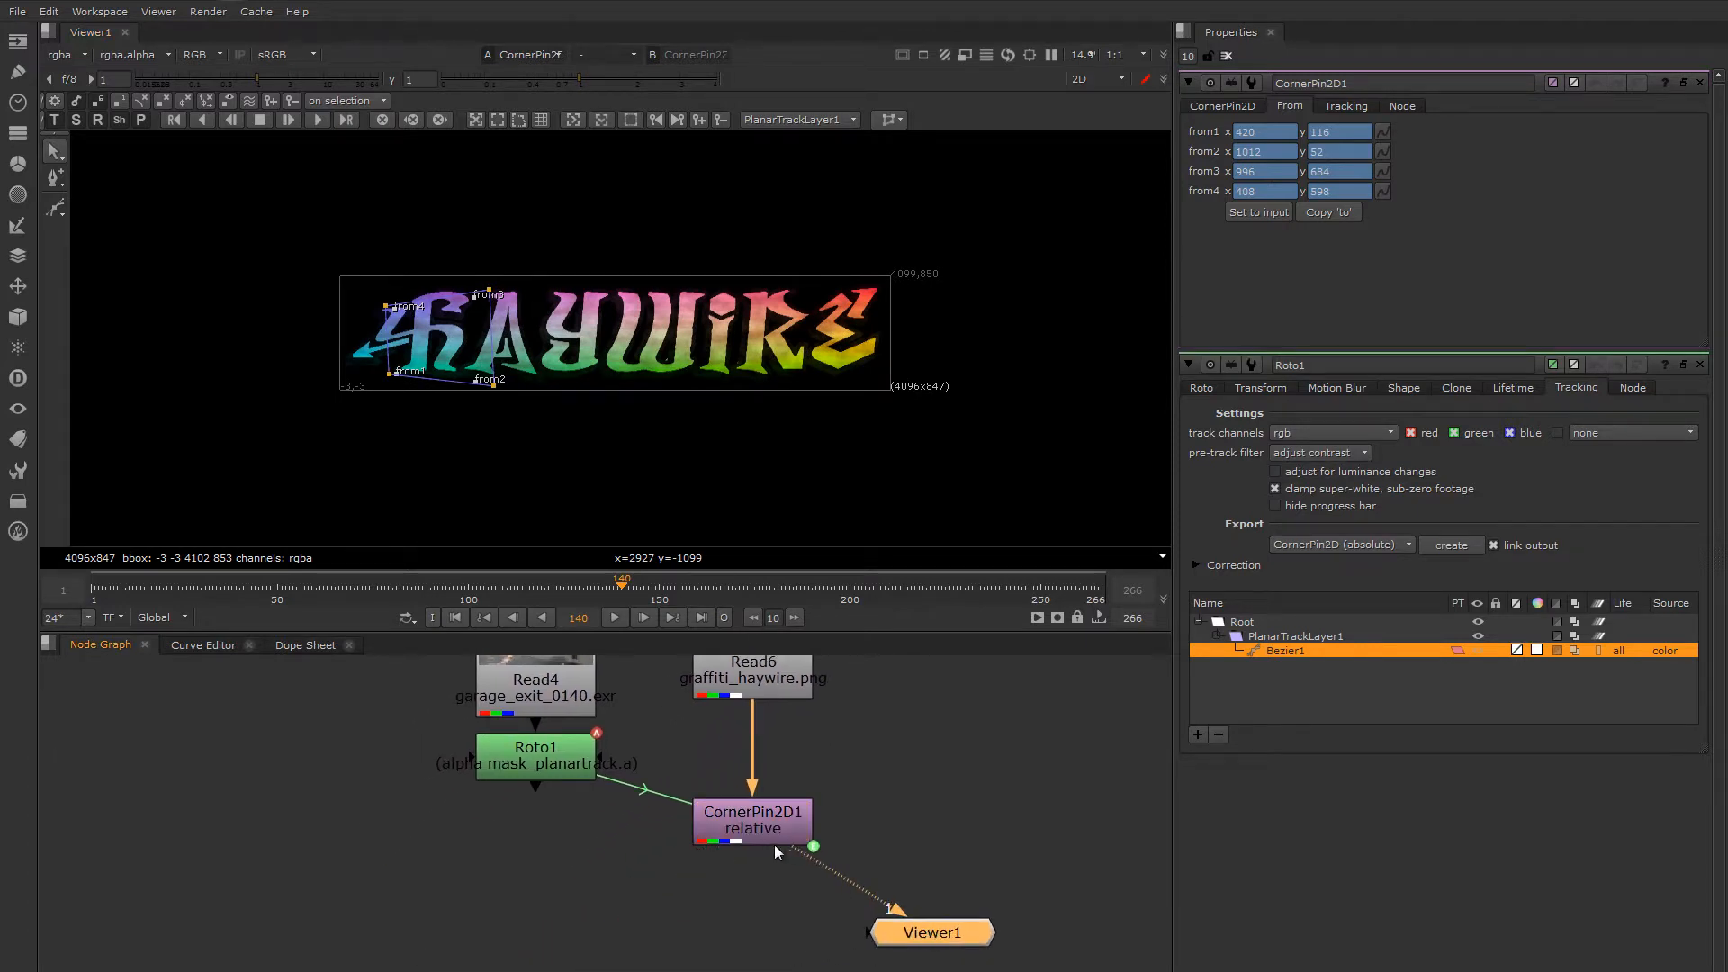
Merge the relative corner pin's output over Roto1's output and place the Merge node below Roto1.
left_click(774, 841)
left_click(554, 772, "shift")
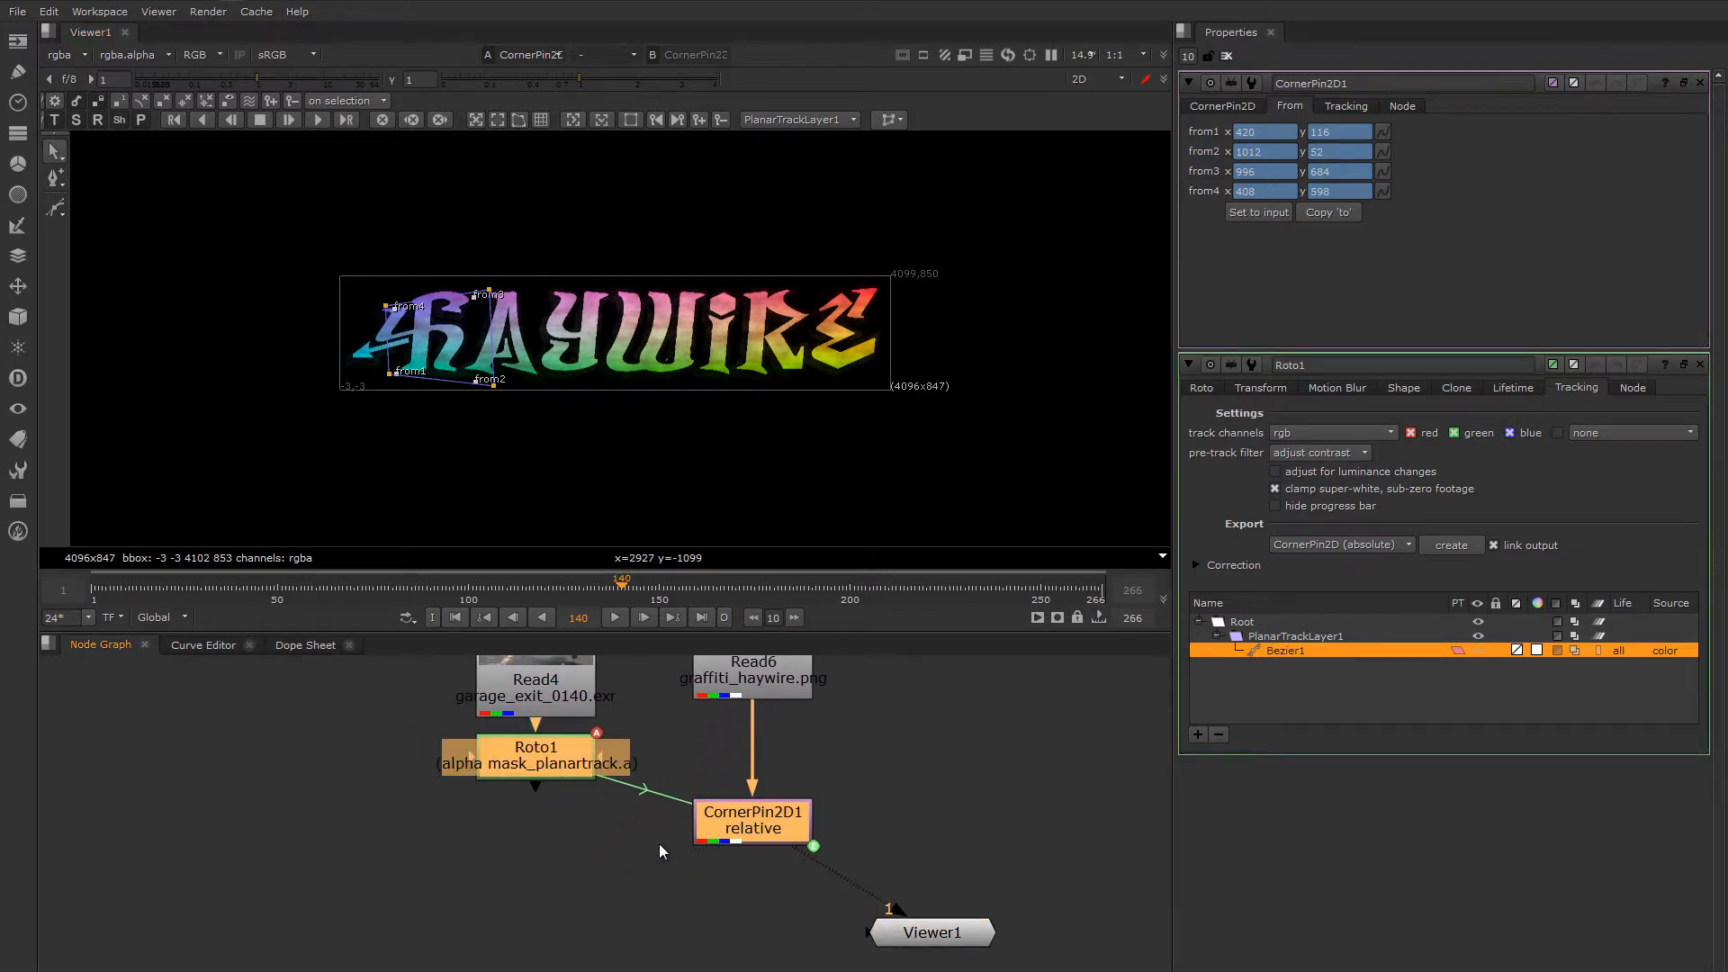
key("m")
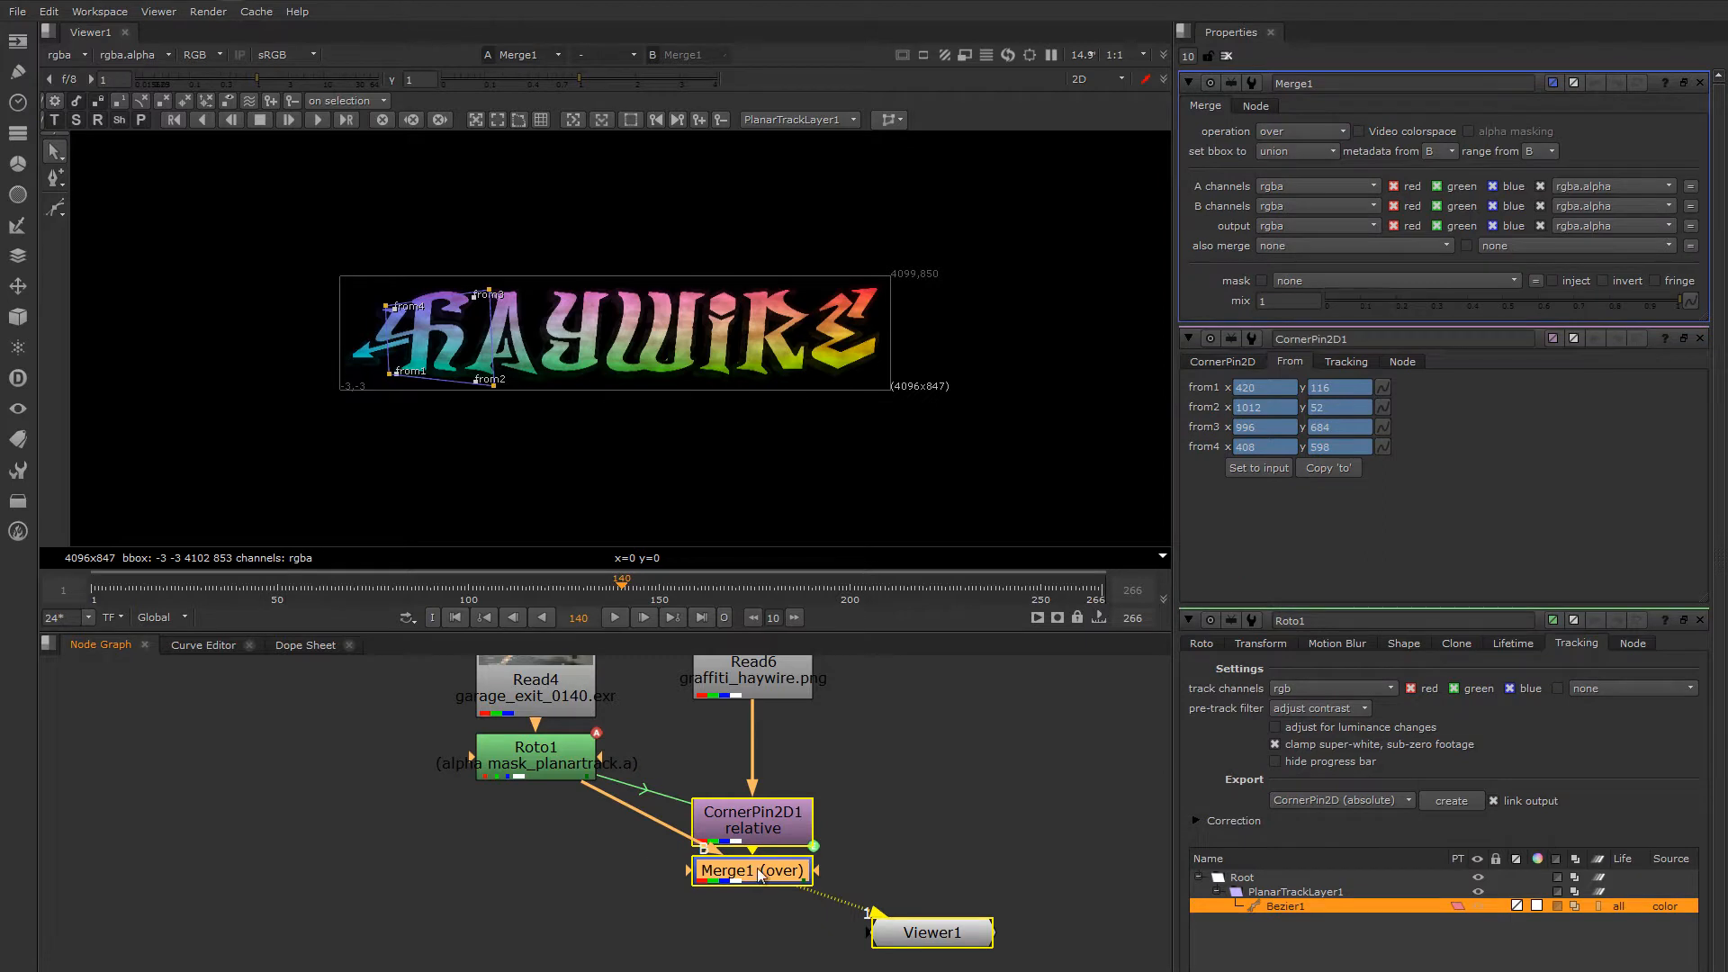
left_click_drag(737, 879, 566, 901)
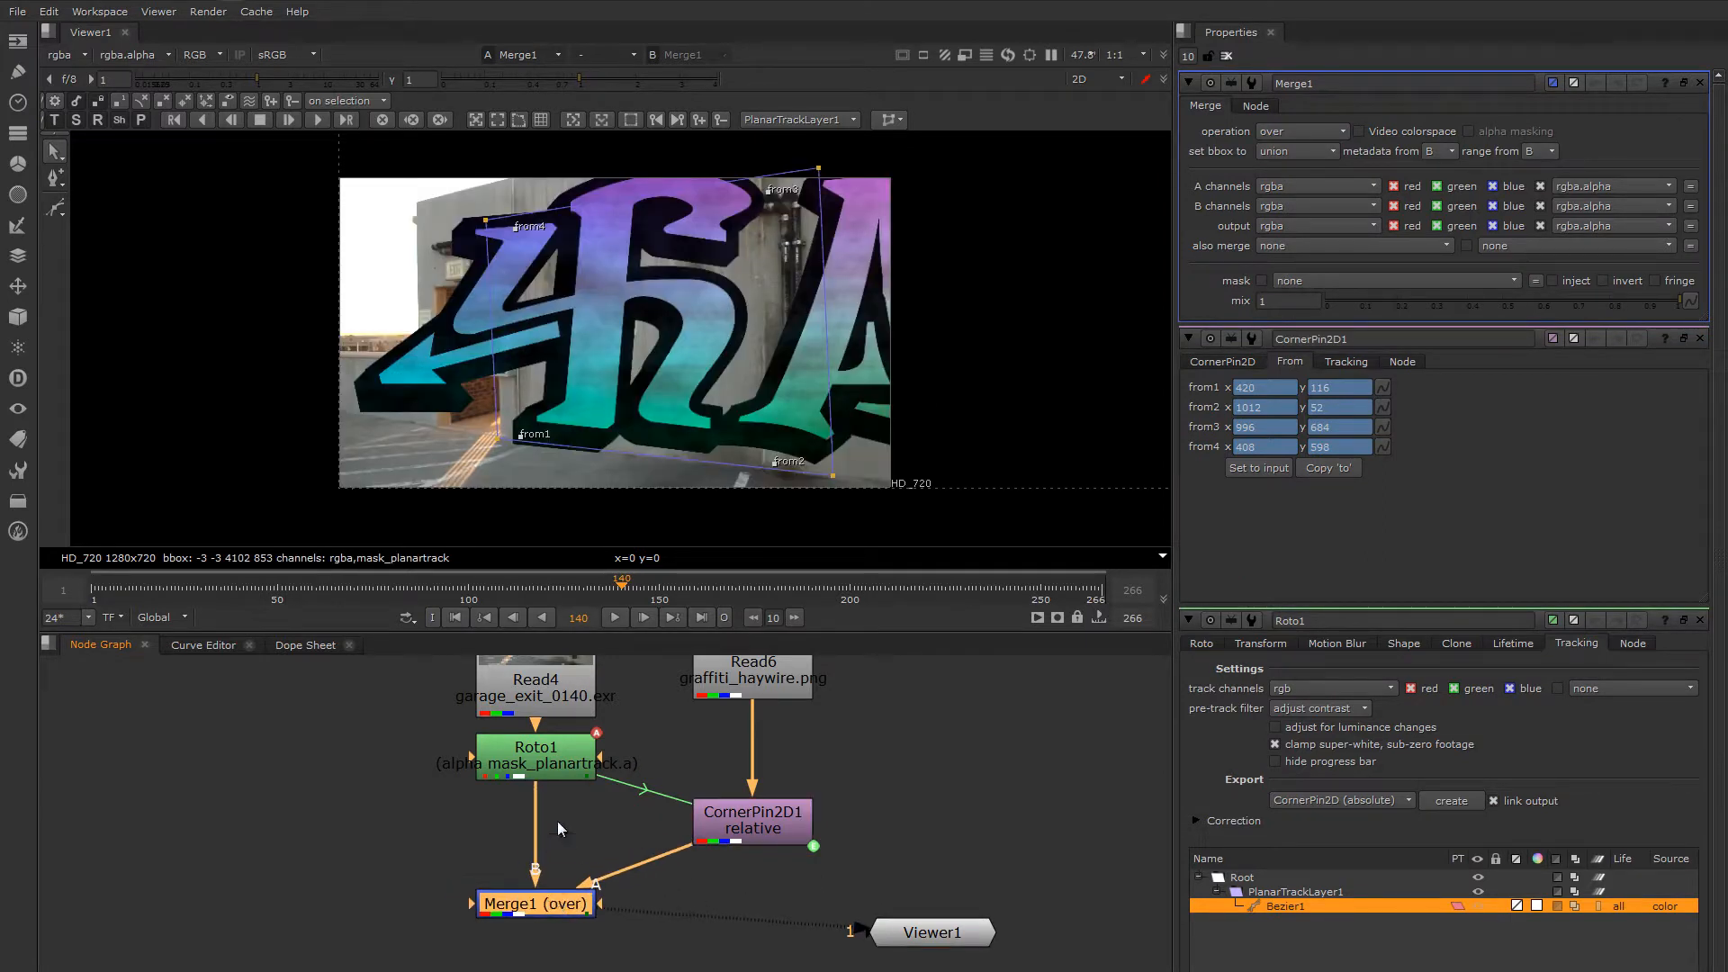
Take Roto1 out of the merge's background branch, place it beside the garage Read node, and close all node properties.
left_click_drag(553, 759, 543, 681)
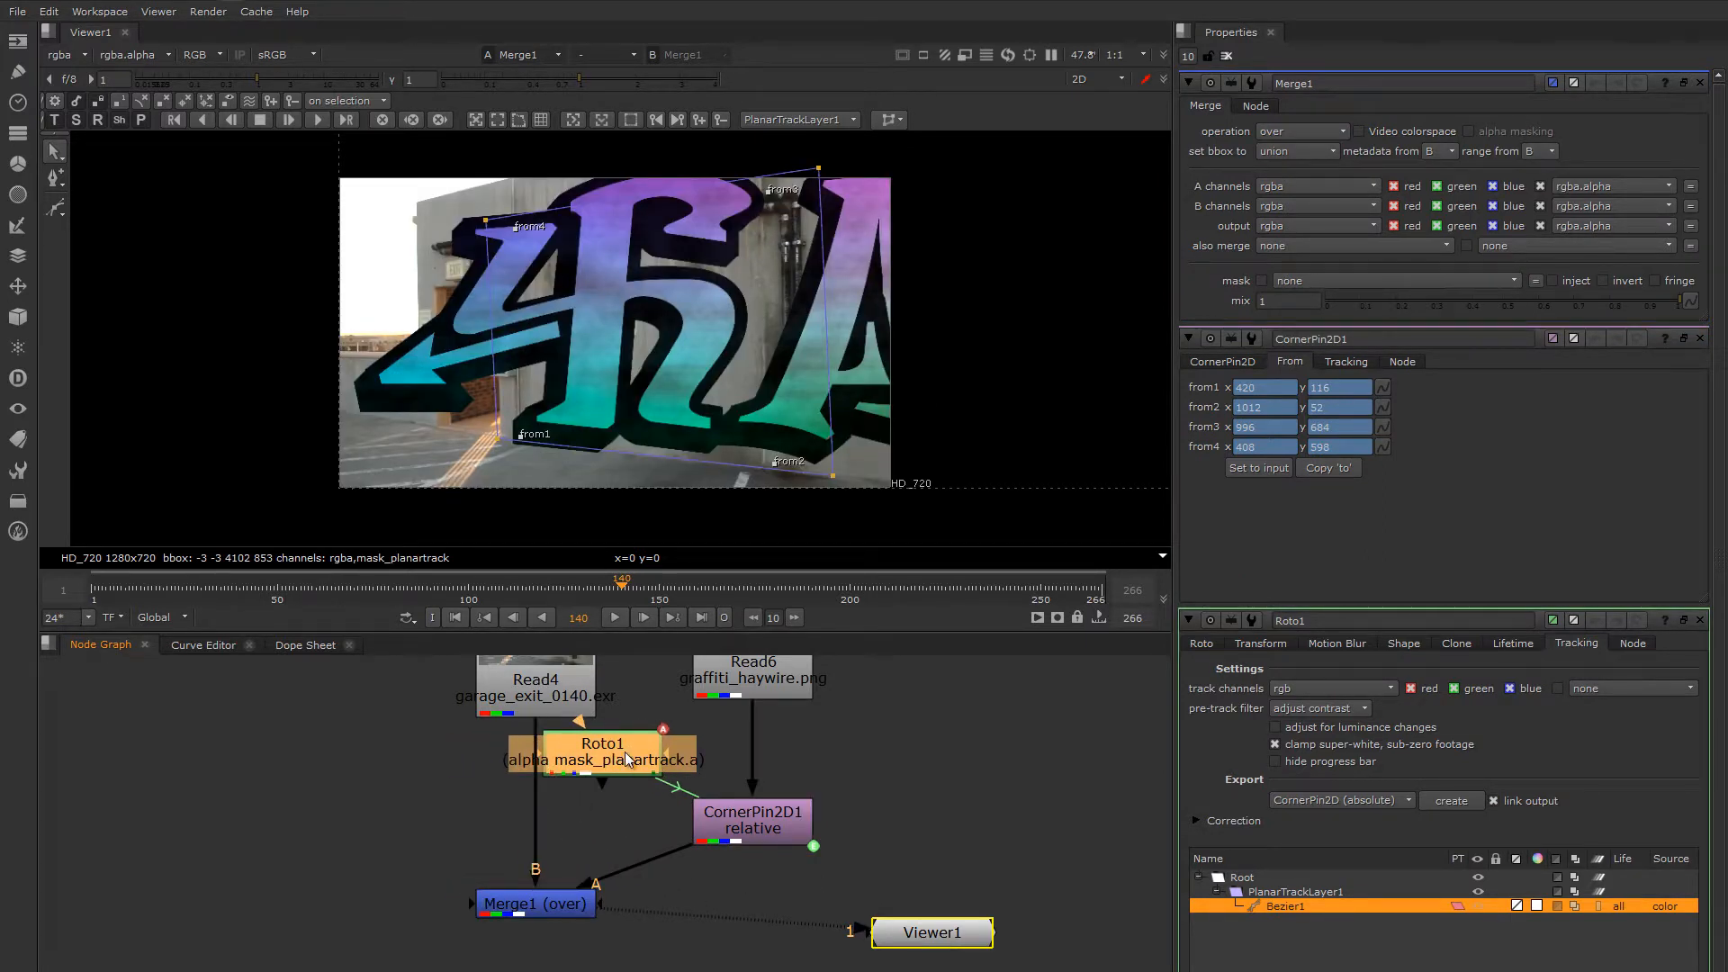
left_click_drag(626, 758, 424, 688)
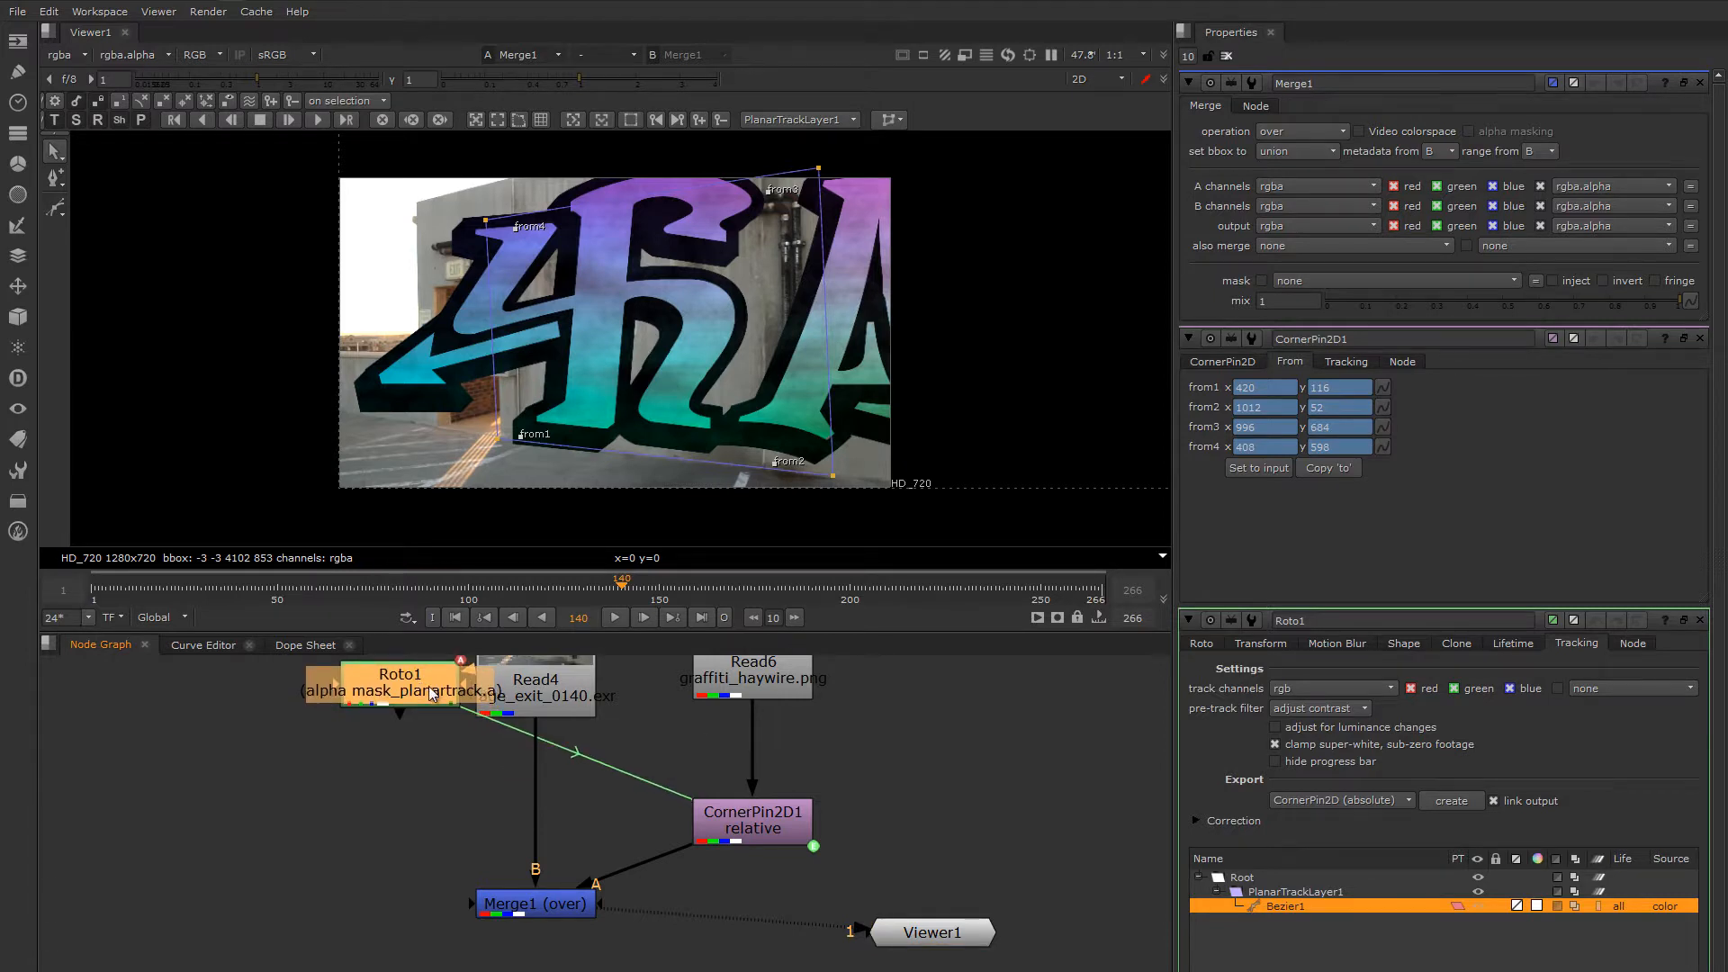
middle_click_drag(482, 799, 581, 851)
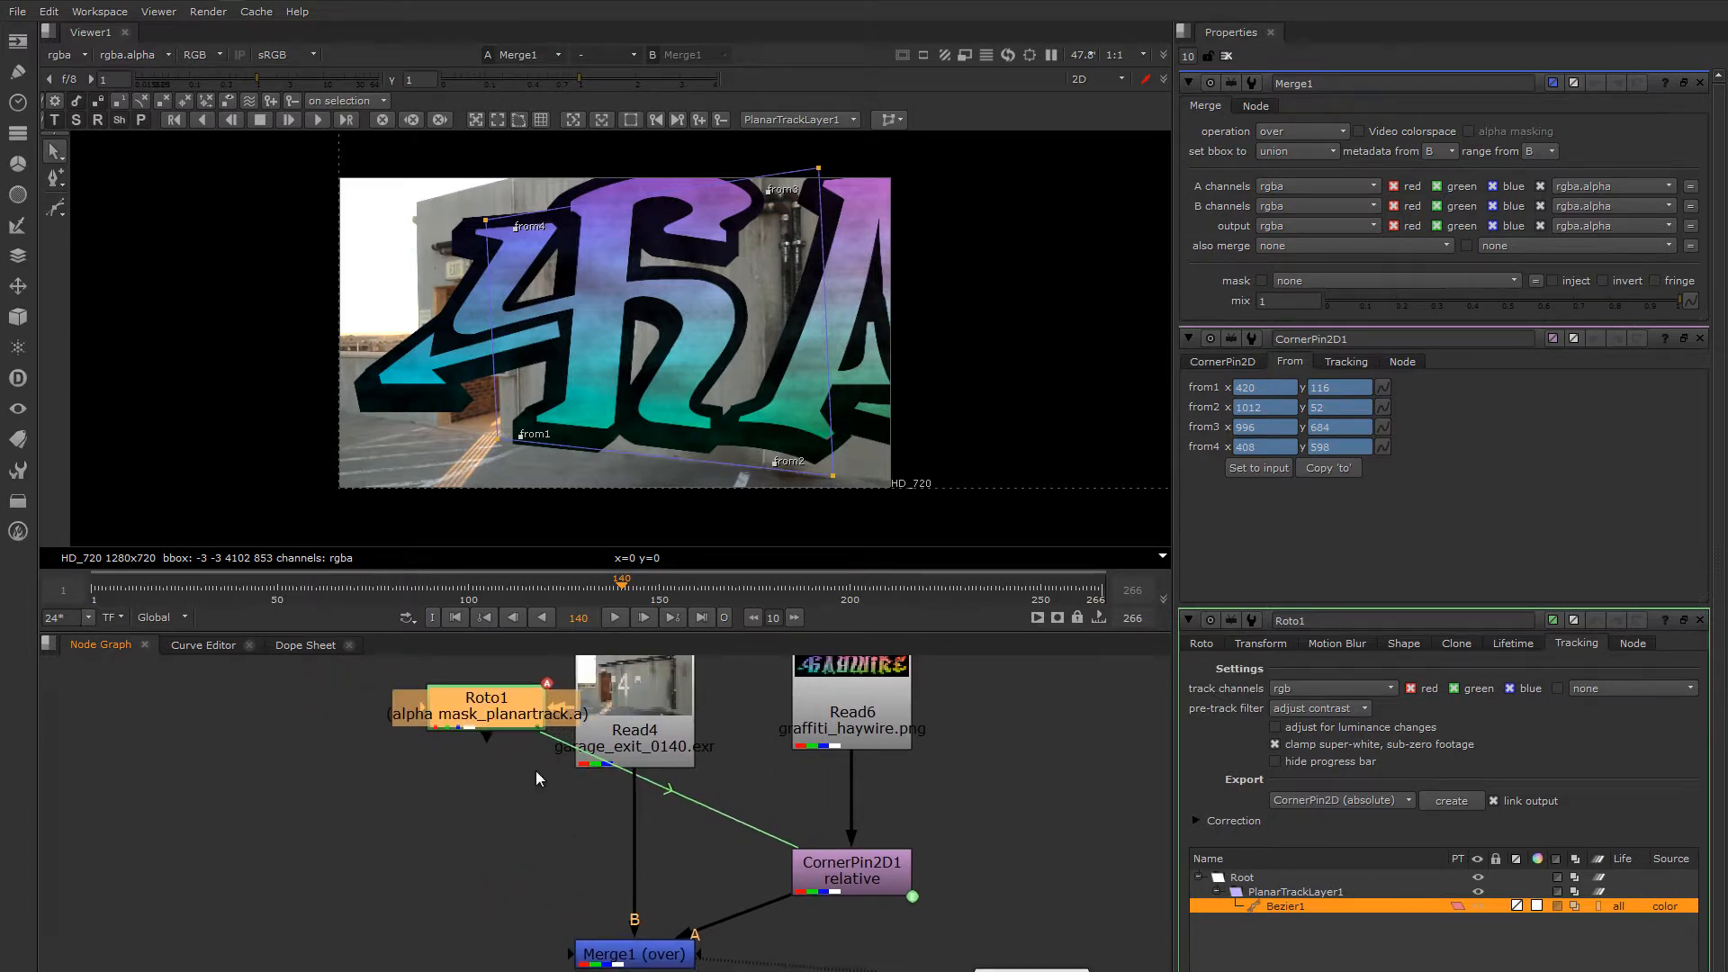
middle_click_drag(536, 770, 486, 725)
left_click(592, 891)
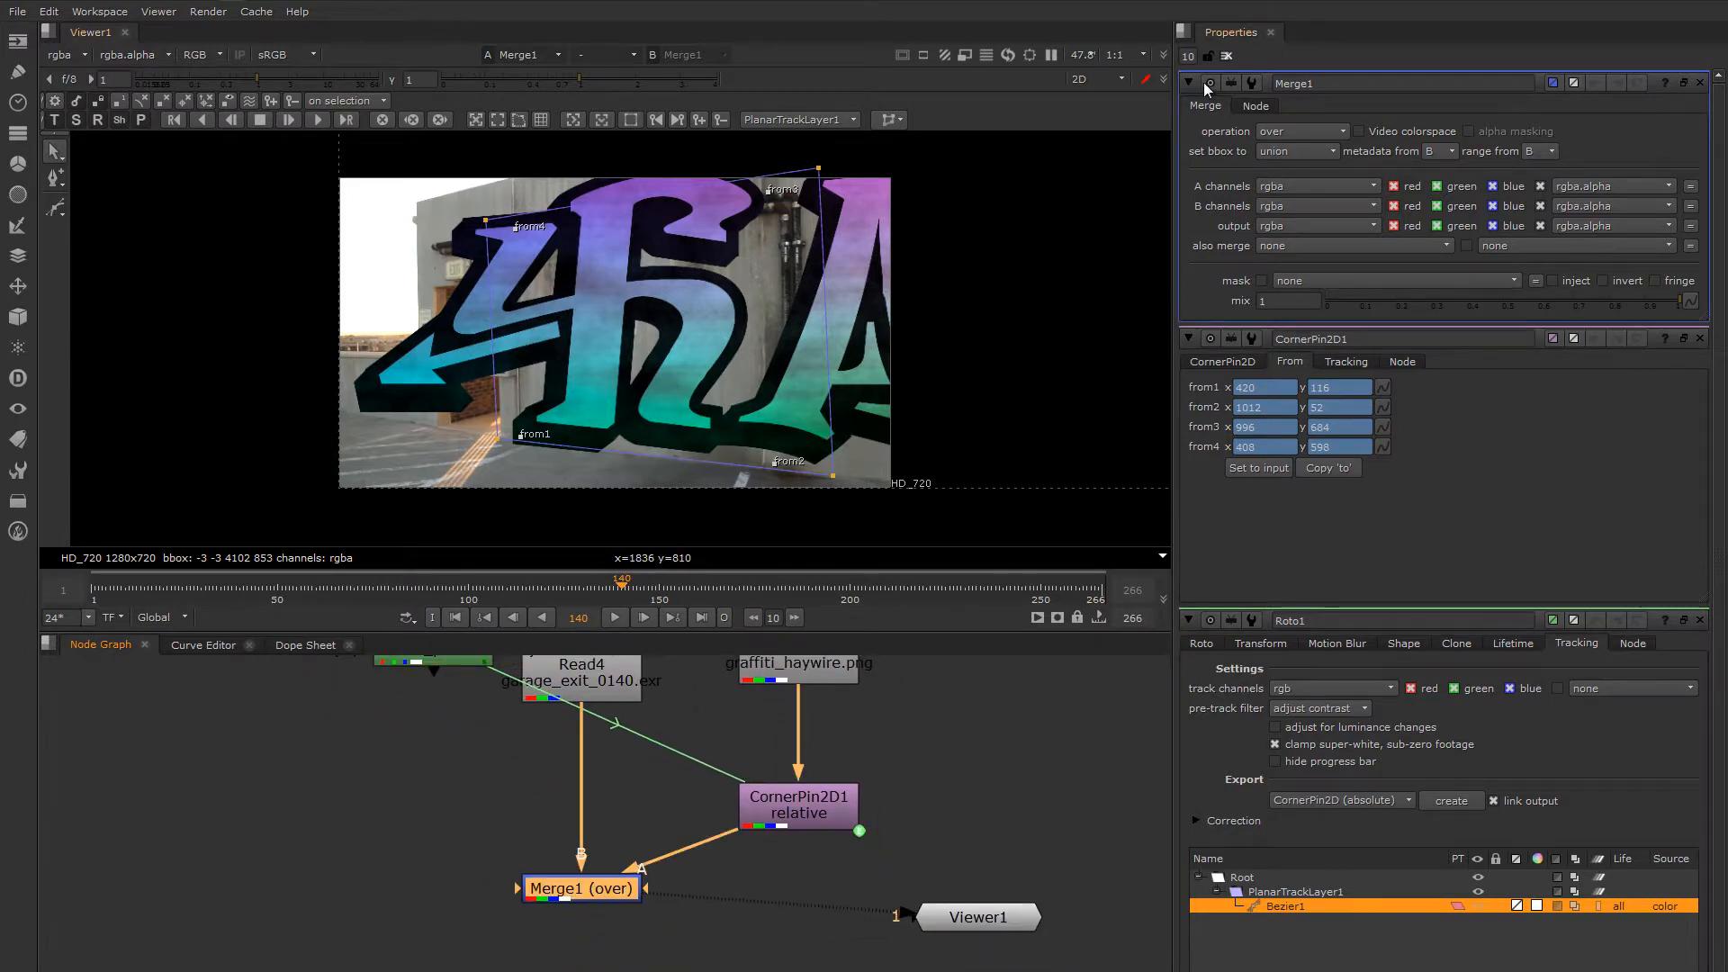
left_click(1227, 56)
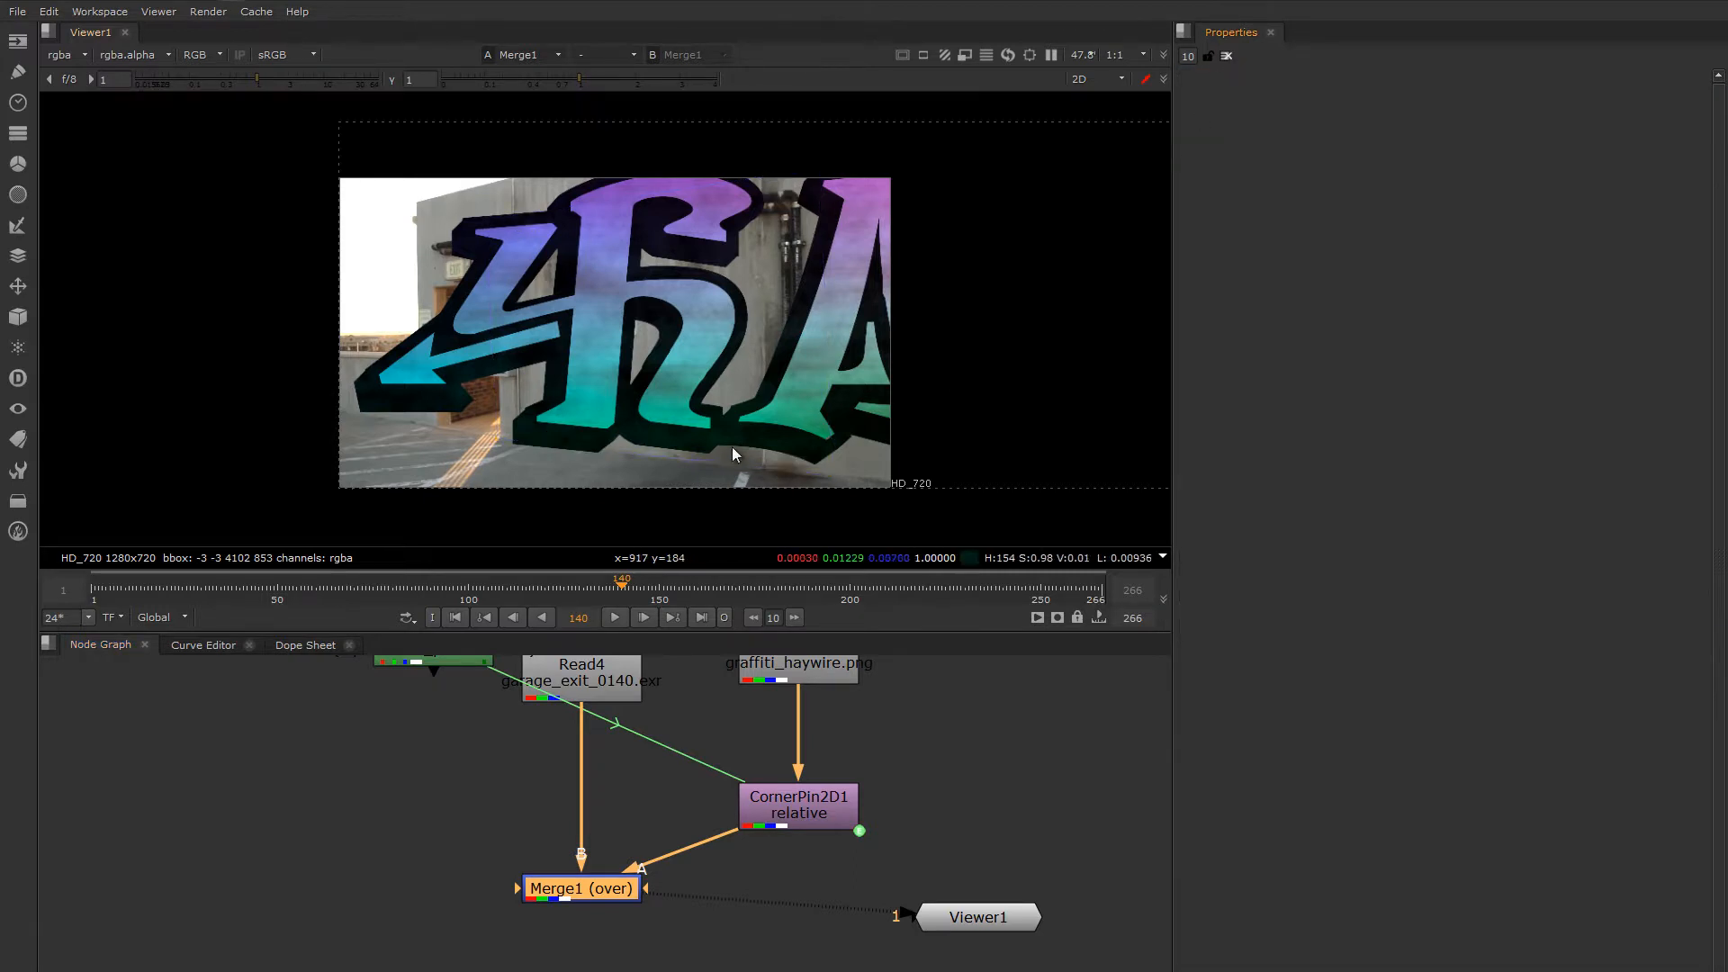
scroll(738, 360, "down", 3)
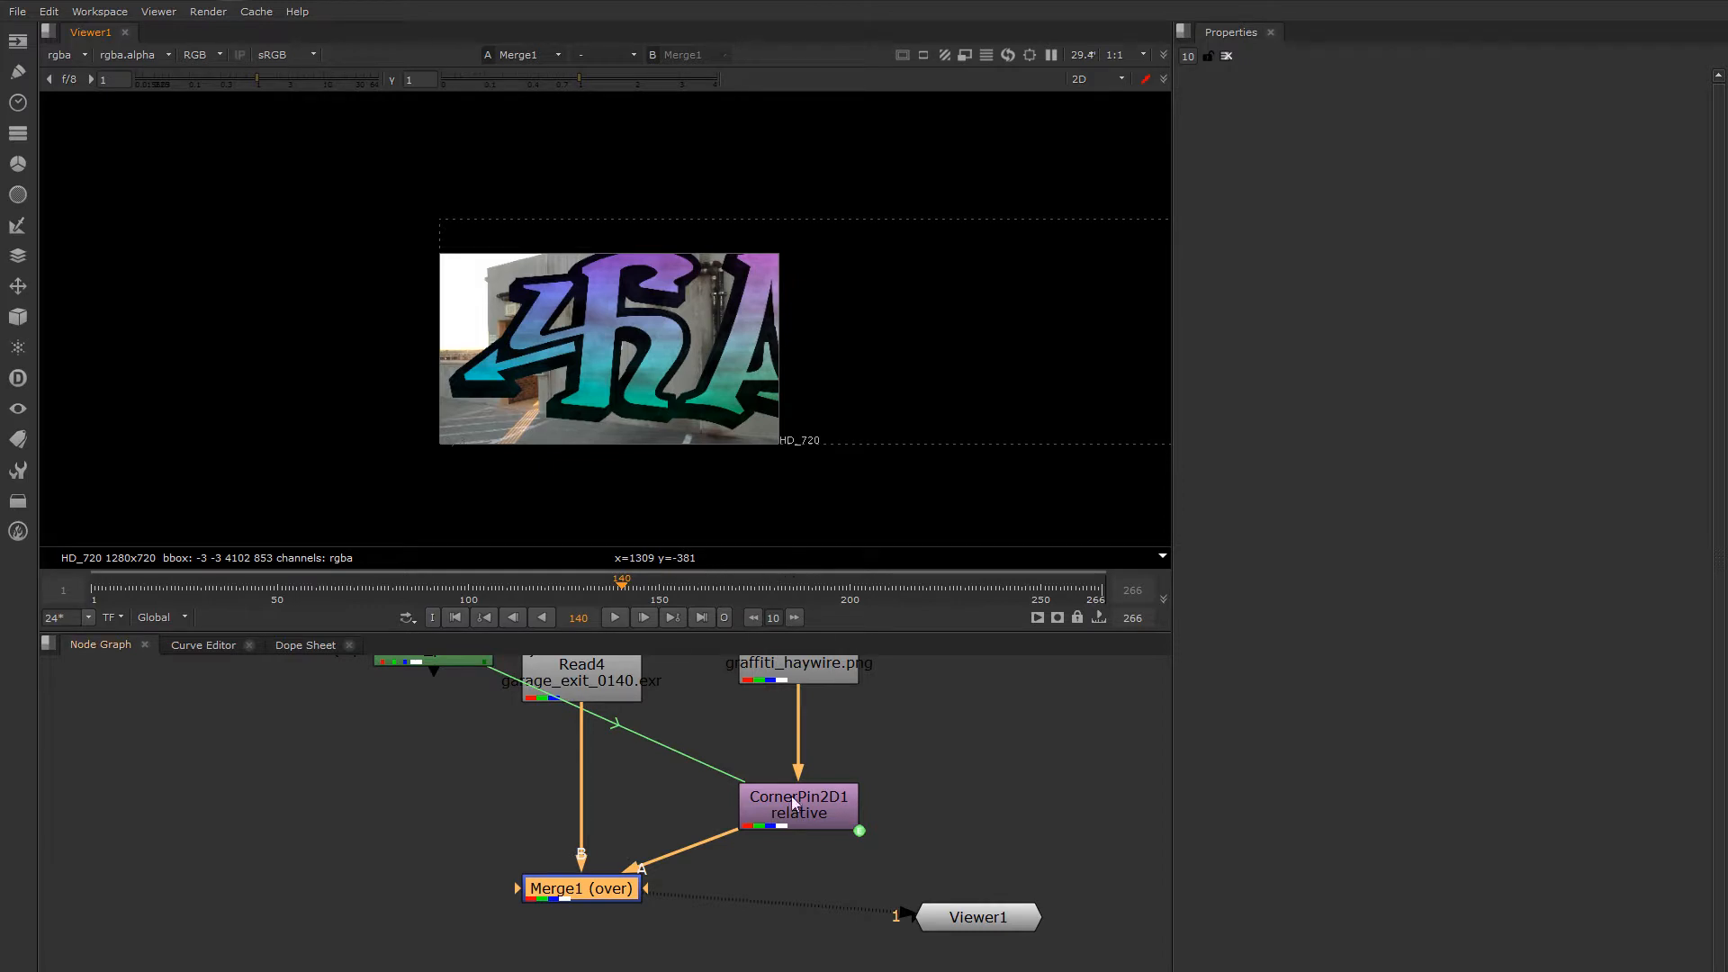
Export an absolute CornerPin2D from Bezier1 in Roto1 and place it beside the relative corner pin.
middle_click_drag(891, 799, 765, 804)
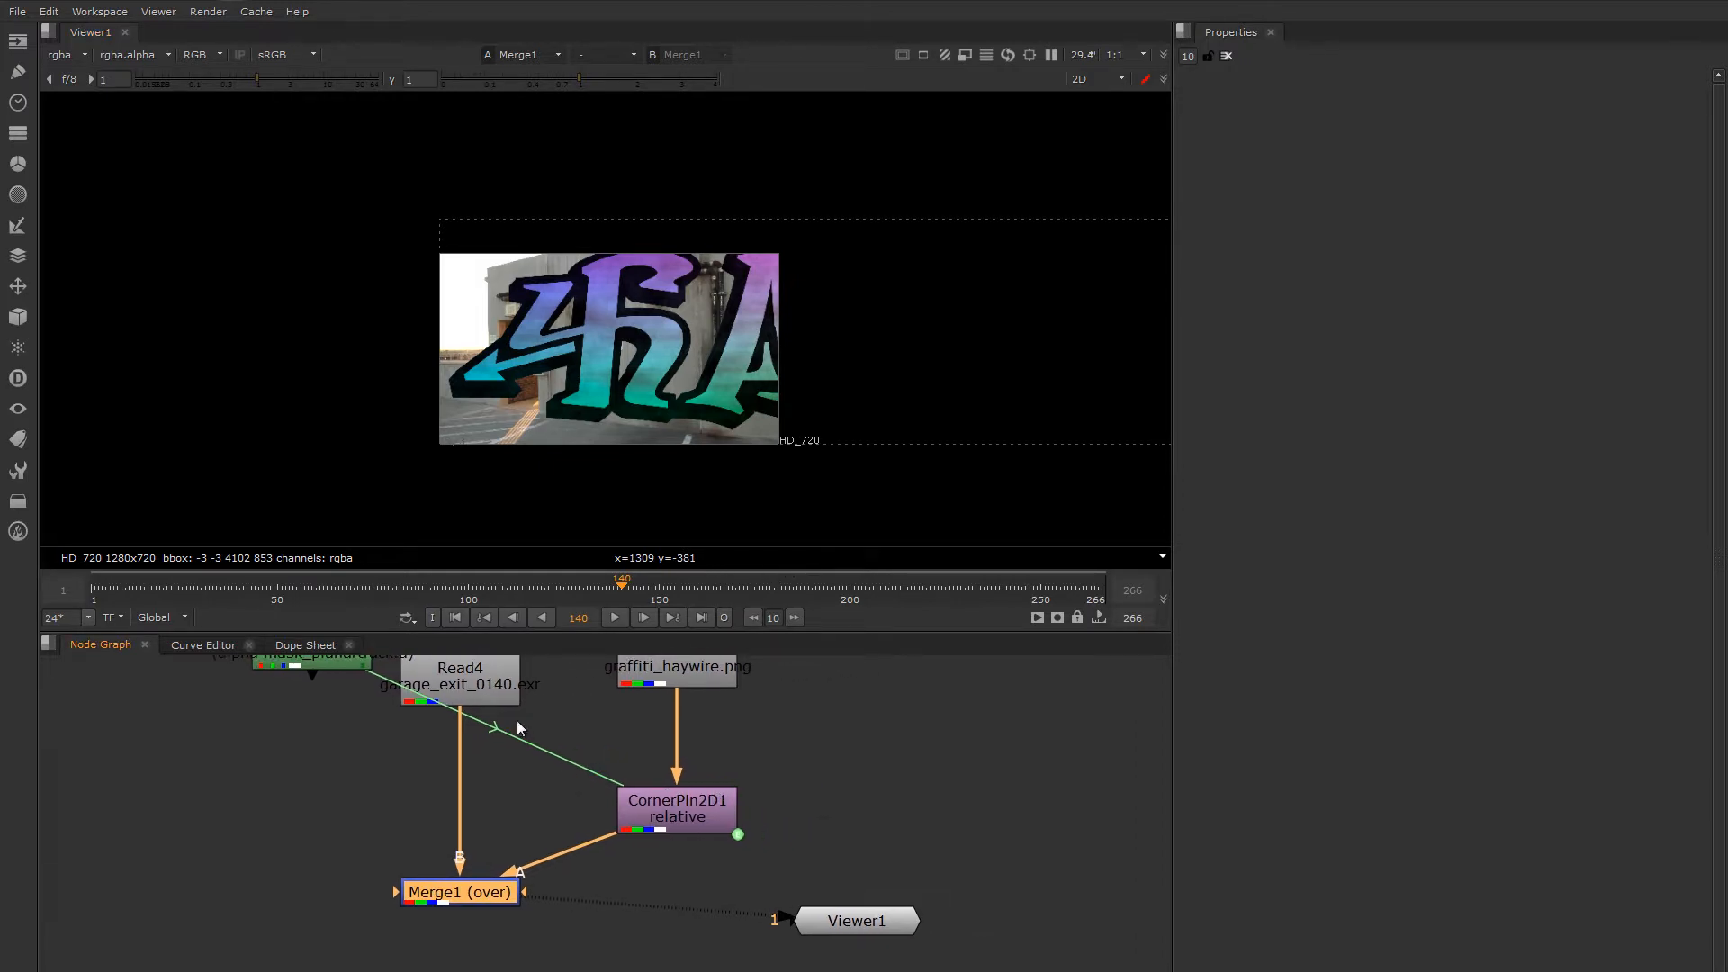
middle_click_drag(519, 727, 597, 763)
double_click(396, 678)
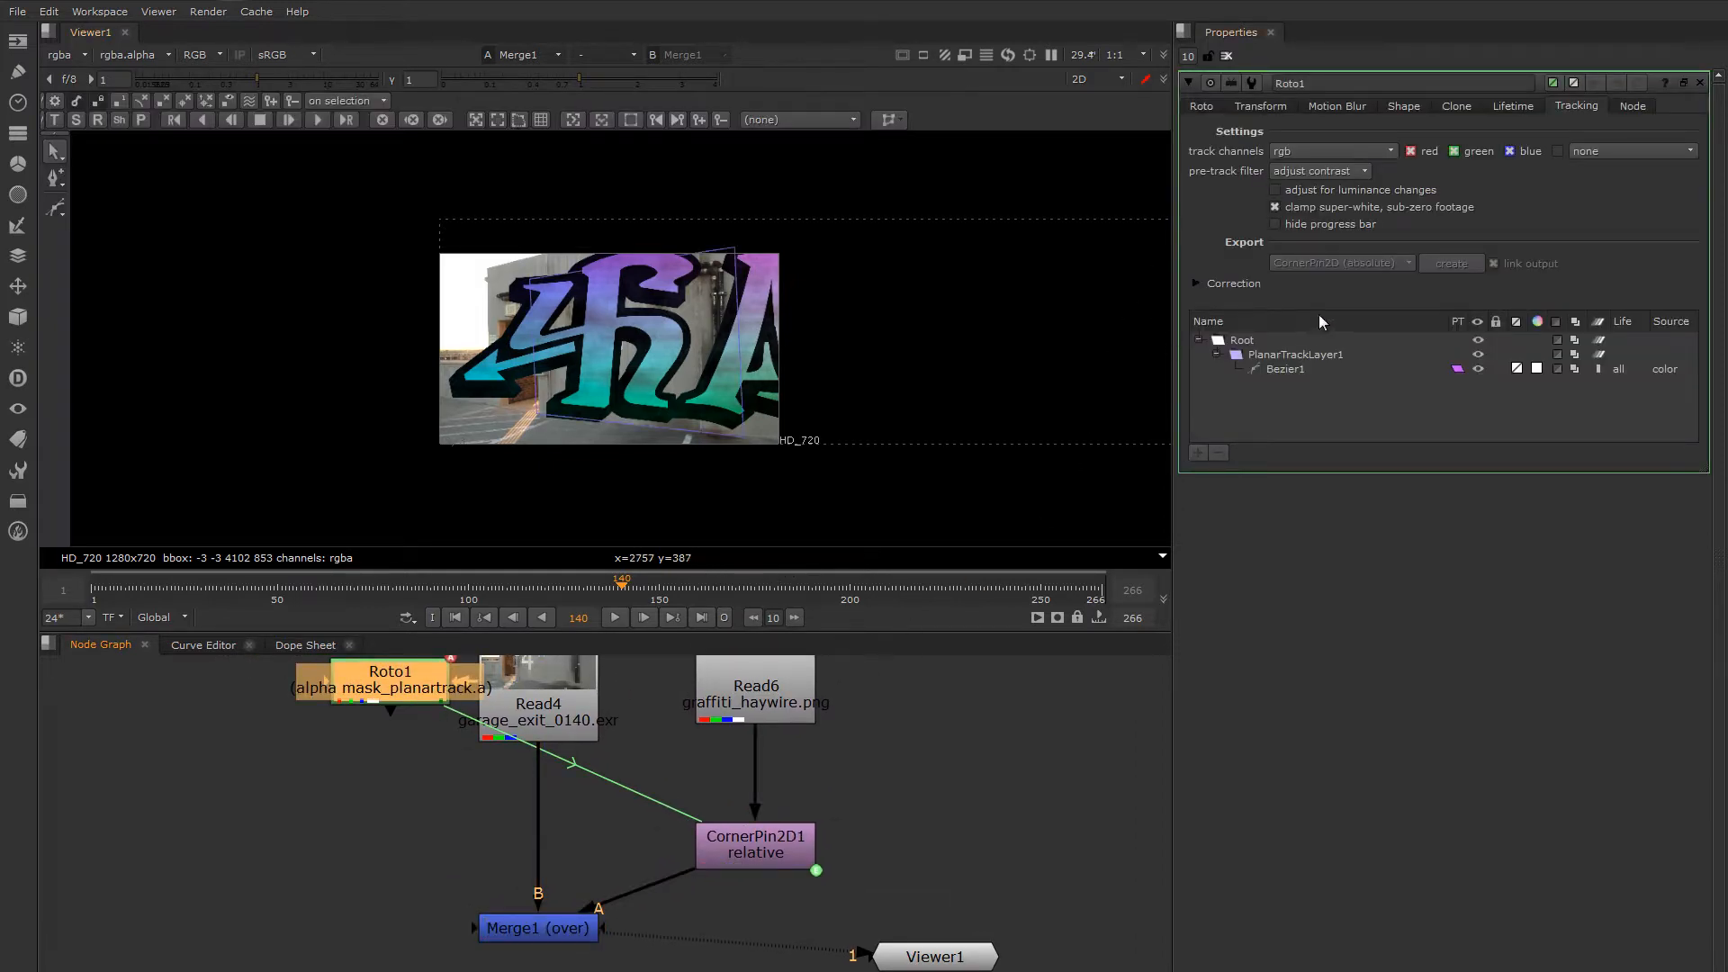
left_click(1271, 369)
left_click(1449, 264)
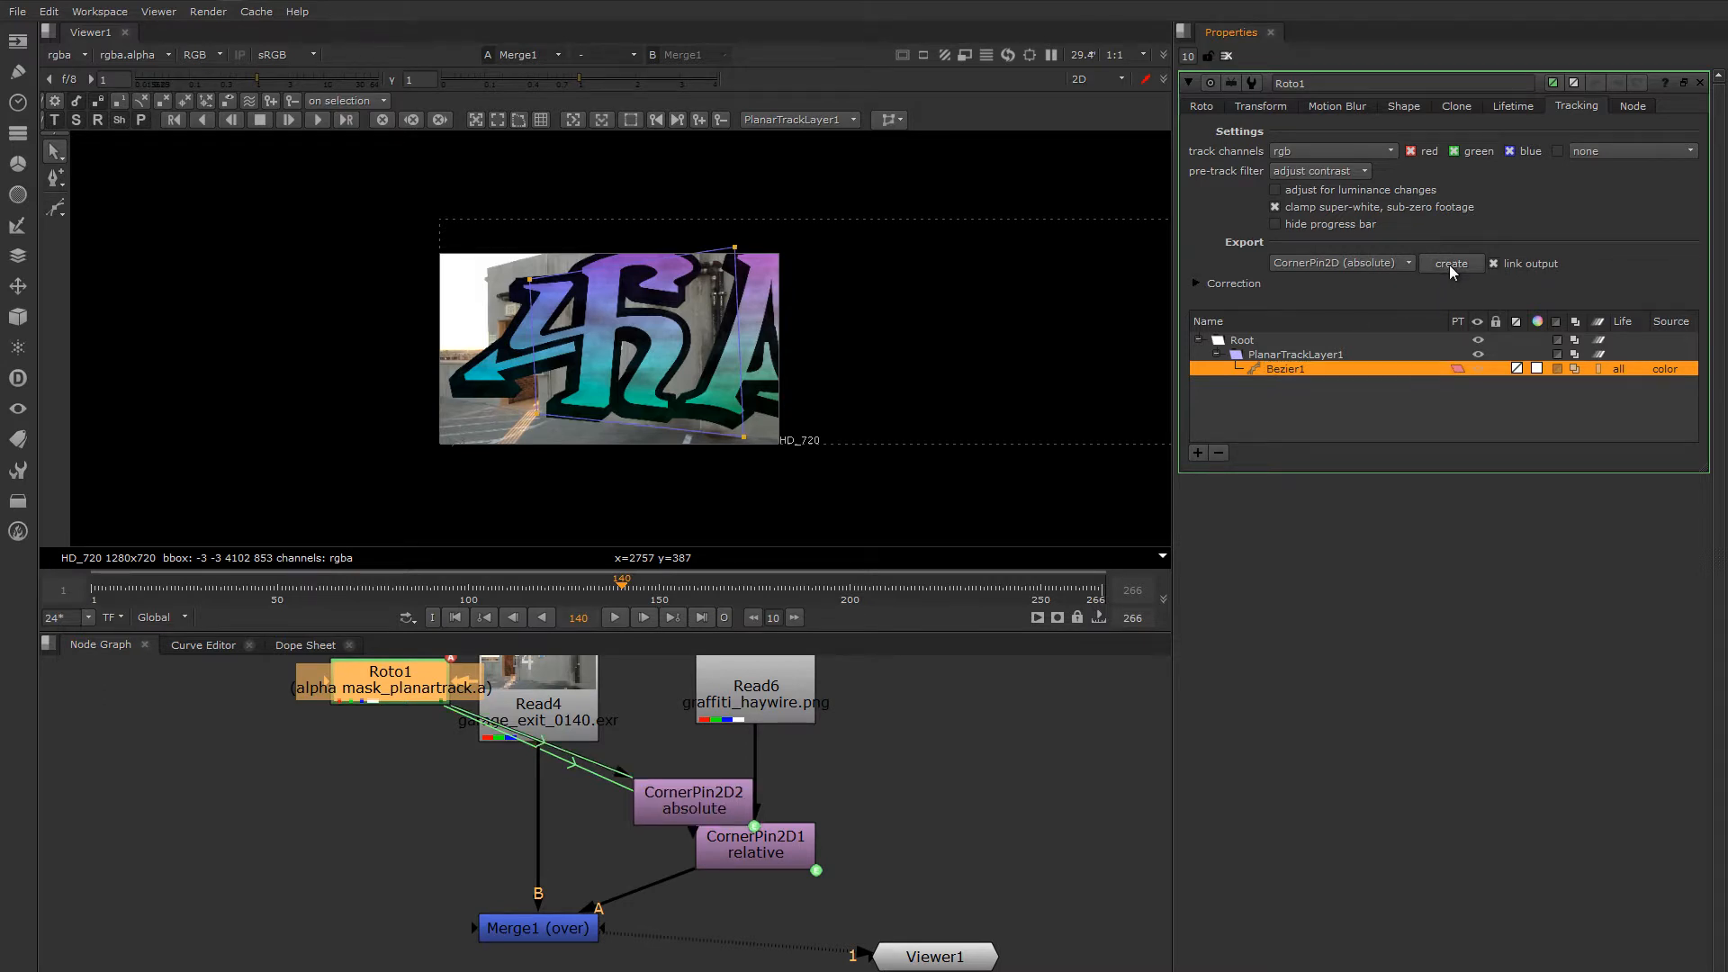
left_click_drag(747, 823, 943, 814)
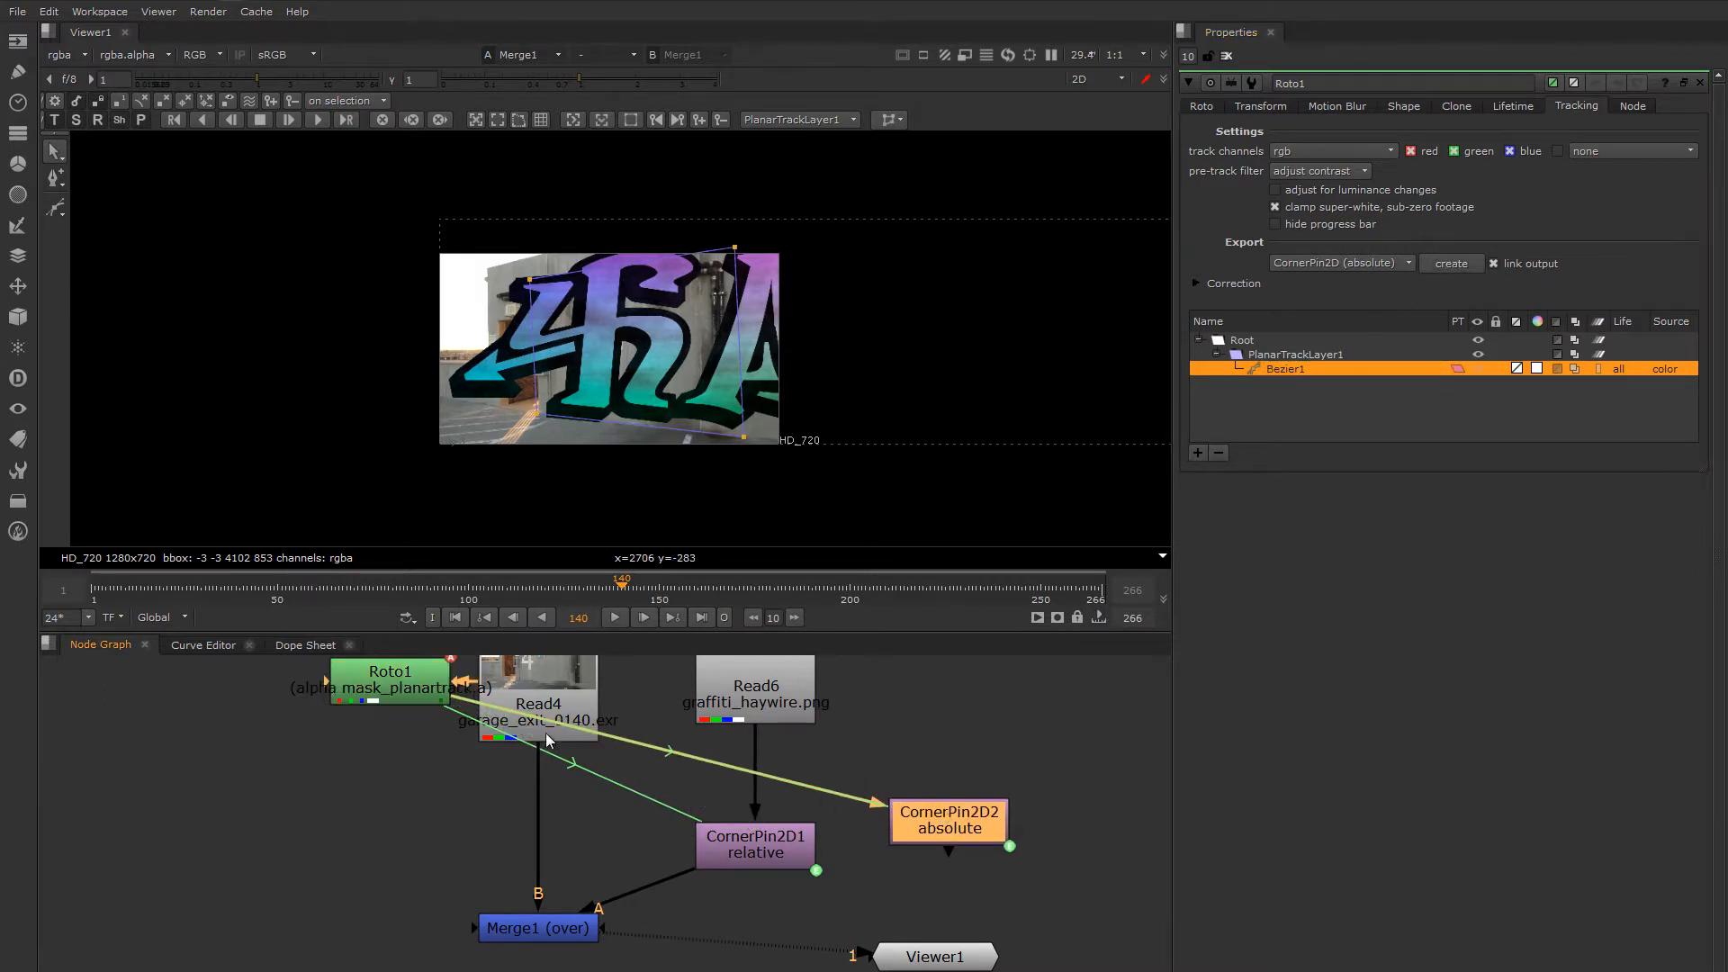
Compare the absolute corner pin on the graffiti in the merge with the relative one, and delete the absolute one.
left_click_drag(468, 708, 778, 713)
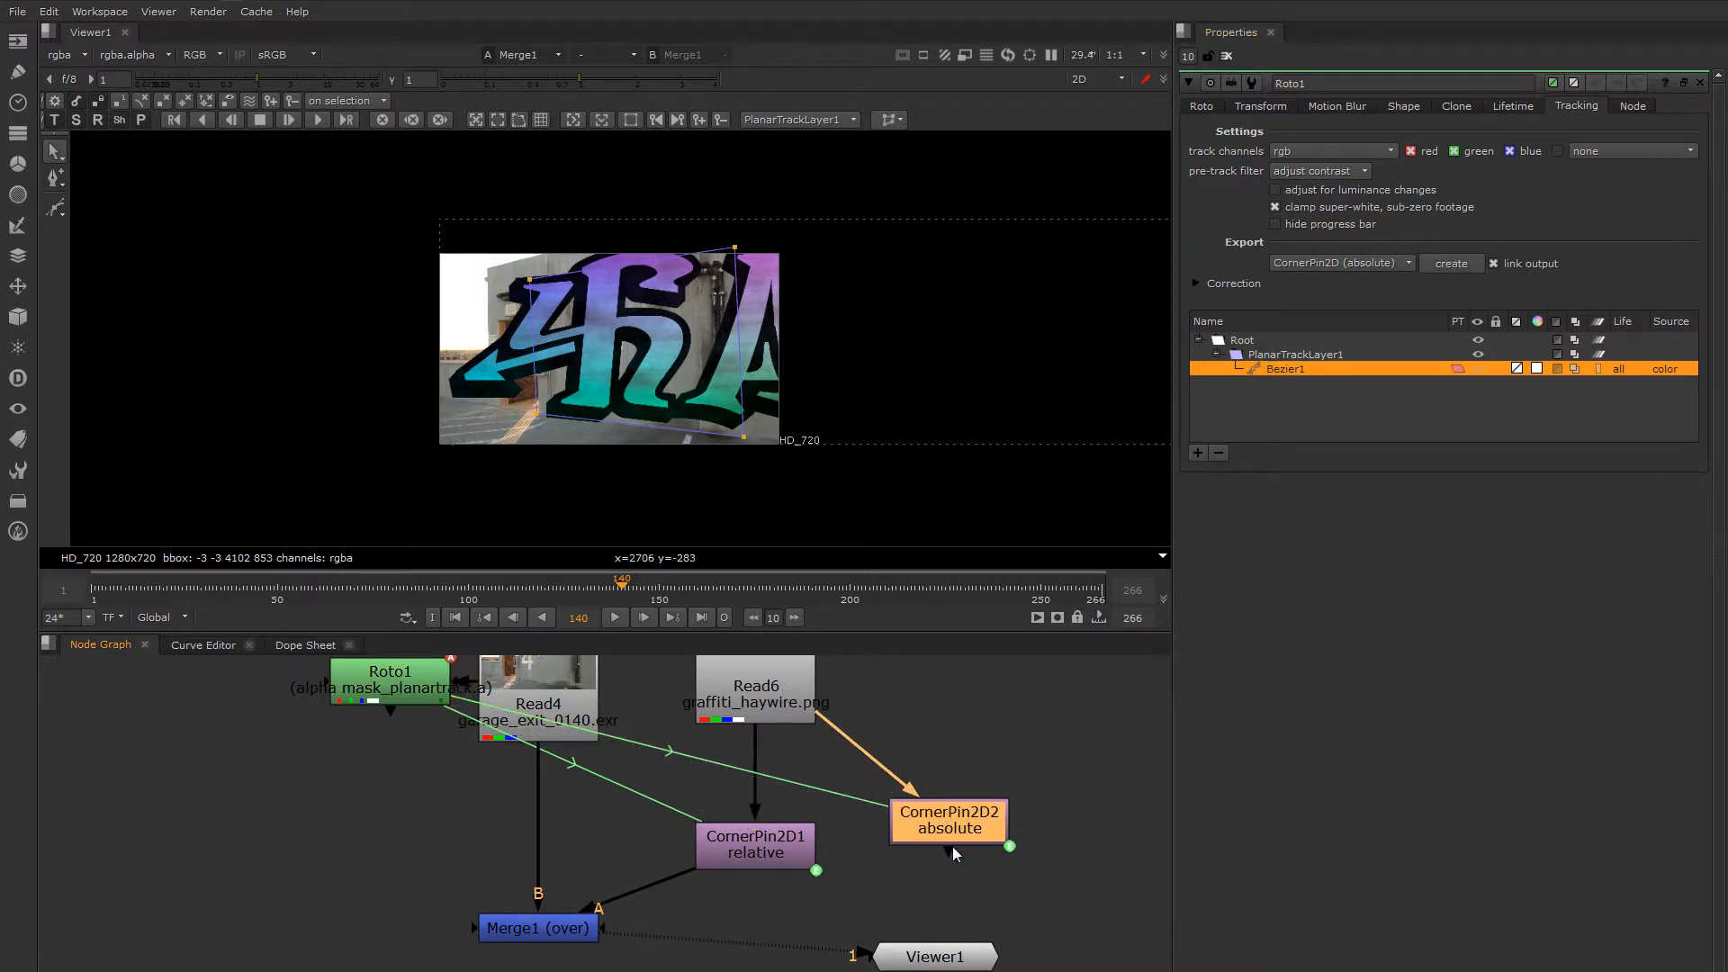
left_click_drag(667, 887, 938, 826)
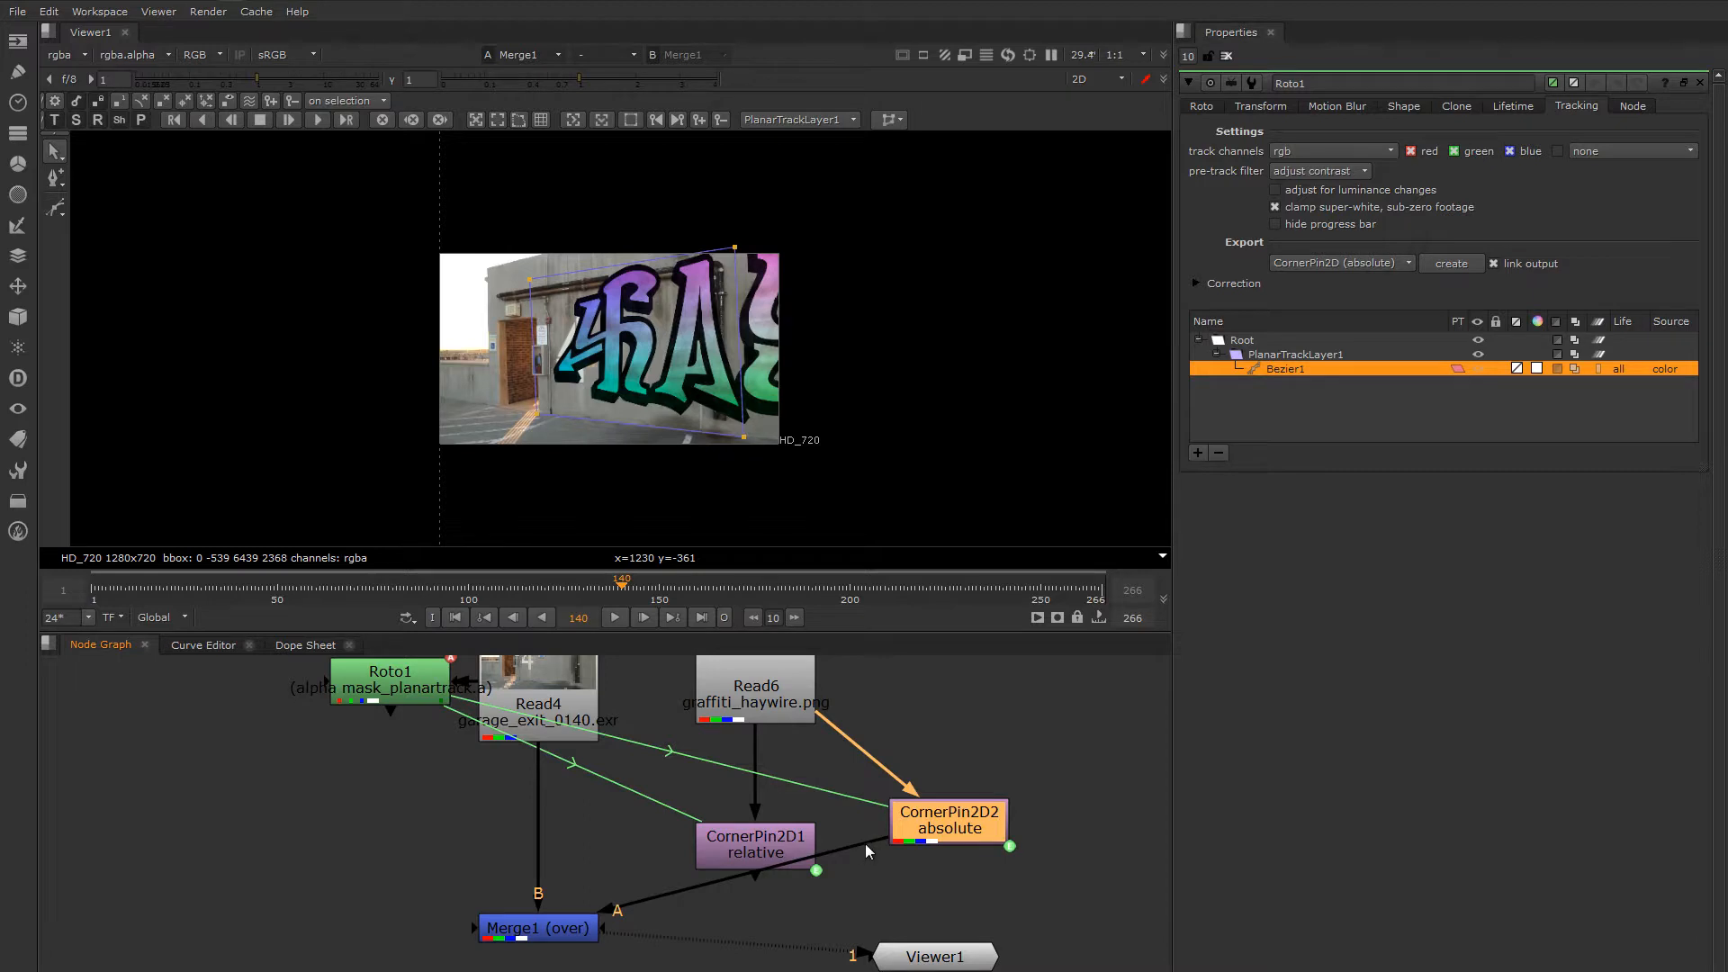
left_click_drag(866, 844, 767, 851)
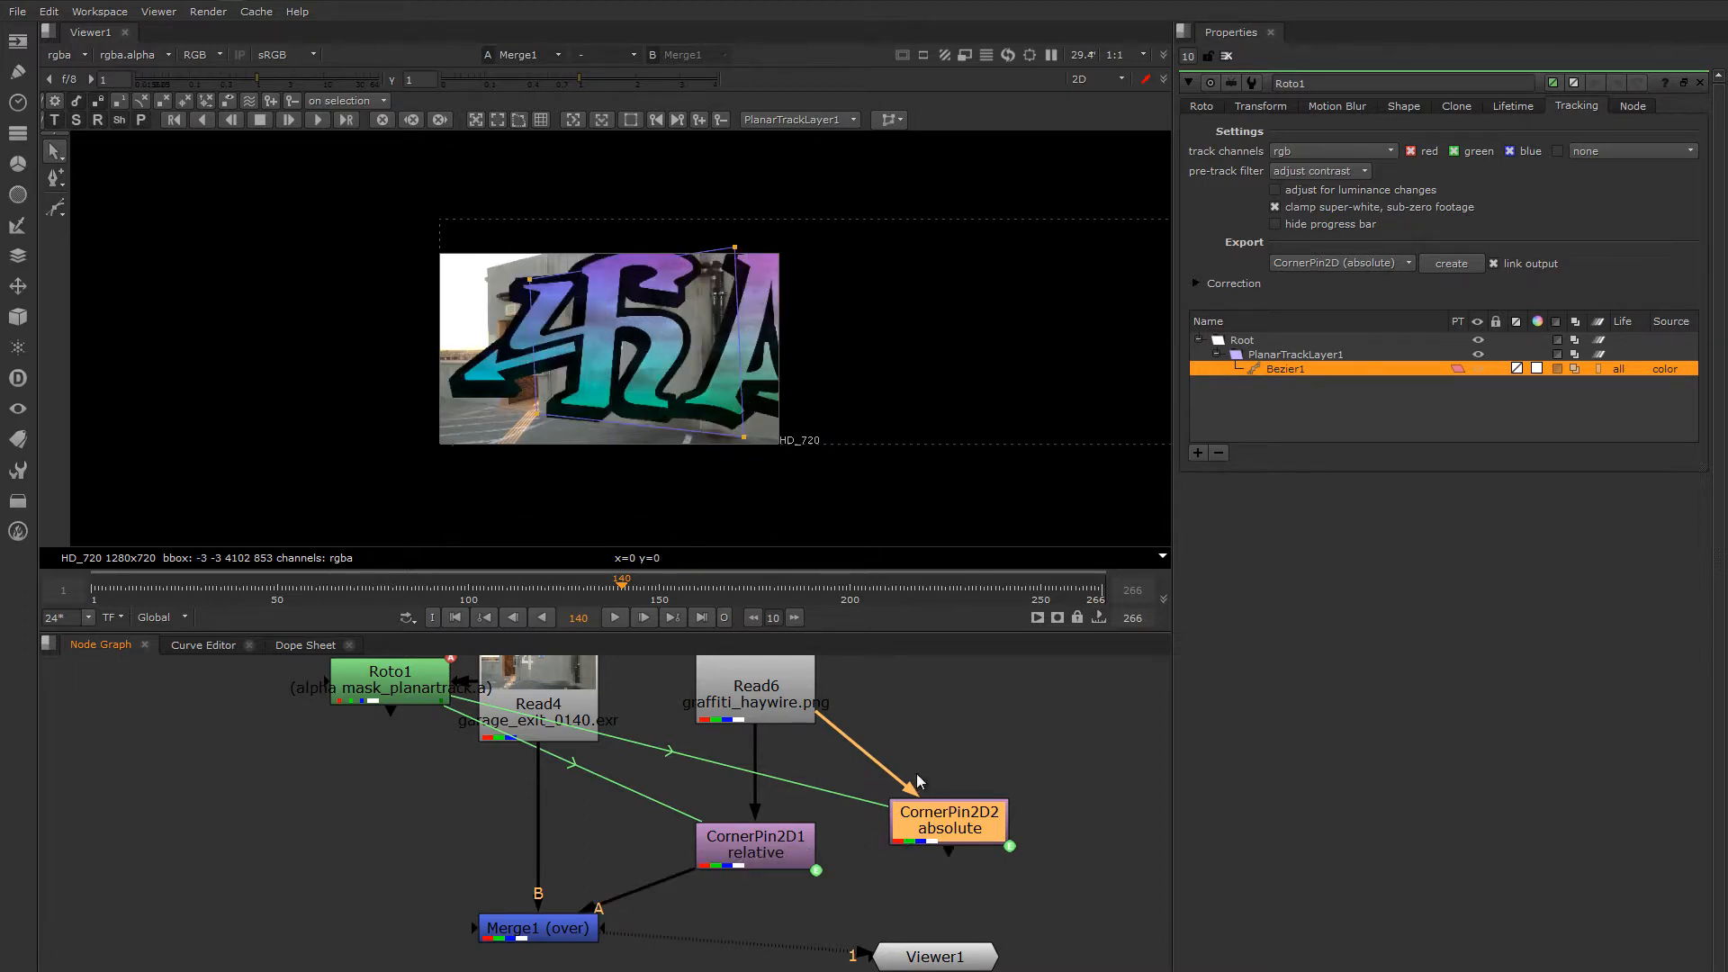
key("Delete")
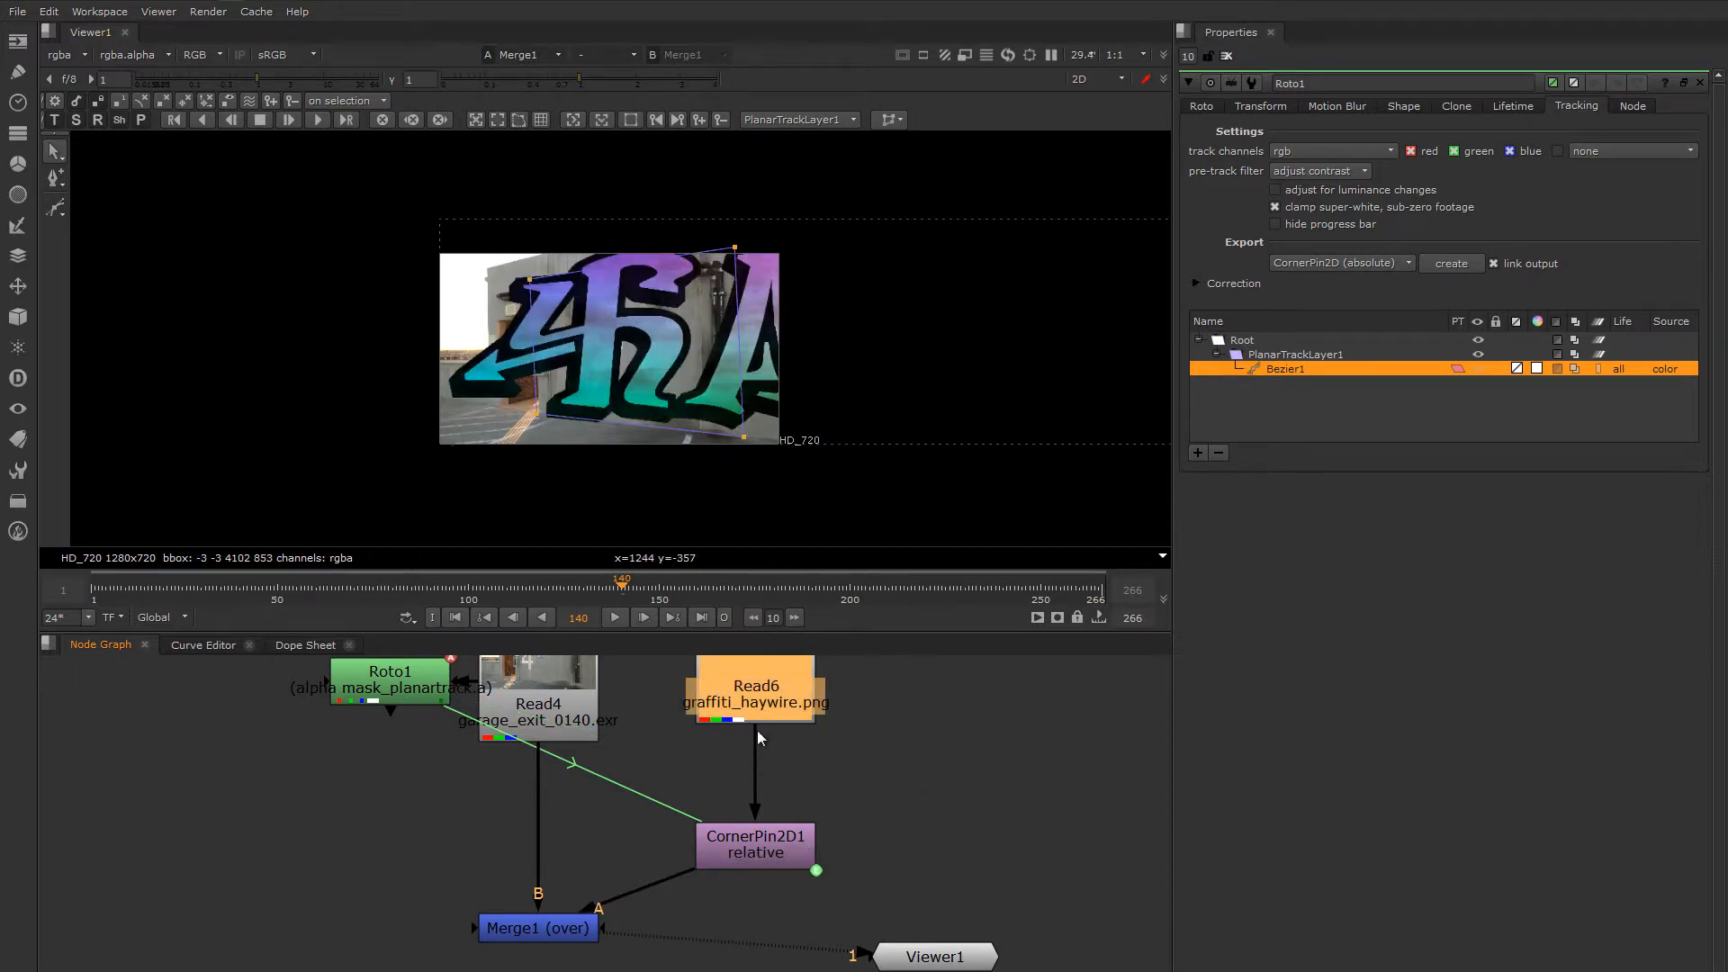
Open the relative corner pin's From values and move to frame 148.
middle_click_drag(725, 768, 802, 782)
left_click(745, 830)
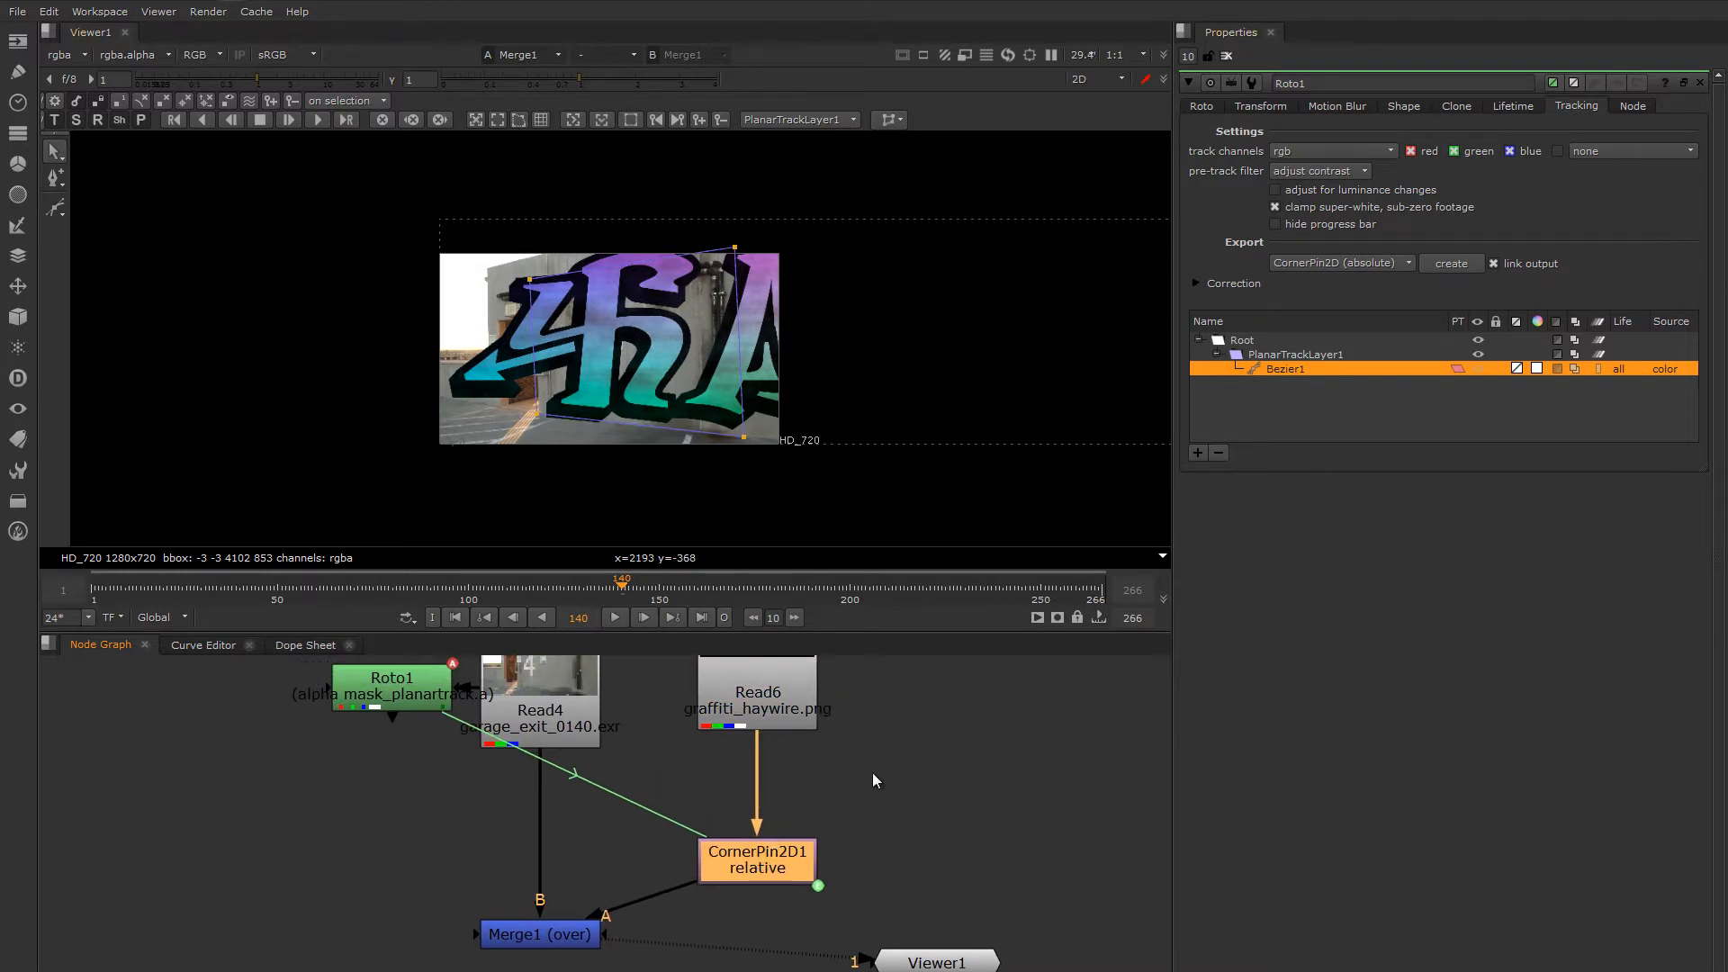
double_click(775, 872)
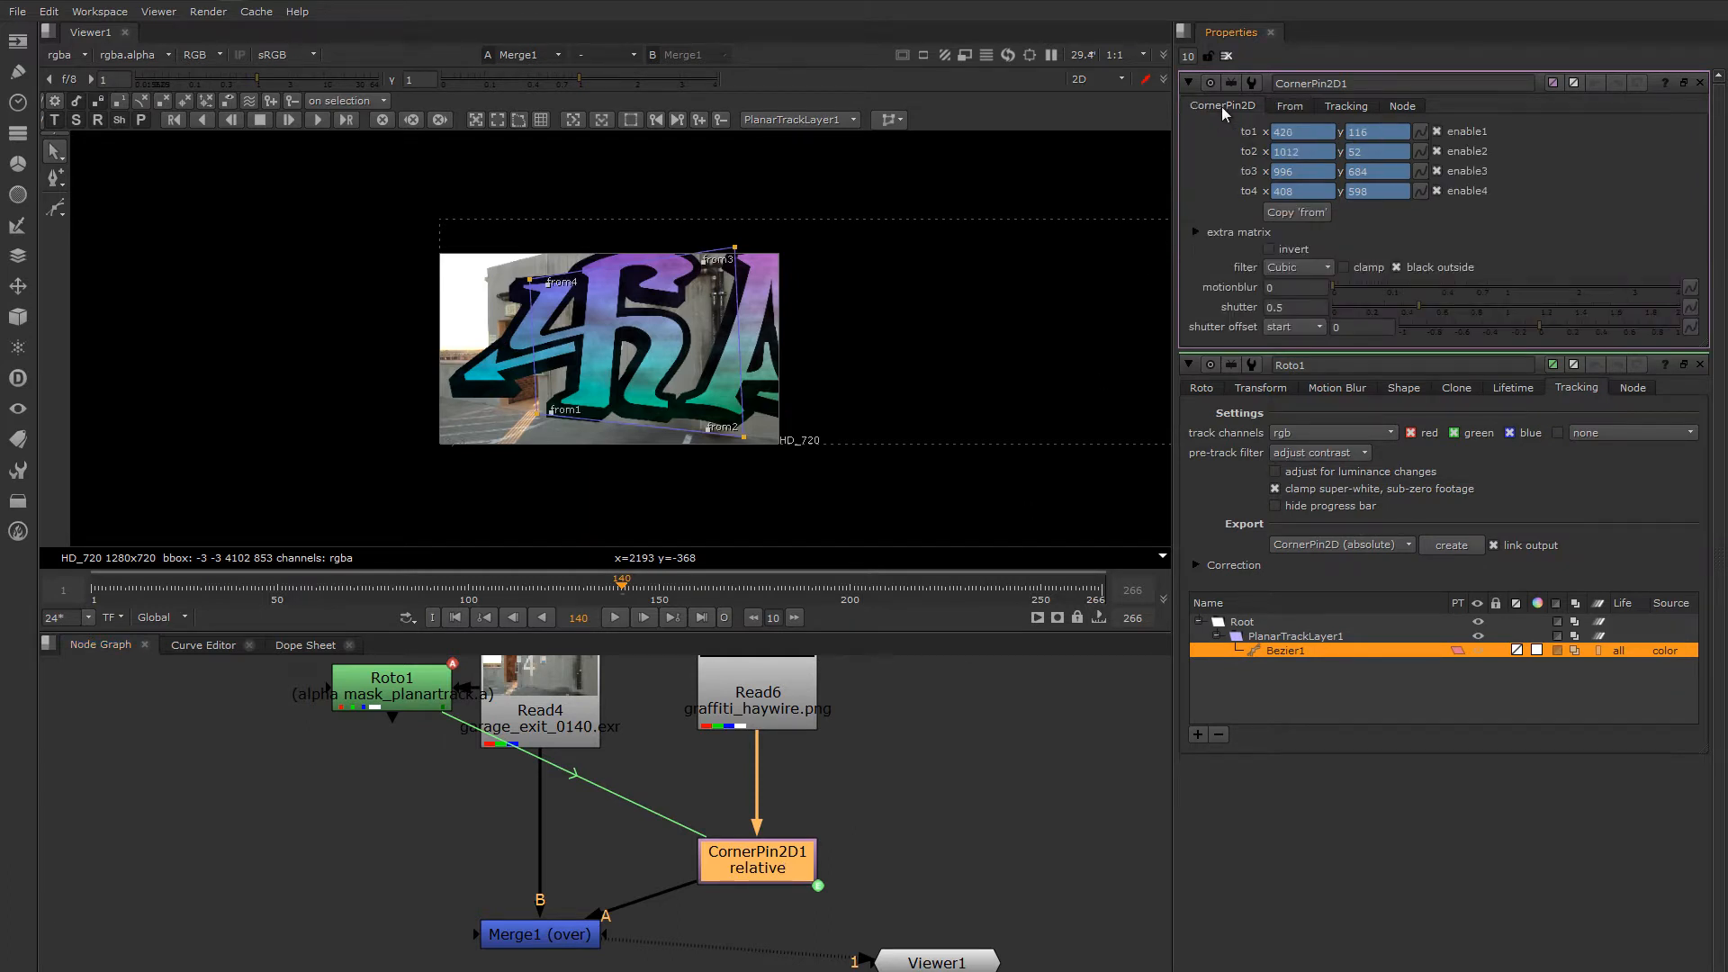
middle_click_drag(761, 886, 682, 853)
middle_click_drag(704, 753, 706, 780)
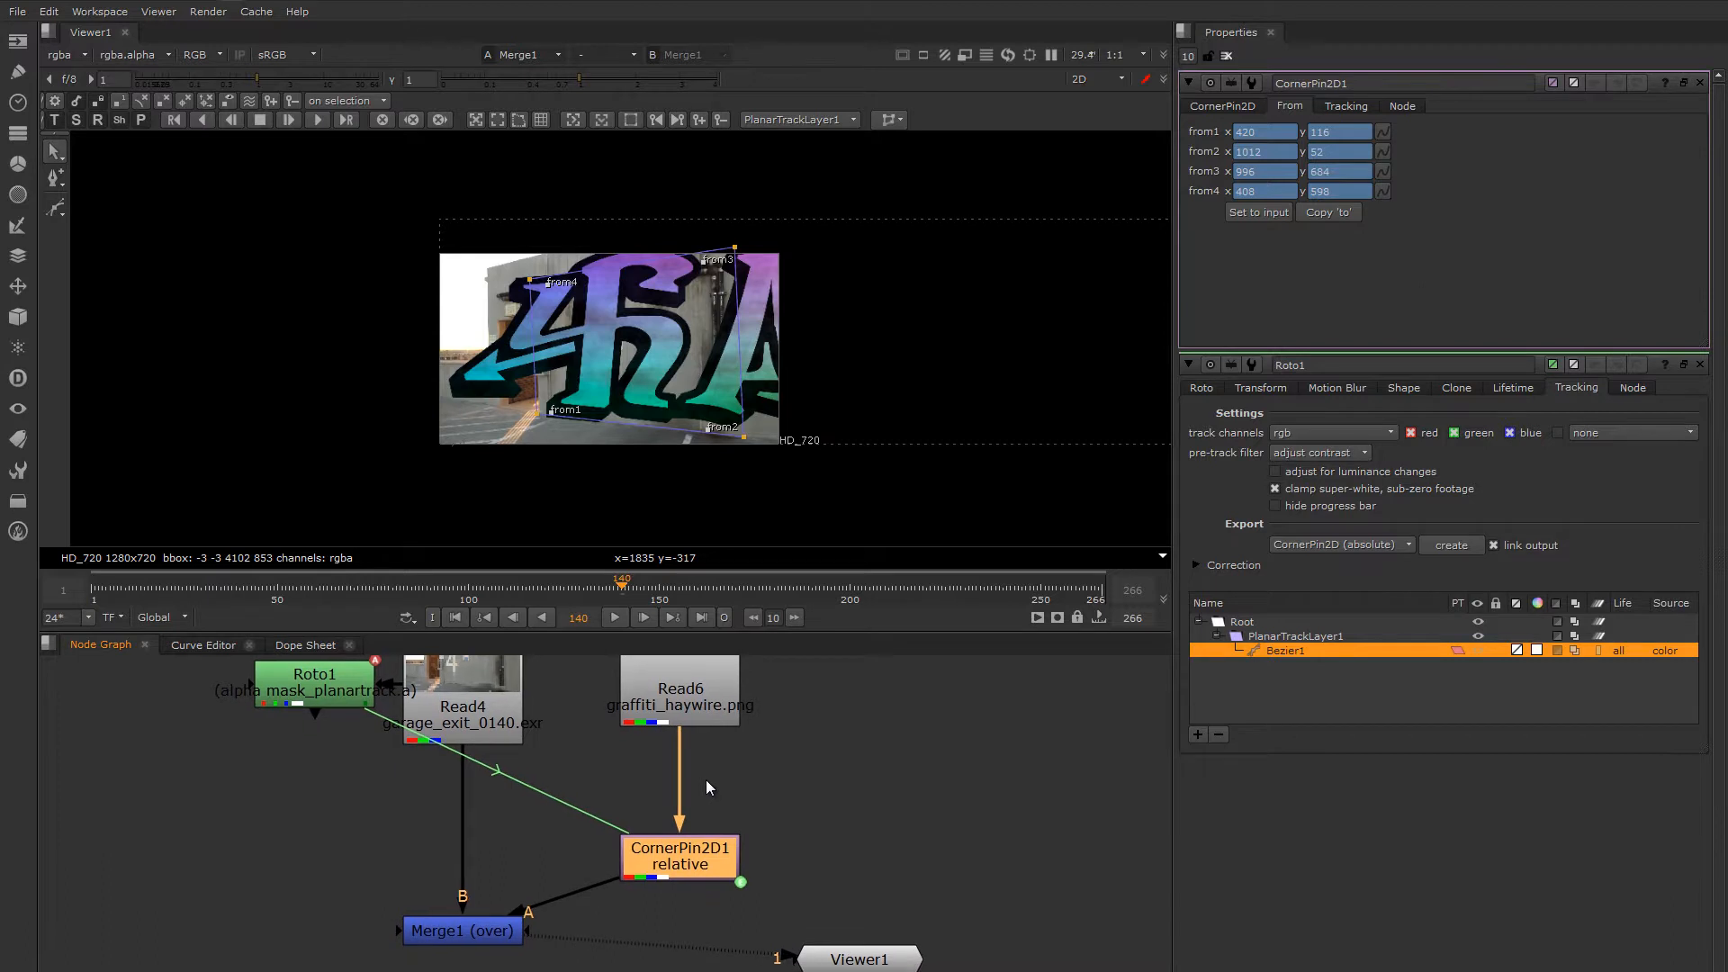
left_click(649, 587)
mouse_move(661, 586)
left_mouse_down()
mouse_move(688, 586)
mouse_move(603, 588)
mouse_move(667, 586)
mouse_move(621, 591)
mouse_move(653, 591)
left_mouse_up()
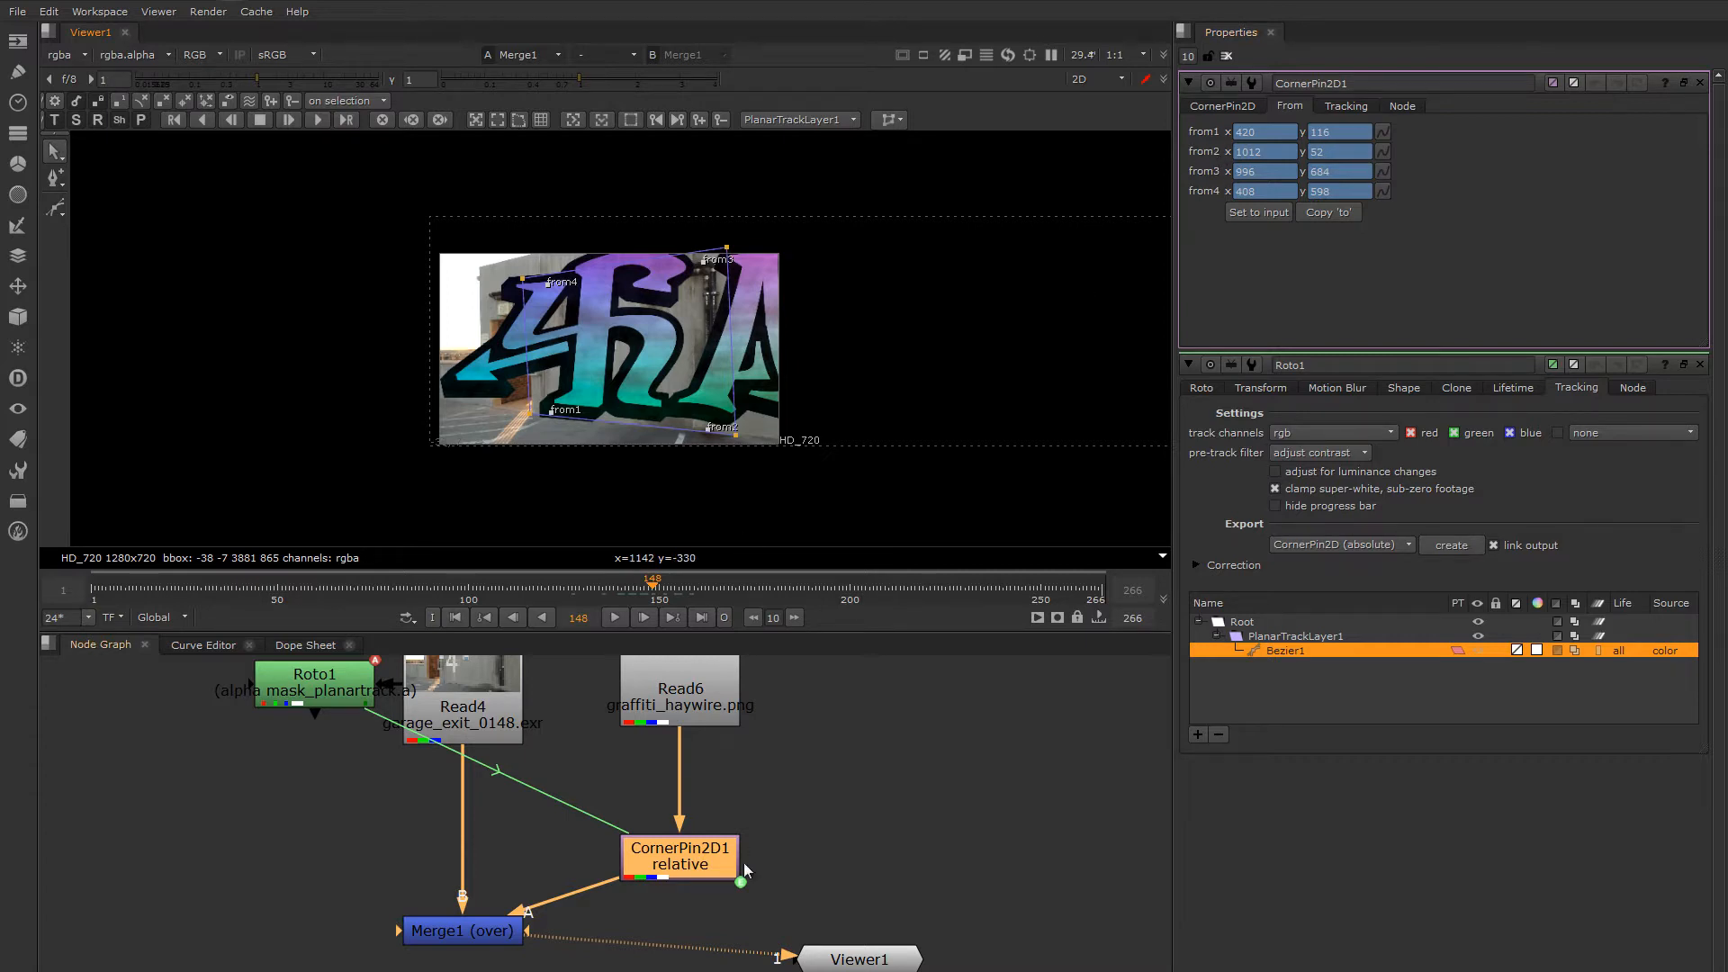
Insert a new CornerPin2D between the graffiti Read node and the relative corner pin, and show only its properties.
middle_click_drag(744, 871, 771, 831)
left_click_drag(719, 823, 720, 813)
middle_click_drag(758, 747, 748, 813)
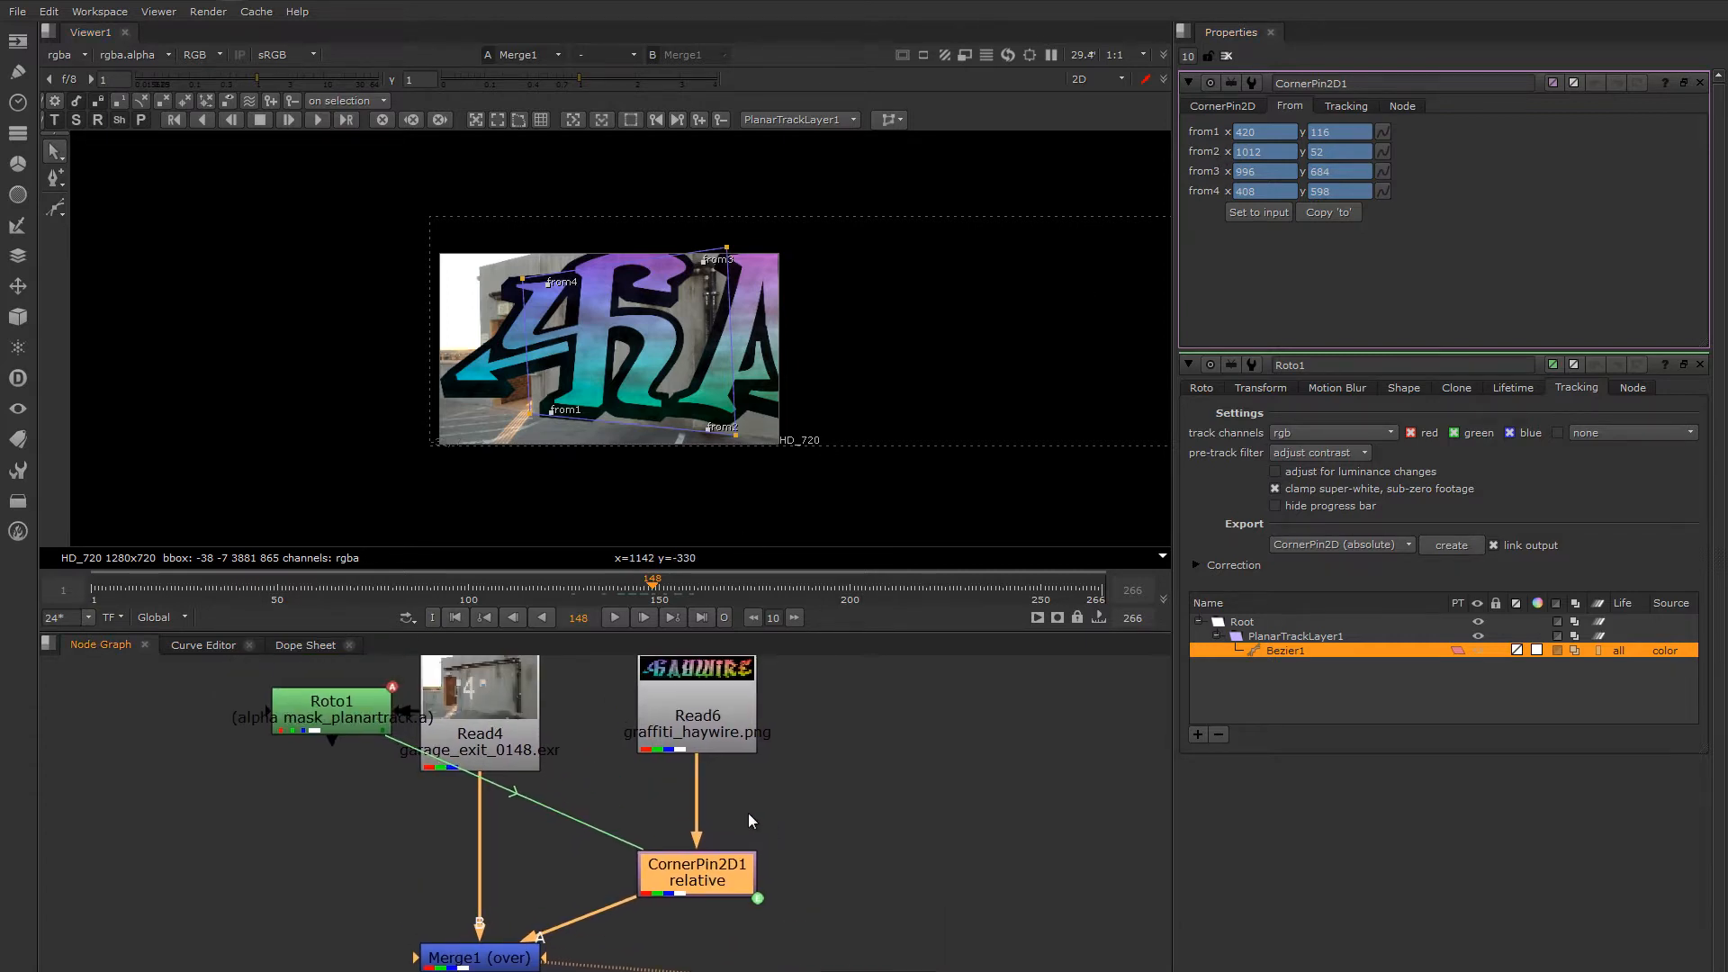
left_click(705, 727)
key("Tab")
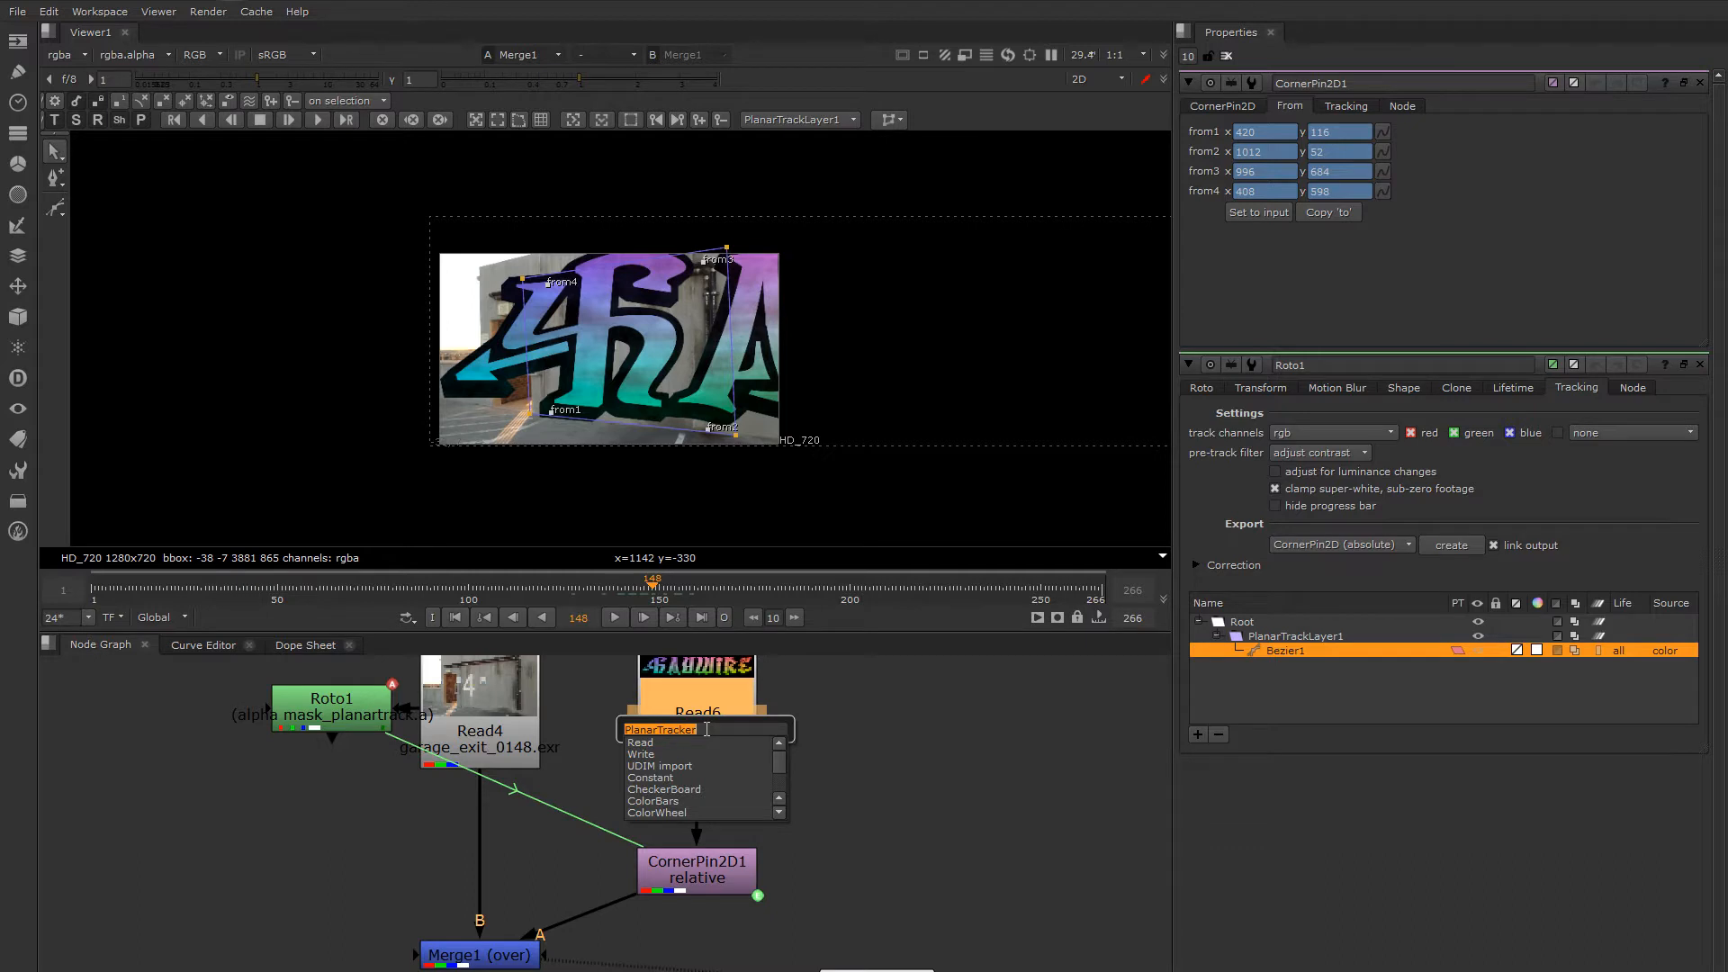
type("cor")
key("Return")
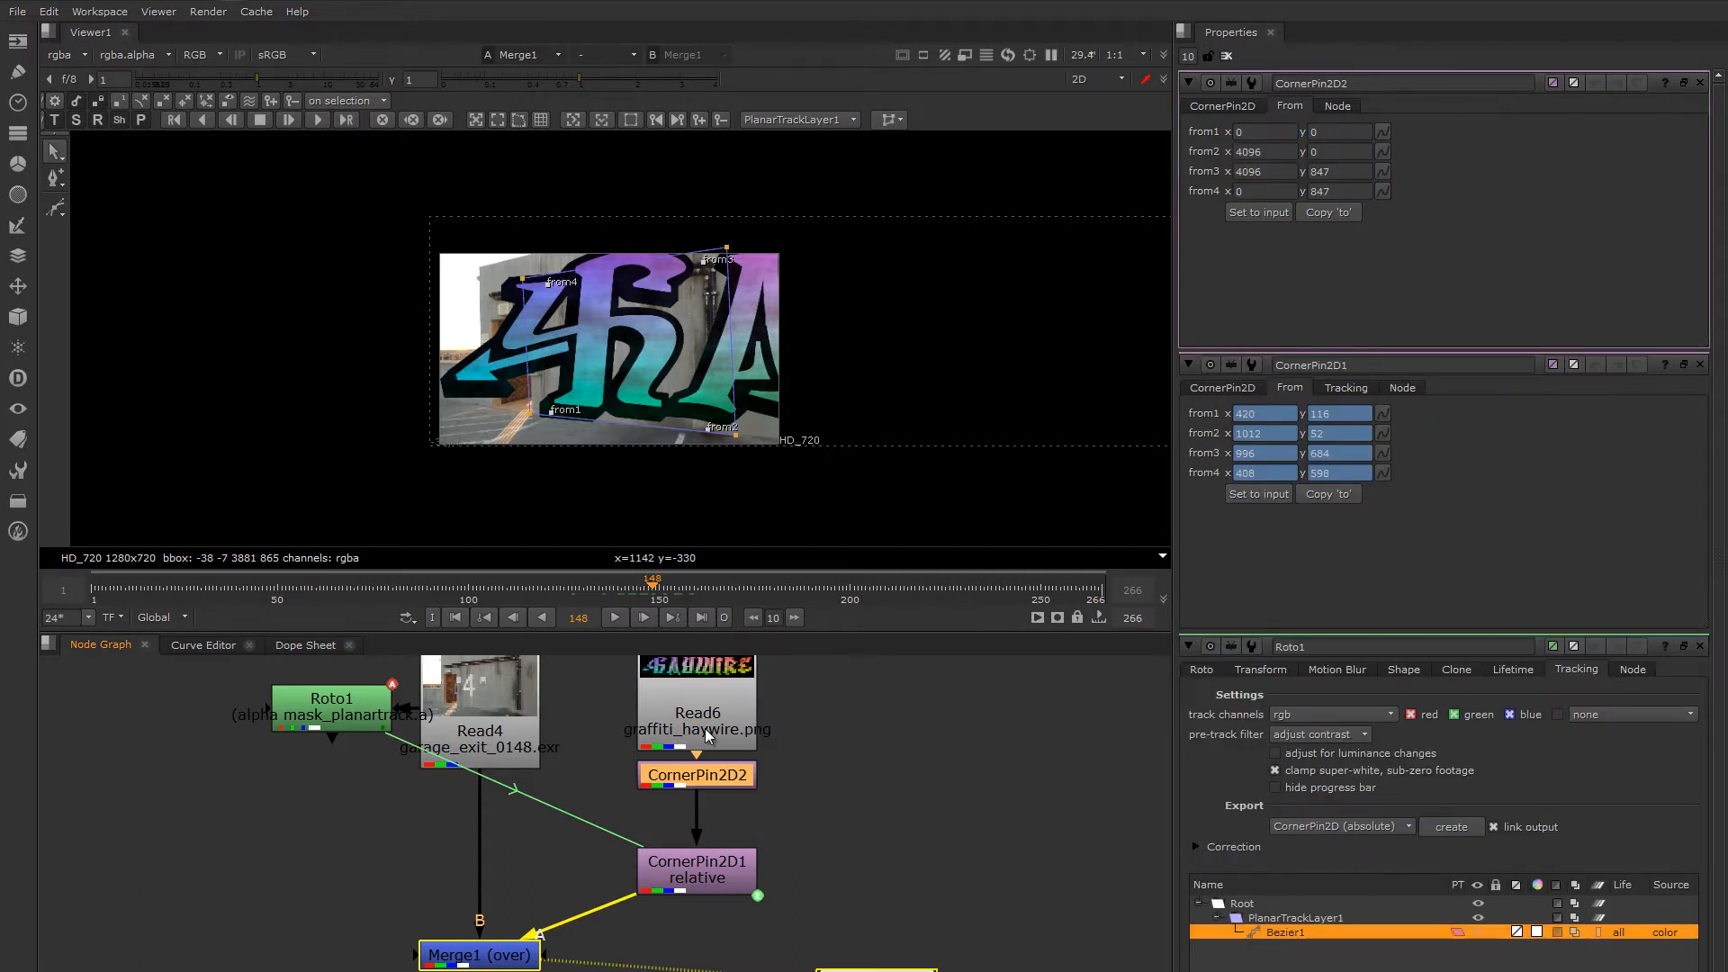
left_click_drag(705, 789, 705, 815)
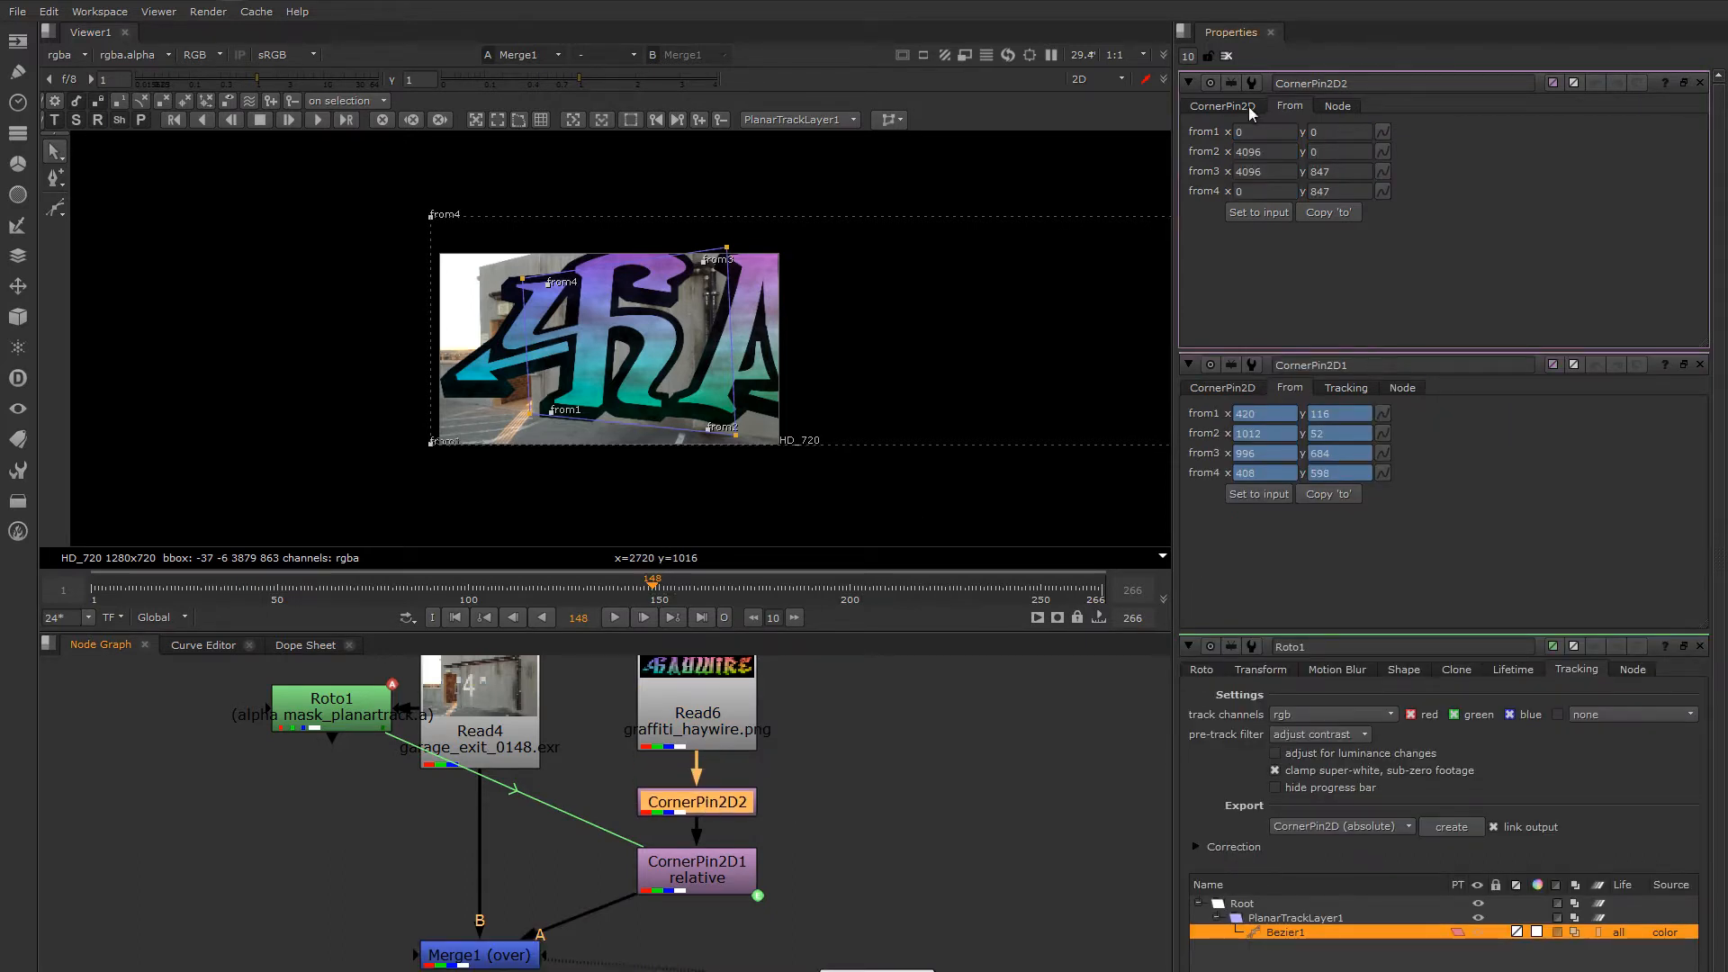
left_click(1226, 56)
double_click(718, 806)
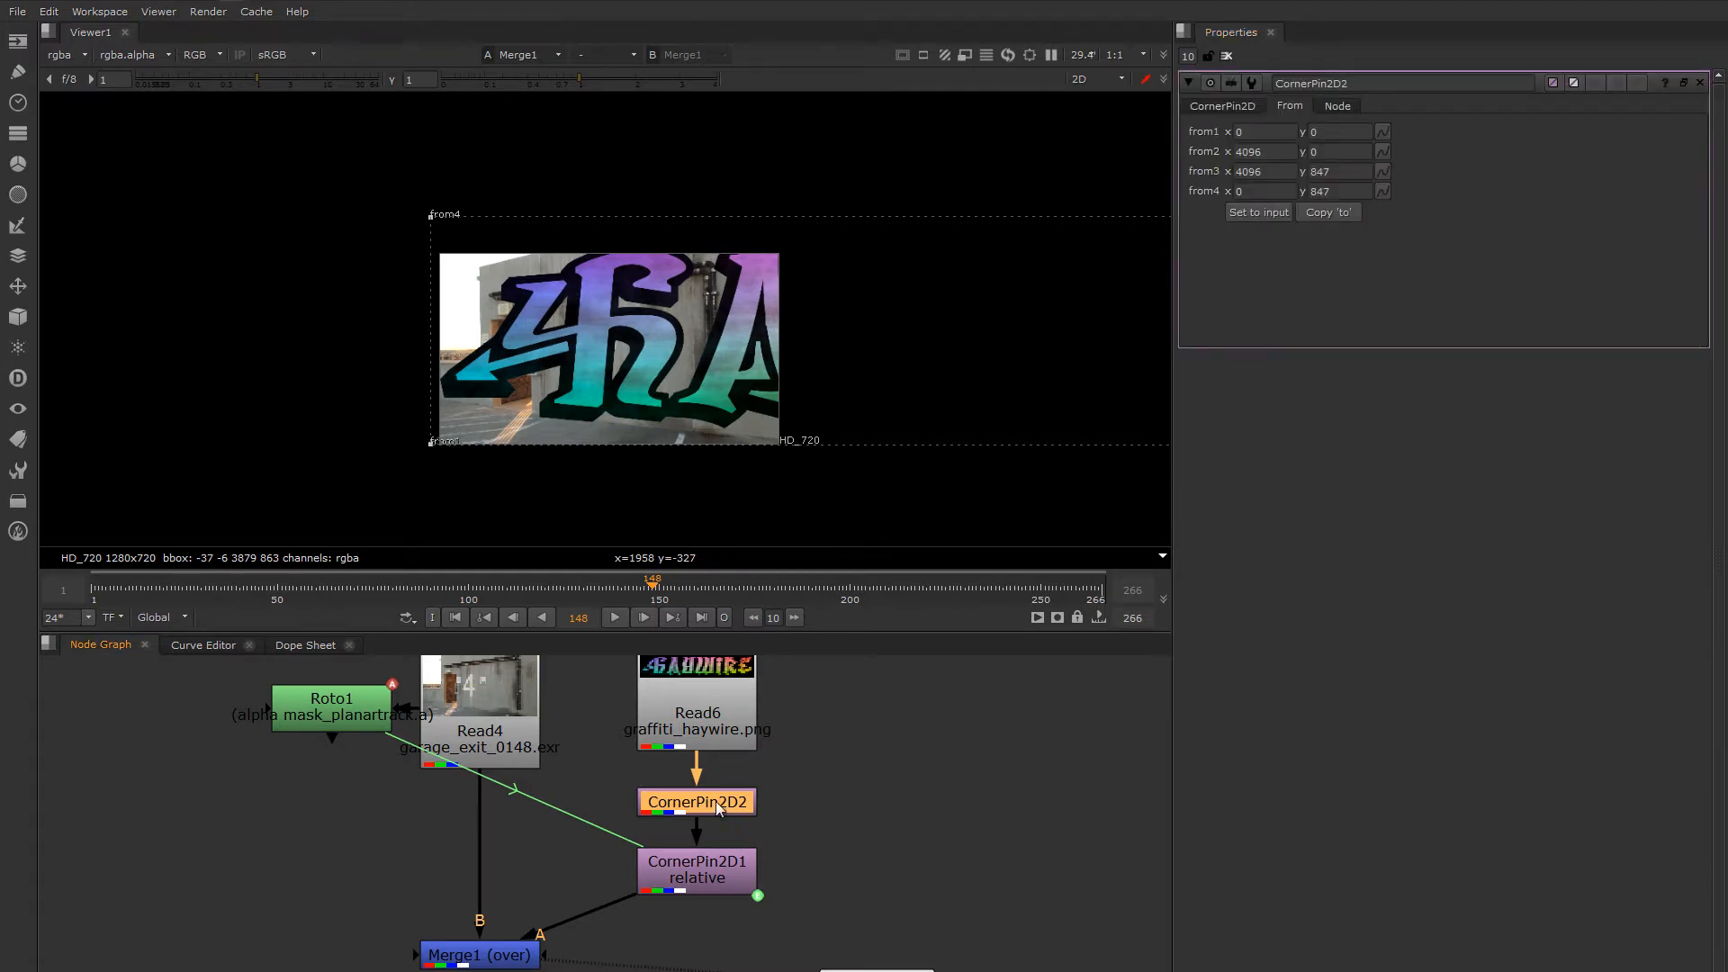
scroll(681, 286, "down", 3)
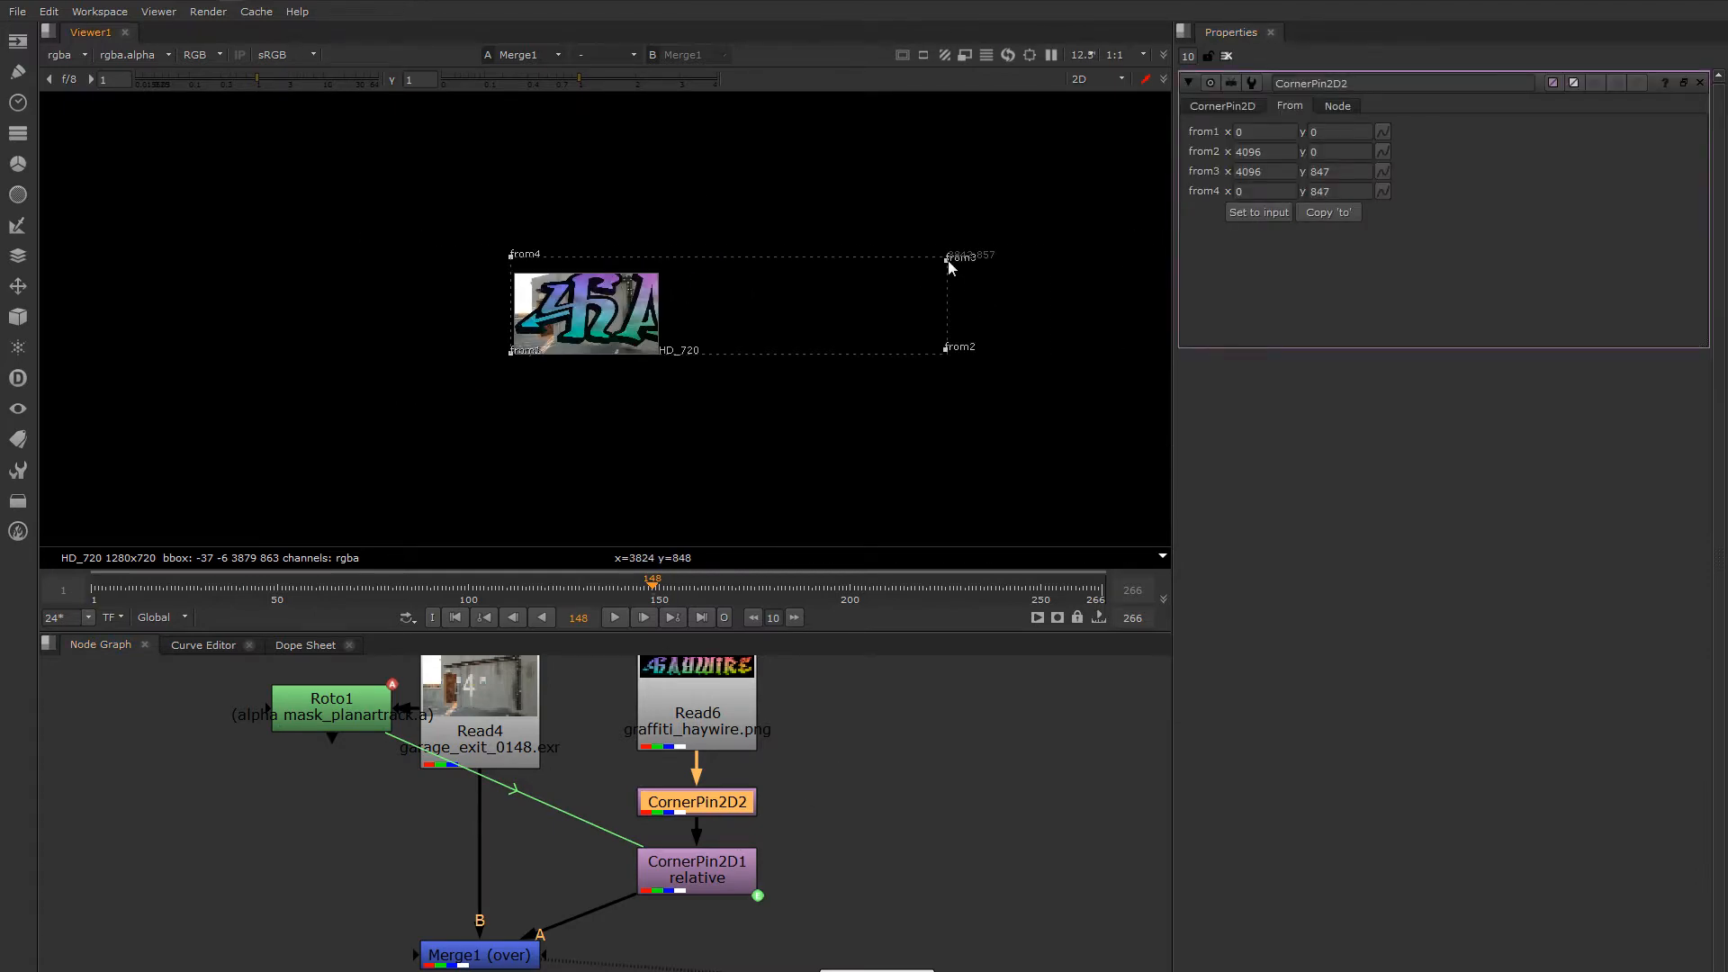
left_click_drag(948, 261, 815, 281)
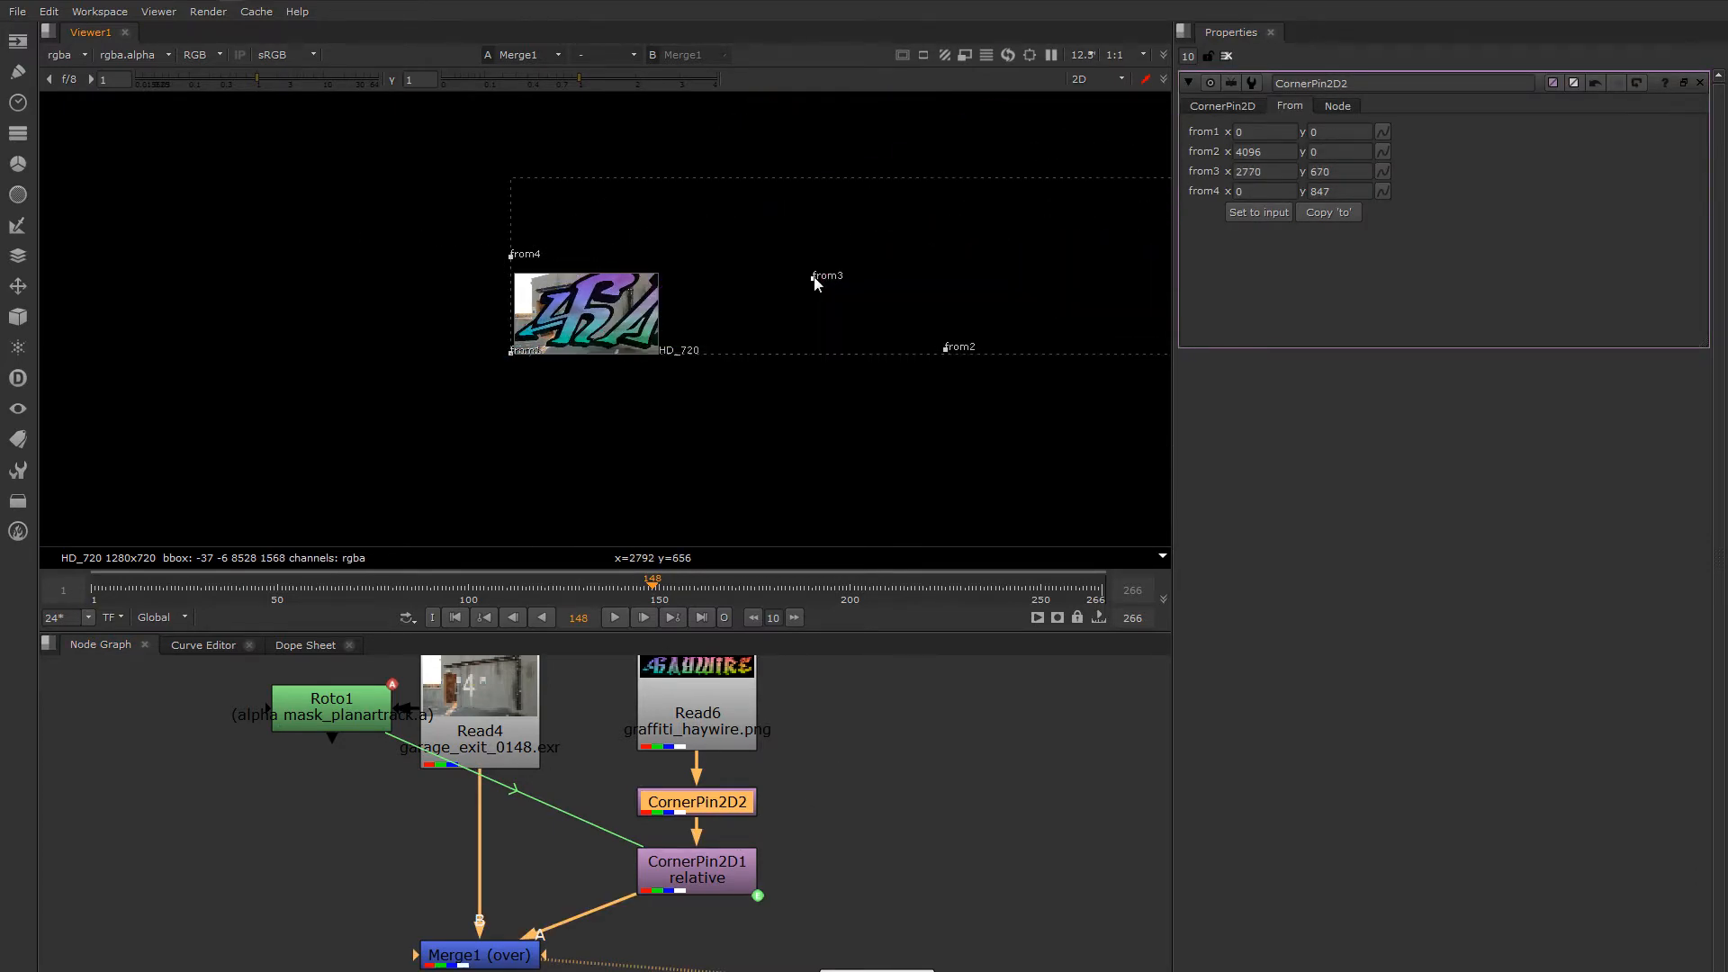
key("ctrl+z")
Move the new corner pin's to1–to4 points onto the wall at about (495, 305), (957, 315), (960, 605) and (505, 525).
left_click(1223, 106)
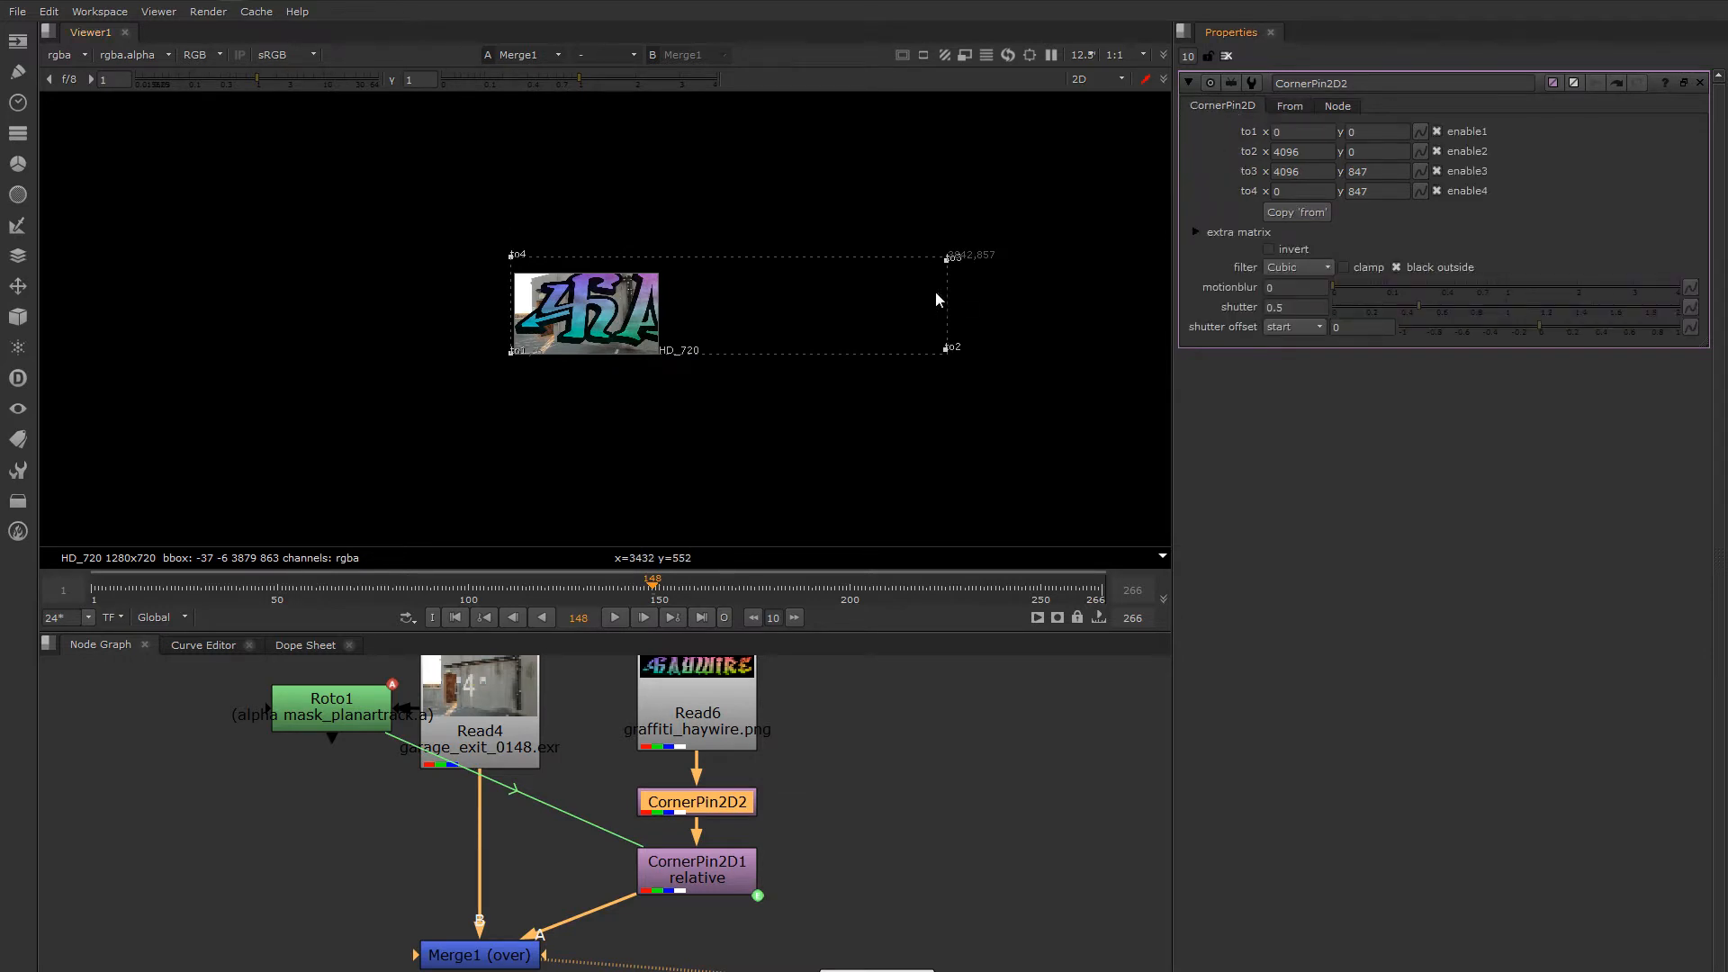
left_click_drag(946, 258, 617, 287)
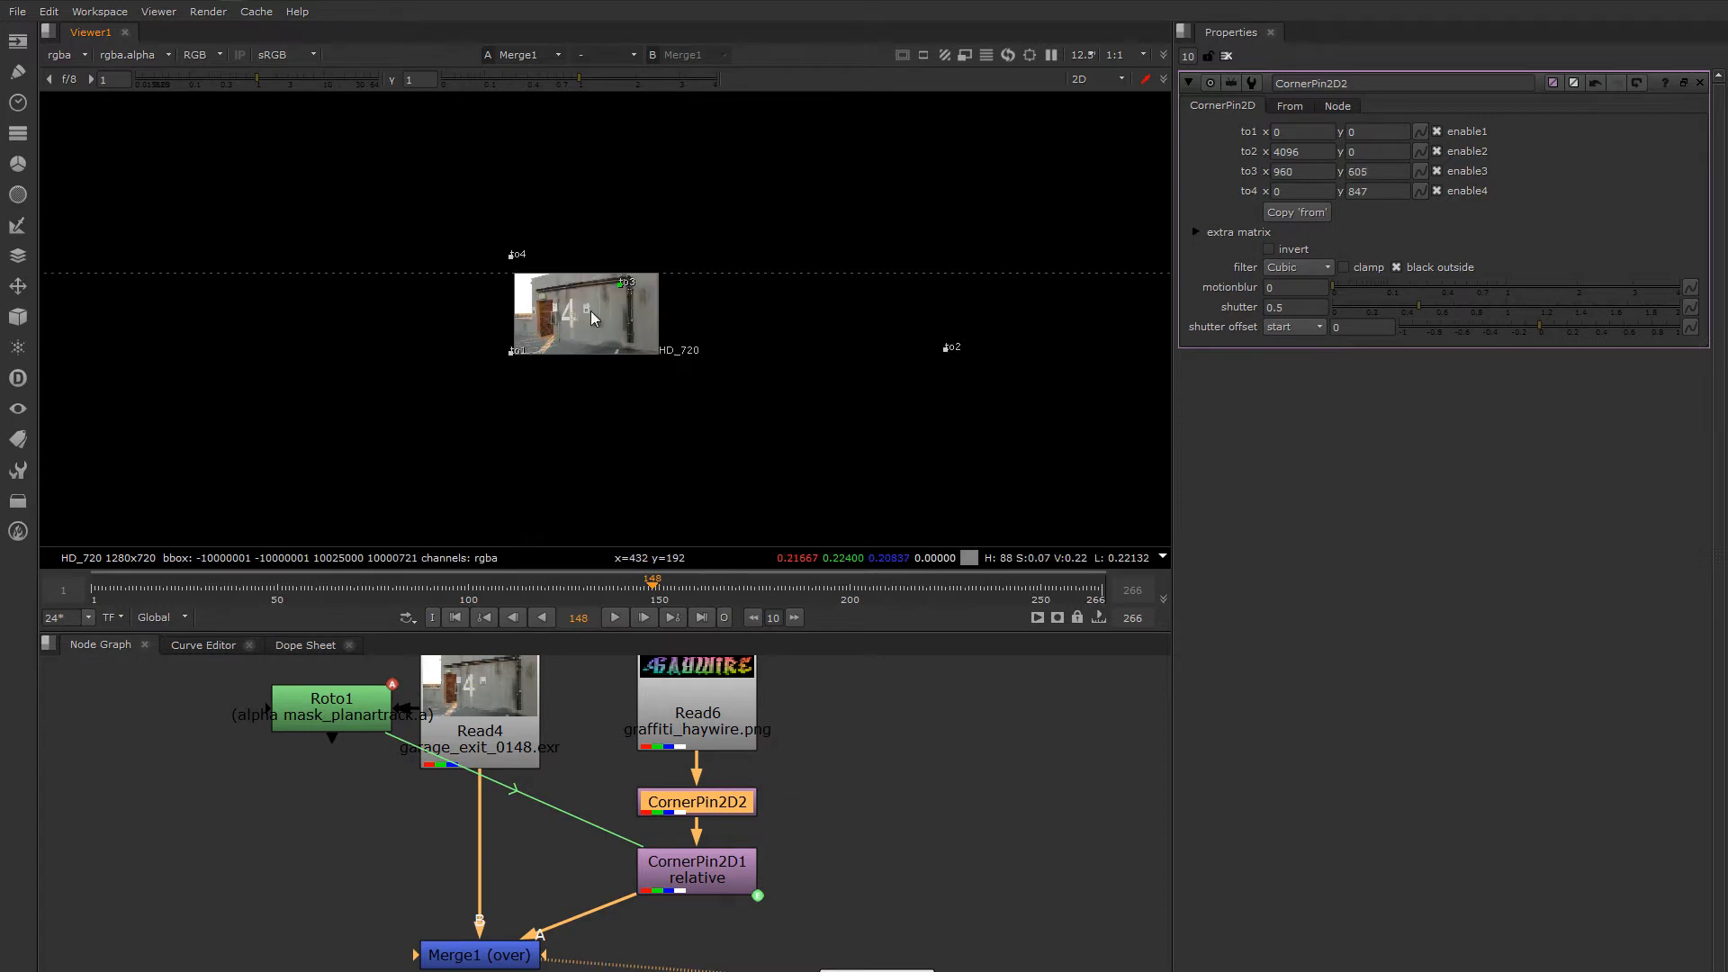
left_click_drag(514, 258, 570, 295)
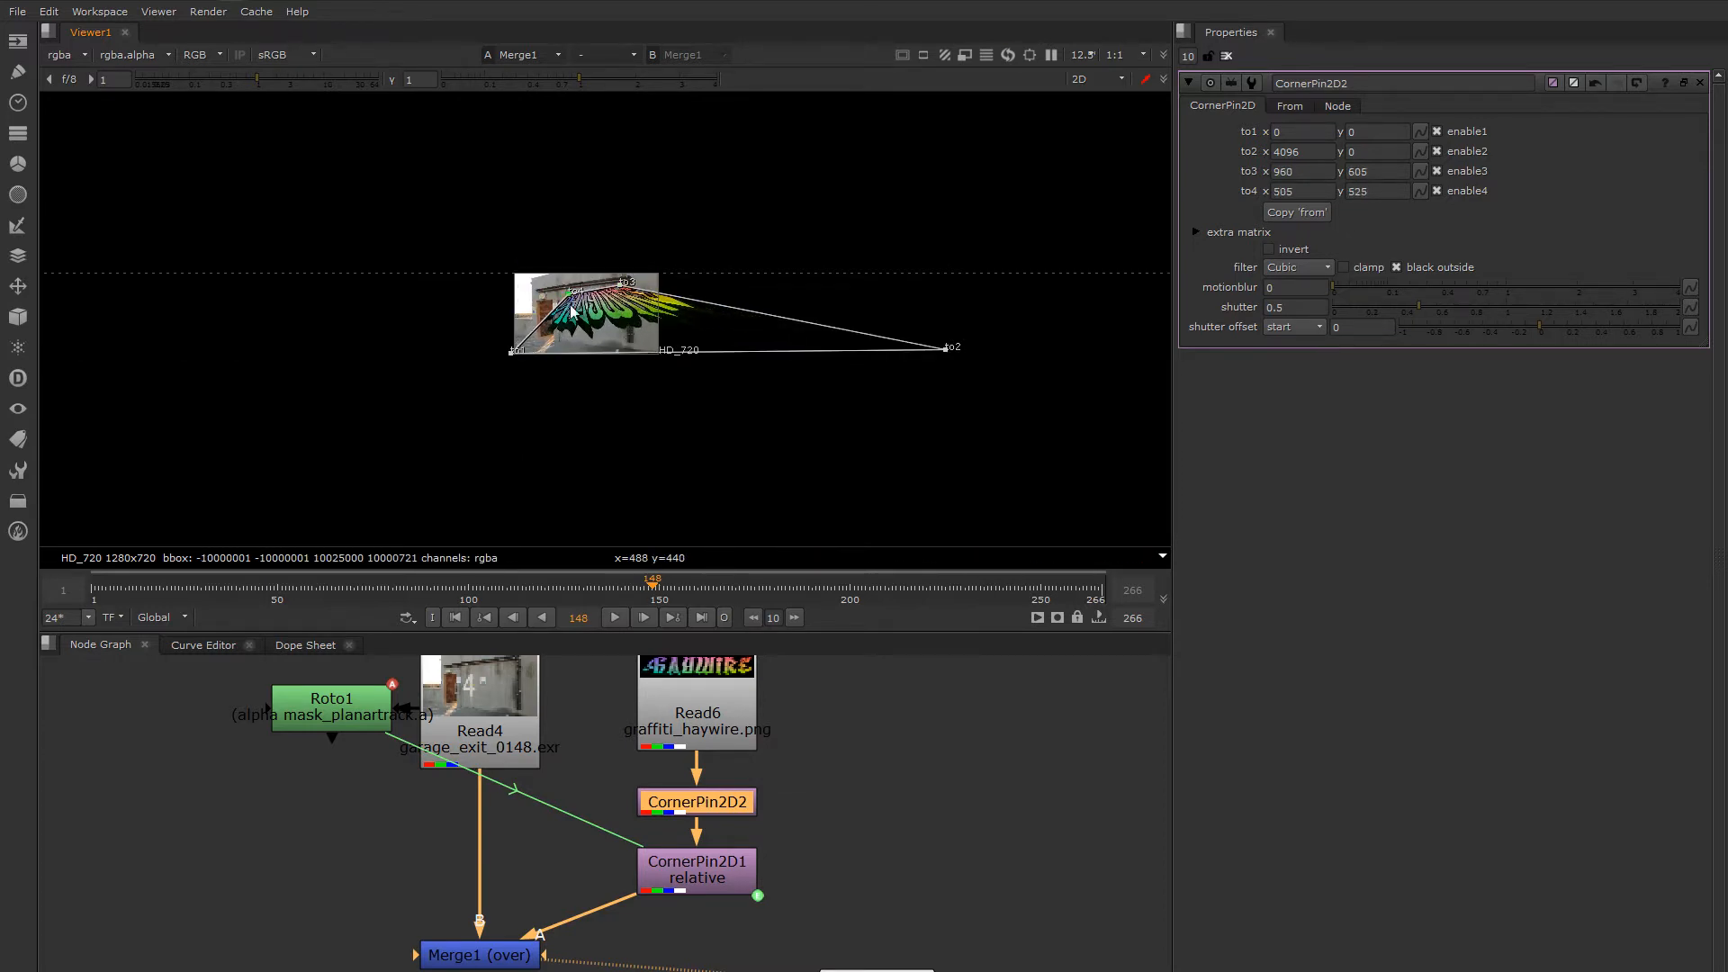
left_click_drag(511, 351, 567, 315)
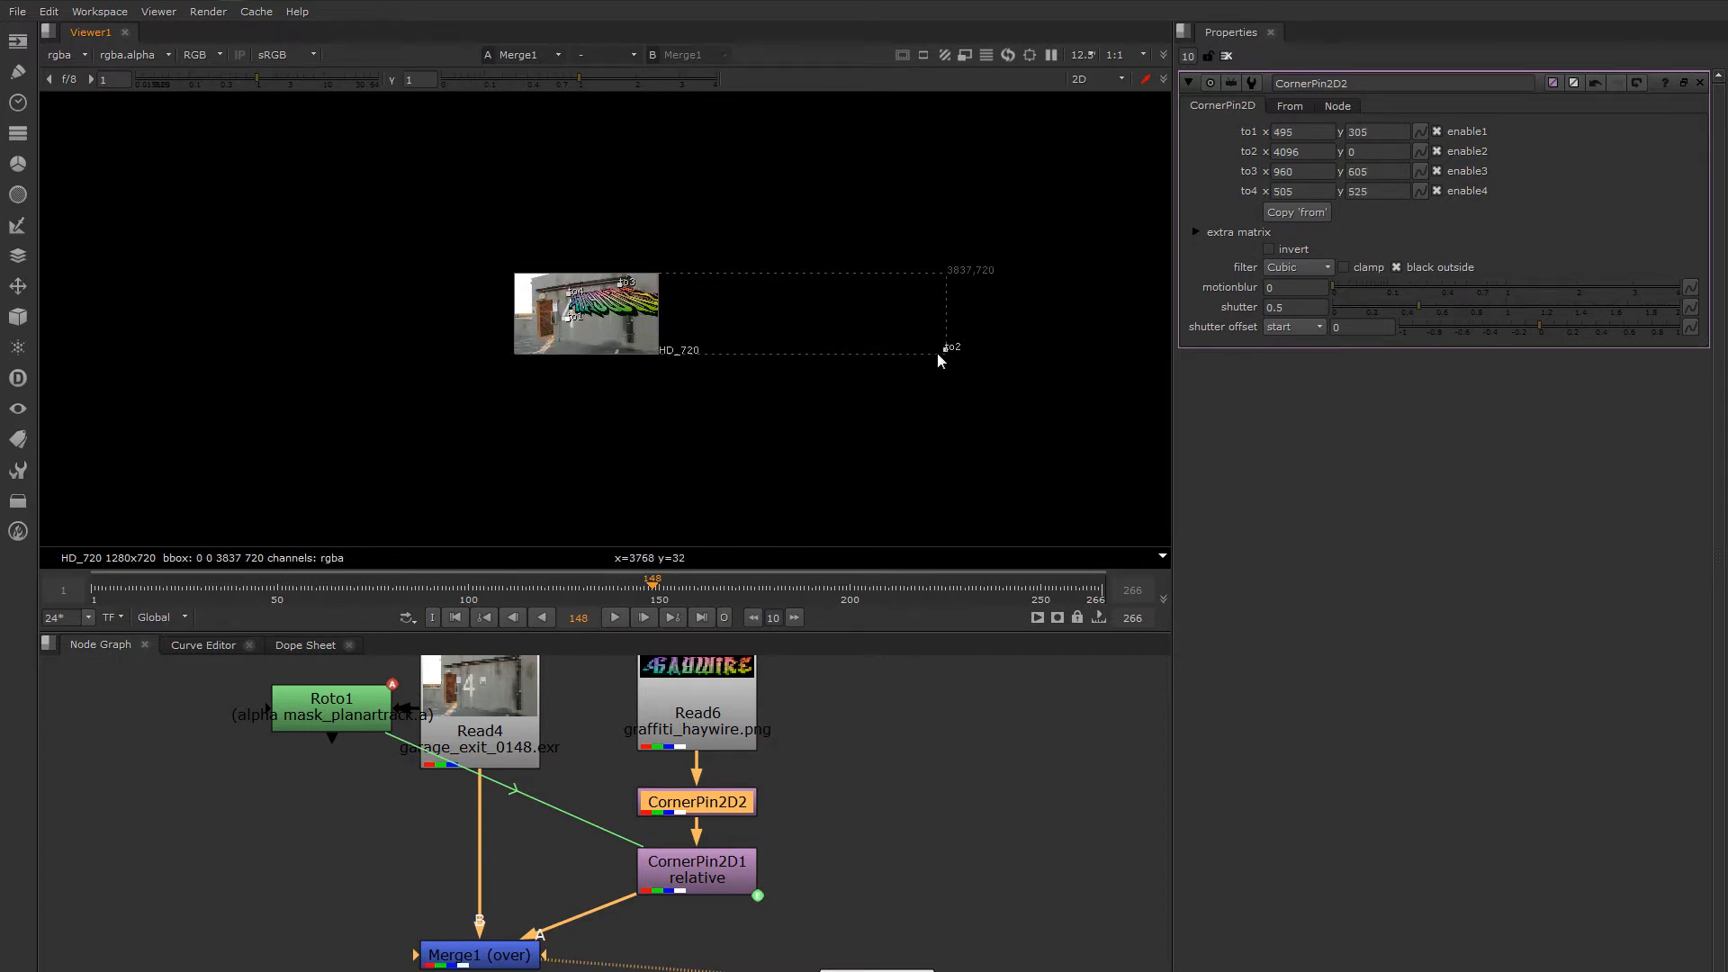
left_click_drag(945, 349, 614, 313)
scroll(604, 309, "up", 7)
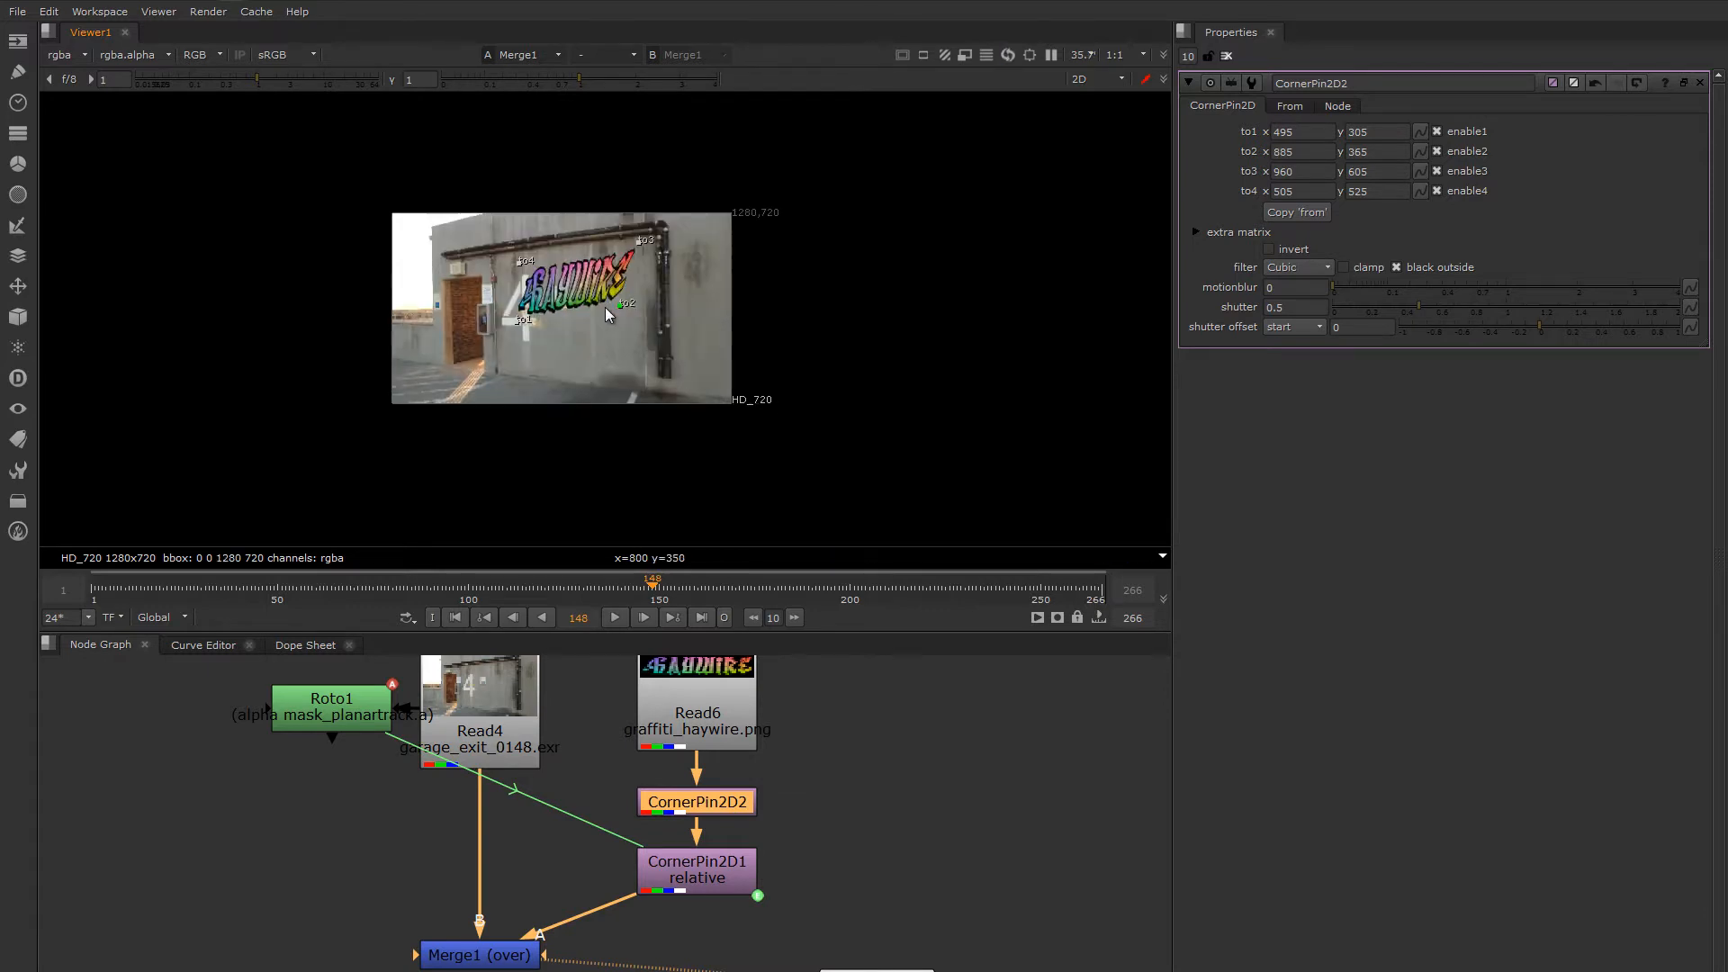
middle_click_drag(672, 328, 773, 347)
left_click_drag(746, 330, 783, 361)
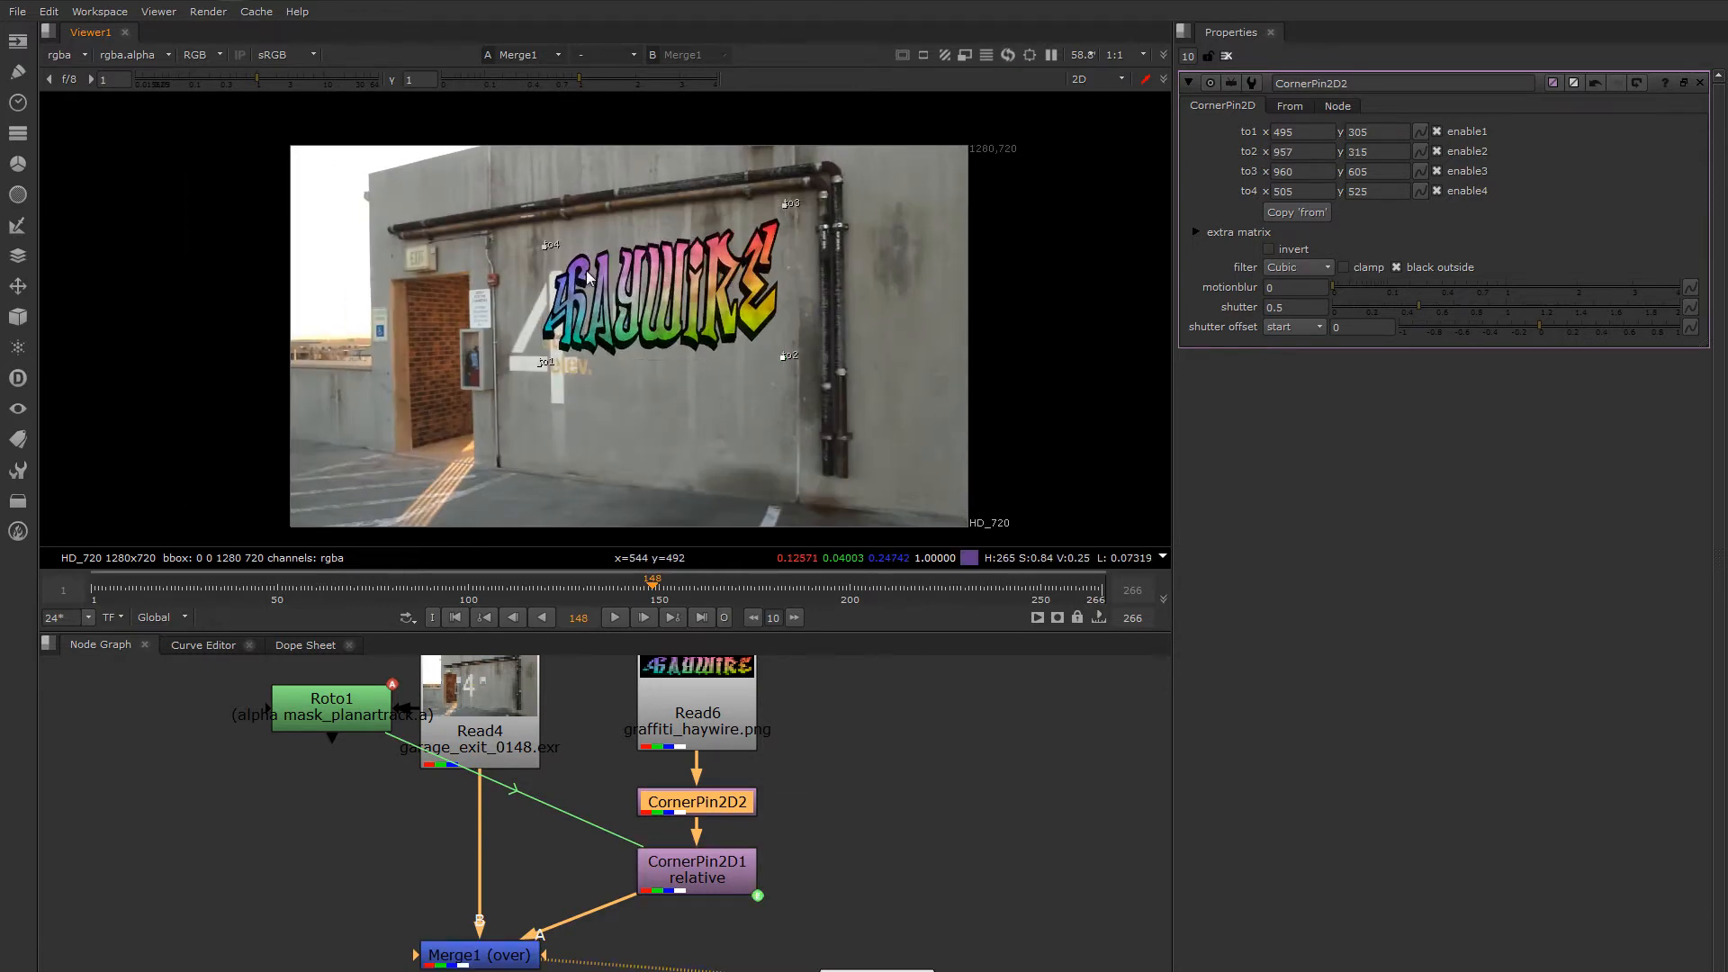
Move all four to points together down the wall, placing to1 at about (500, 74) and to3 at about (965, 374).
mouse_move(524, 219)
left_mouse_down()
mouse_move(575, 275)
mouse_move(813, 422)
left_mouse_up()
left_click_drag(467, 167, 858, 417)
left_click_drag(784, 355, 790, 483)
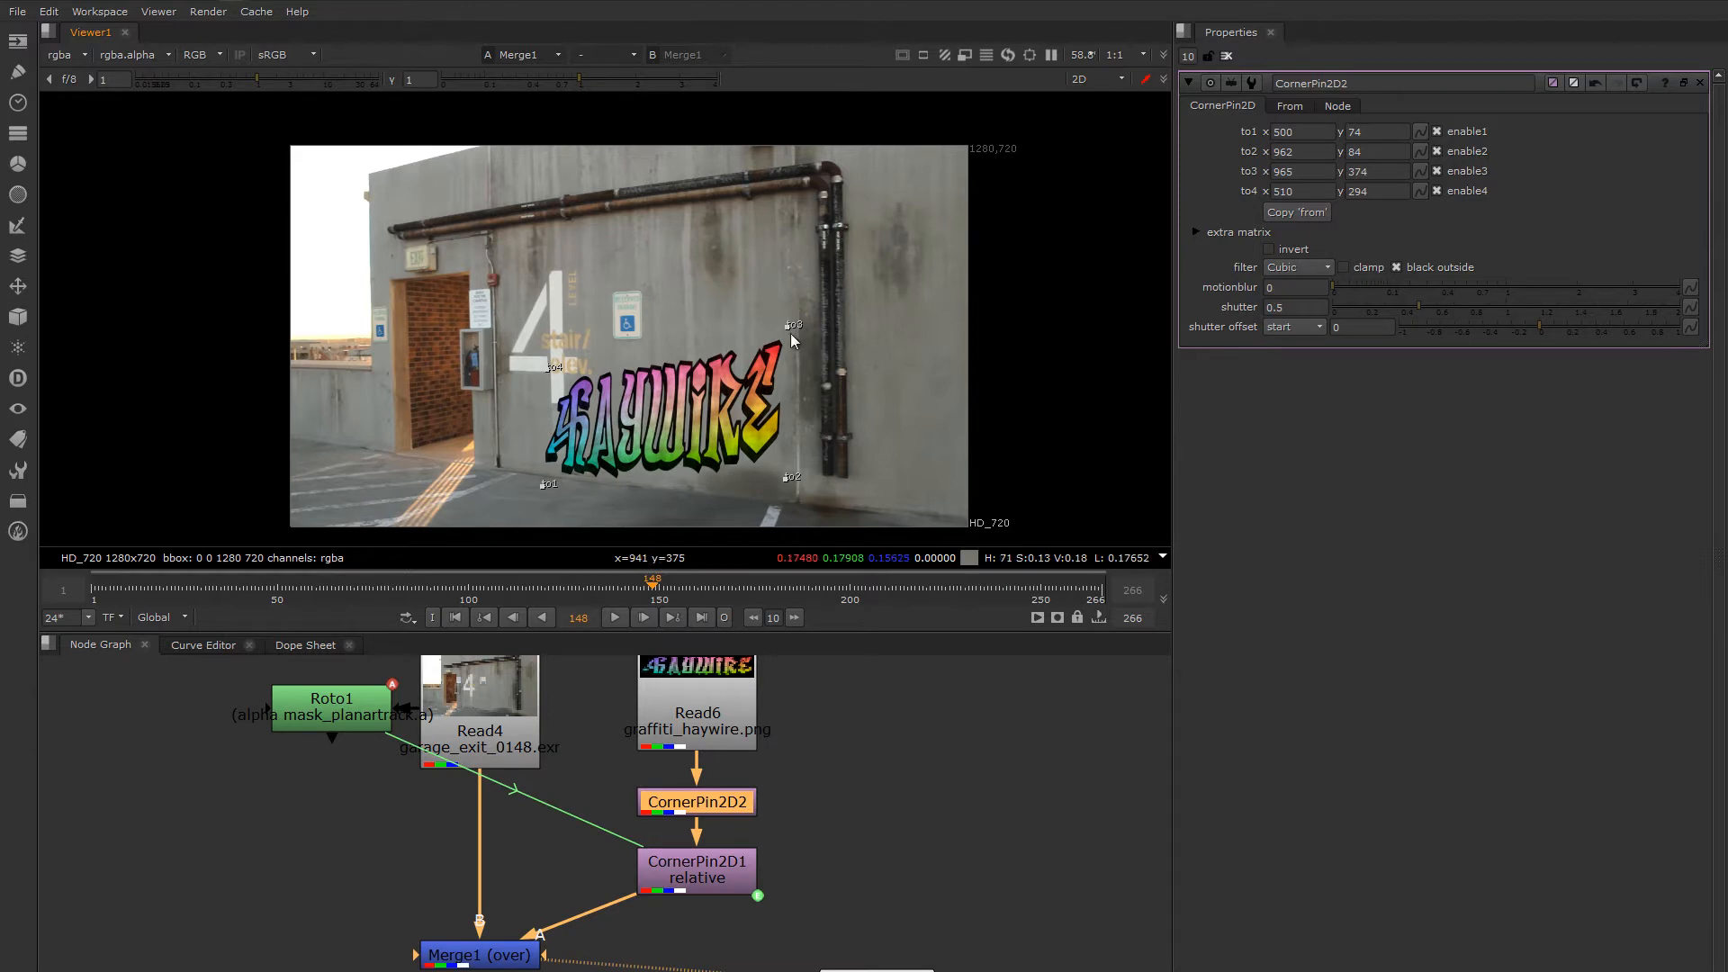
Shrink the graffiti by moving the positioning corner pin's to1 to about (563, 130), to3 to (964, 273) and to4 to (554, 275).
left_click_drag(789, 326, 775, 385)
left_click_drag(556, 369, 579, 378)
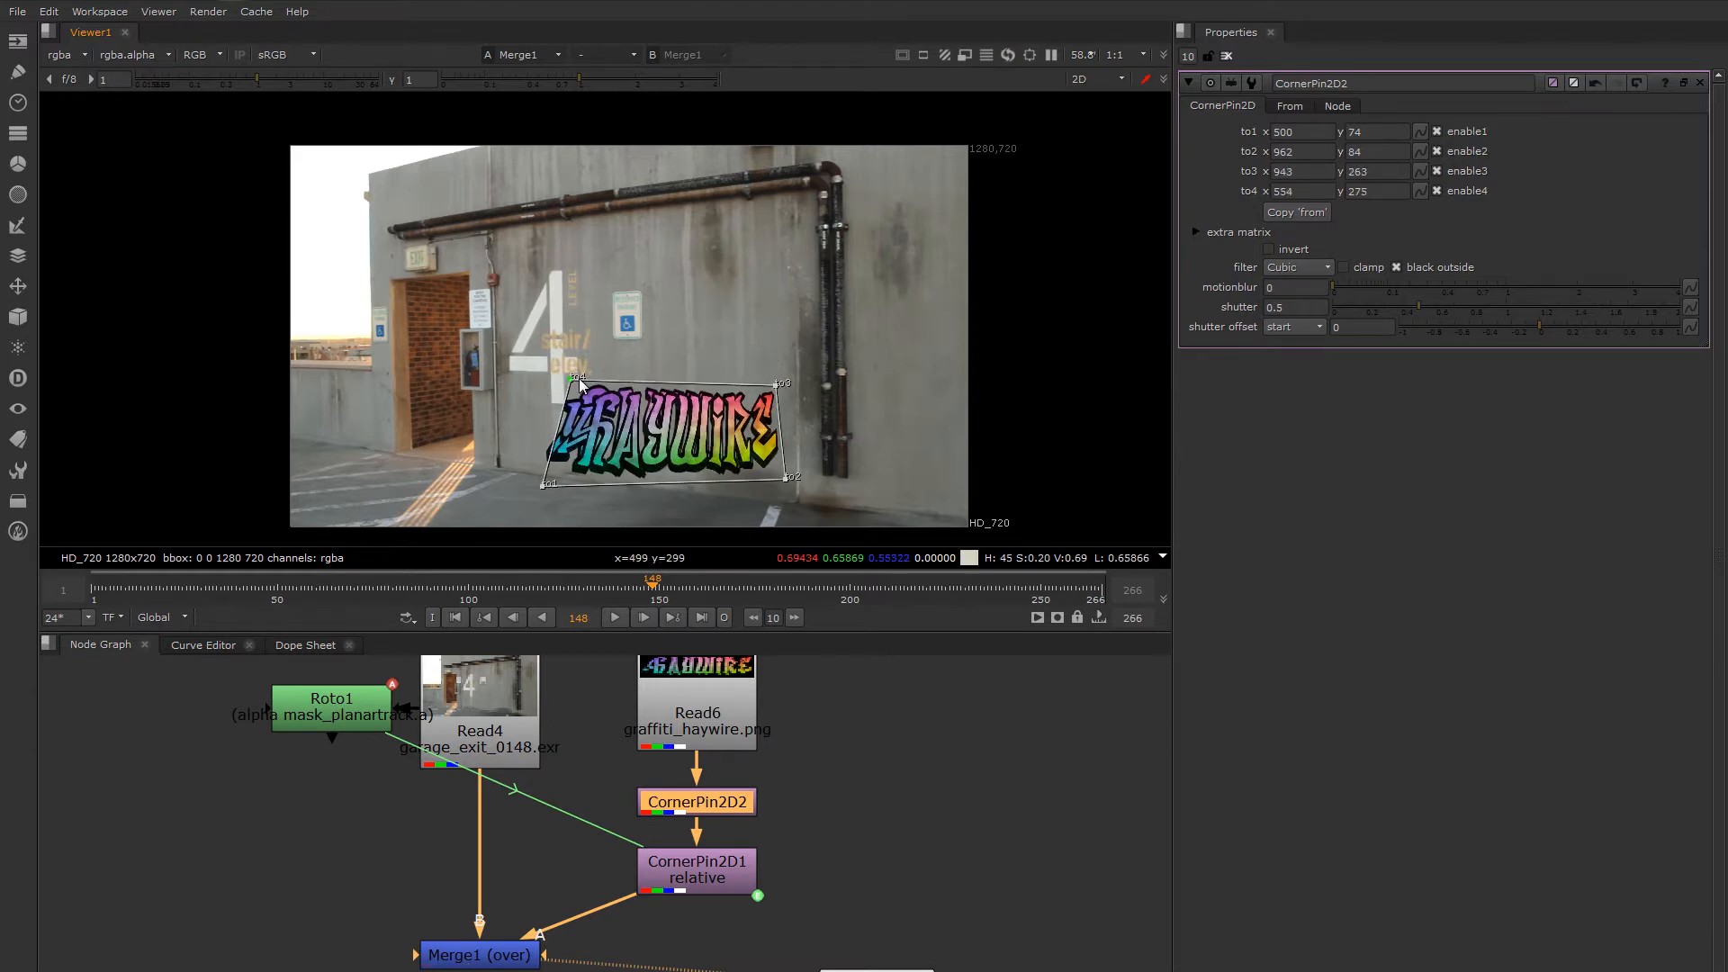
left_click_drag(542, 489, 576, 459)
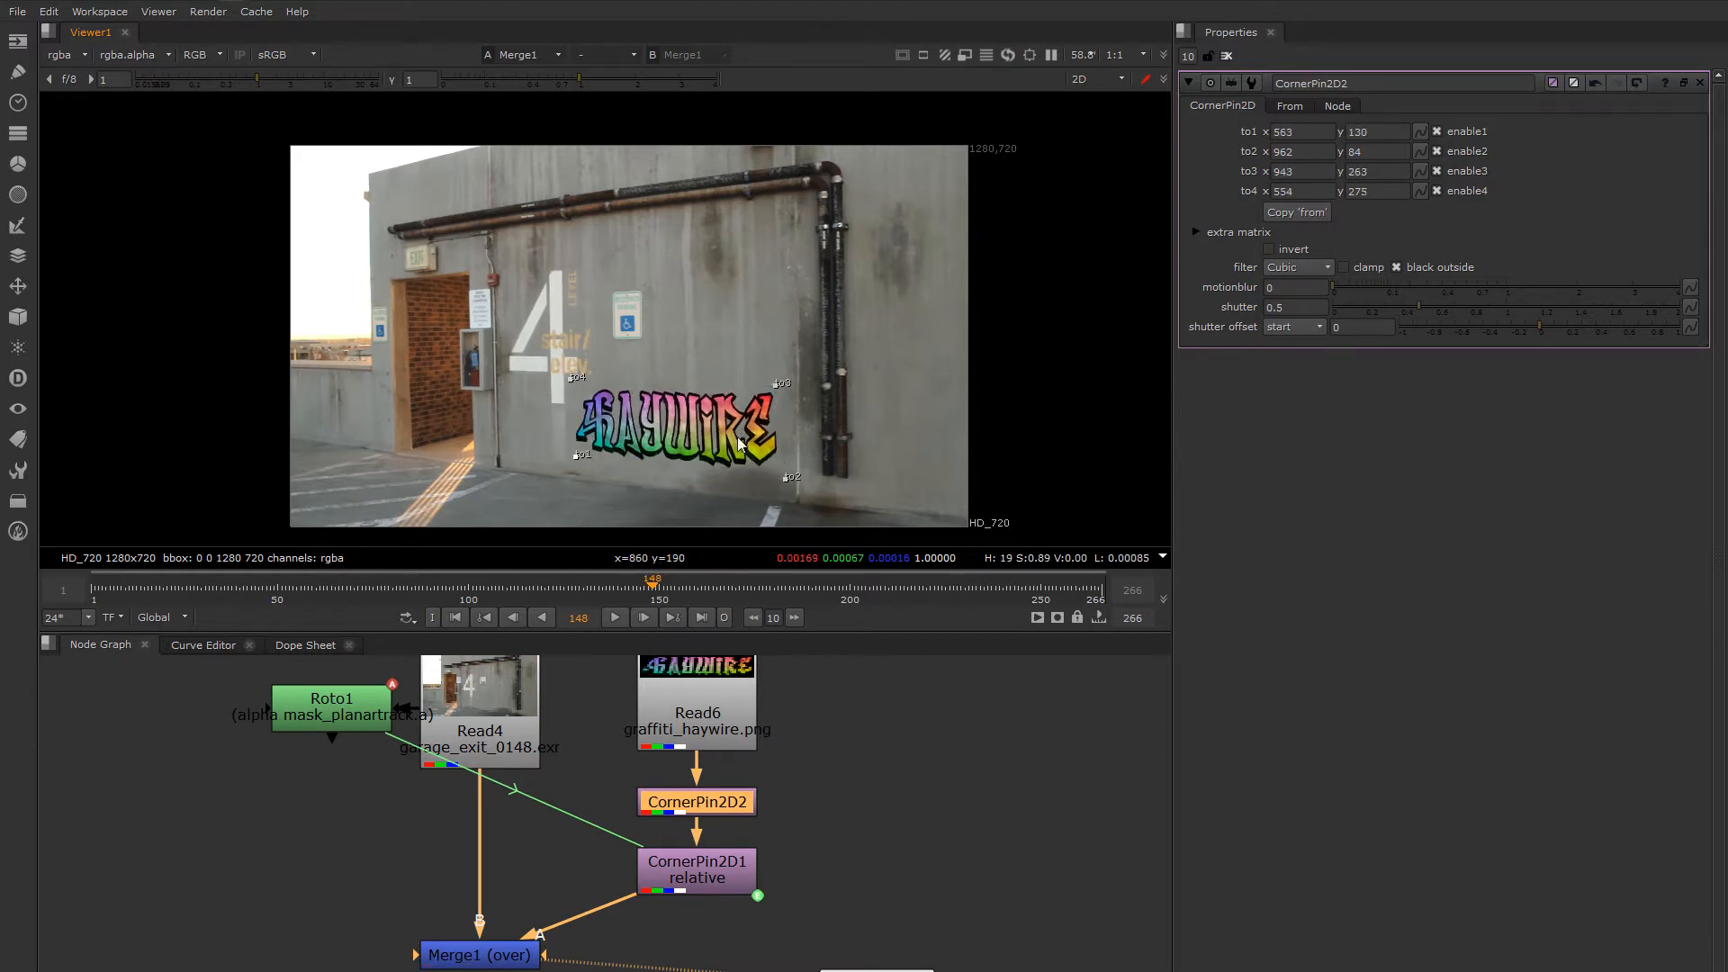
left_click_drag(777, 386, 789, 381)
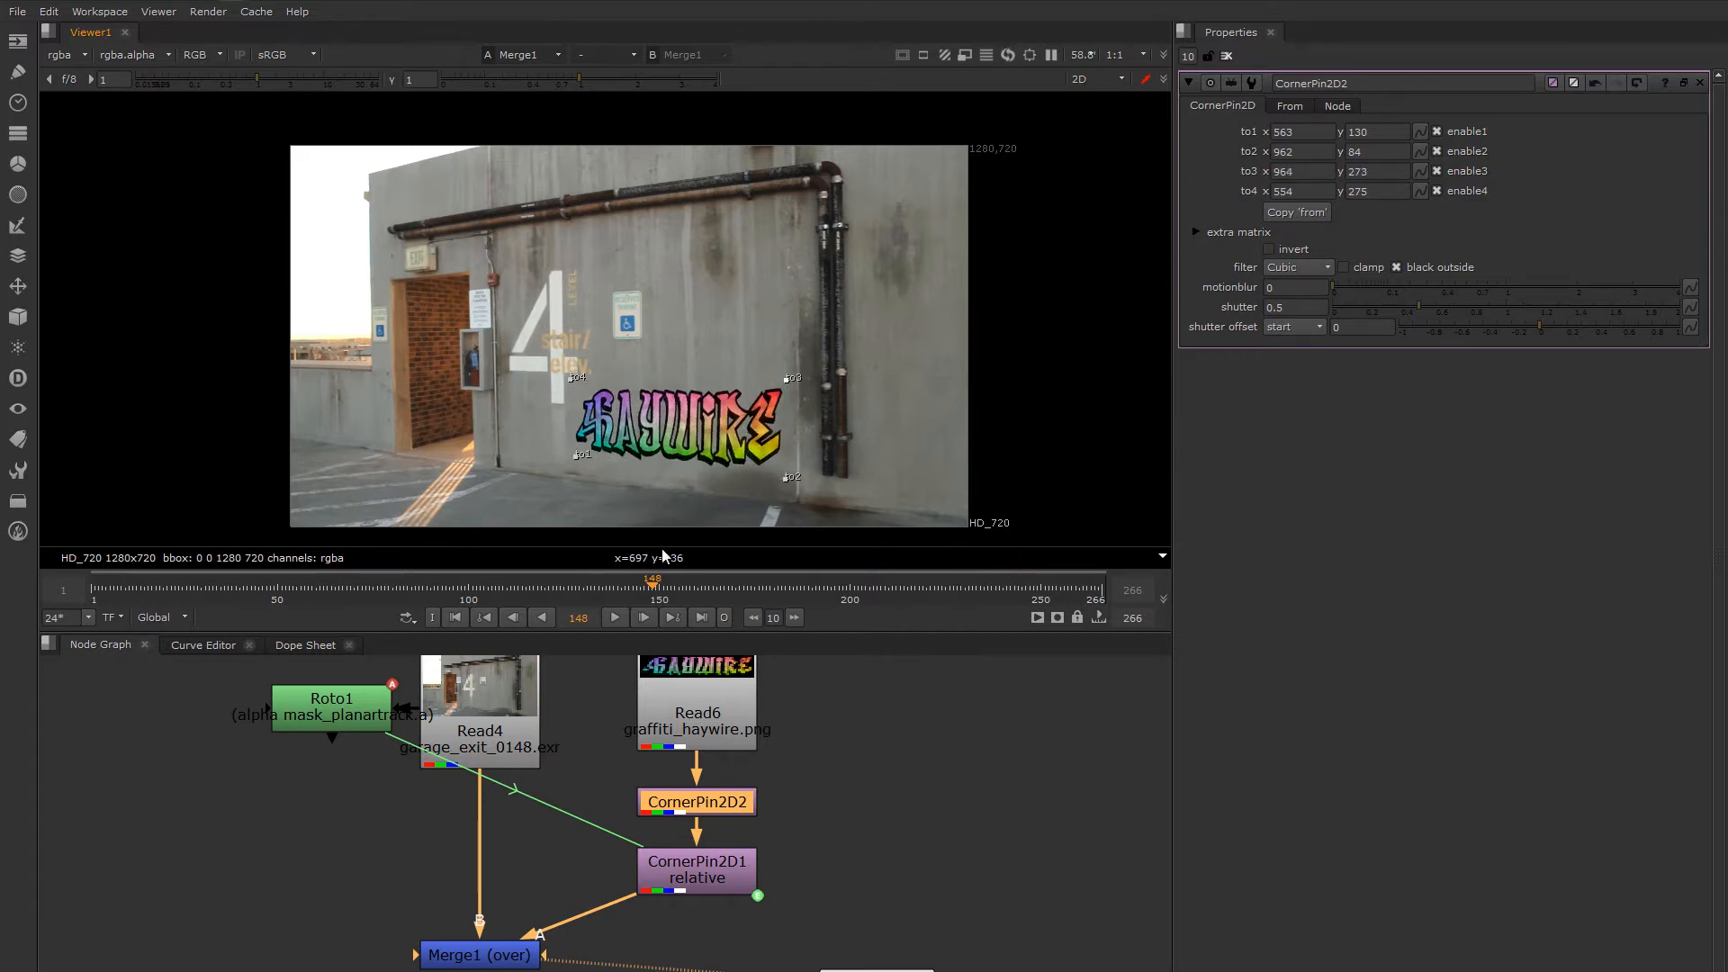
At frame 140, refine the graffiti's perspective by moving to1 to about (553, 115), to2 to (959, 84) and to3 to (961, 259).
left_click_drag(651, 587, 623, 591)
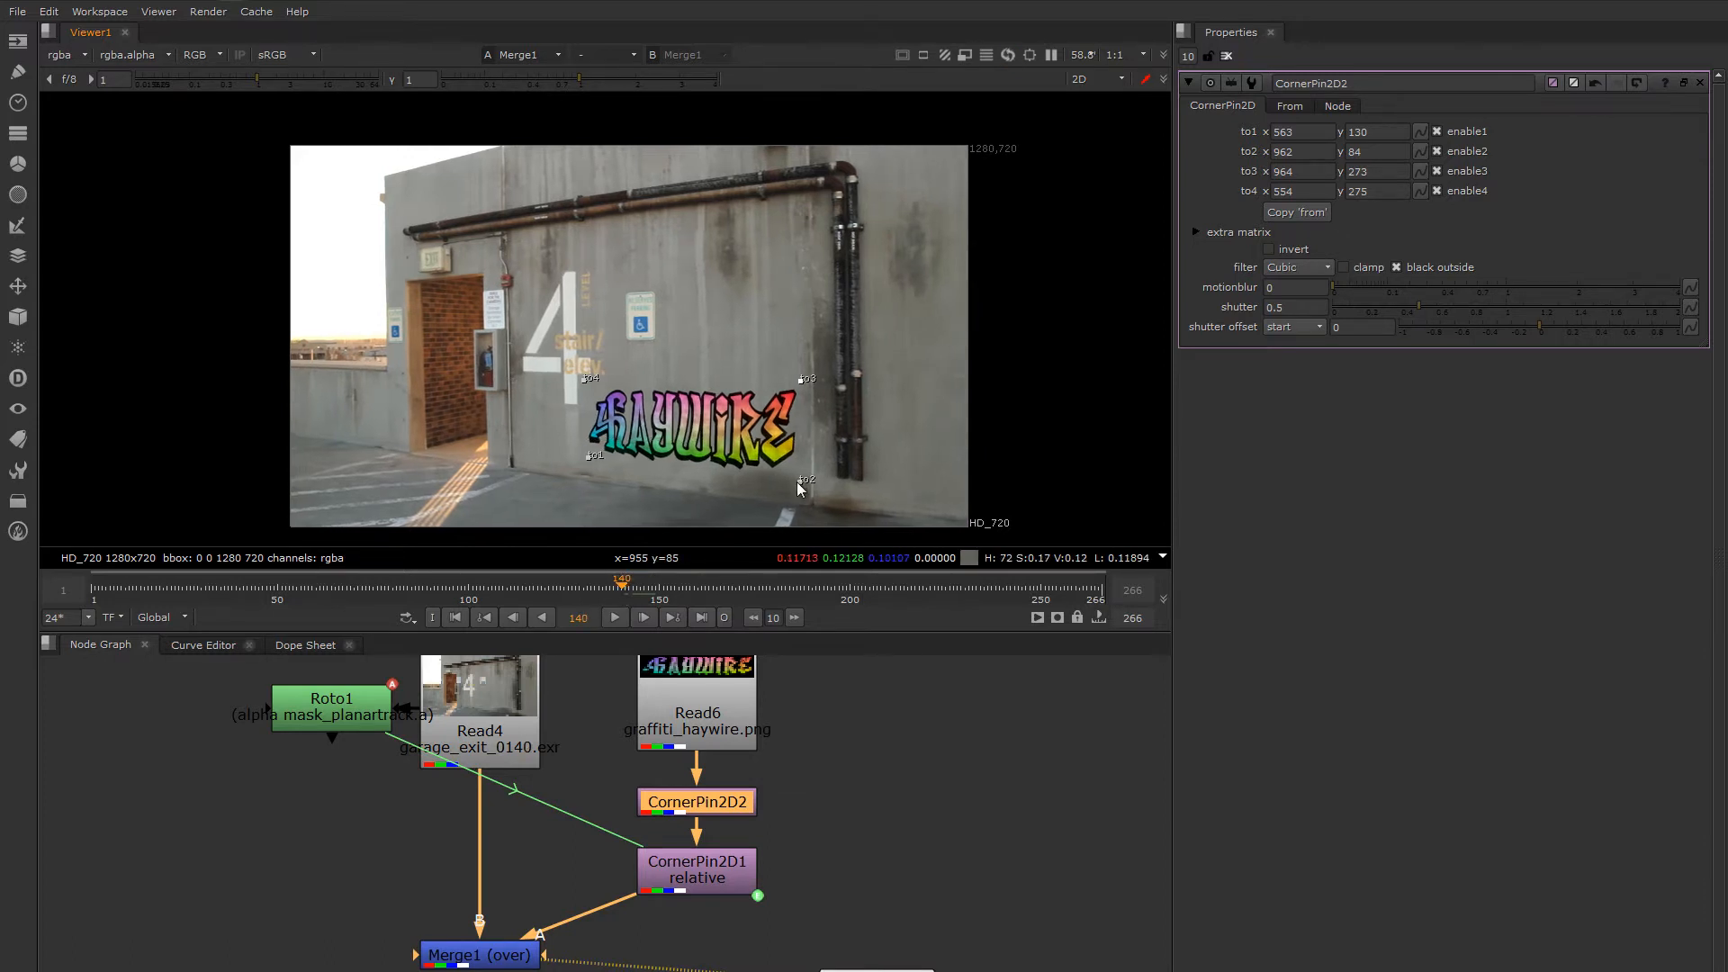
left_click_drag(799, 479, 796, 483)
left_click_drag(801, 382, 799, 381)
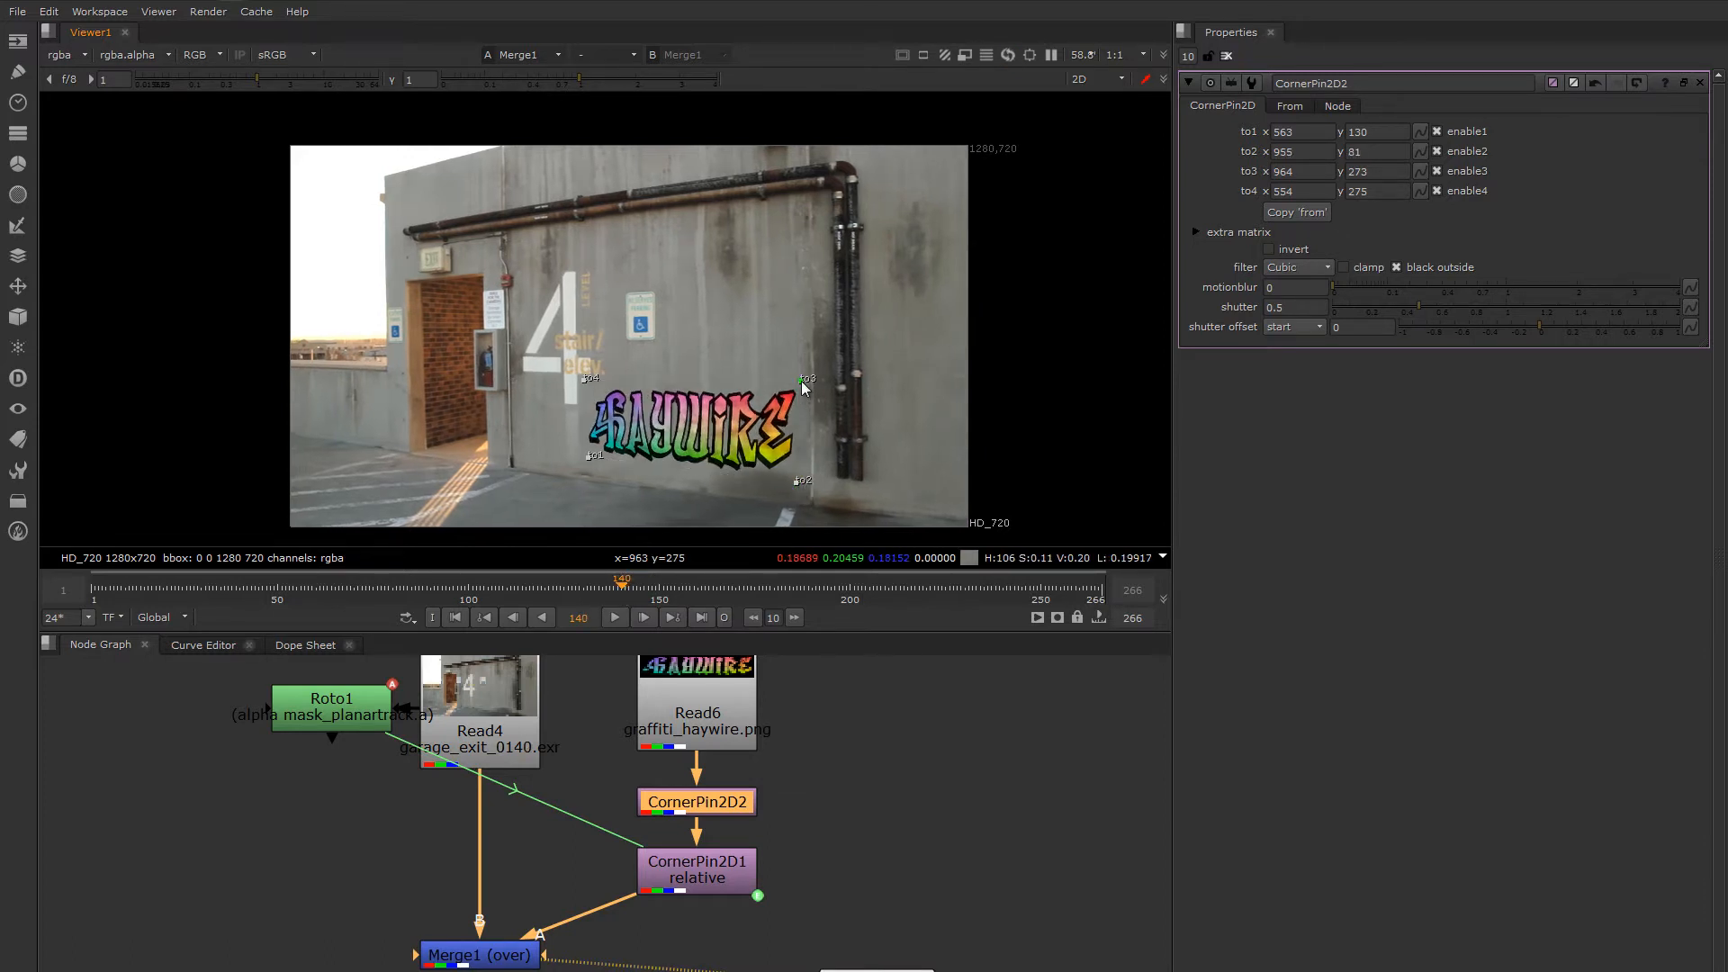
left_click_drag(797, 480, 802, 473)
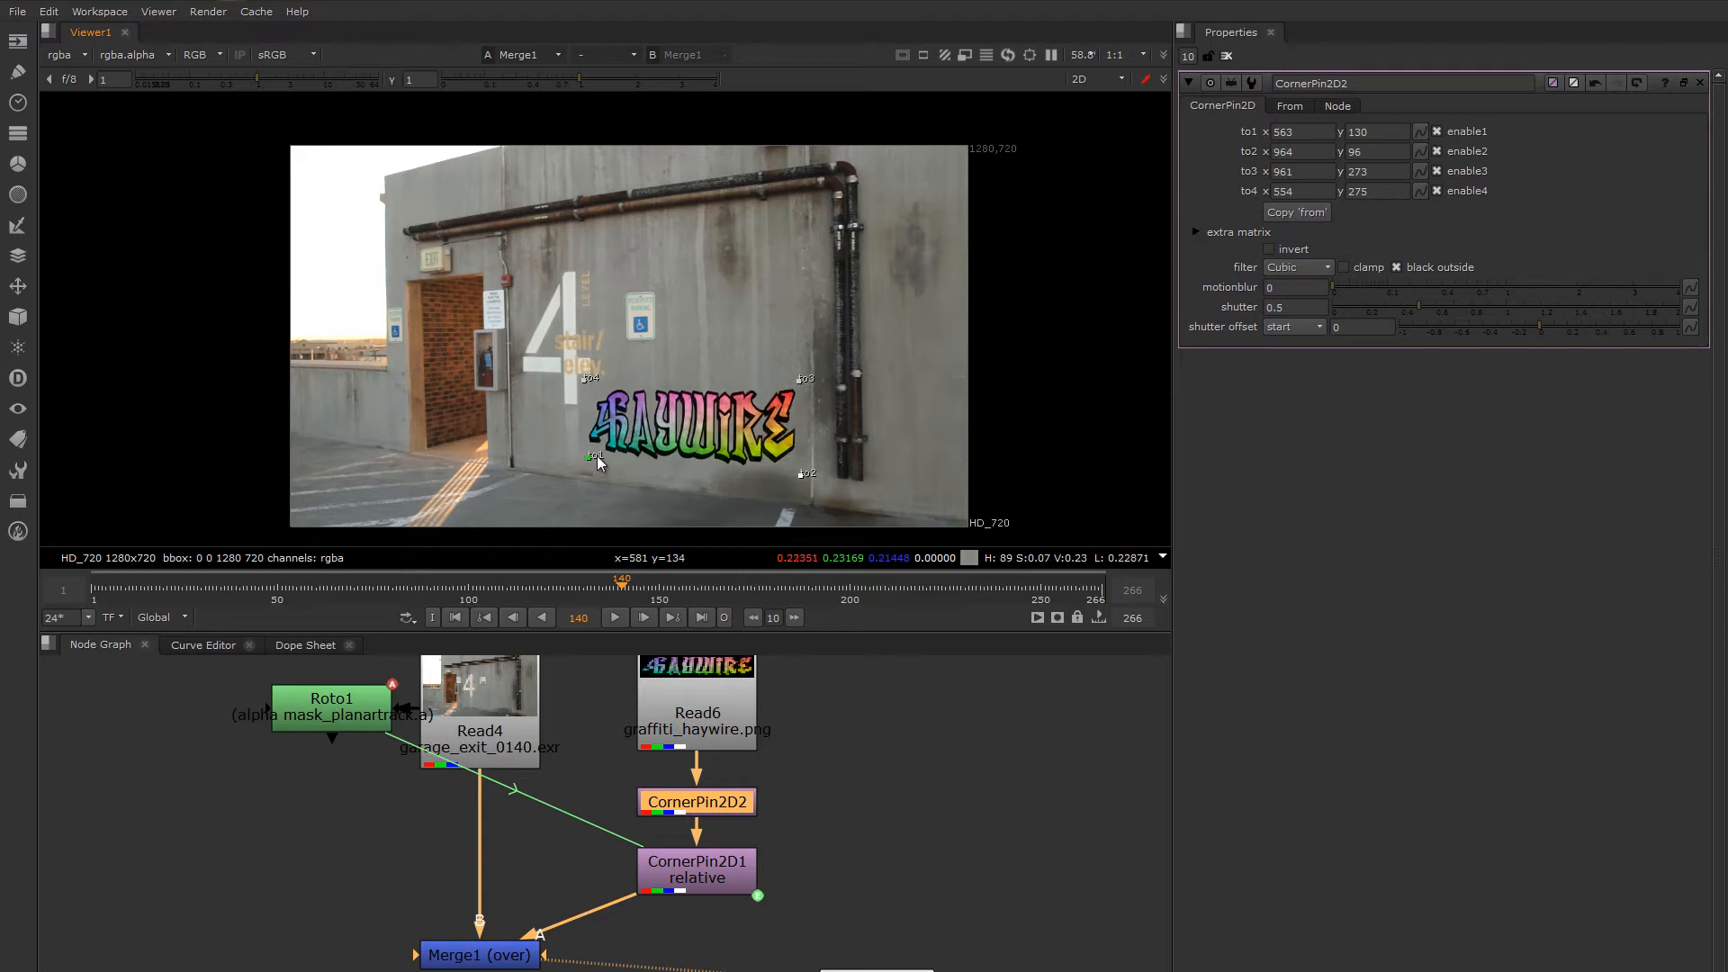
left_click_drag(595, 459, 586, 466)
left_click_drag(799, 382, 800, 394)
left_click_drag(801, 473, 799, 479)
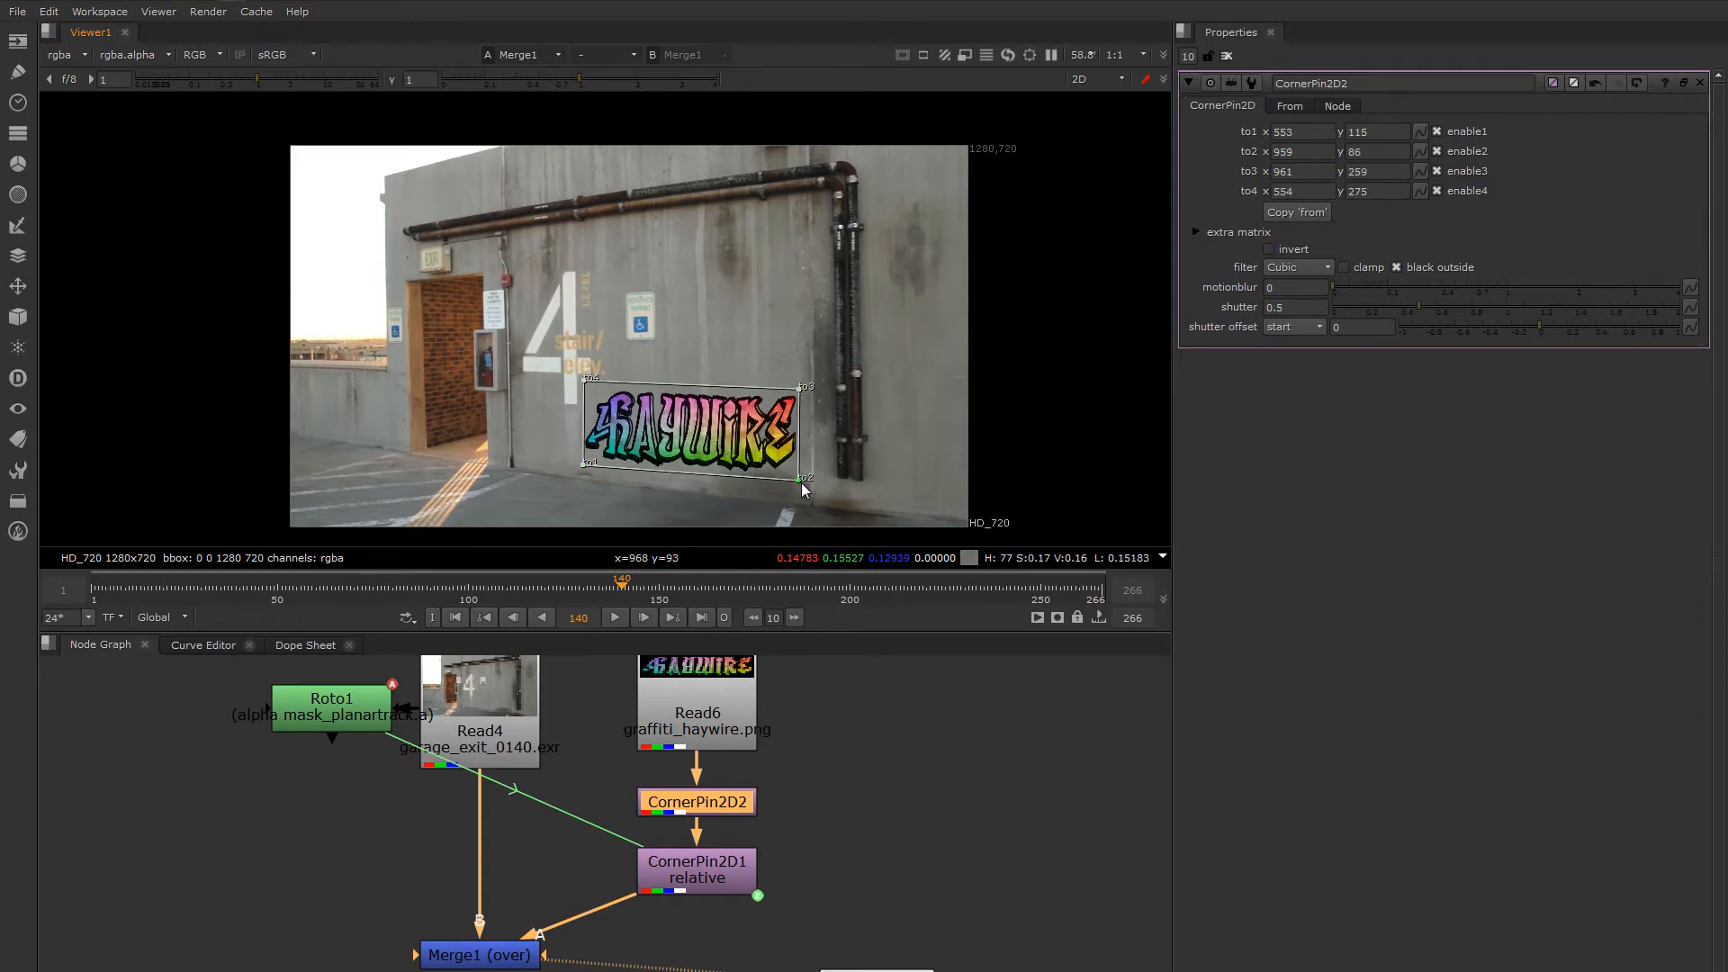
Move the relative corner pin node closer to the one above it and insert a Grade node after it.
scroll(734, 418, "down", 2)
scroll(733, 423, "down", 2)
scroll(734, 423, "up", 4)
middle_click_drag(675, 912, 736, 873)
left_click_drag(756, 839, 761, 819)
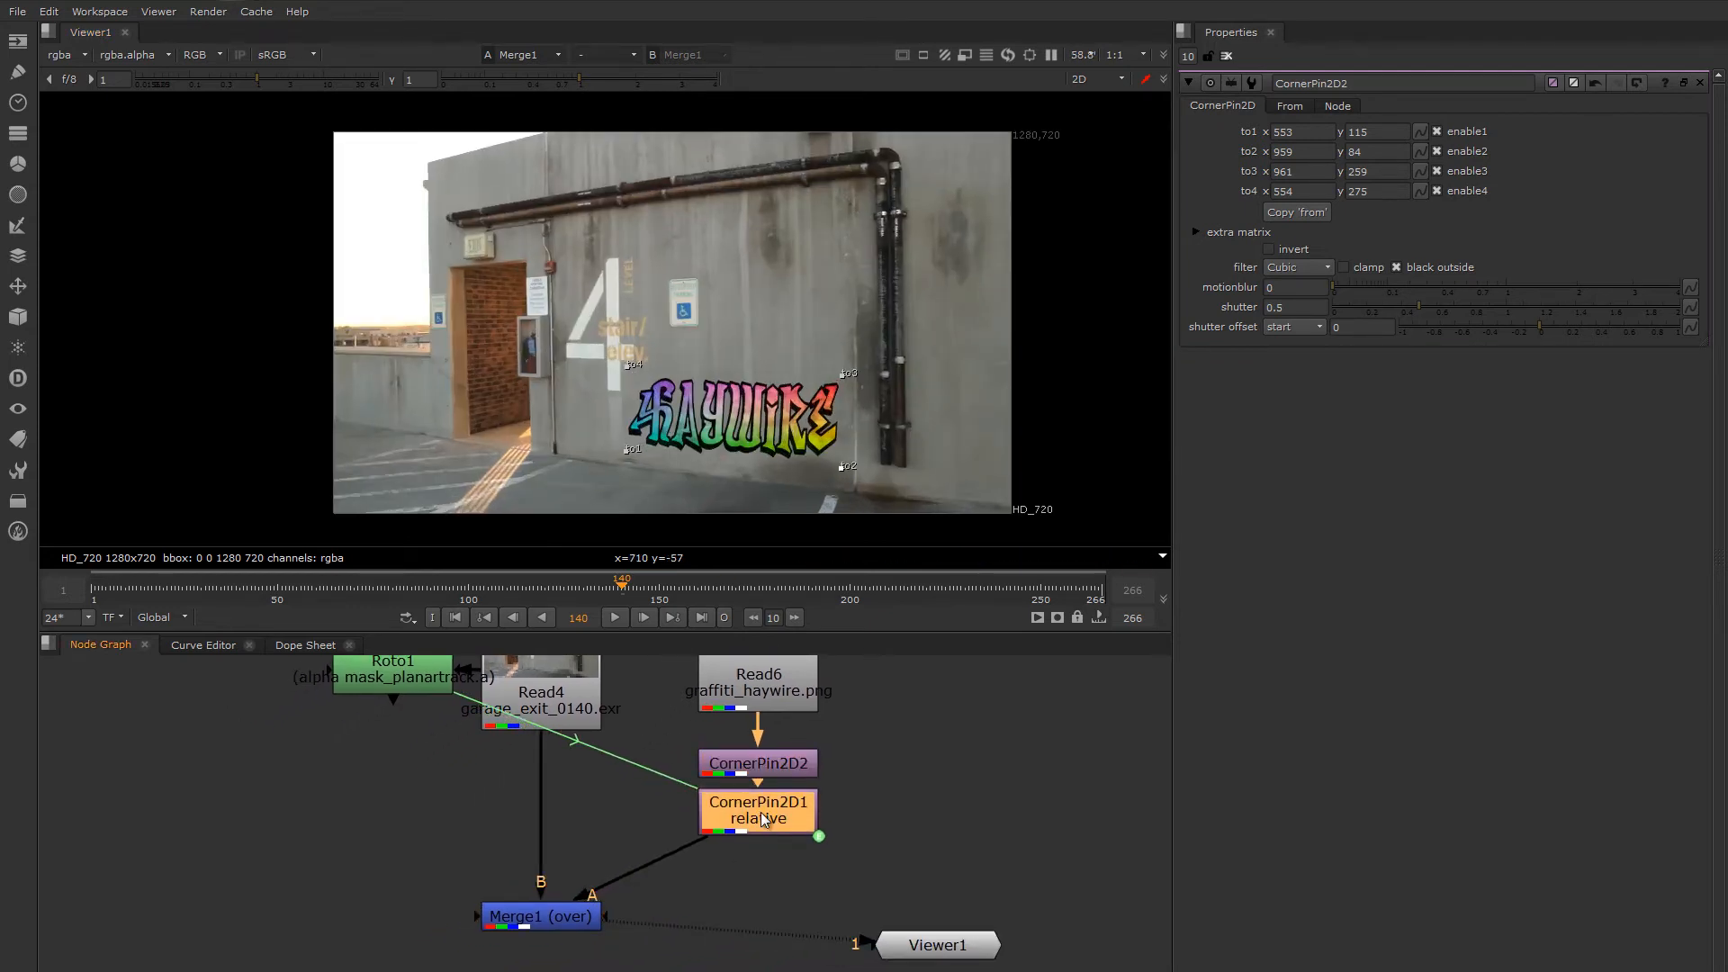
key("g")
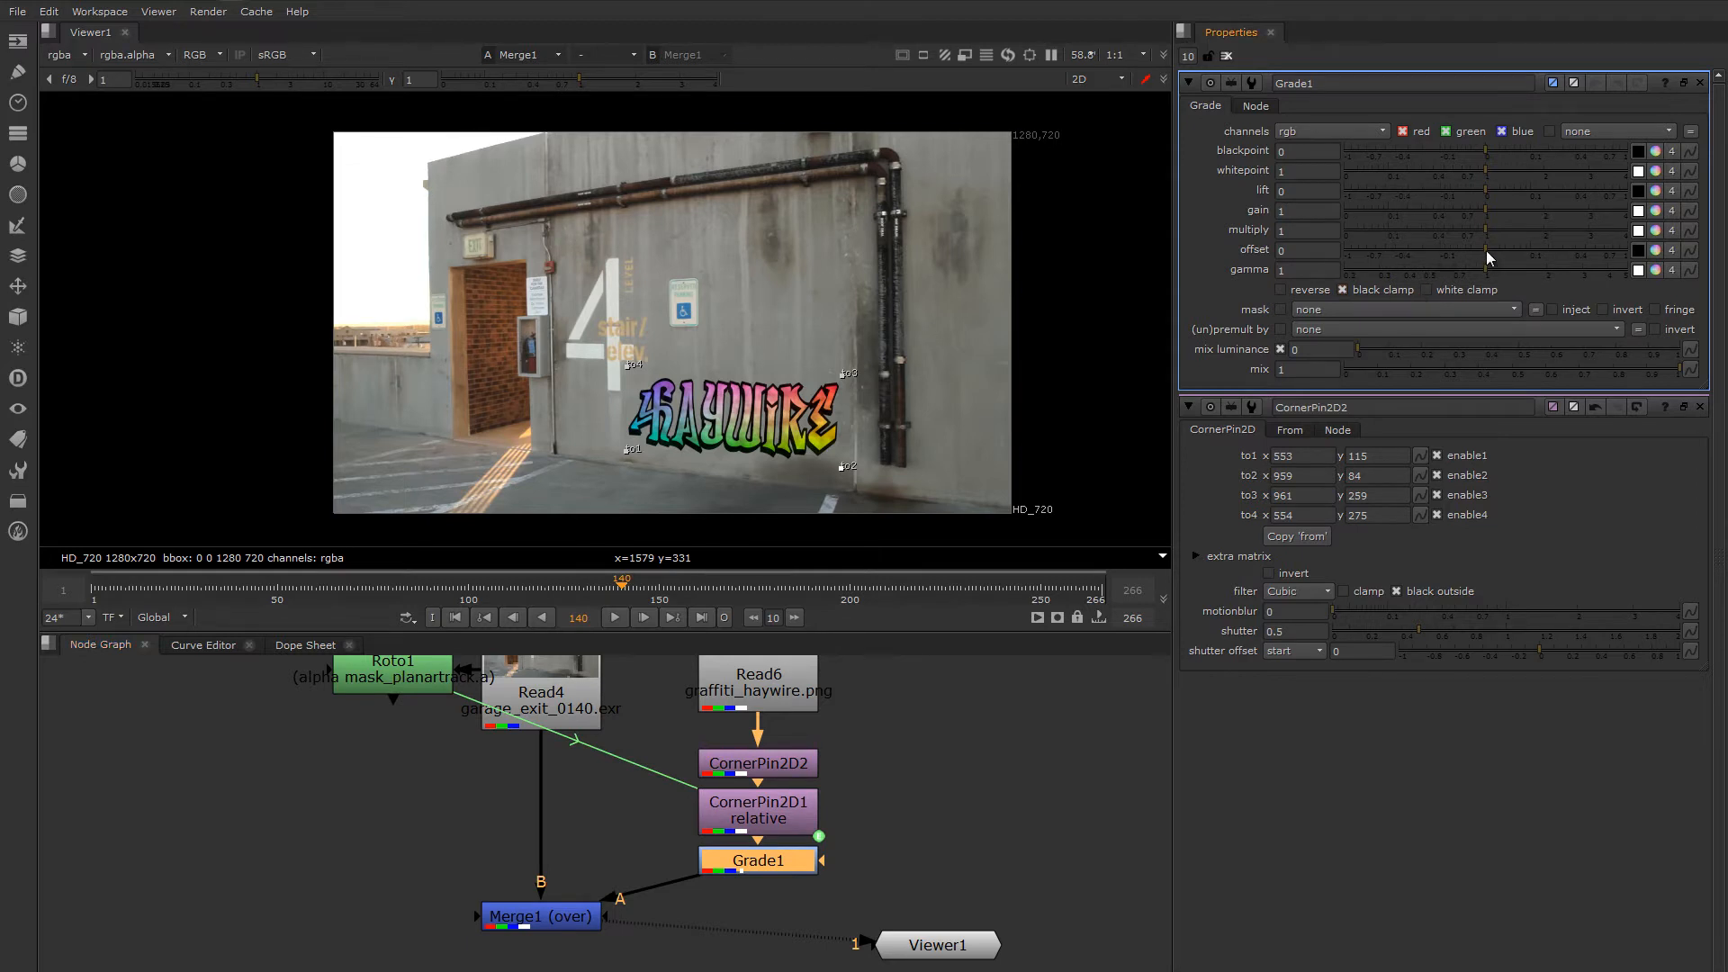
Grade the graffiti with an offset of 0.03 and a gain of about 0.76, with (un)premult by rgba.alpha.
left_click_drag(1486, 250, 1504, 248)
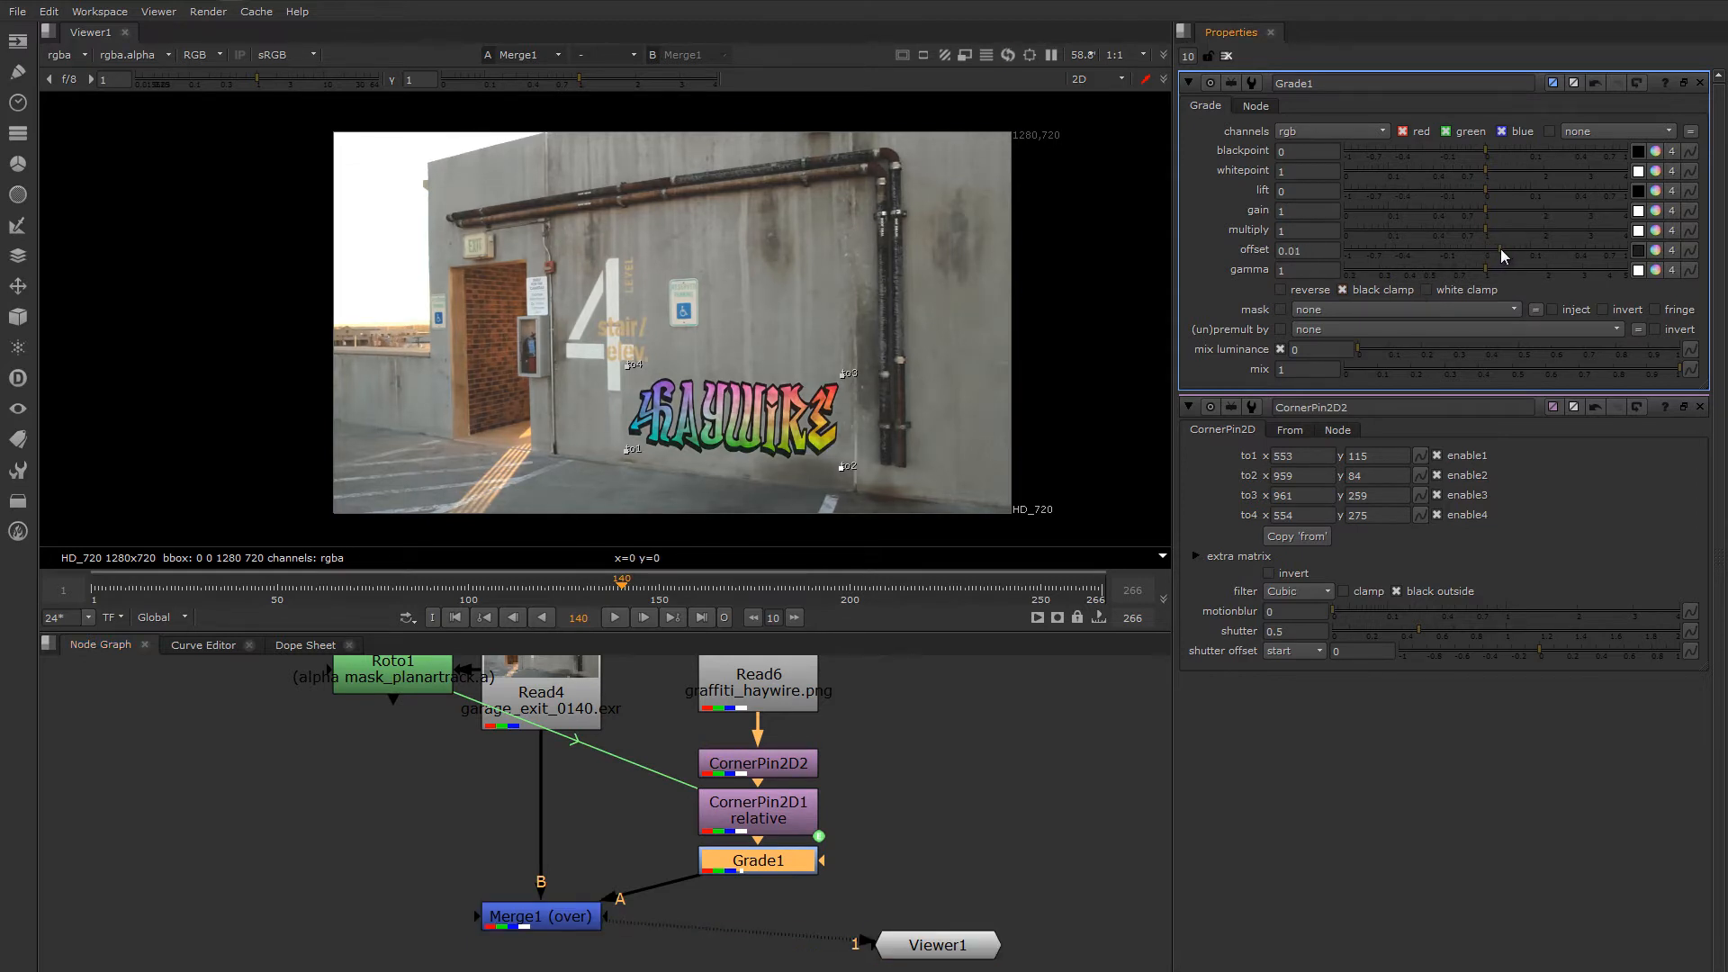
left_click(1315, 326)
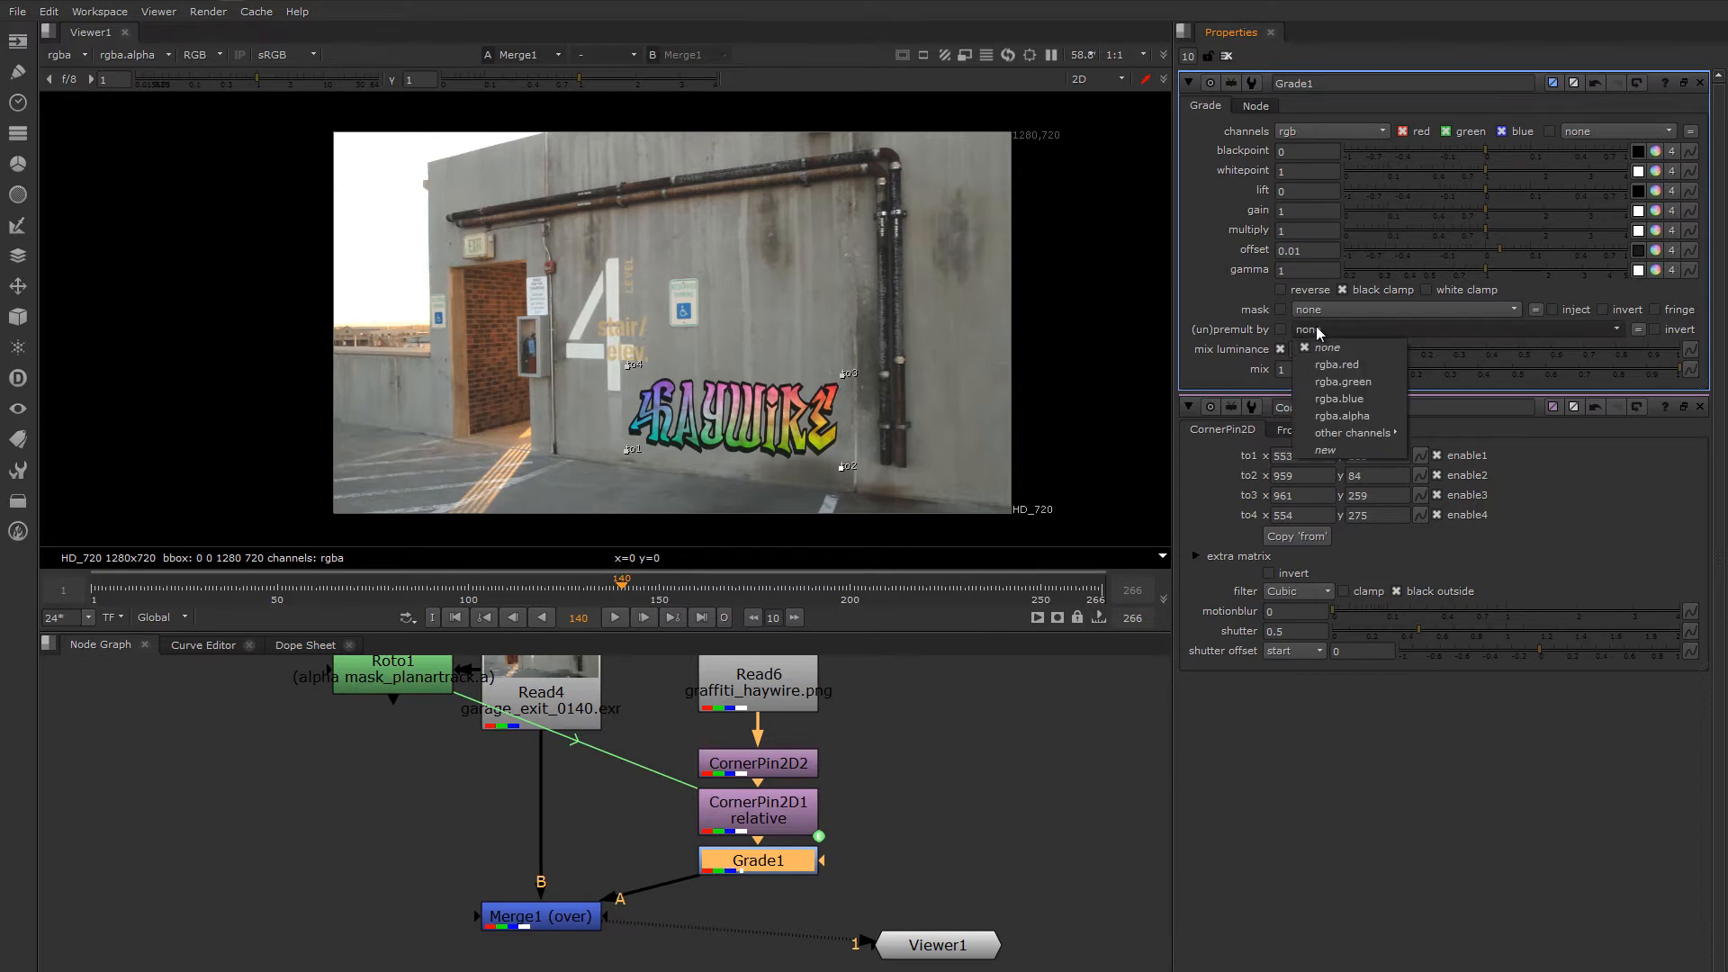
left_click(1342, 415)
left_click_drag(1495, 257, 1469, 215)
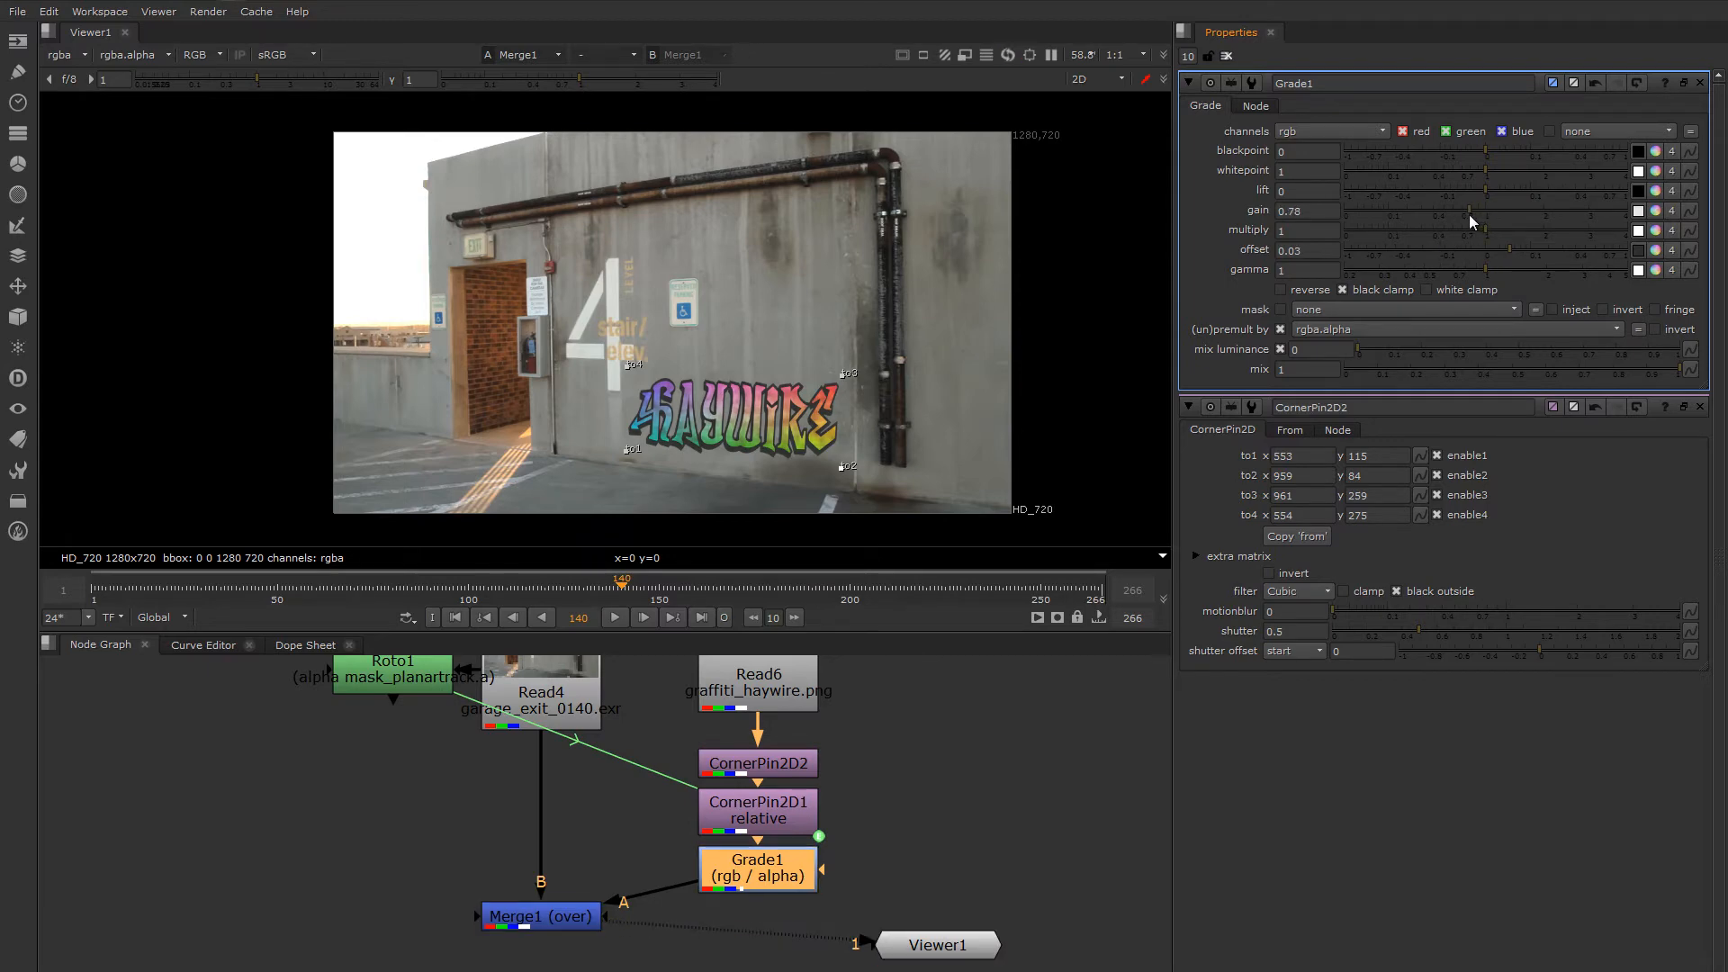
Go to frame 184 and set the relative corner pin's motion blur to 1.
scroll(825, 353, "down", 3)
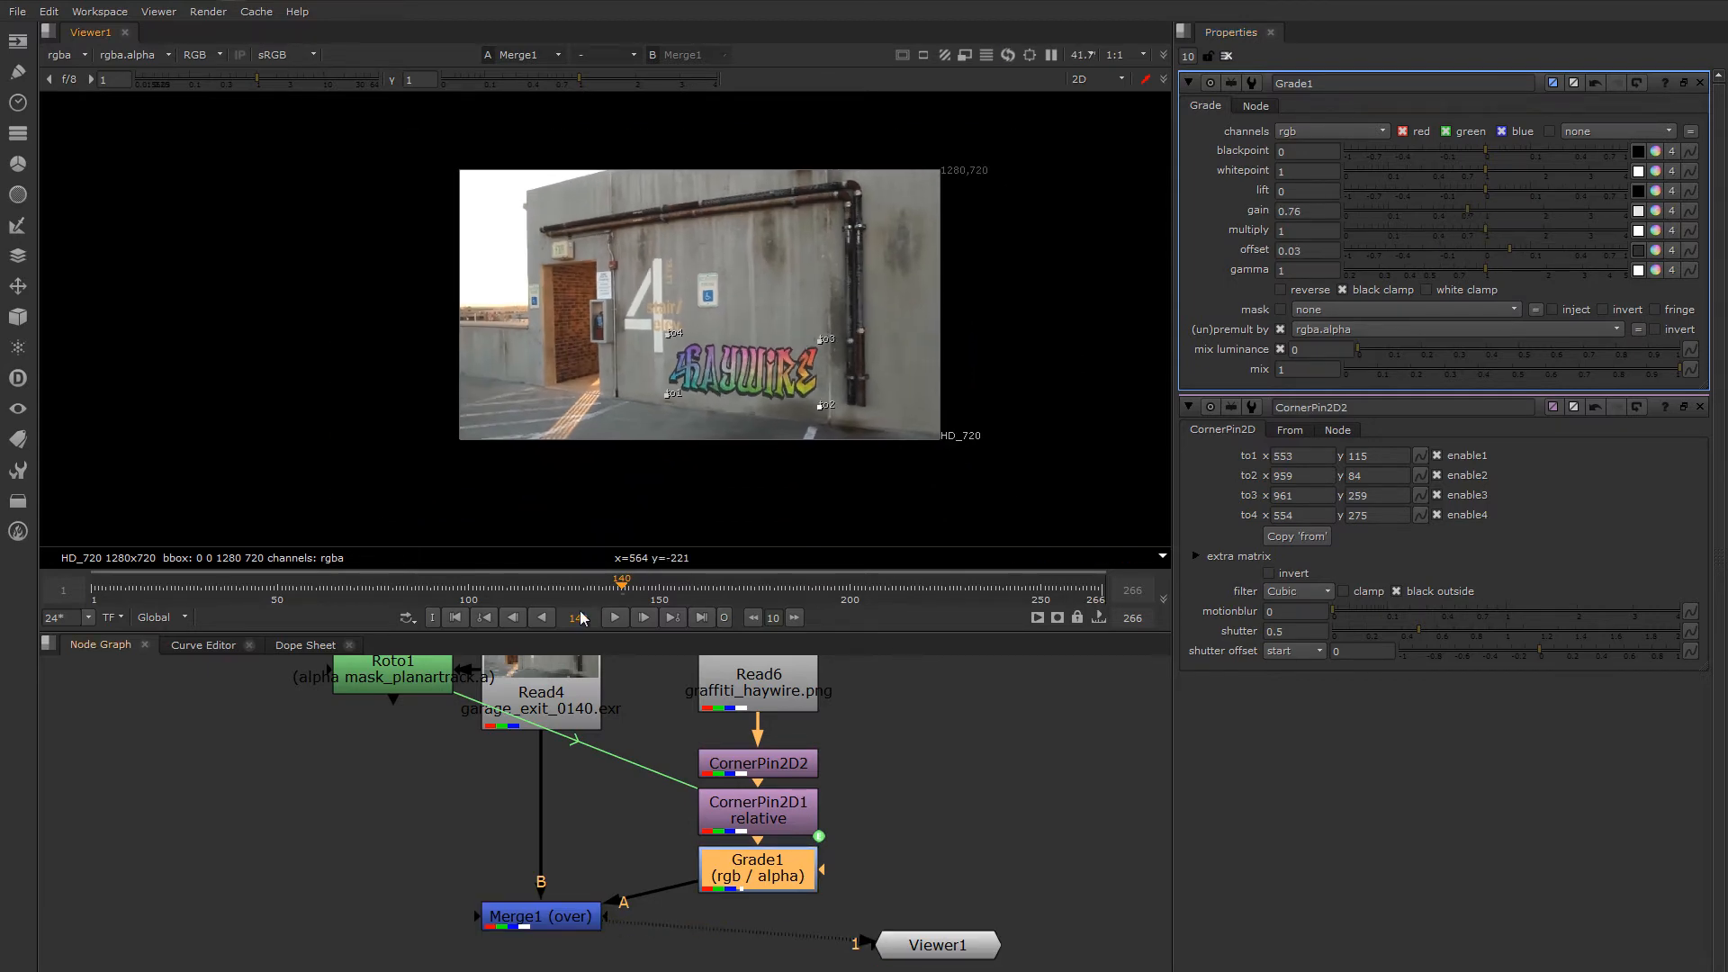
left_click_drag(621, 585, 790, 591)
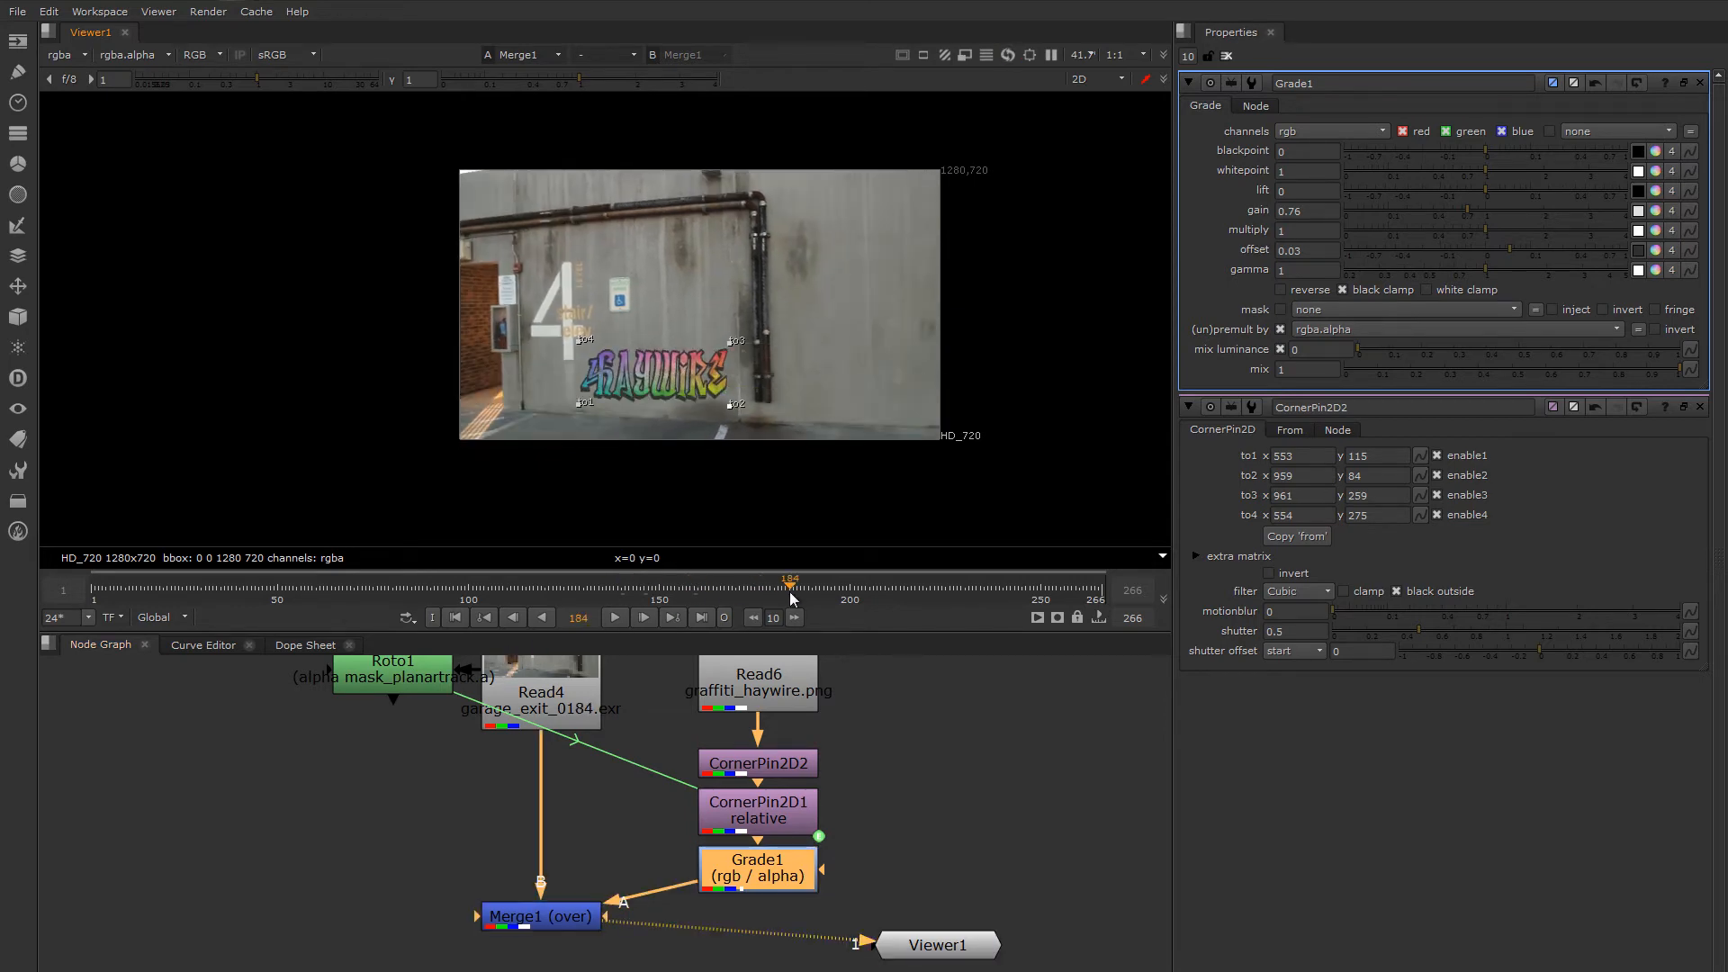
left_click(761, 884)
double_click(779, 820)
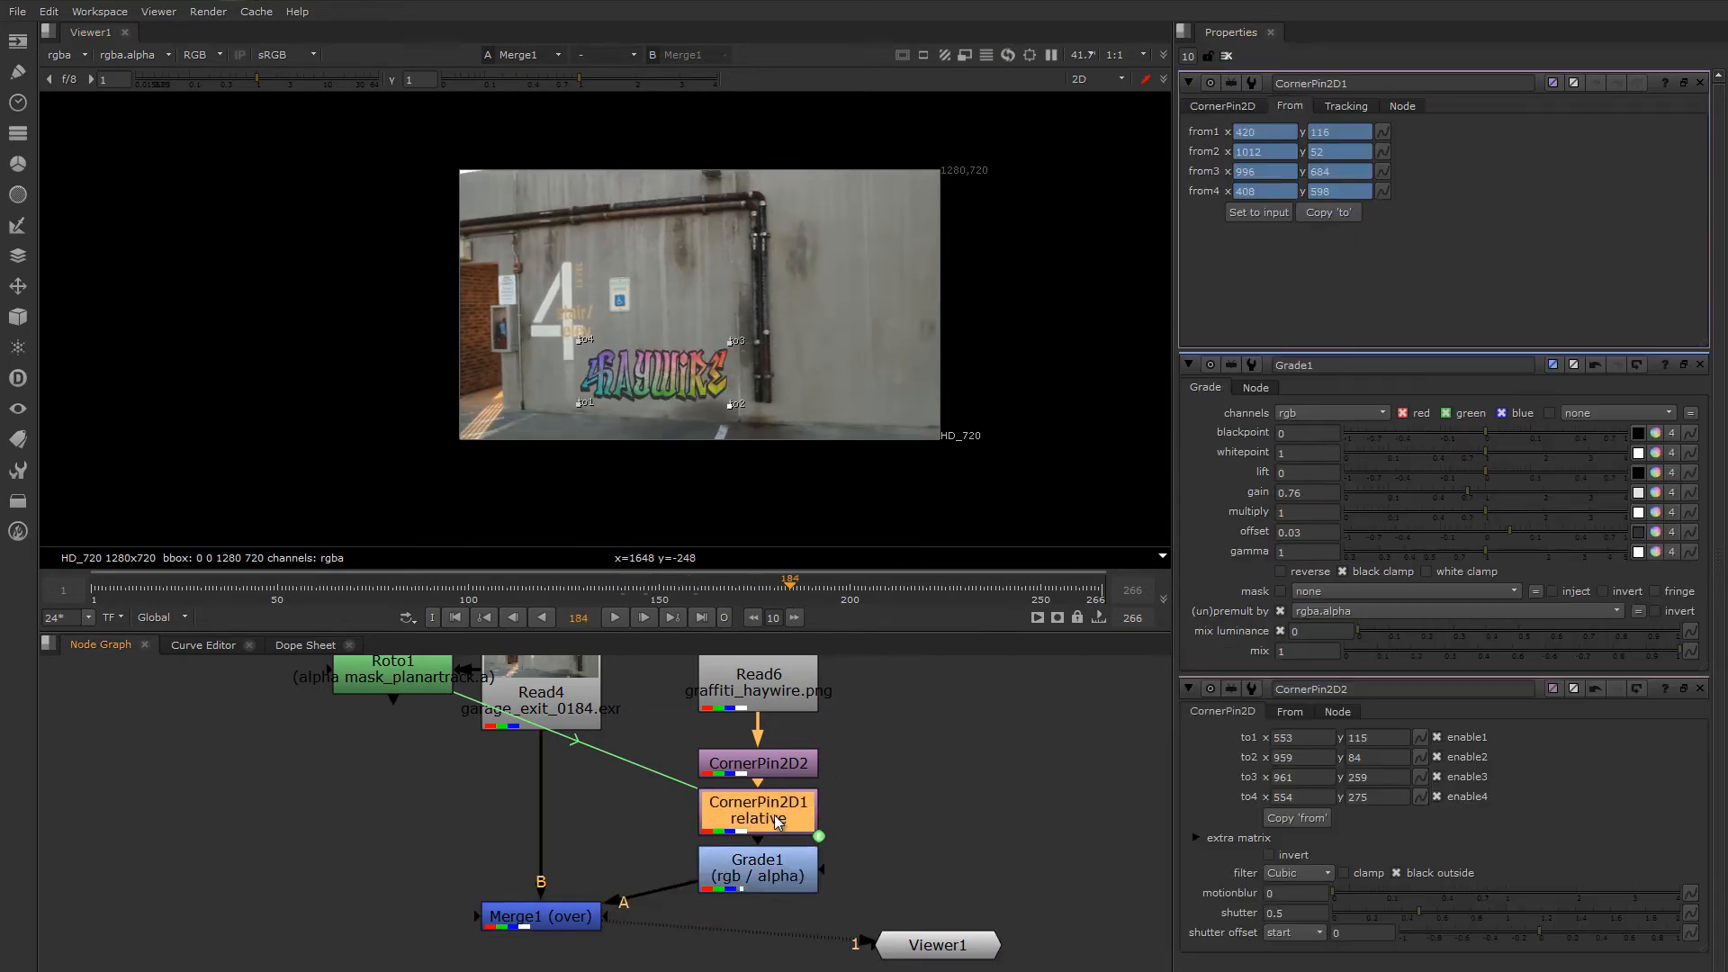
left_click(1222, 107)
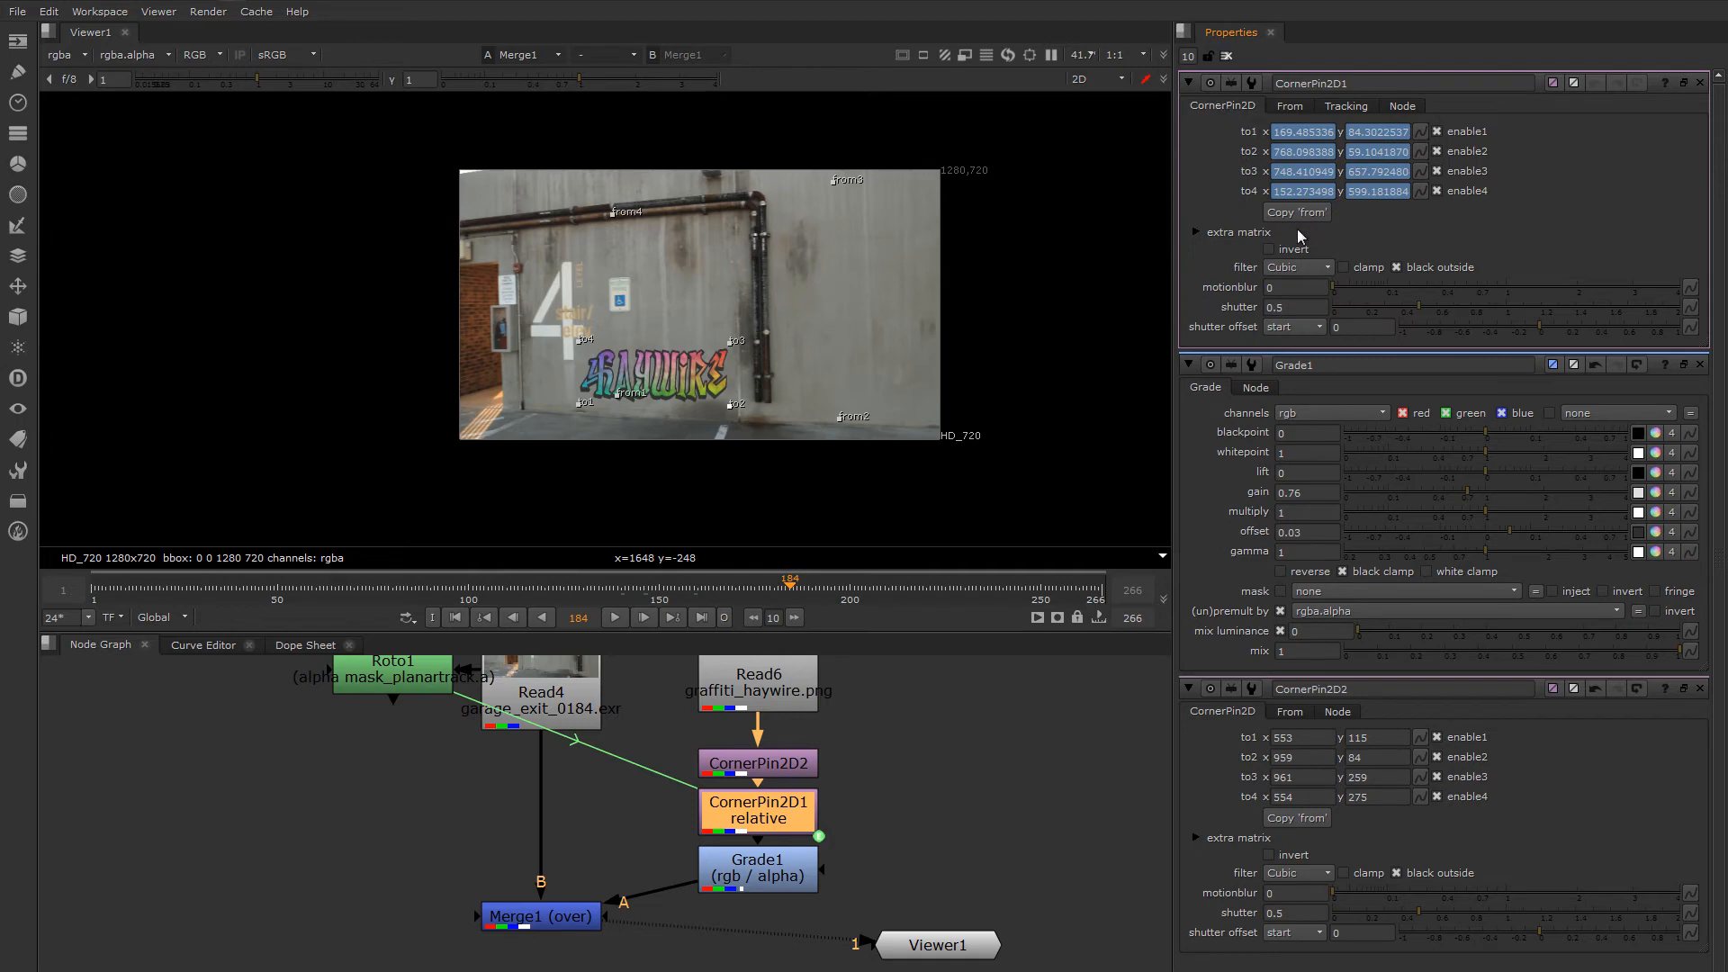
left_click(1268, 288)
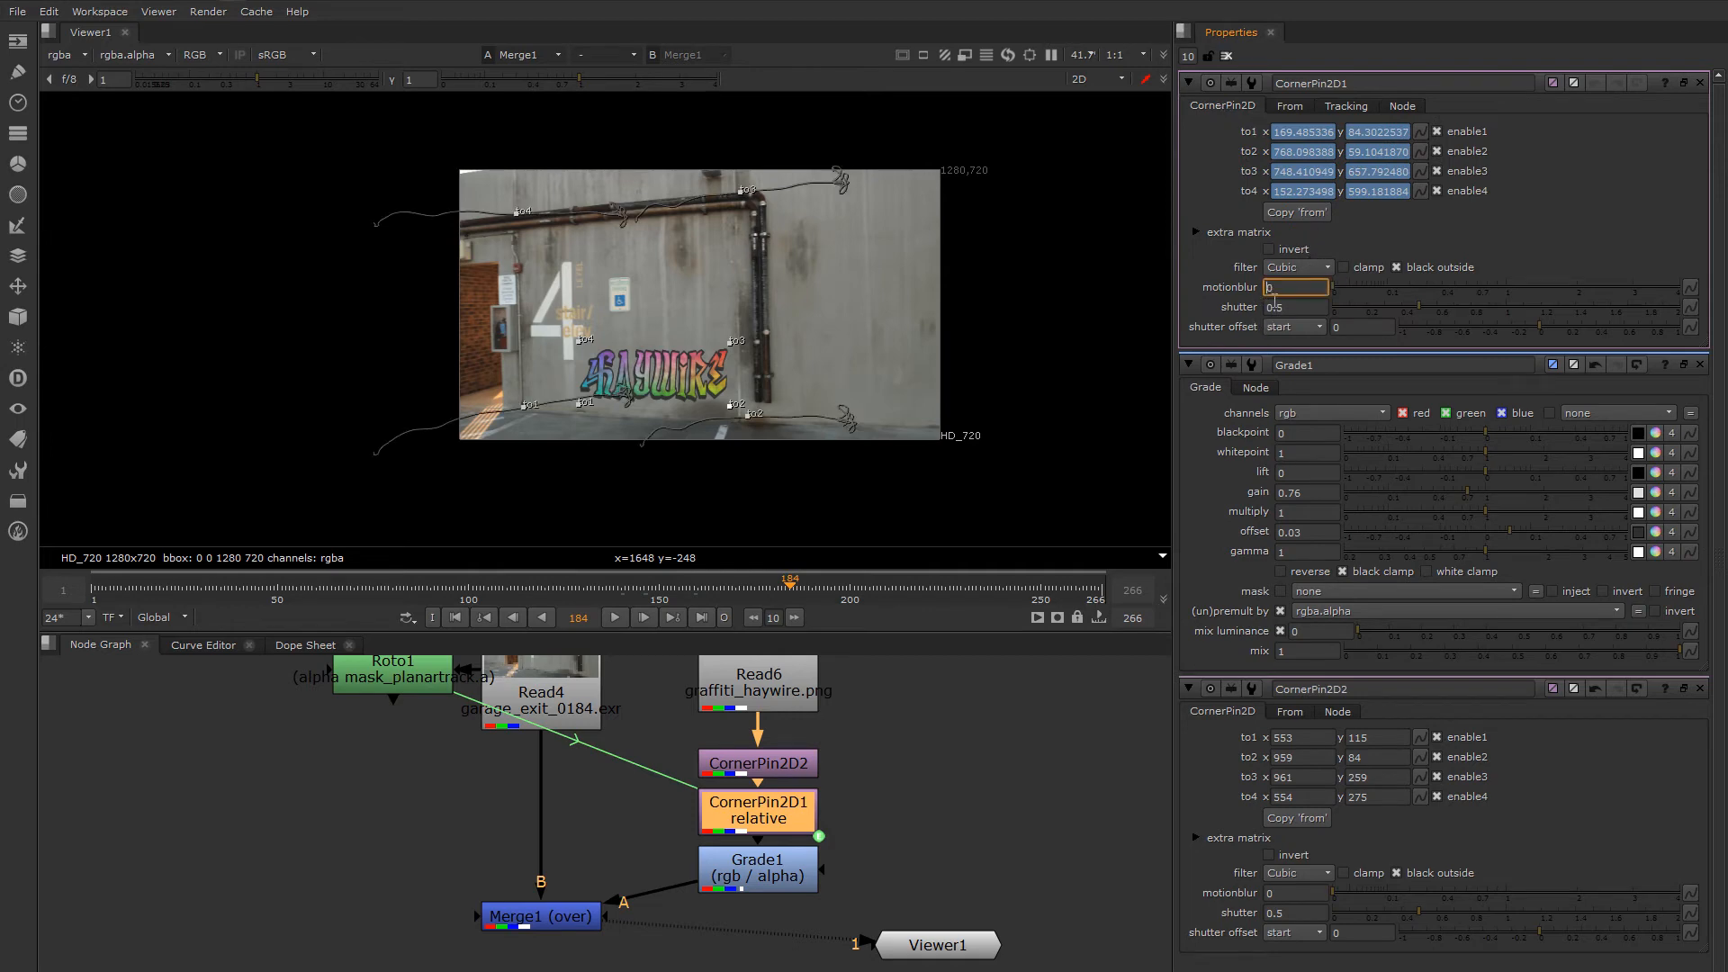
type("1")
key("Return")
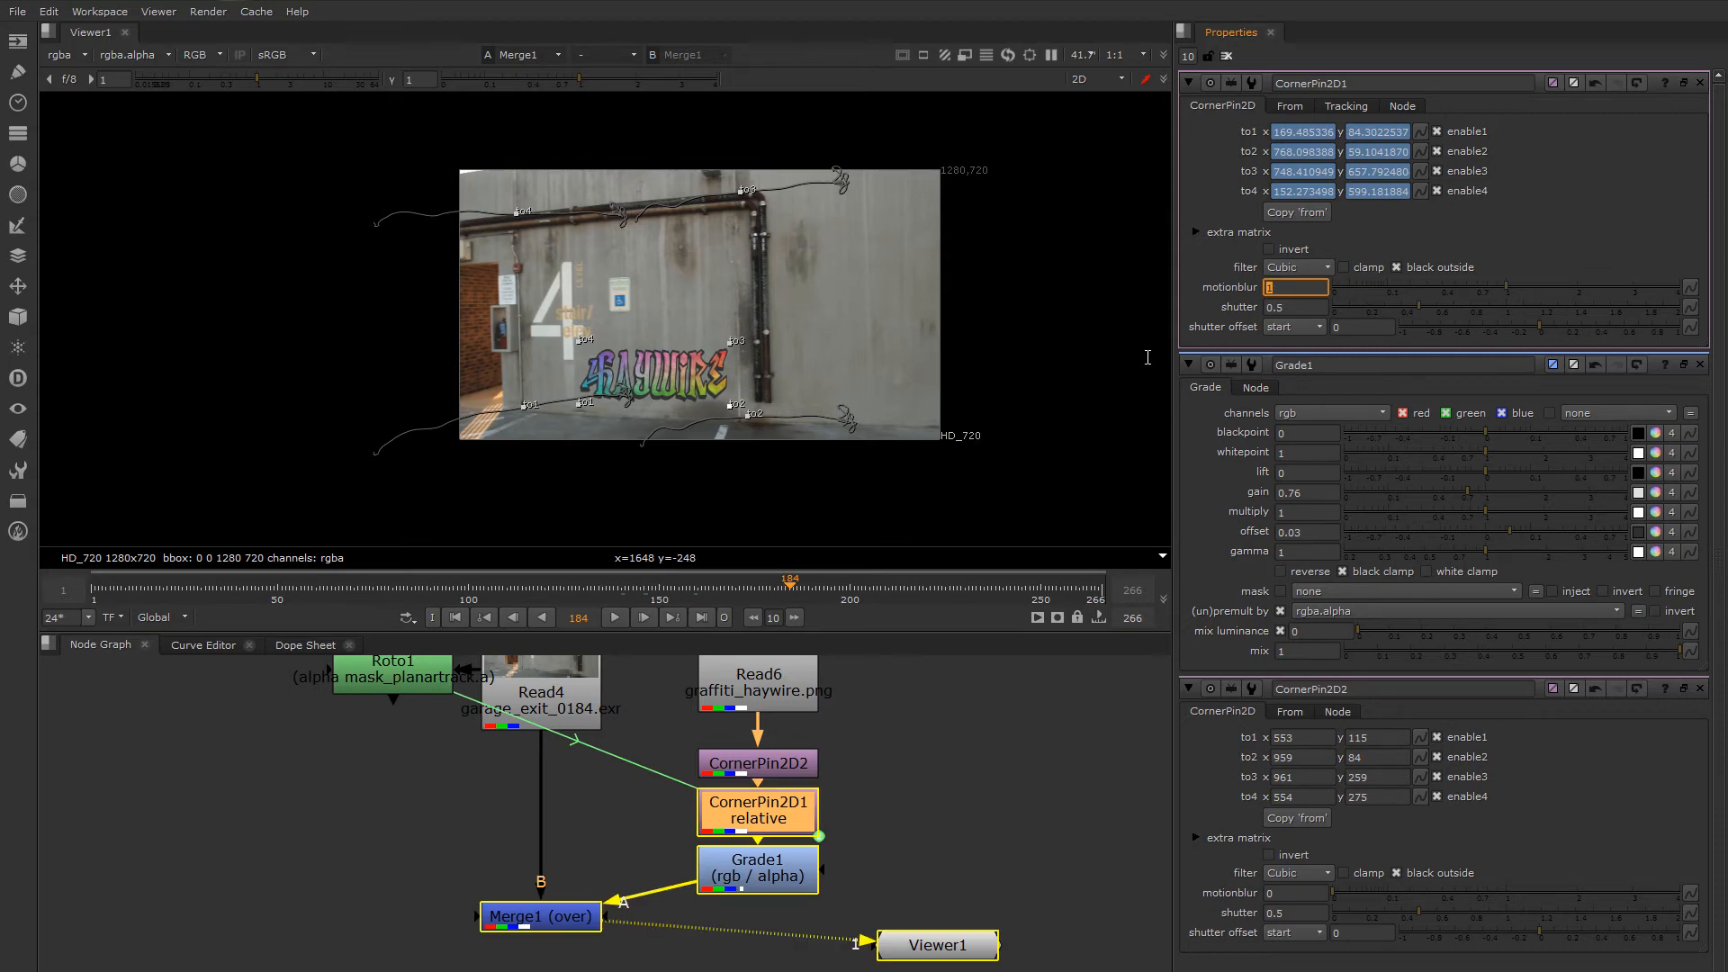
scroll(880, 315, "up", 4)
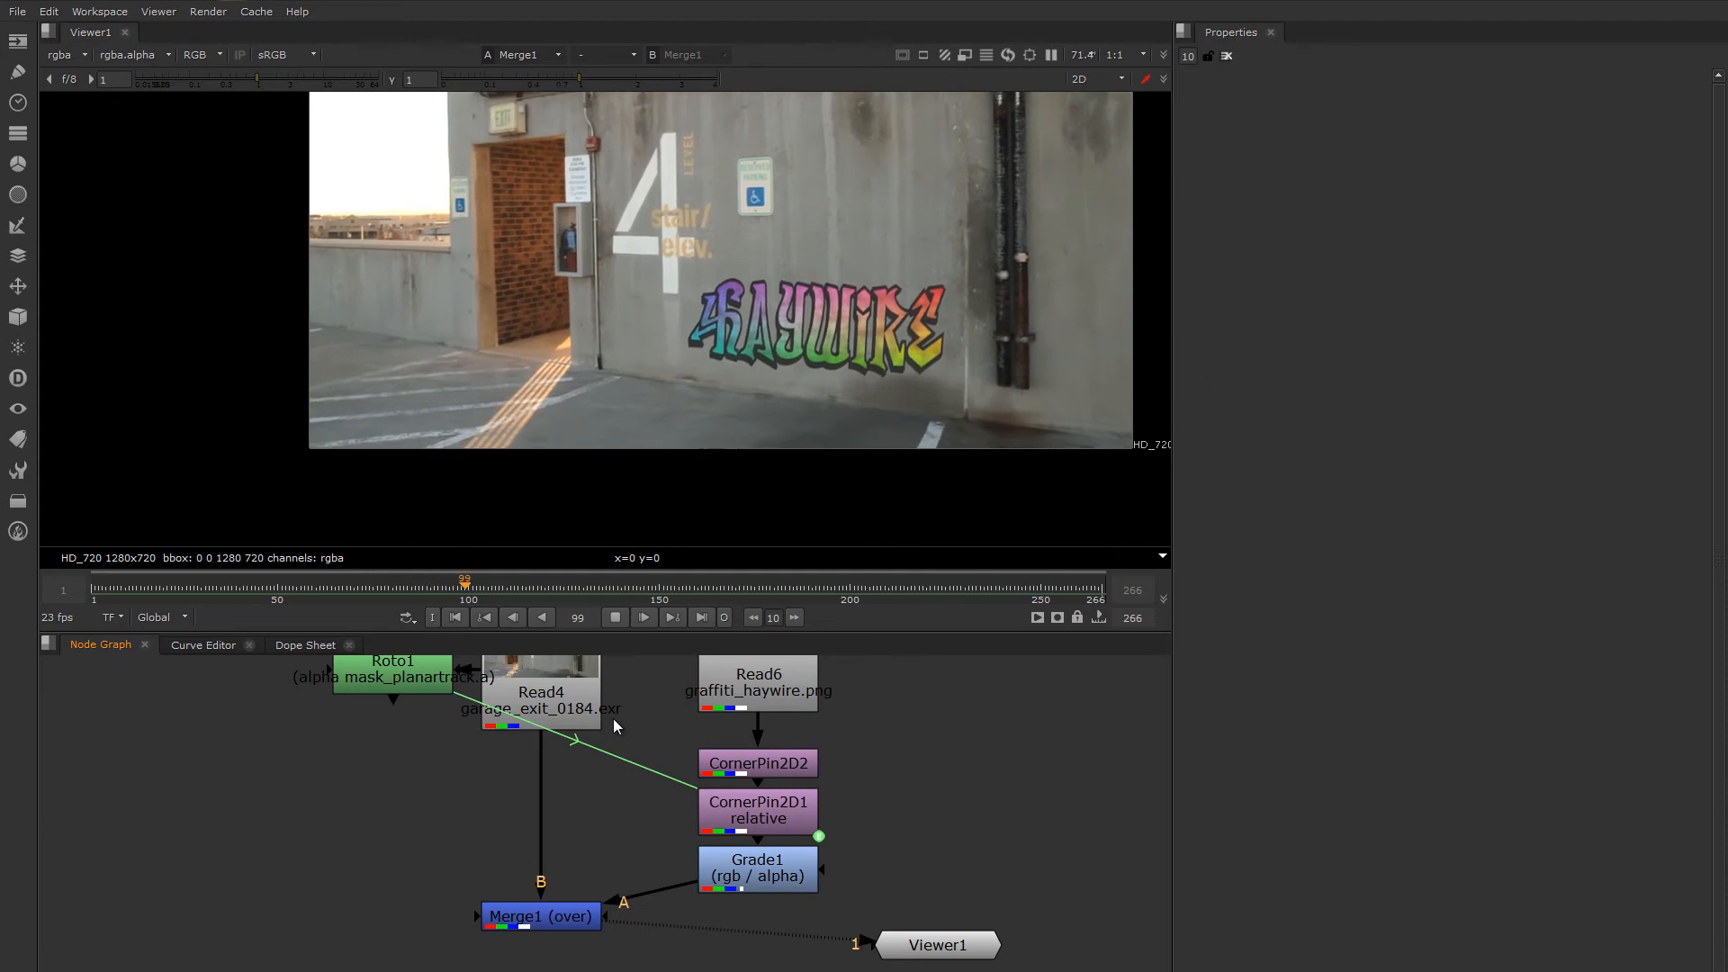
Export a Tracker node with linked output from Bezier1 in the Roto node's planar track.
double_click(404, 698)
left_click(615, 618)
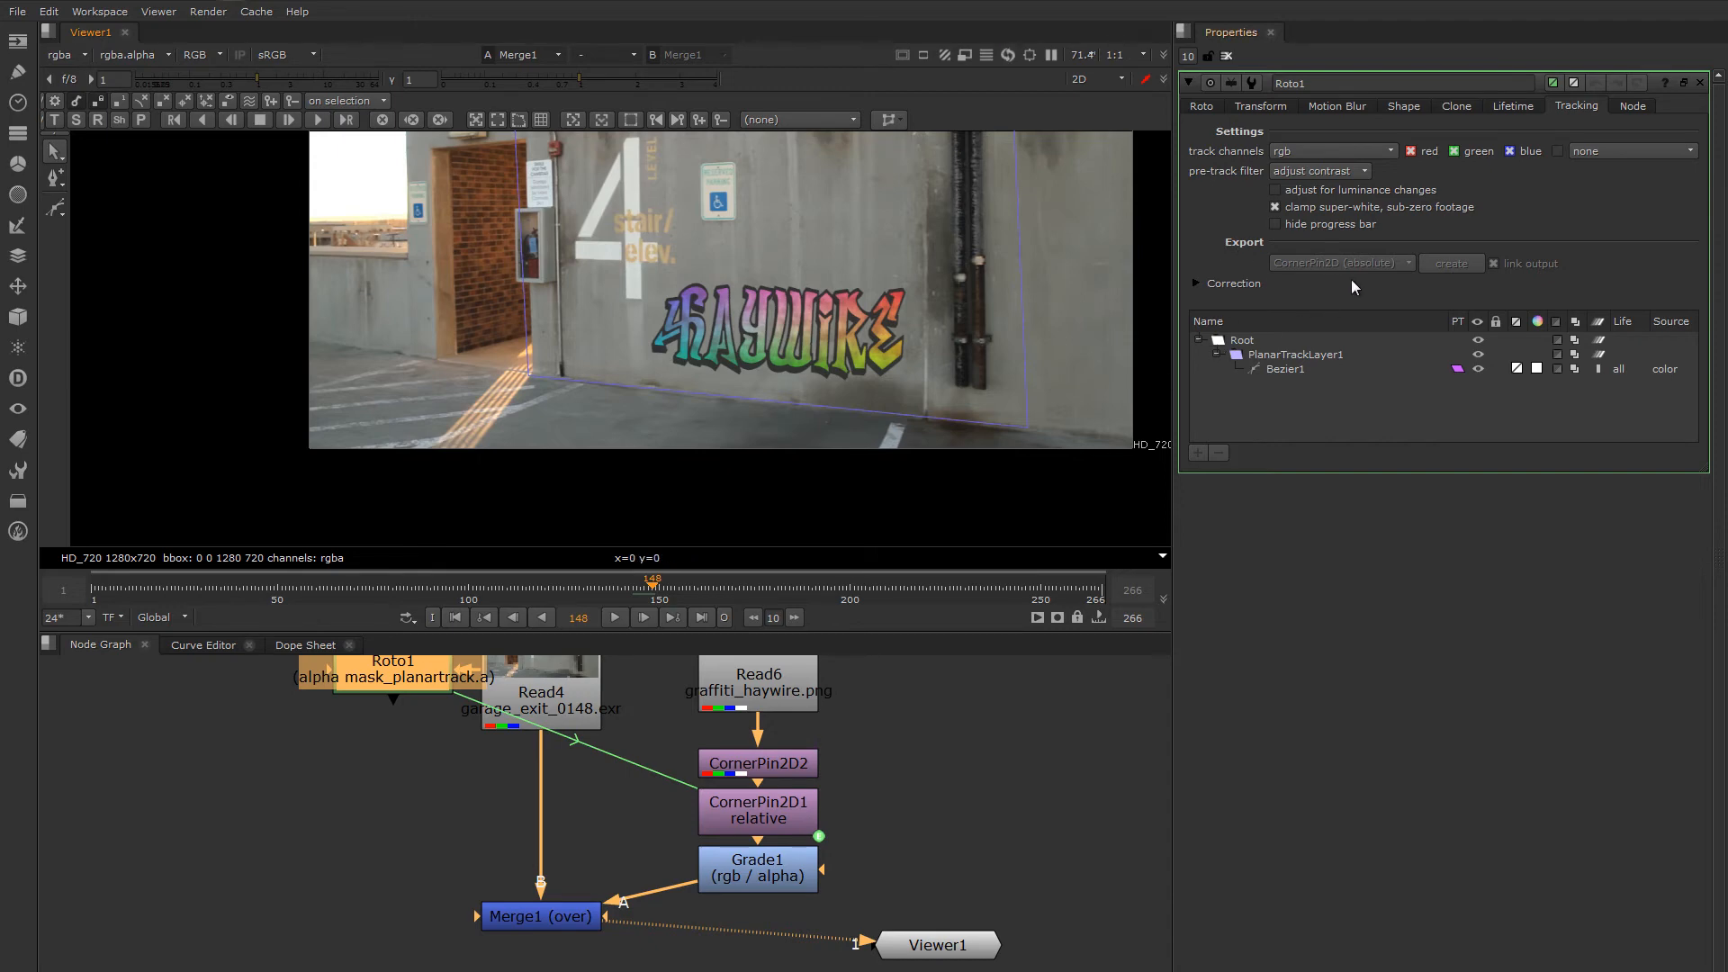
left_click(1286, 369)
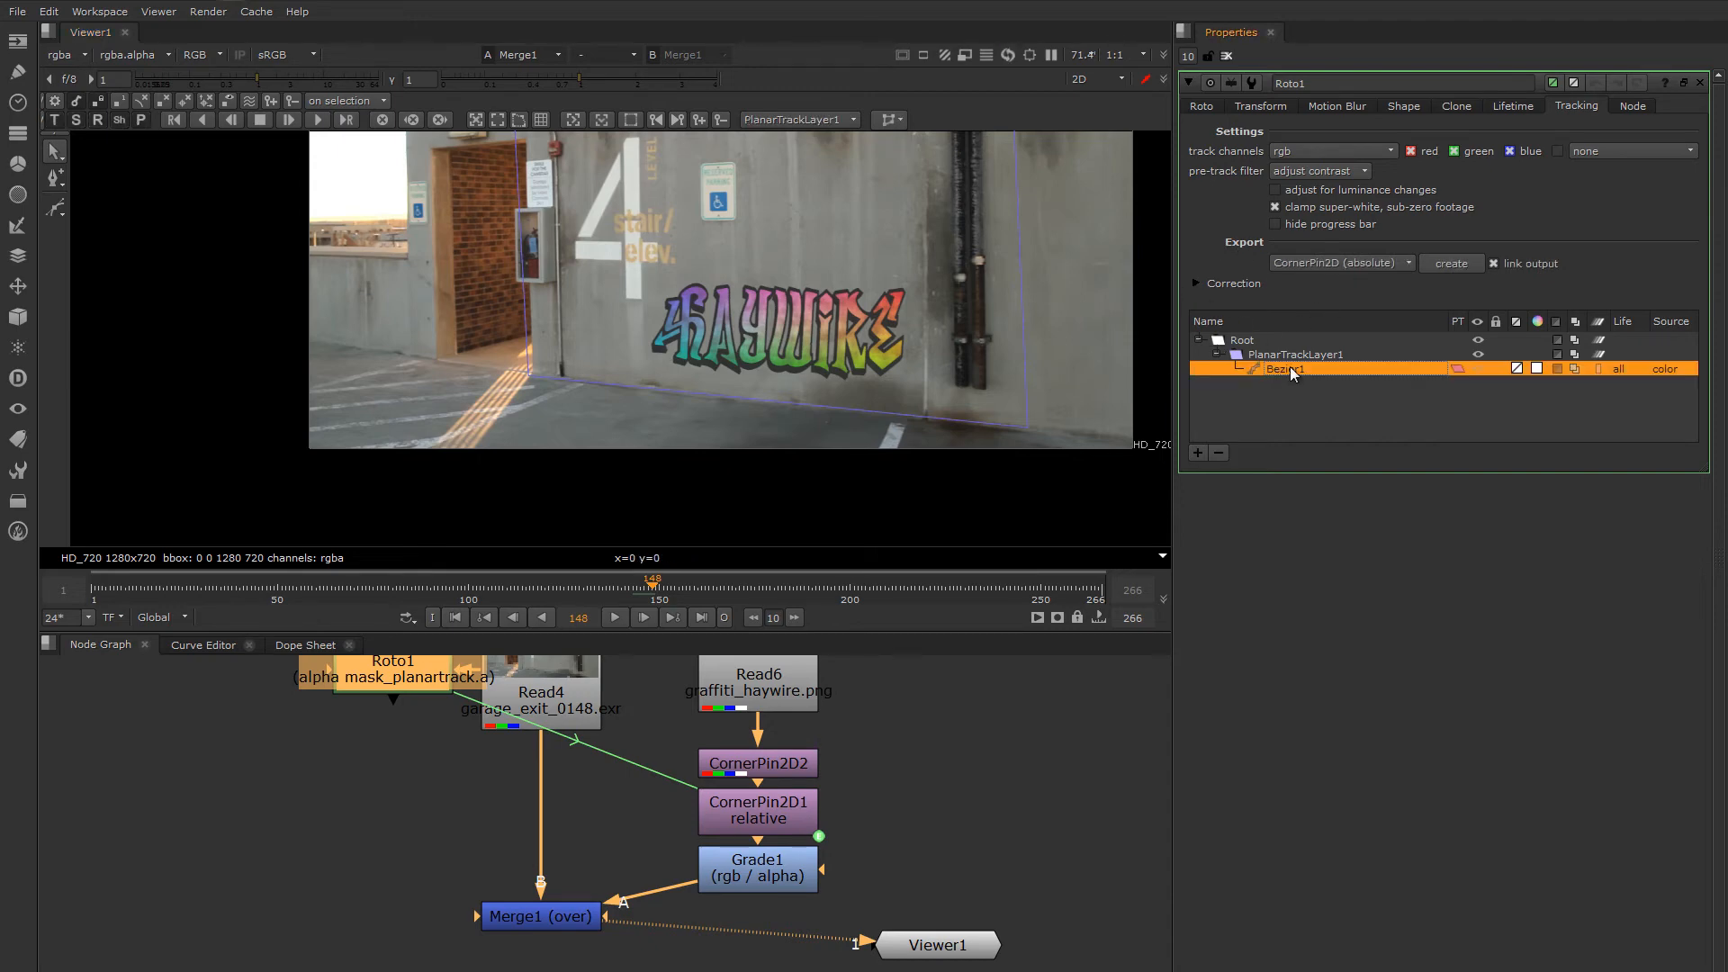
left_click(1341, 265)
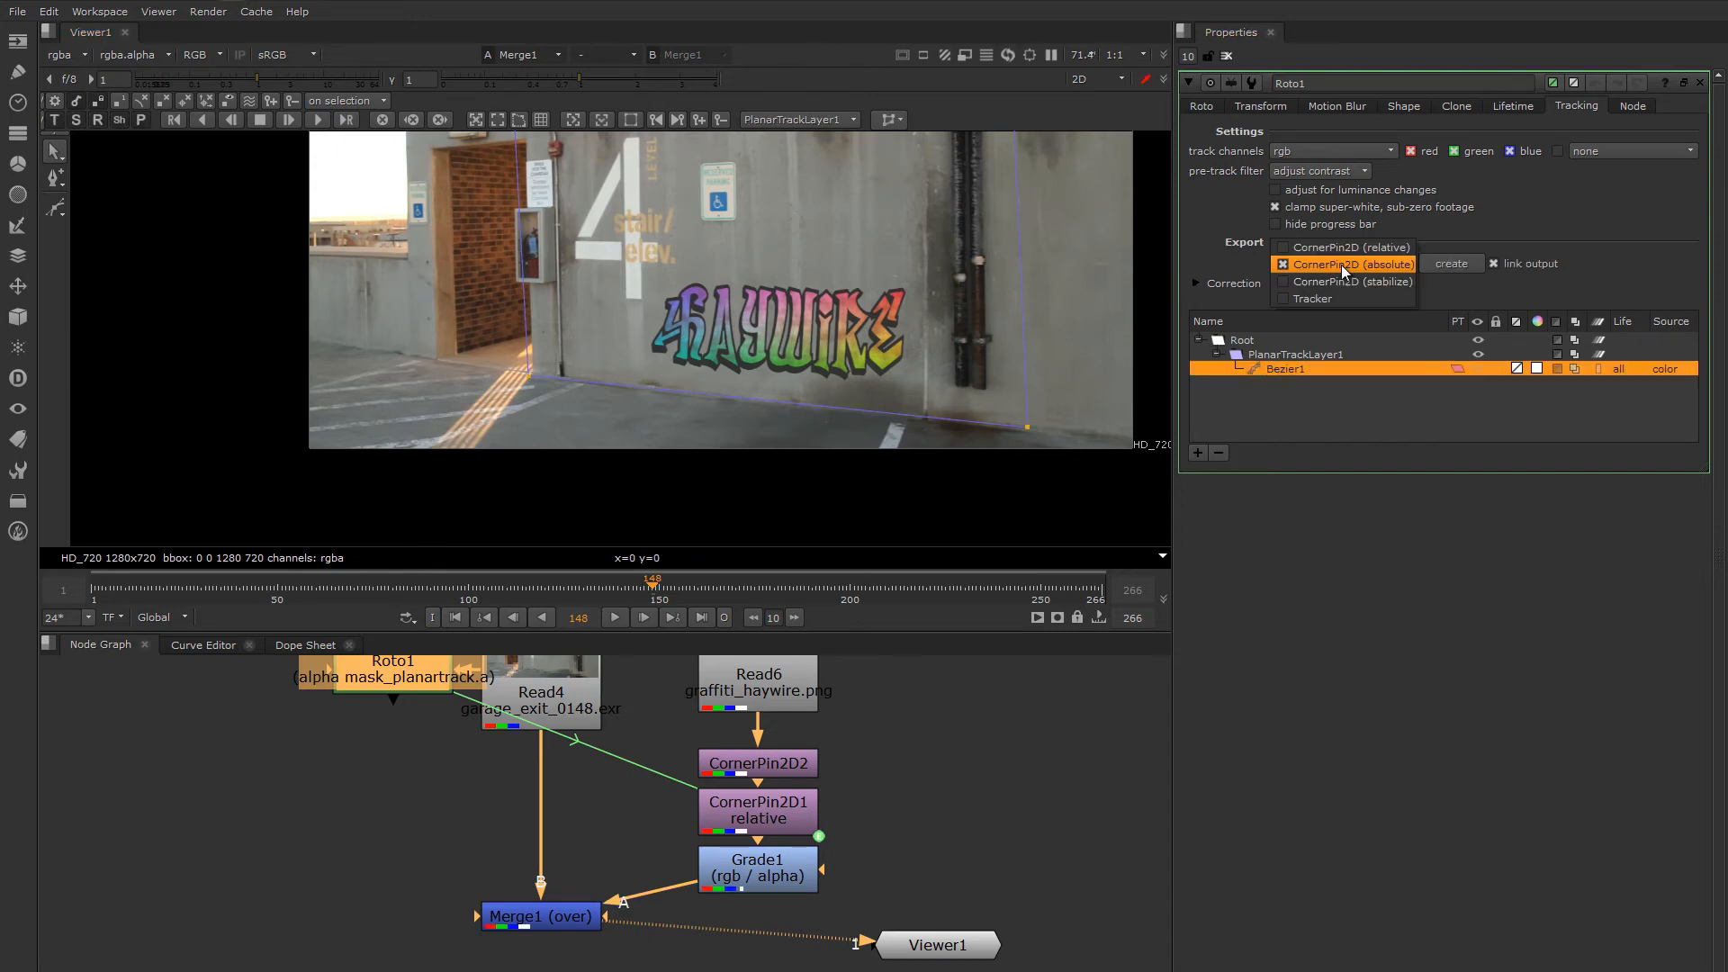
left_click(1308, 302)
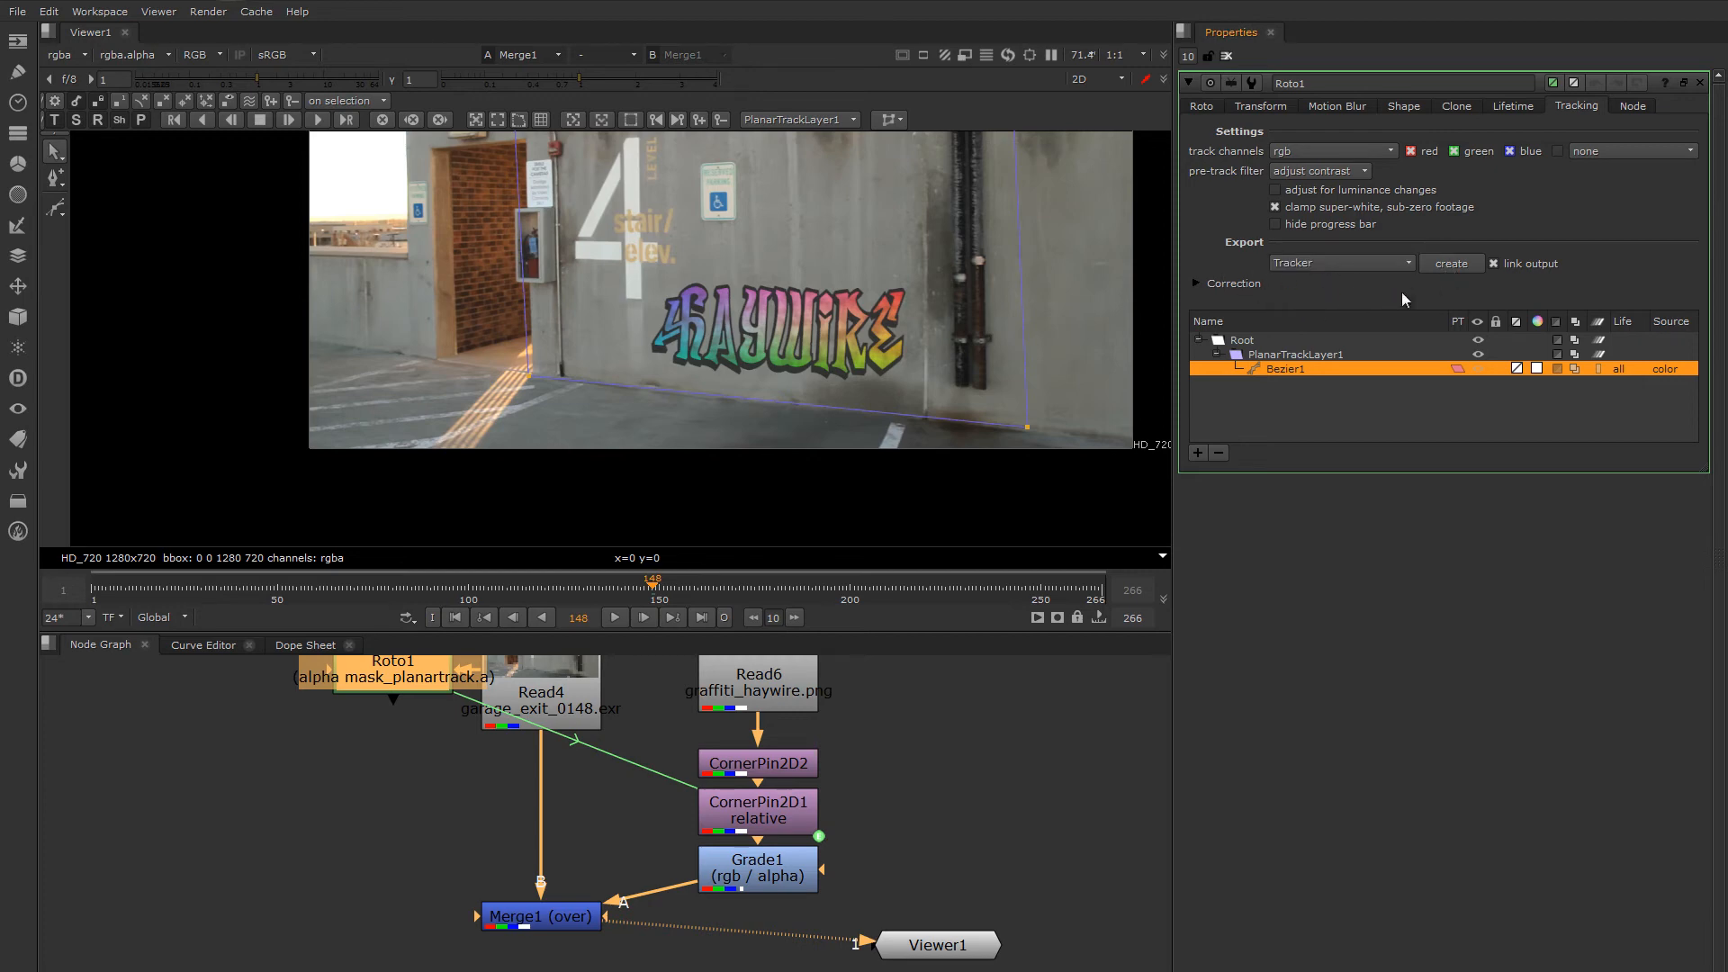
left_click(1465, 266)
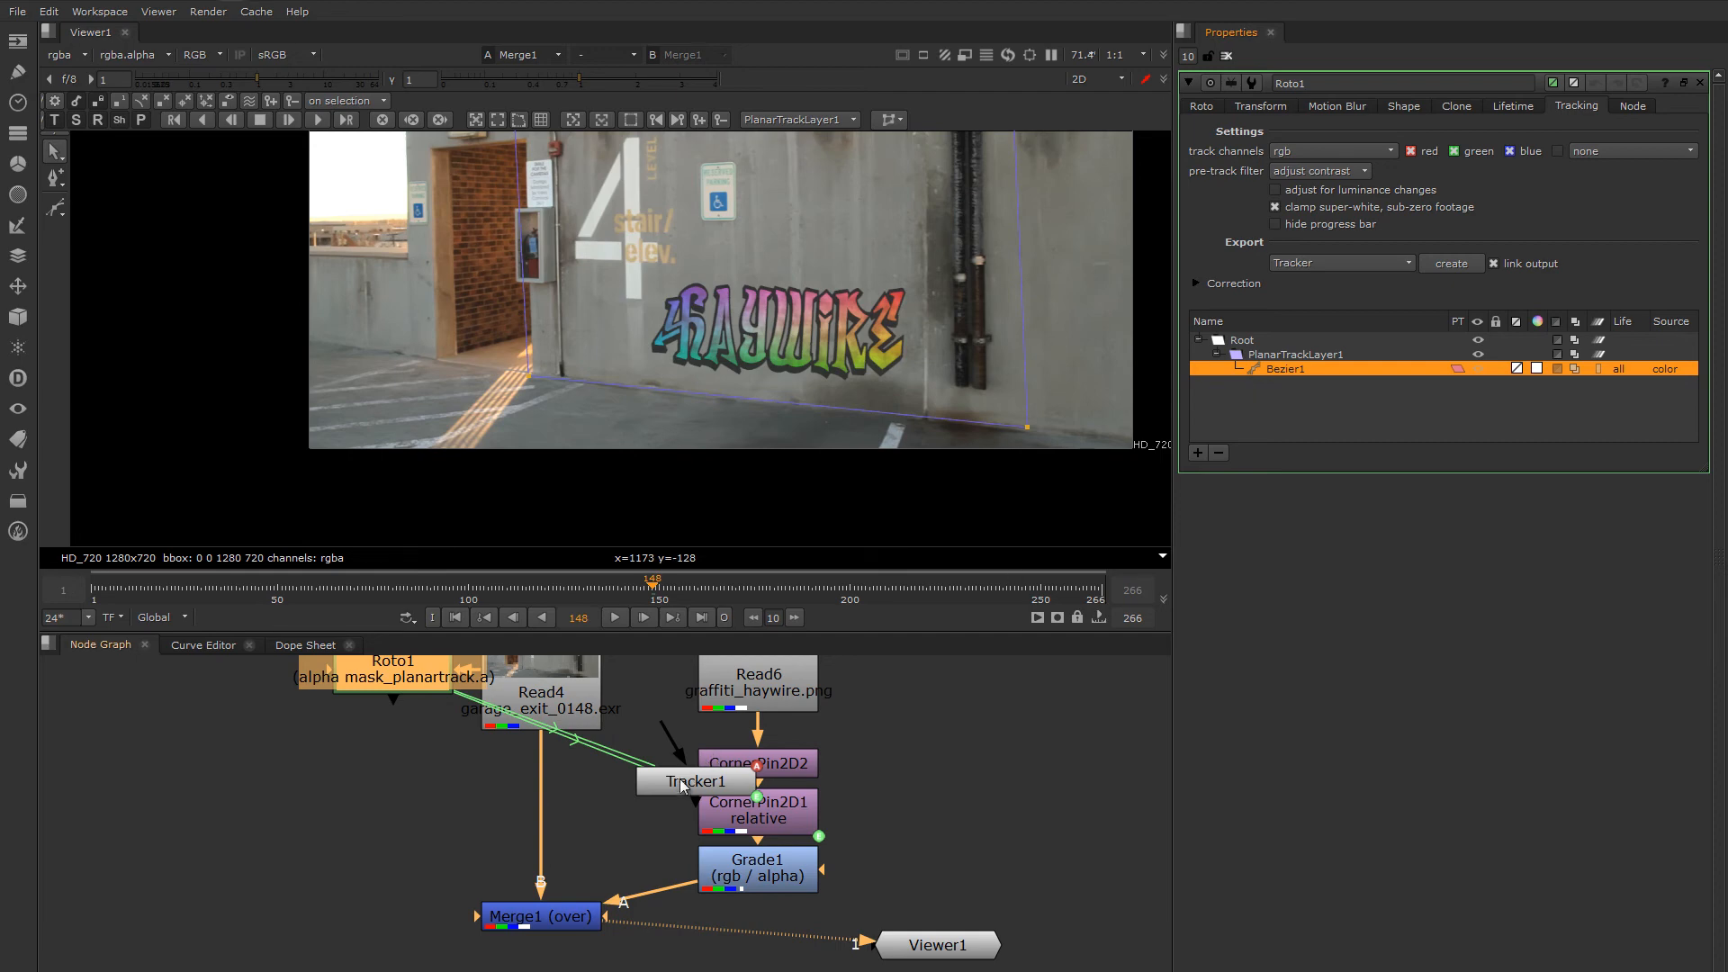
Move the new Tracker node into free space below the Roto node and open its properties to review its tracks and export options.
left_click_drag(677, 781, 268, 810)
double_click(317, 808)
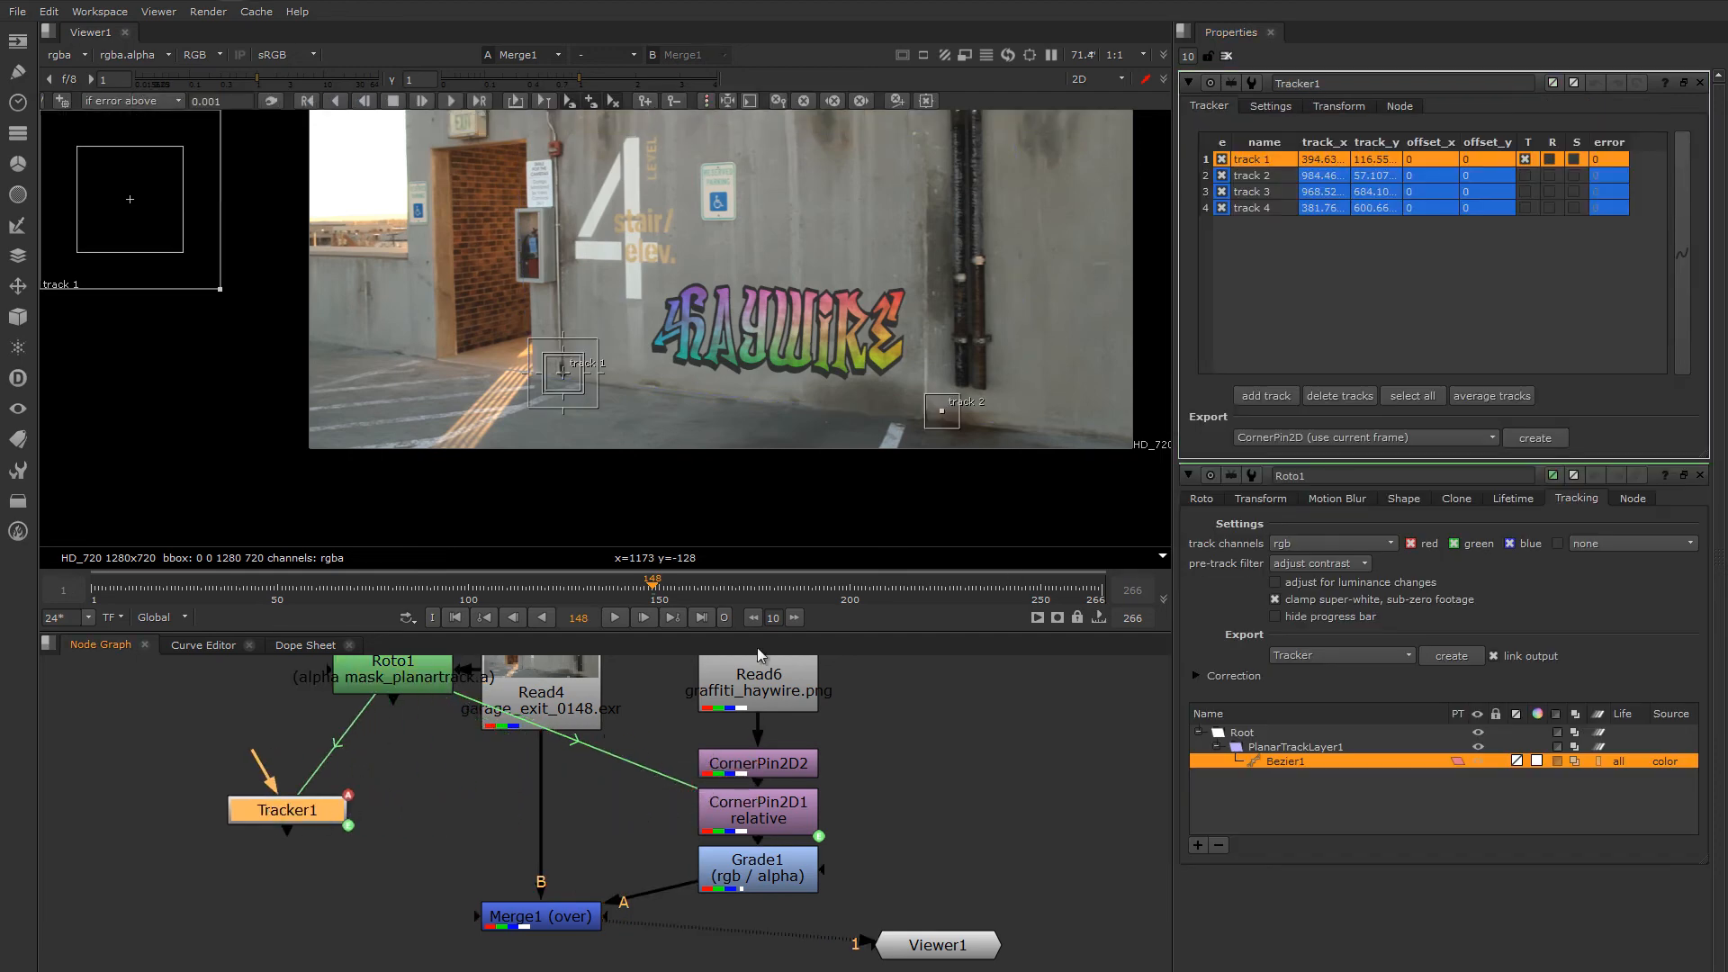
scroll(792, 360, "down", 3)
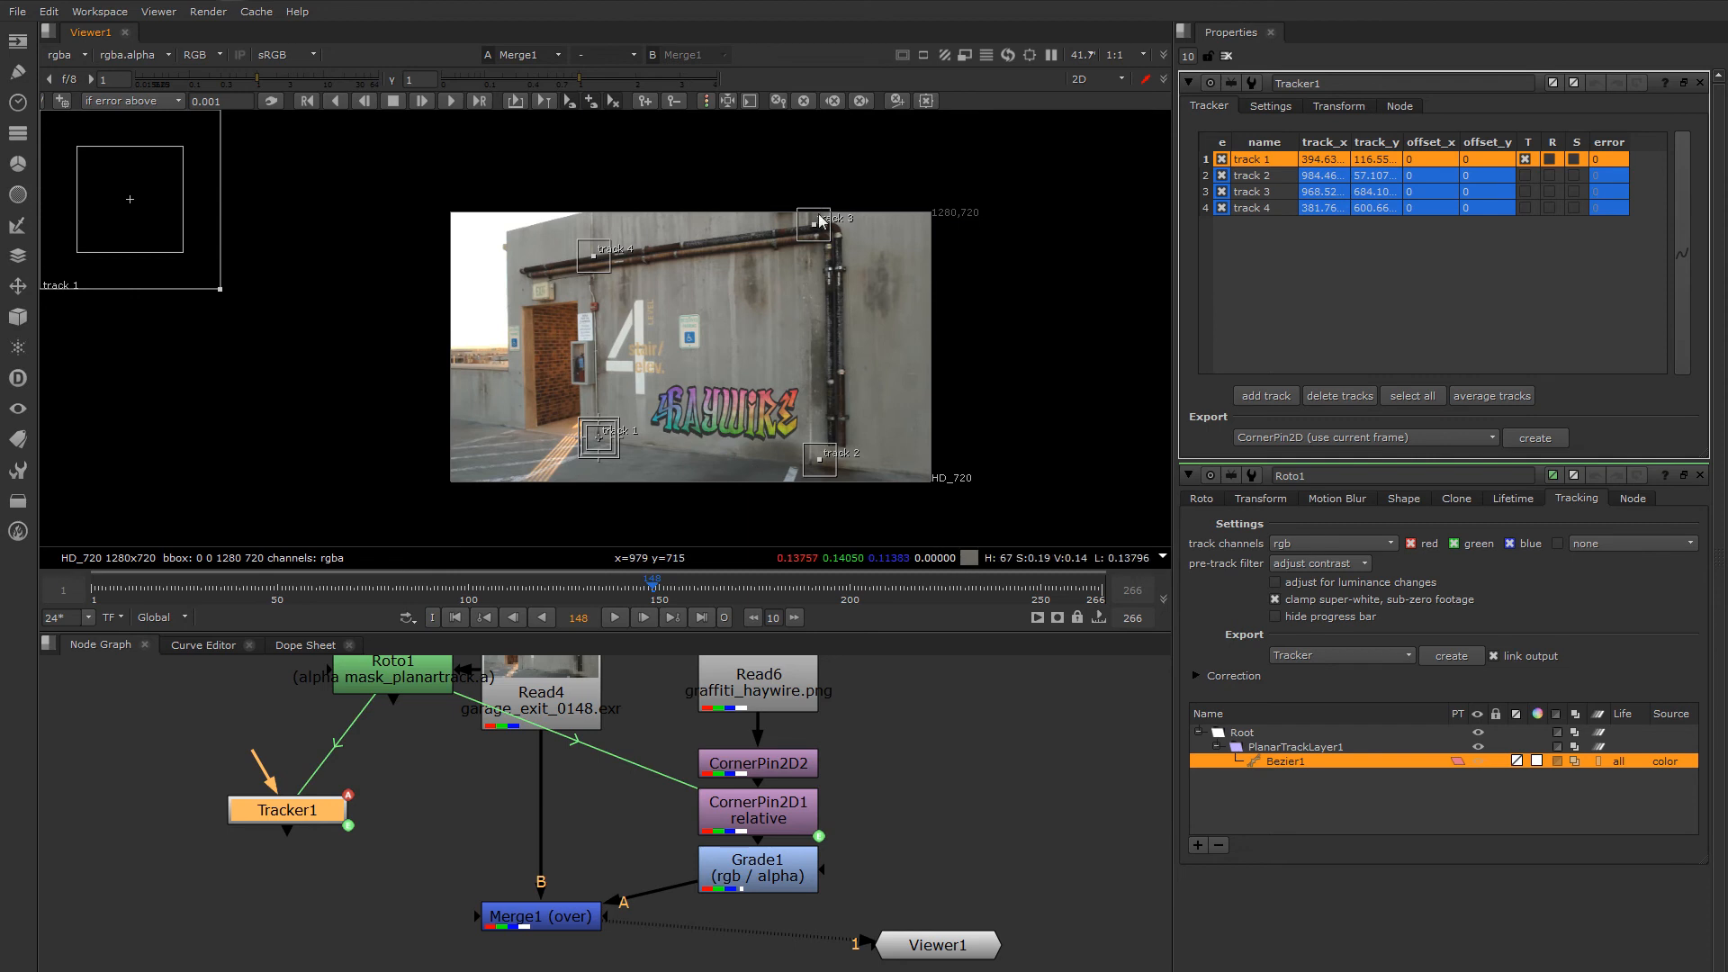
scroll(736, 366, "up", 1)
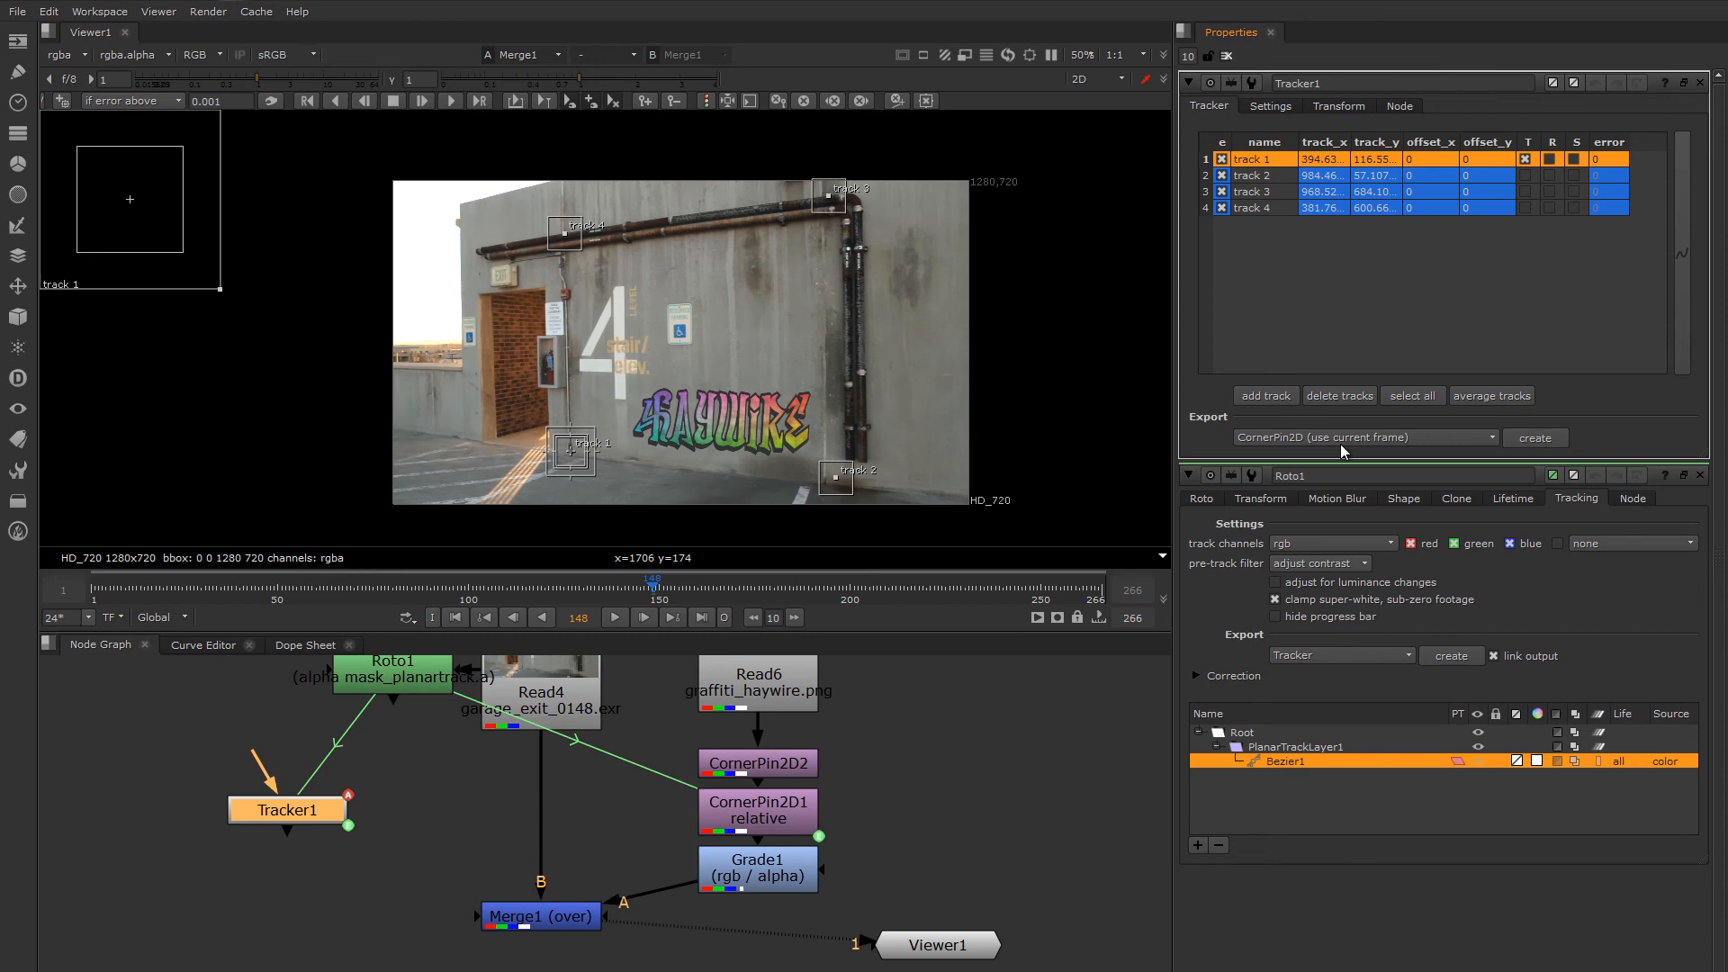
left_click(1288, 439)
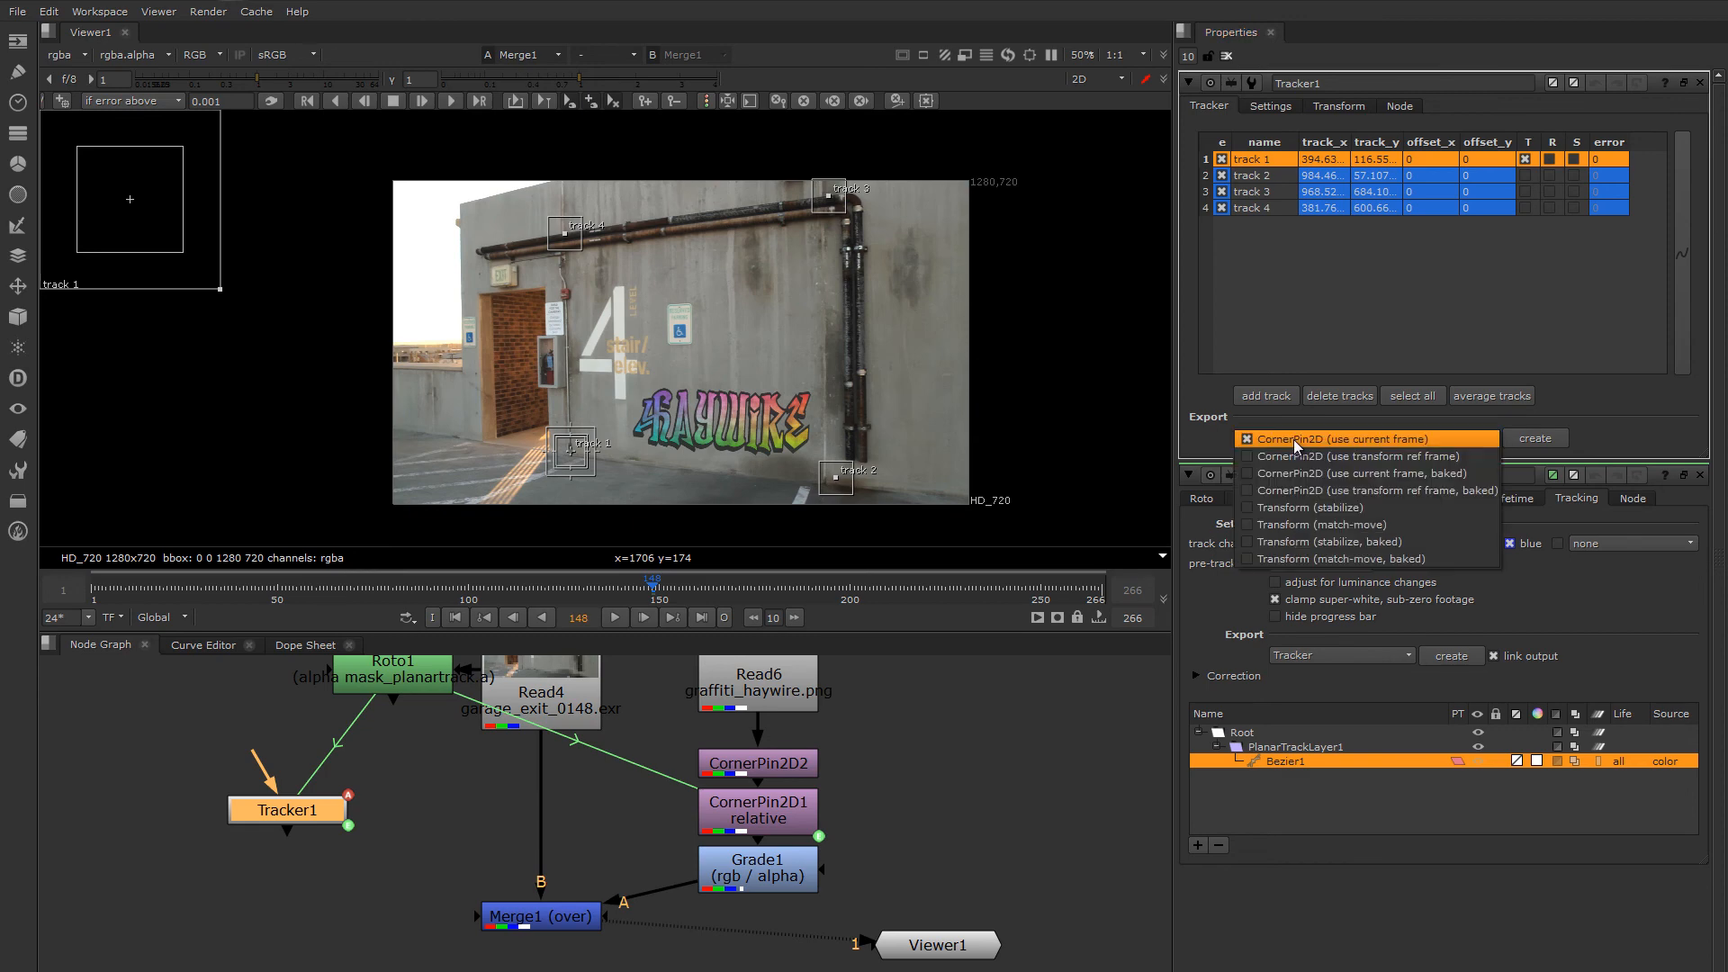
left_click(1190, 439)
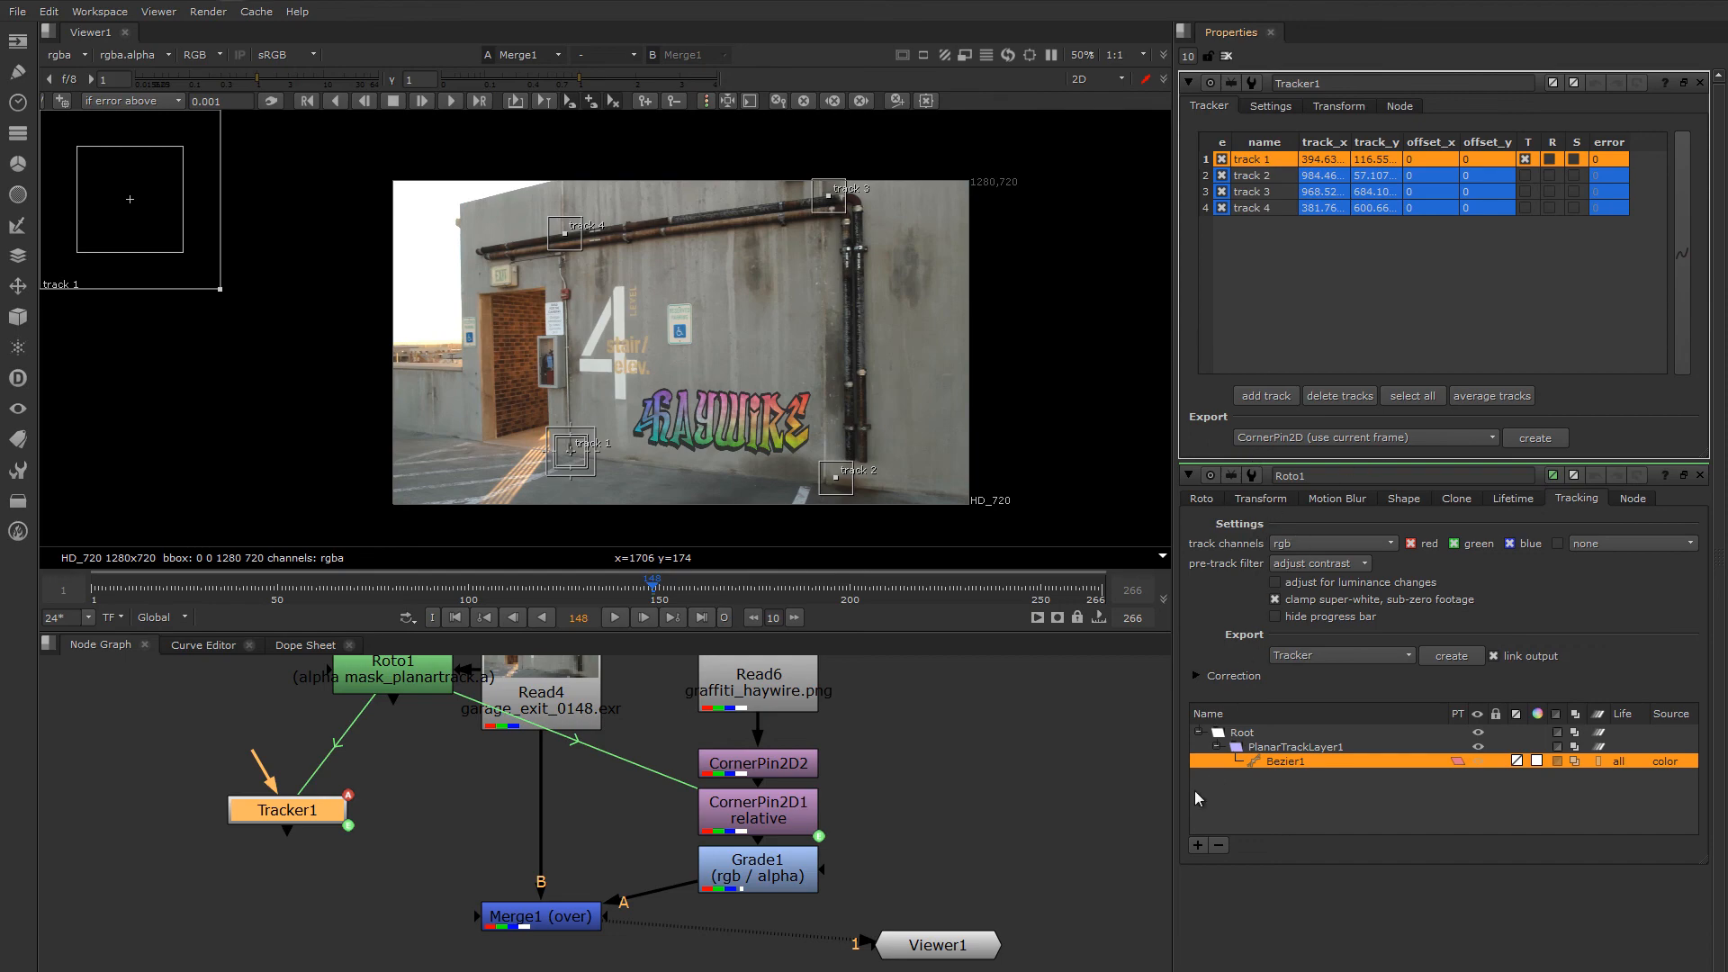